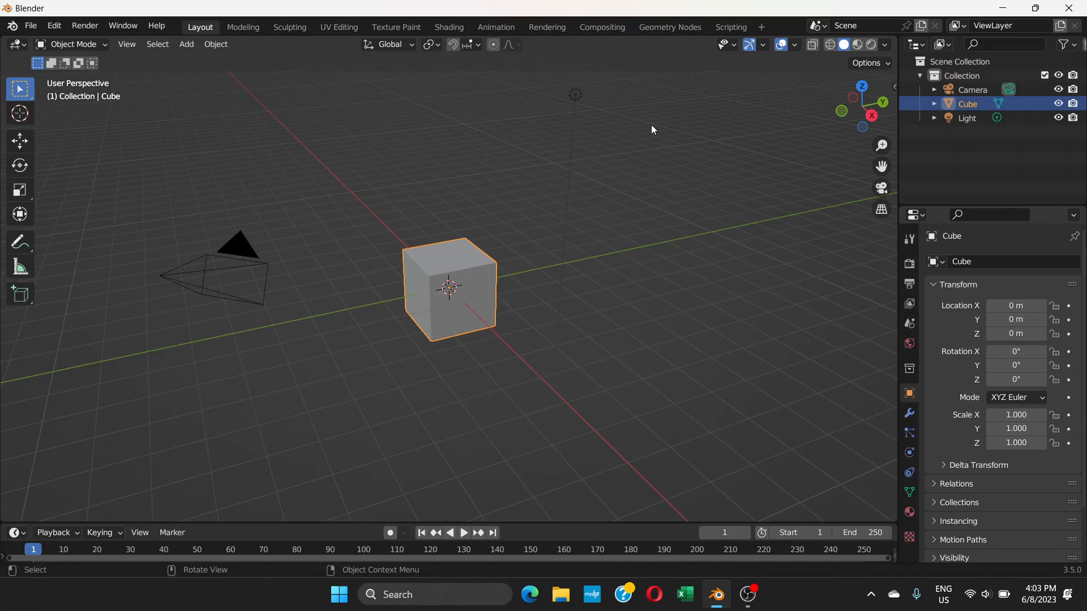
# Switch to the top orthographic view and turn on increment snapping.
pyautogui.click(863, 88)
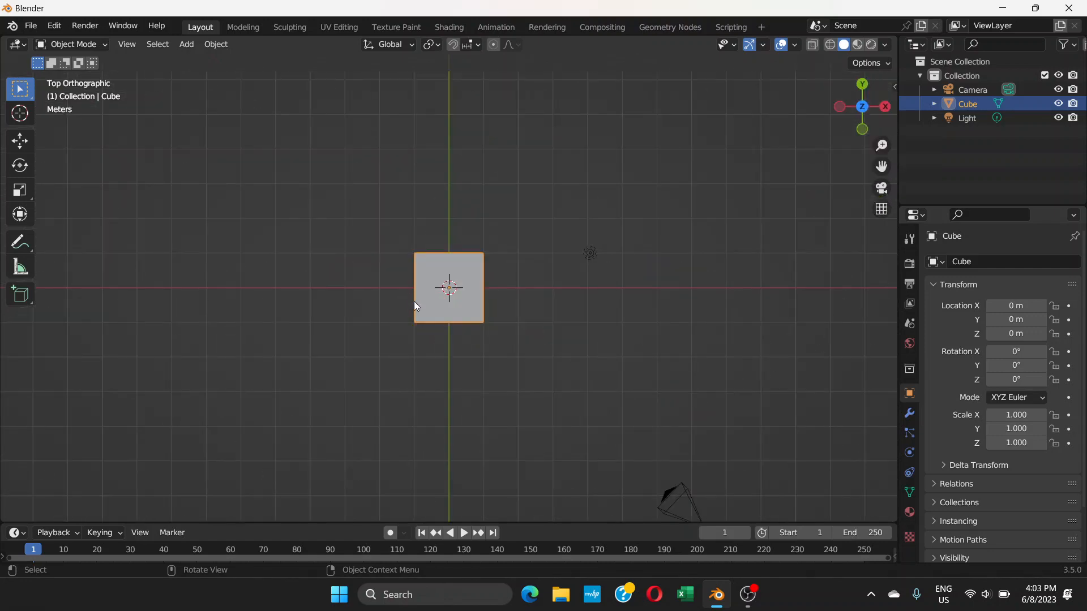
pyautogui.scroll(-1, 413, 301)
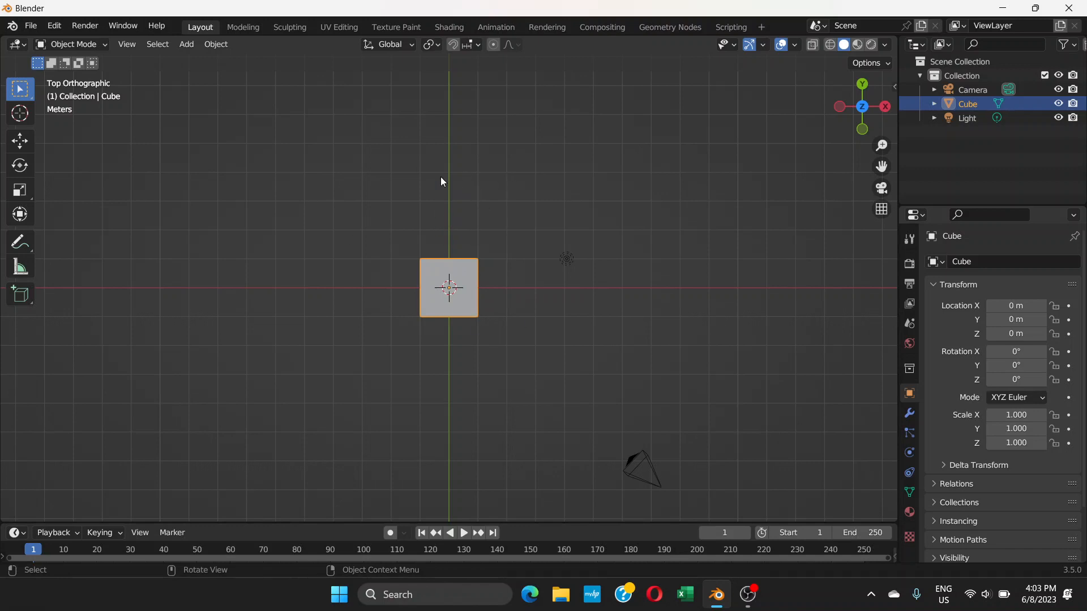
pyautogui.click(452, 46)
pyautogui.click(477, 44)
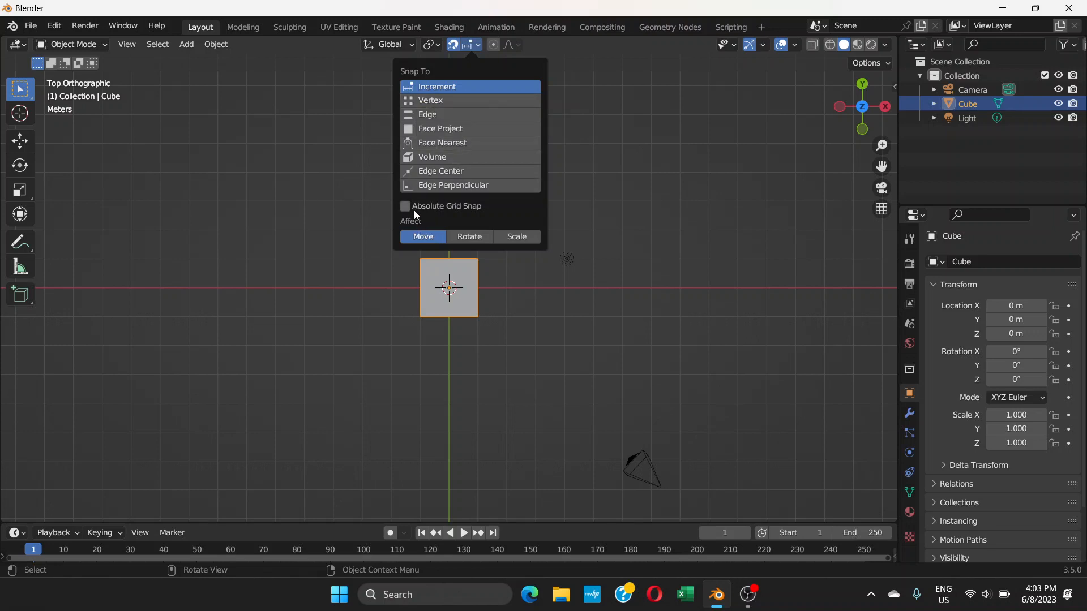
pyautogui.click(518, 238)
pyautogui.click(477, 45)
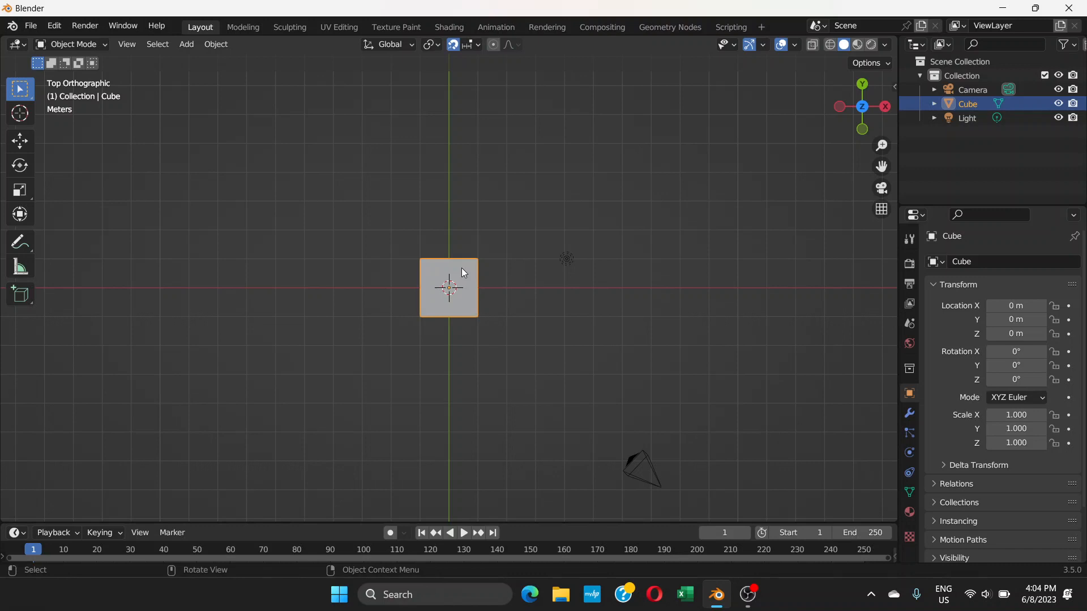
# Duplicate the cube five times along the positive Y axis at 4 m intervals, ending at Y 20 m.
pyautogui.hotkey('shift', 'd')
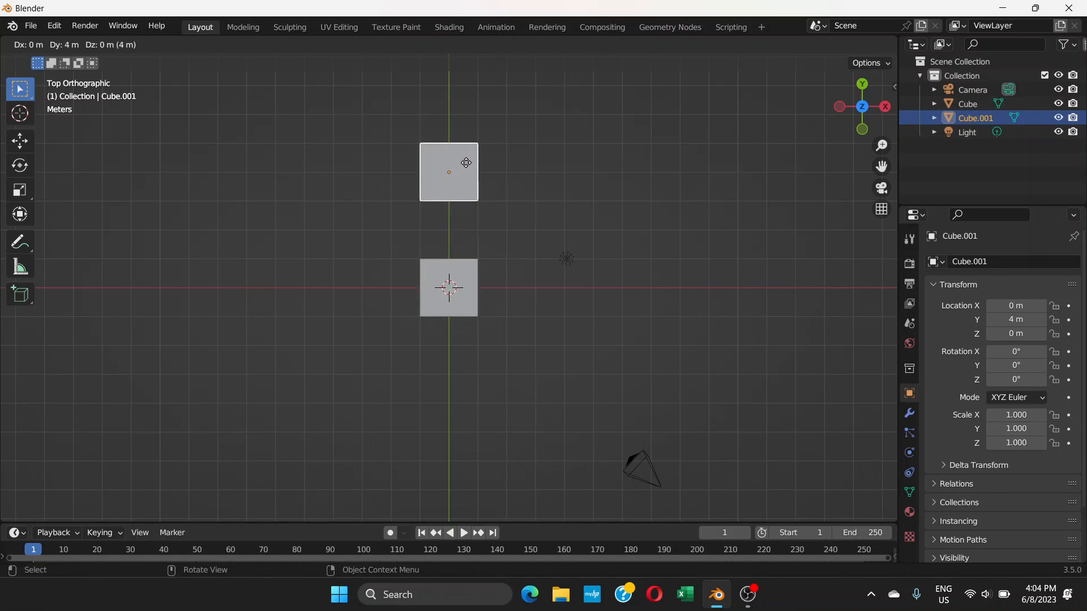
pyautogui.click(466, 163)
pyautogui.keyDown('shift'); pyautogui.moveTo(494, 219); pyautogui.dragTo(491, 388, button='middle'); pyautogui.keyUp('shift')
pyautogui.hotkey('shift', 'd')
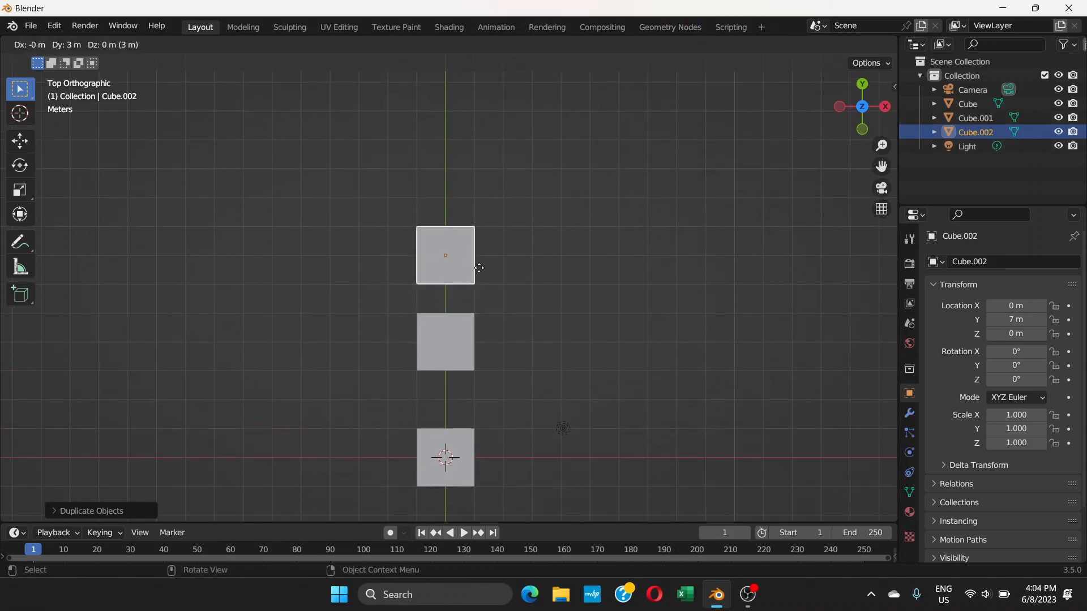
pyautogui.click(478, 243)
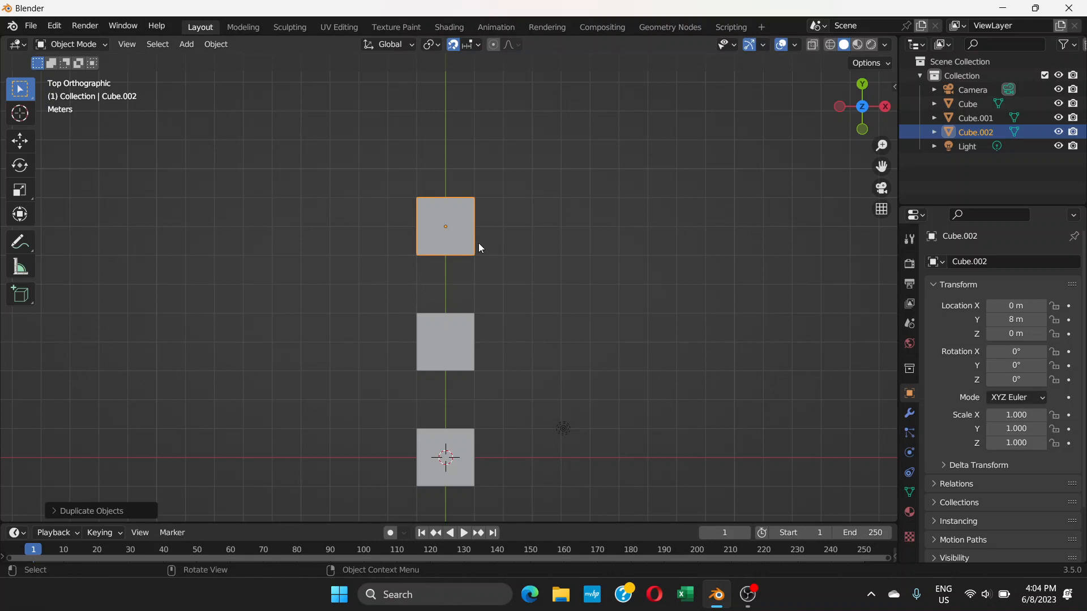
pyautogui.hotkey('shift', 'd')
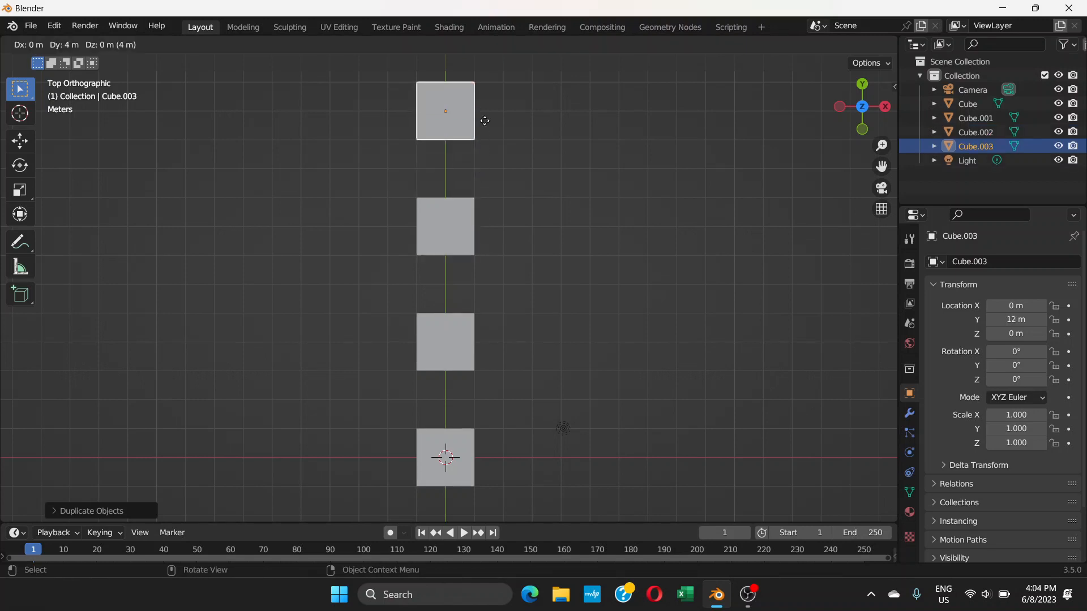
pyautogui.click(485, 120)
pyautogui.keyDown('shift'); pyautogui.moveTo(478, 187); pyautogui.dragTo(467, 405, button='middle'); pyautogui.keyUp('shift')
pyautogui.hotkey('shift', 'd')
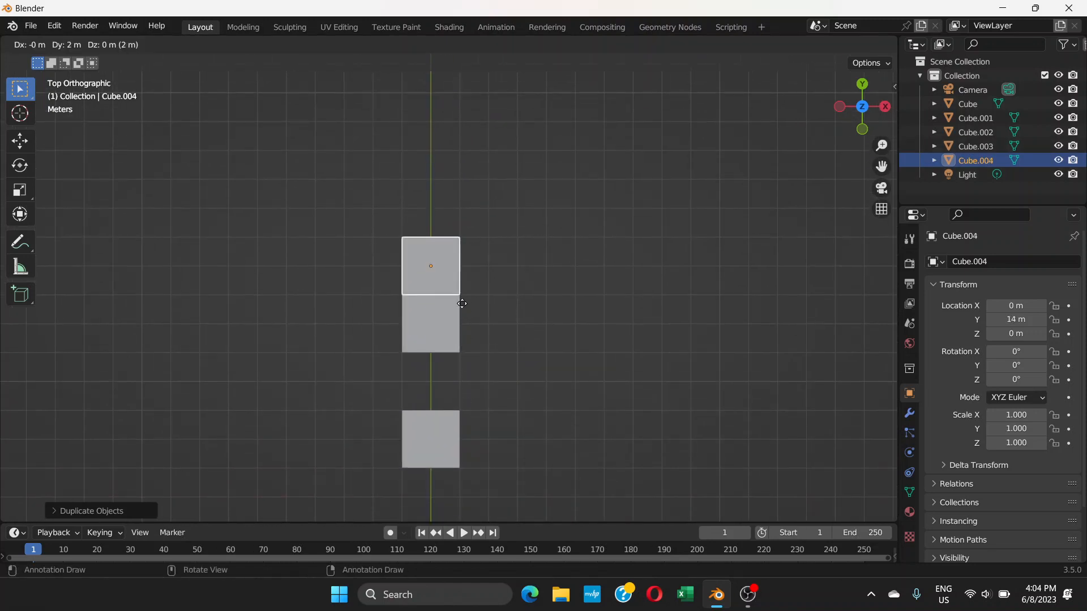
pyautogui.click(459, 244)
pyautogui.hotkey('shift', 'd')
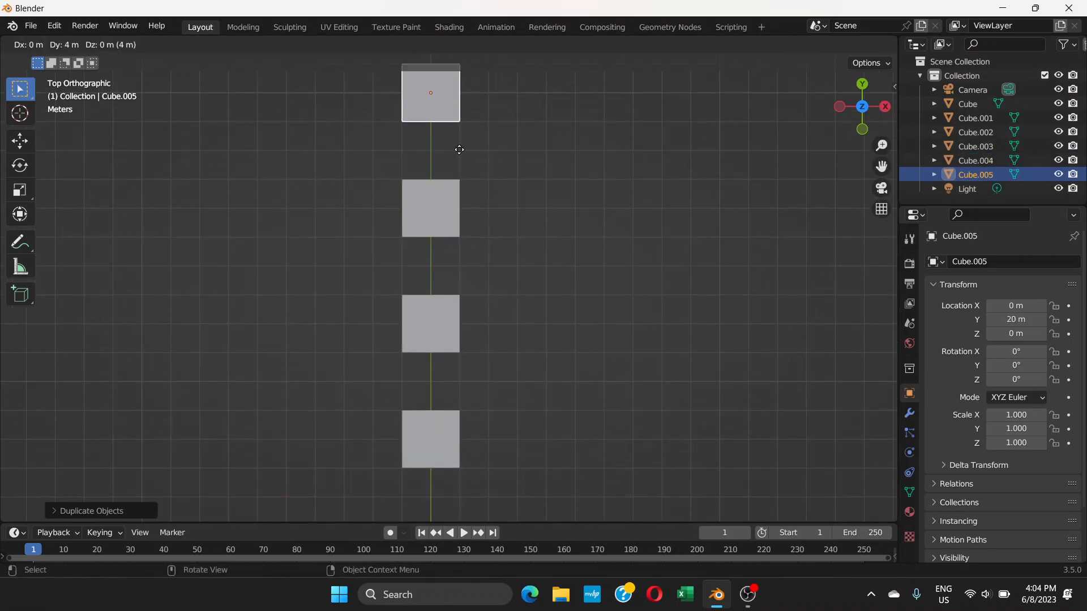
pyautogui.click(459, 149)
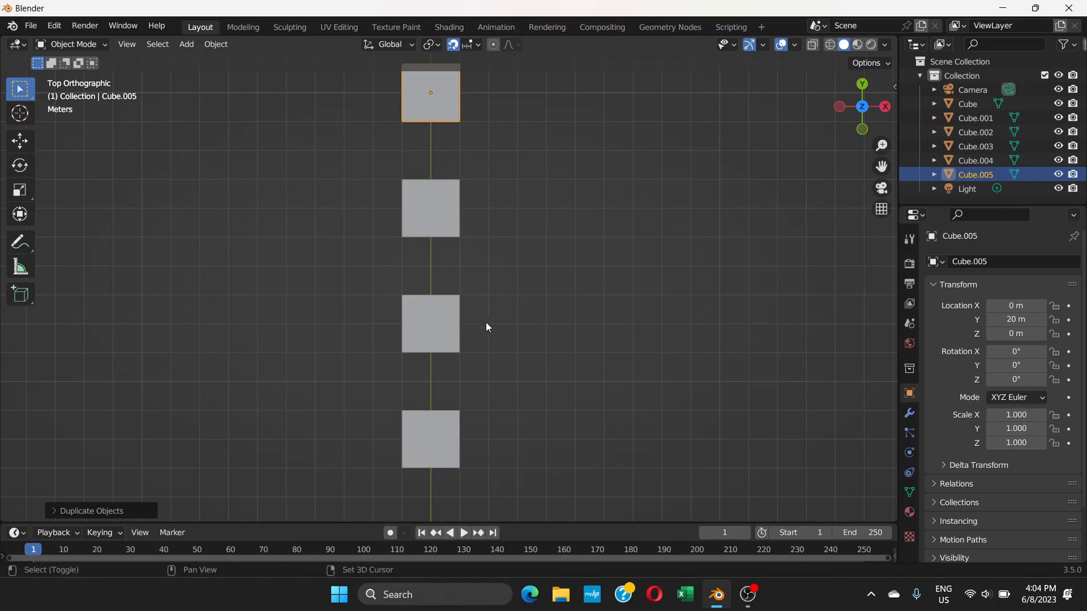
# Select the original cube at the world origin.
pyautogui.keyDown('shift'); pyautogui.moveTo(487, 321); pyautogui.dragTo(489, 217, button='middle'); pyautogui.keyUp('shift')
pyautogui.keyDown('shift'); pyautogui.moveTo(491, 370); pyautogui.dragTo(484, 243, button='middle'); pyautogui.keyUp('shift')
pyautogui.keyDown('shift'); pyautogui.moveTo(467, 395); pyautogui.dragTo(453, 243, button='middle'); pyautogui.keyUp('shift')
pyautogui.click(439, 315)
pyautogui.keyDown('shift'); pyautogui.moveTo(456, 348); pyautogui.dragTo(457, 237, button='middle'); pyautogui.keyUp('shift')
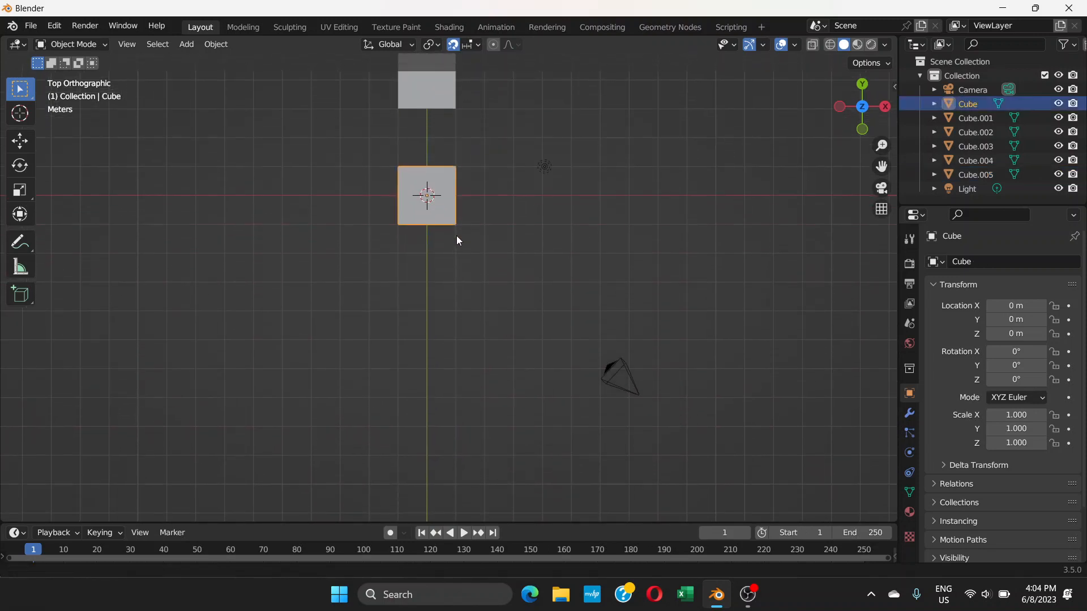
pyautogui.hotkey('shift', 'd')
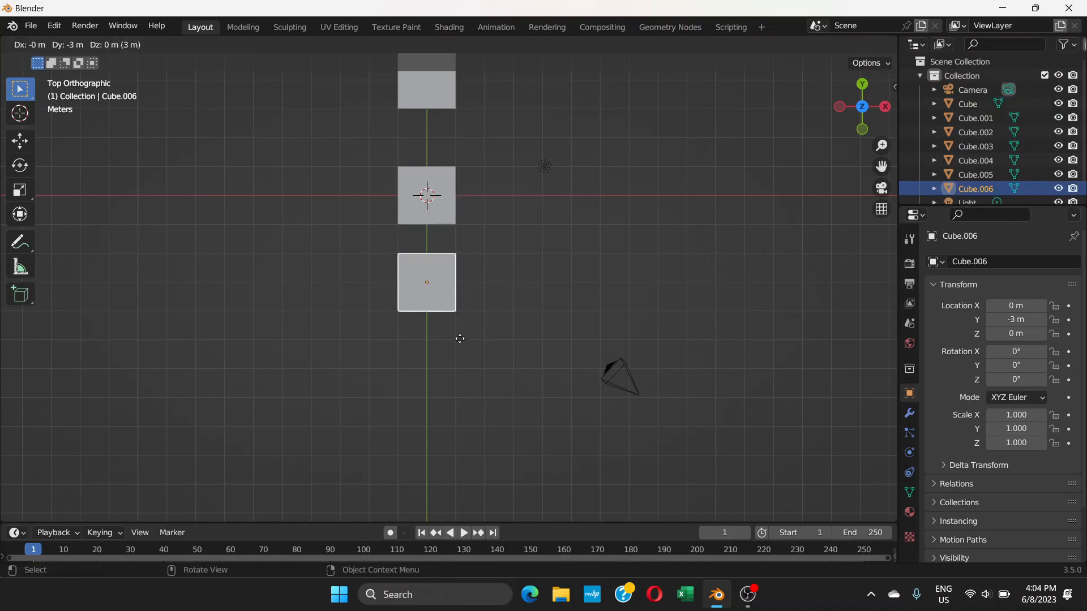
pyautogui.click(457, 367)
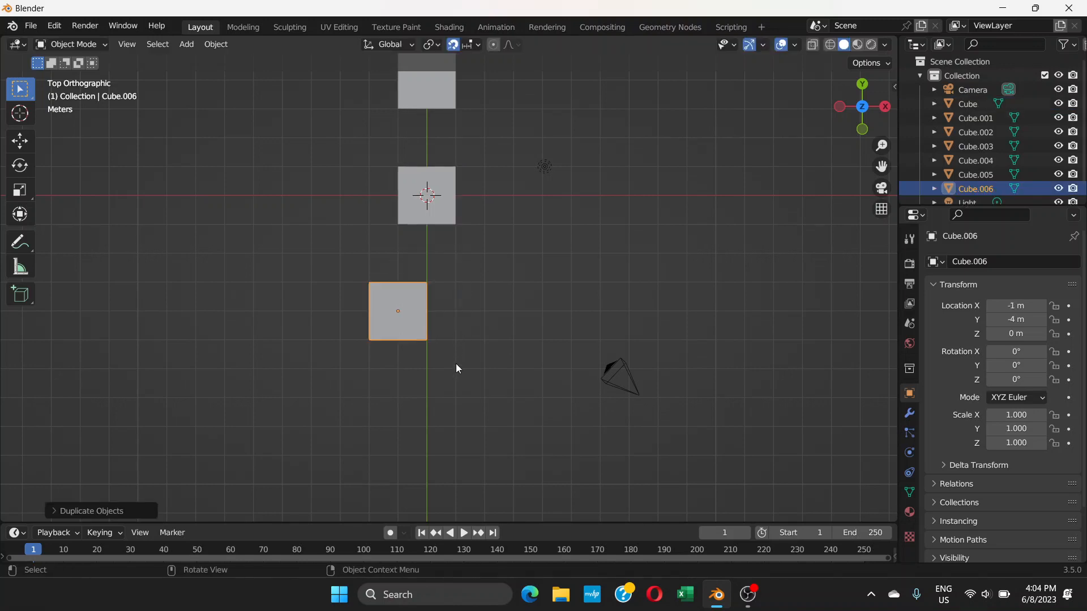
pyautogui.hotkey('ctrl', 'z')
# Duplicate the original cube four times along the negative Y axis at 4 m intervals, ending at Y -16 m.
pyautogui.hotkey('shift', 'd')
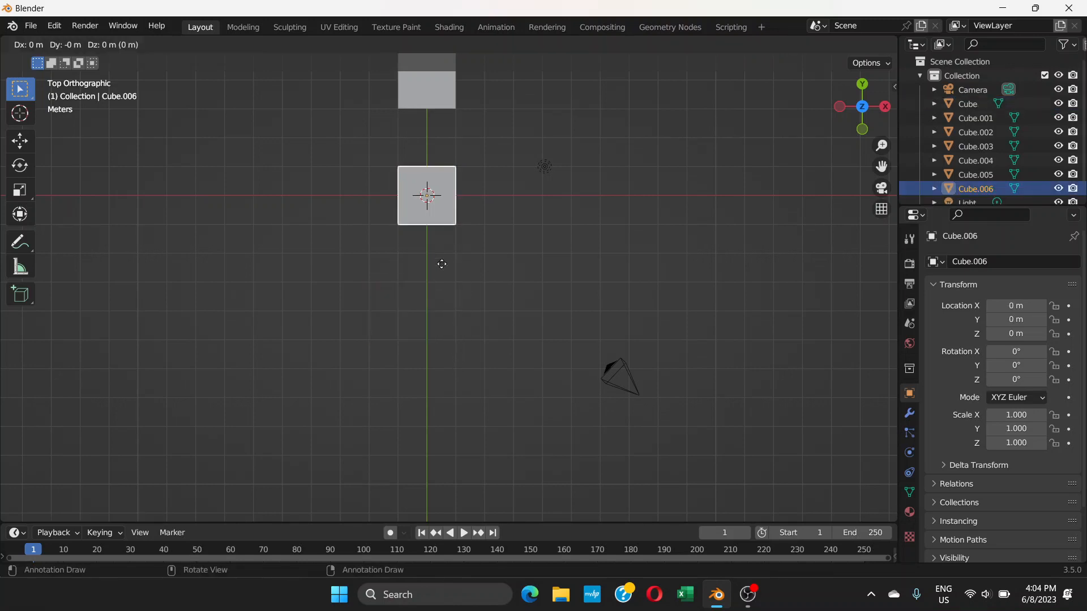
pyautogui.click(447, 362)
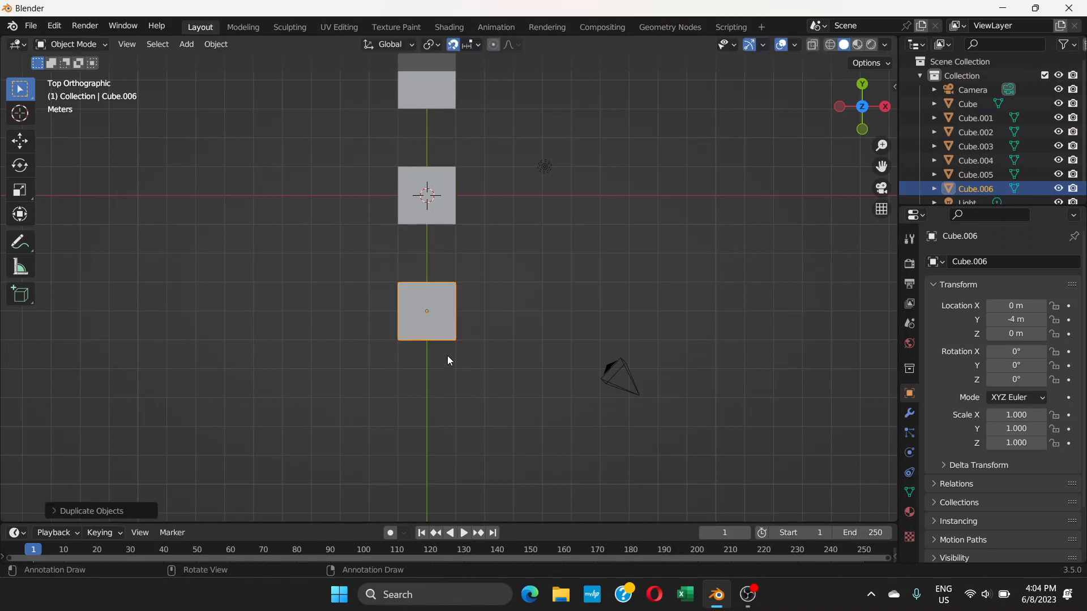
pyautogui.hotkey('shift', 'd')
pyautogui.click(456, 471)
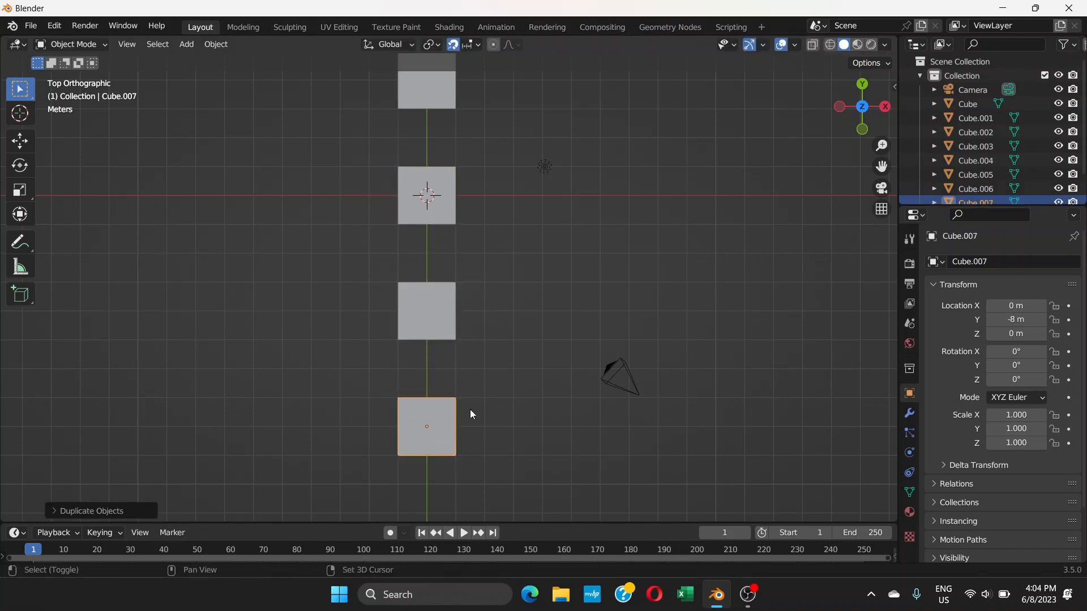
pyautogui.keyDown('shift'); pyautogui.moveTo(470, 409); pyautogui.dragTo(473, 256, button='middle'); pyautogui.keyUp('shift')
pyautogui.hotkey('shift', 'd')
pyautogui.click(454, 405)
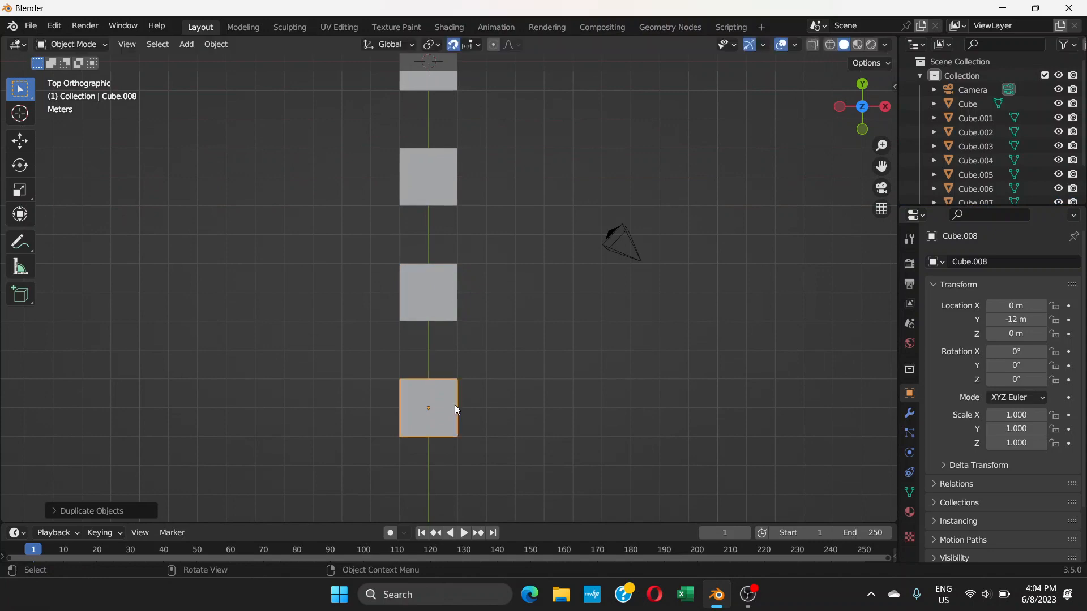
pyautogui.hotkey('shift', 'd')
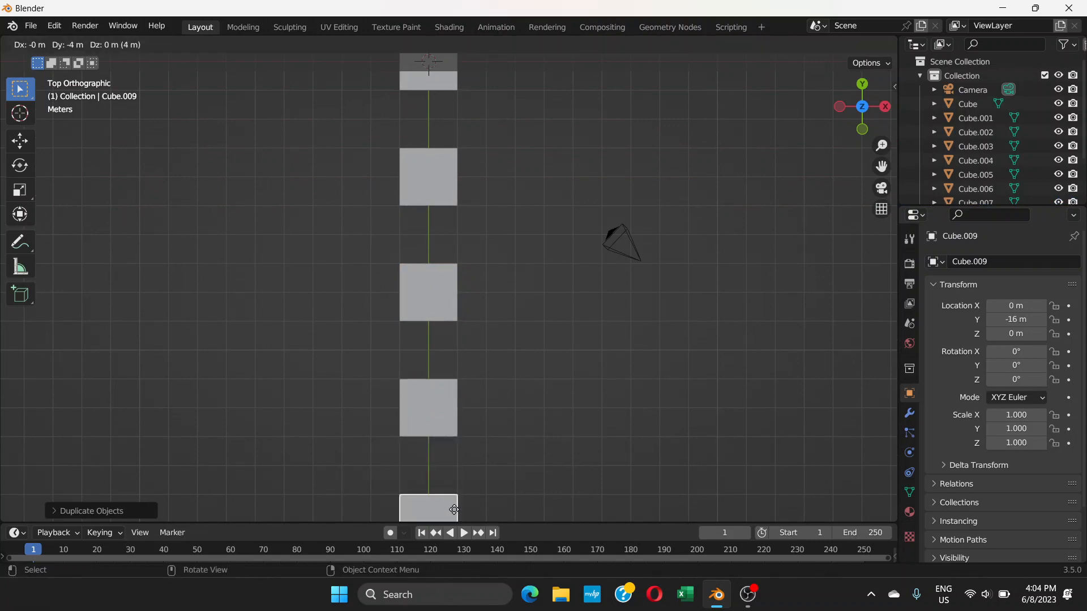
pyautogui.click(454, 518)
# Dismiss the antivirus expiration notice that covers the scene.
pyautogui.moveTo(488, 386); pyautogui.dragTo(455, 247, button='middle')
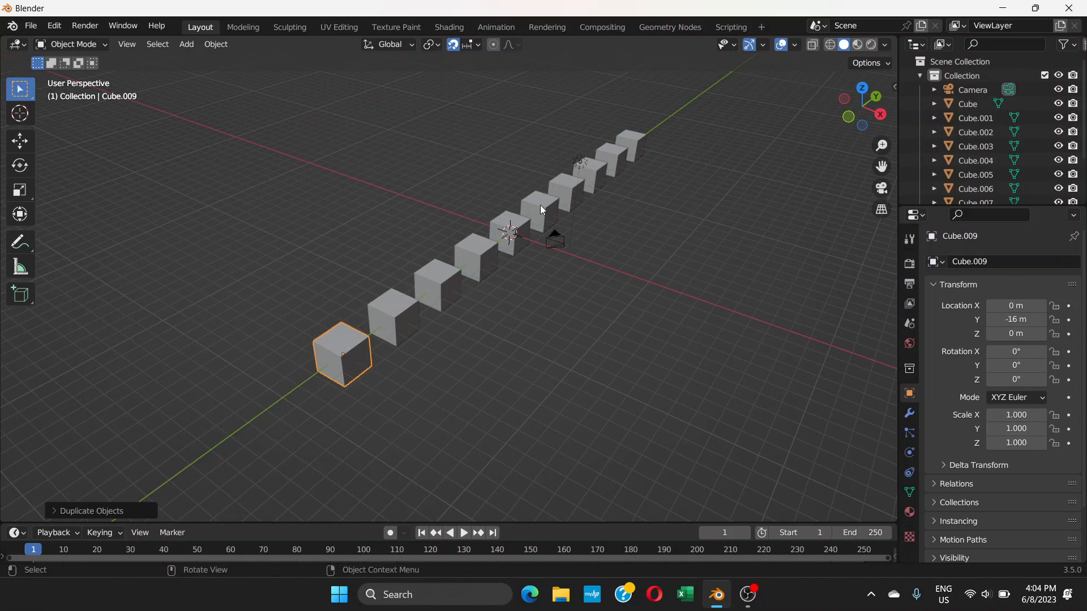
pyautogui.moveTo(521, 246); pyautogui.dragTo(569, 319, button='middle')
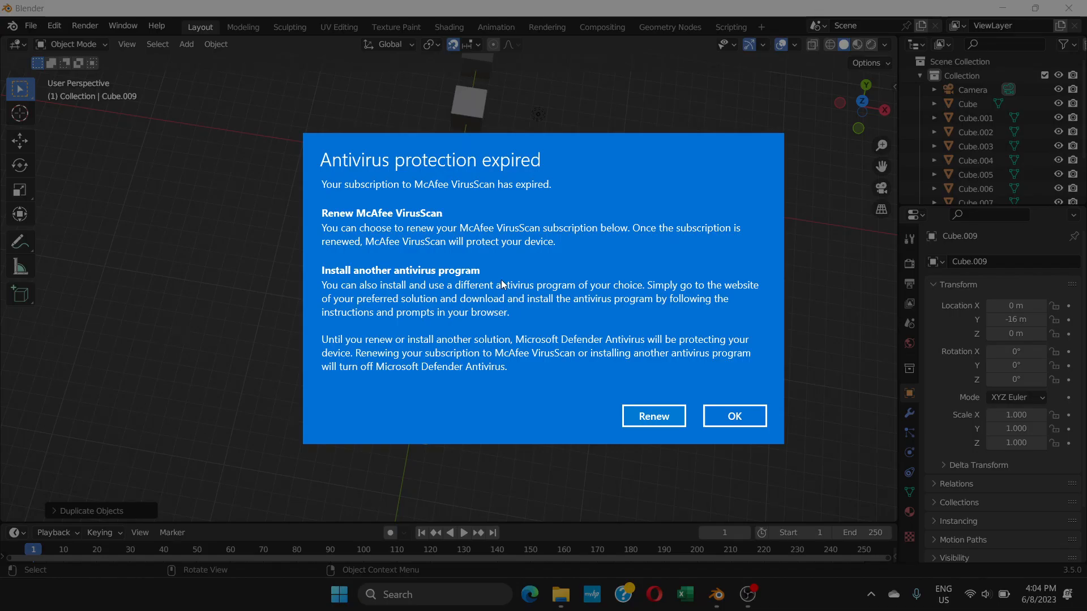
pyautogui.click(733, 415)
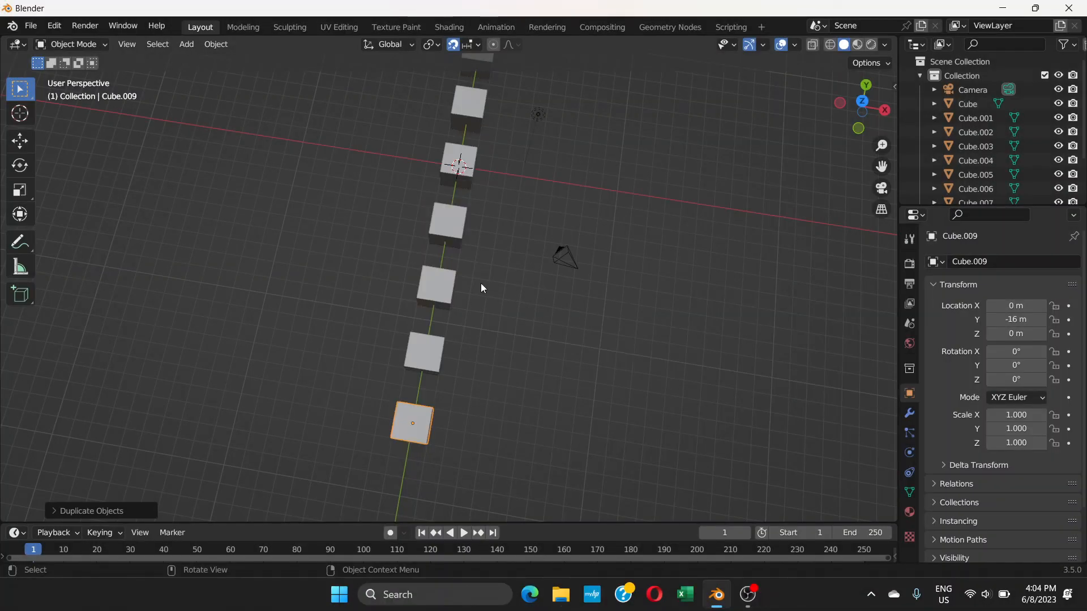
pyautogui.press('KP_7')
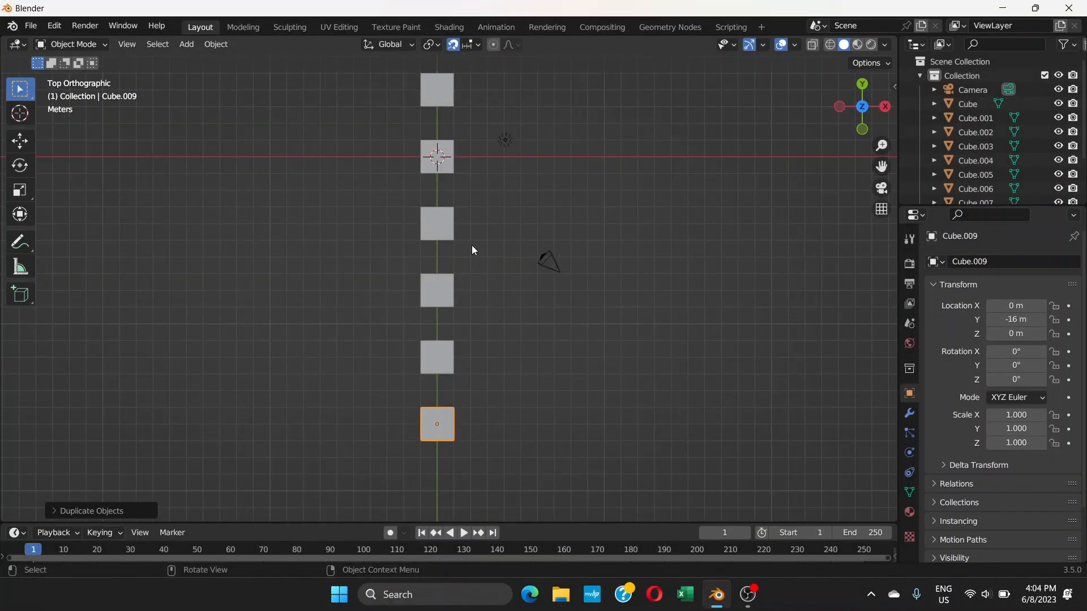
pyautogui.moveTo(477, 256); pyautogui.dragTo(421, 212, button='middle')
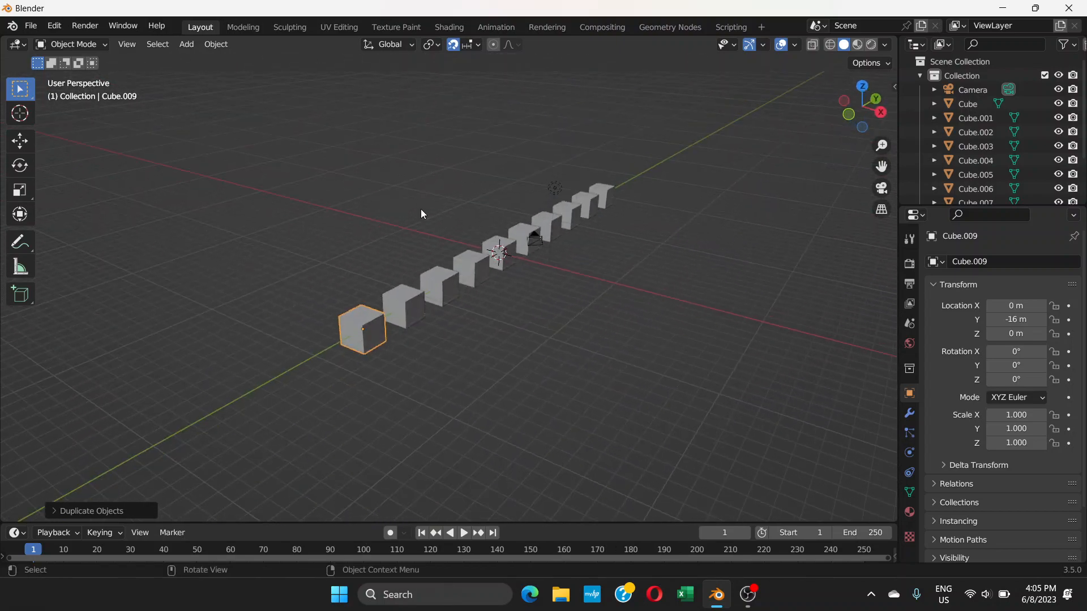
# Select all ten cubes, from Cube through Cube.009, leaving the camera and light unselected.
pyautogui.moveTo(683, 120); pyautogui.dragTo(276, 453)
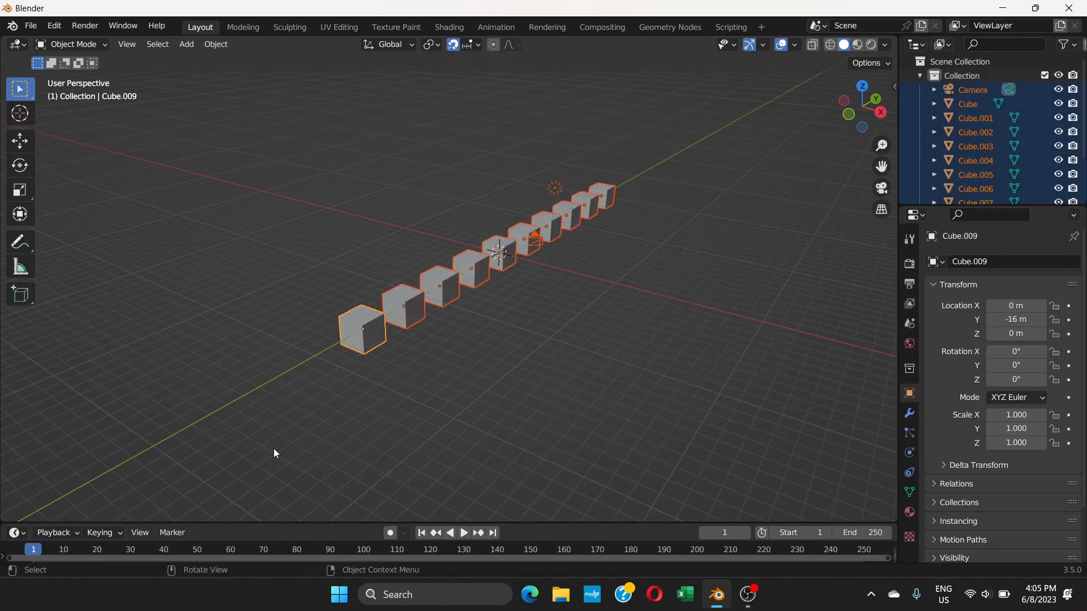
pyautogui.click(600, 259)
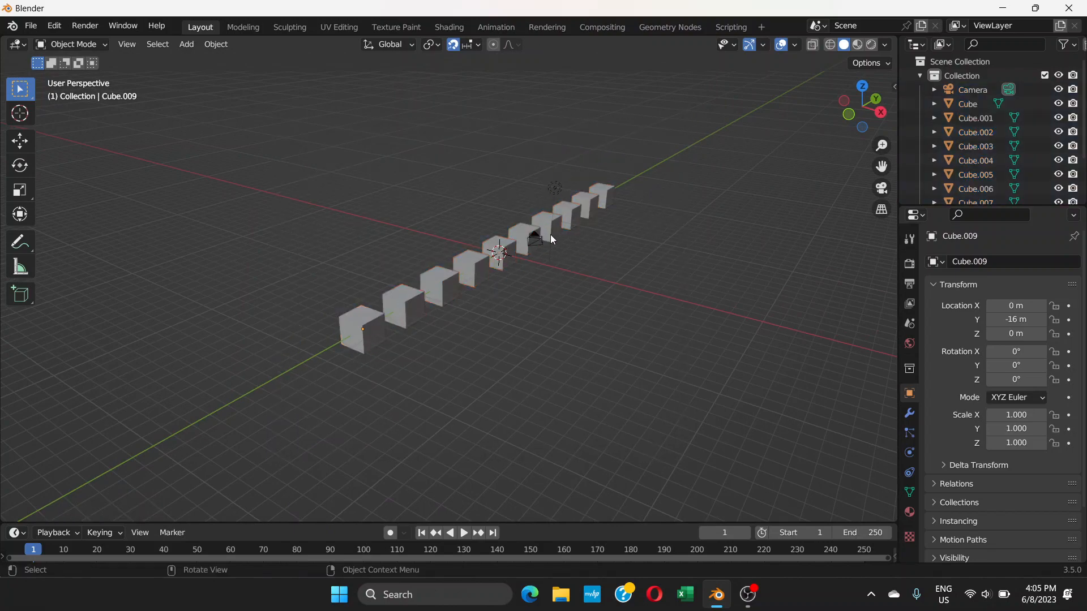
pyautogui.moveTo(552, 239); pyautogui.dragTo(616, 333, button='middle')
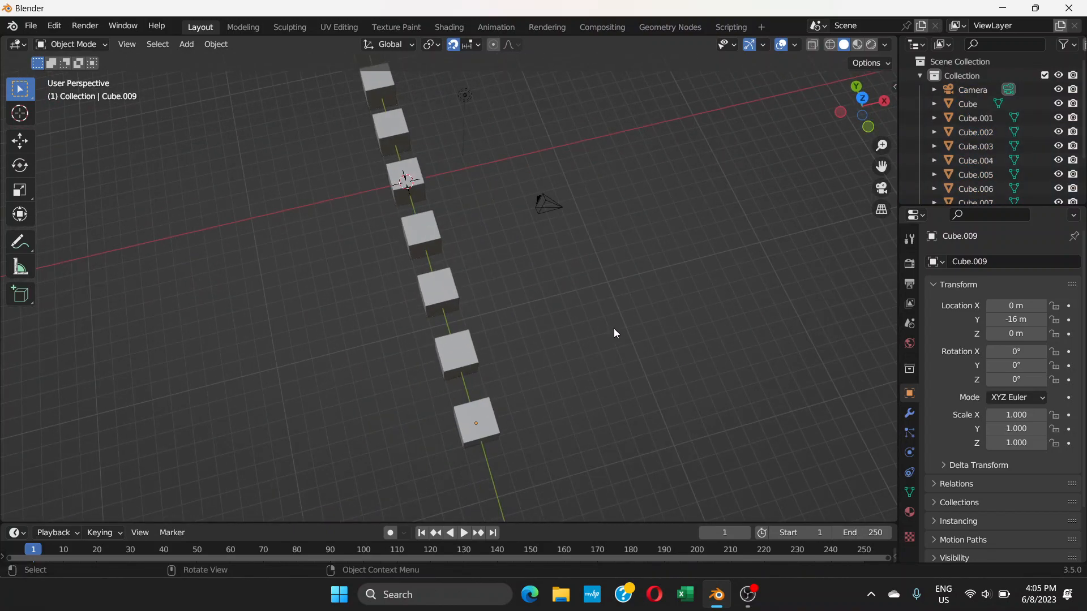
pyautogui.scroll(-2, 614, 329)
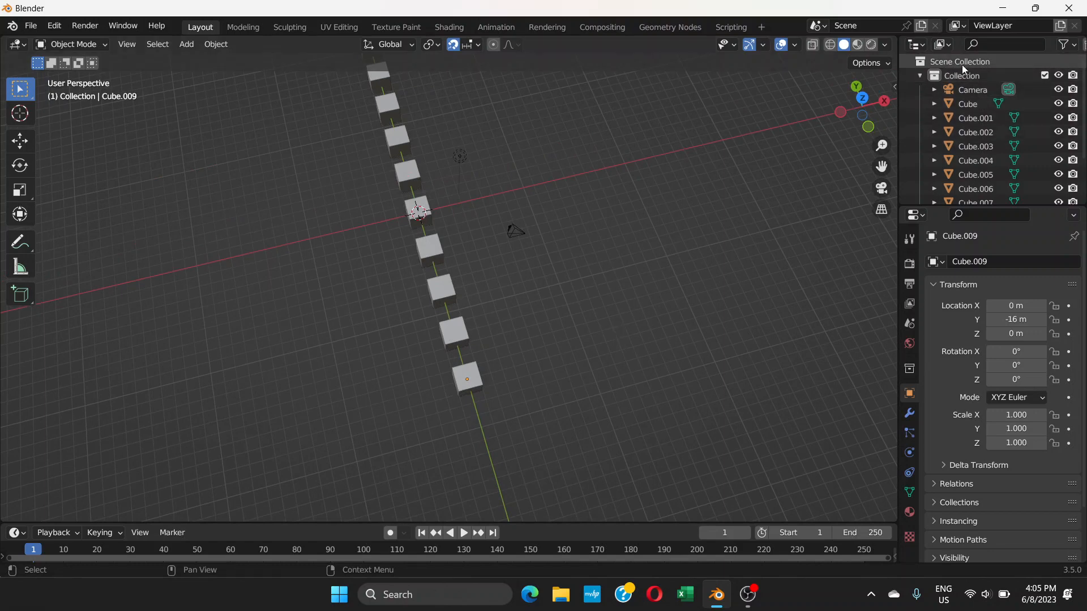
pyautogui.click(972, 103)
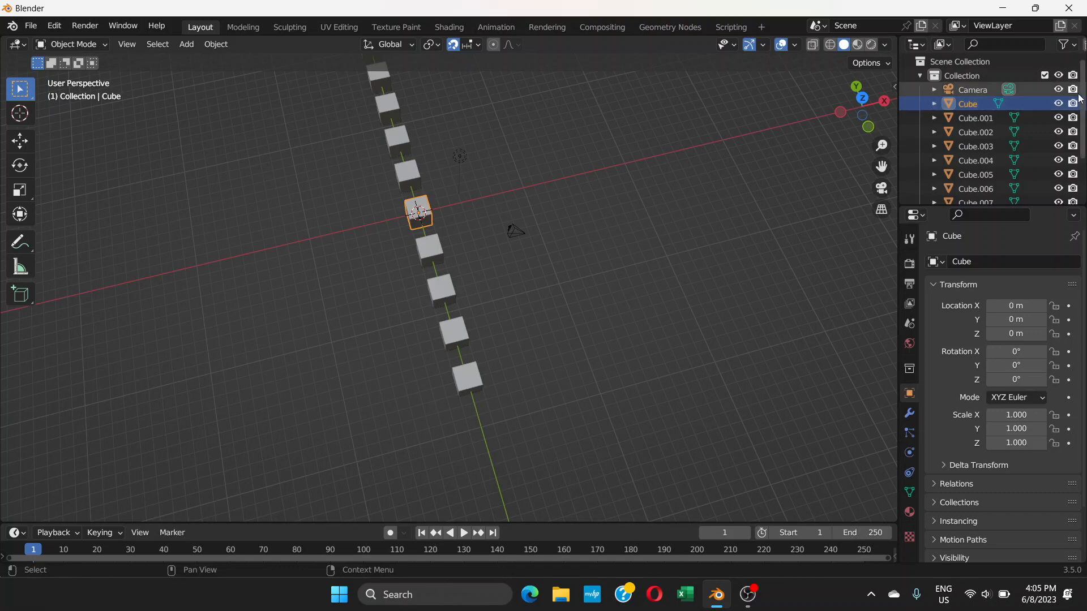
pyautogui.scroll(-3, 1083, 94)
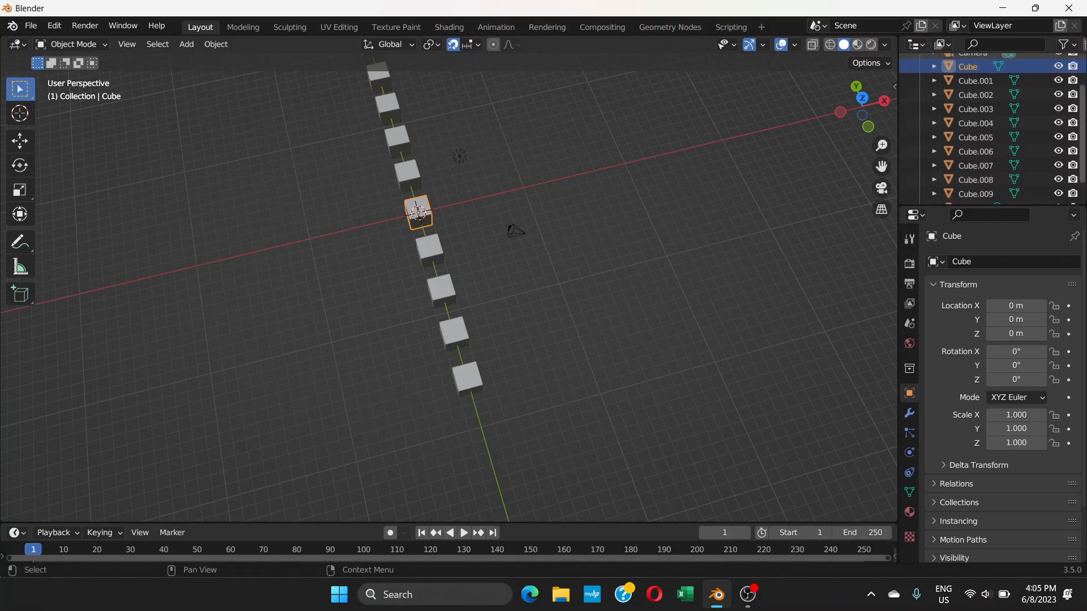
pyautogui.scroll(-1, 991, 128)
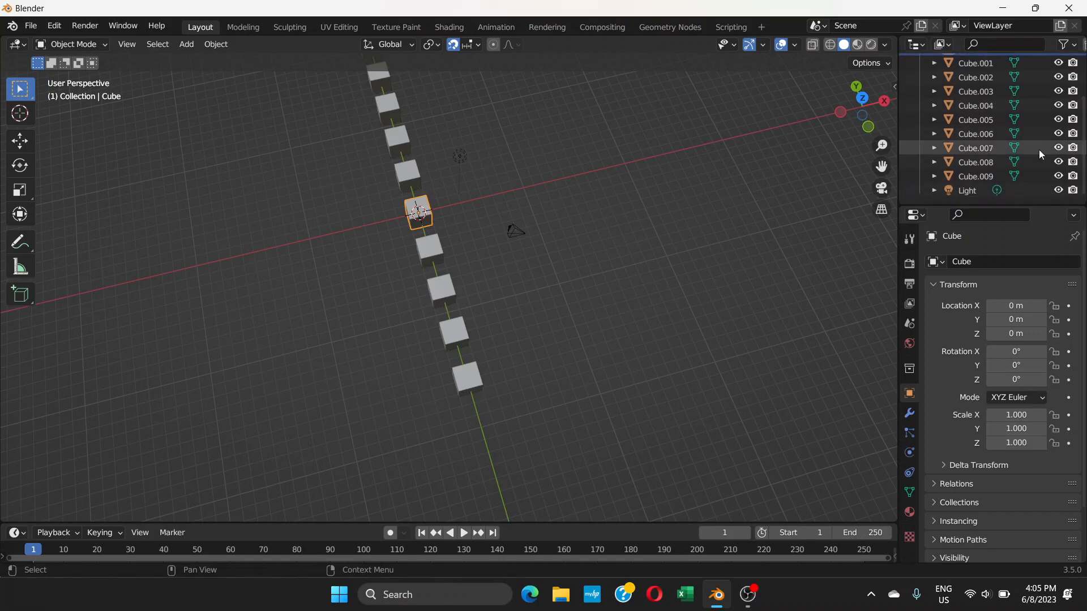
pyautogui.keyDown('shift'); pyautogui.click(979, 176); pyautogui.keyUp('shift')
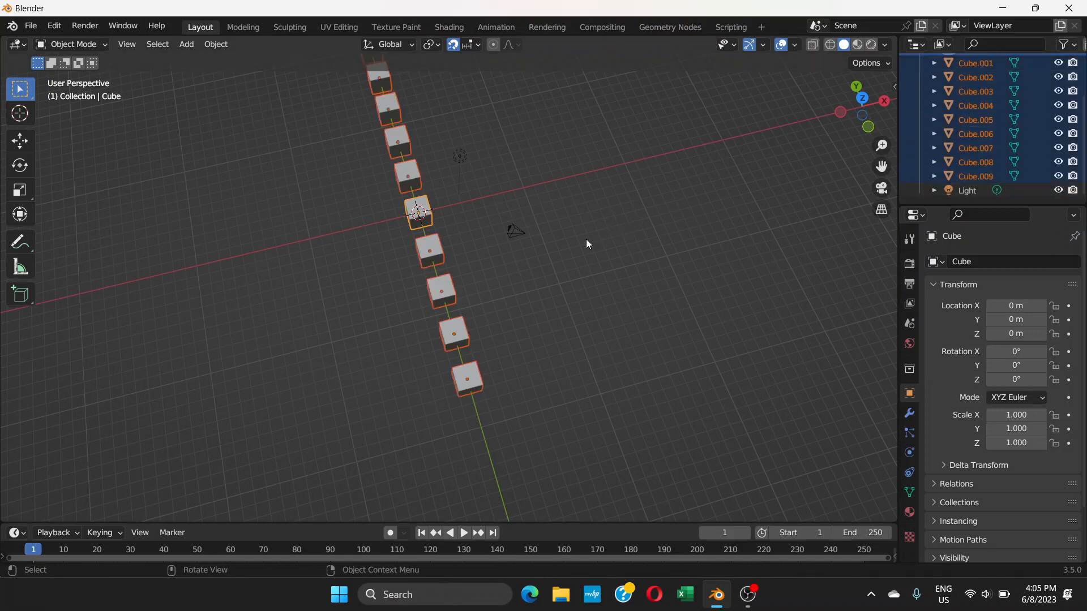
# Raise all ten selected cubes together by 1 m along the Z axis.
pyautogui.moveTo(591, 253); pyautogui.dragTo(517, 178, button='middle')
pyautogui.scroll(3, 488, 257)
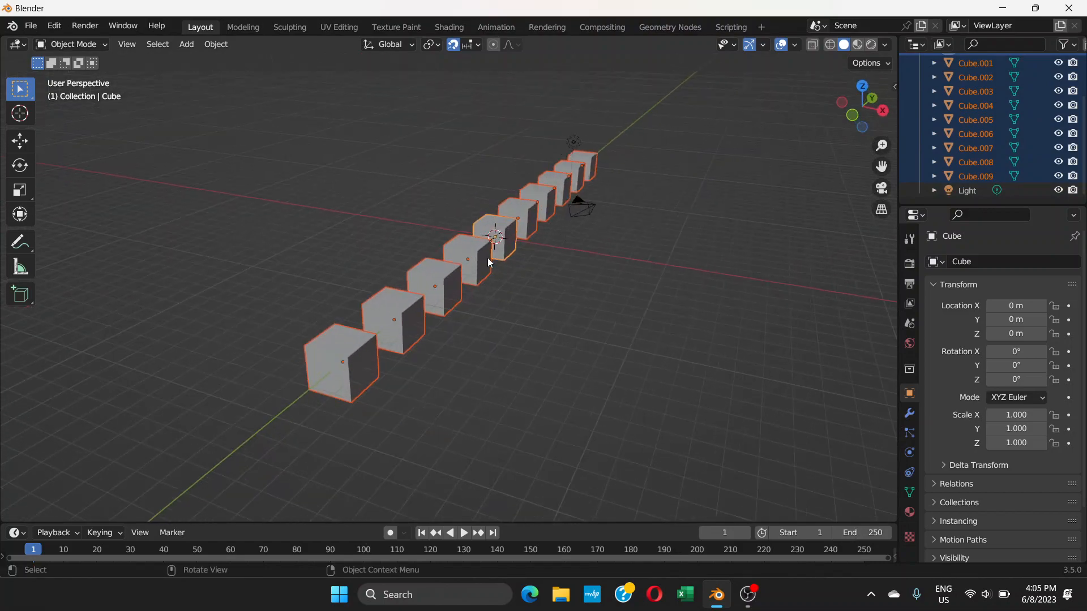
pyautogui.moveTo(488, 258); pyautogui.dragTo(514, 280, button='middle')
pyautogui.scroll(2, 490, 257)
pyautogui.scroll(-4, 515, 273)
pyautogui.scroll(2, 522, 275)
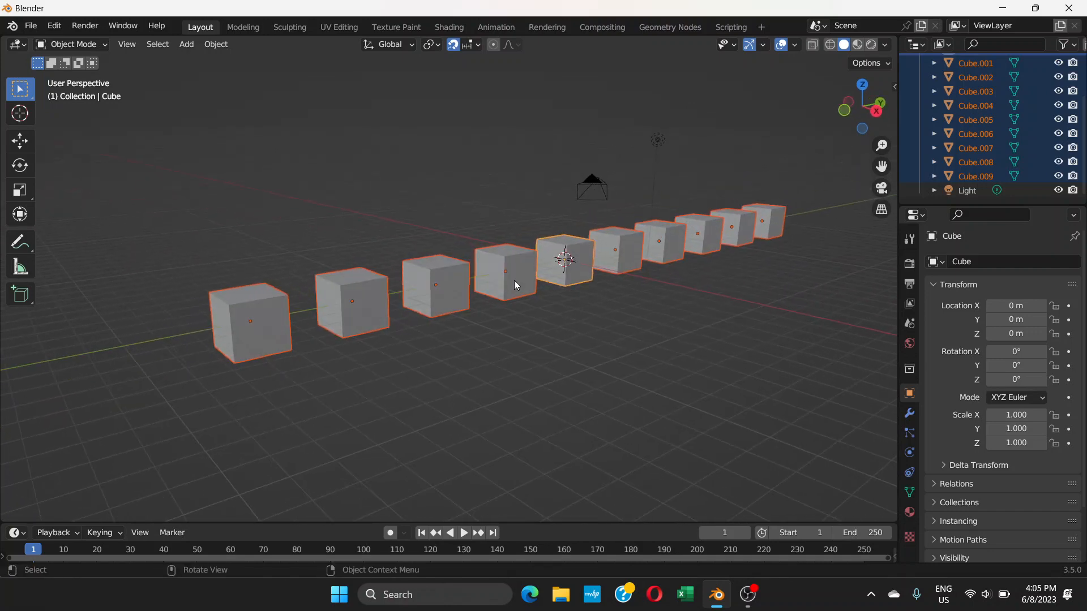
pyautogui.press('g')
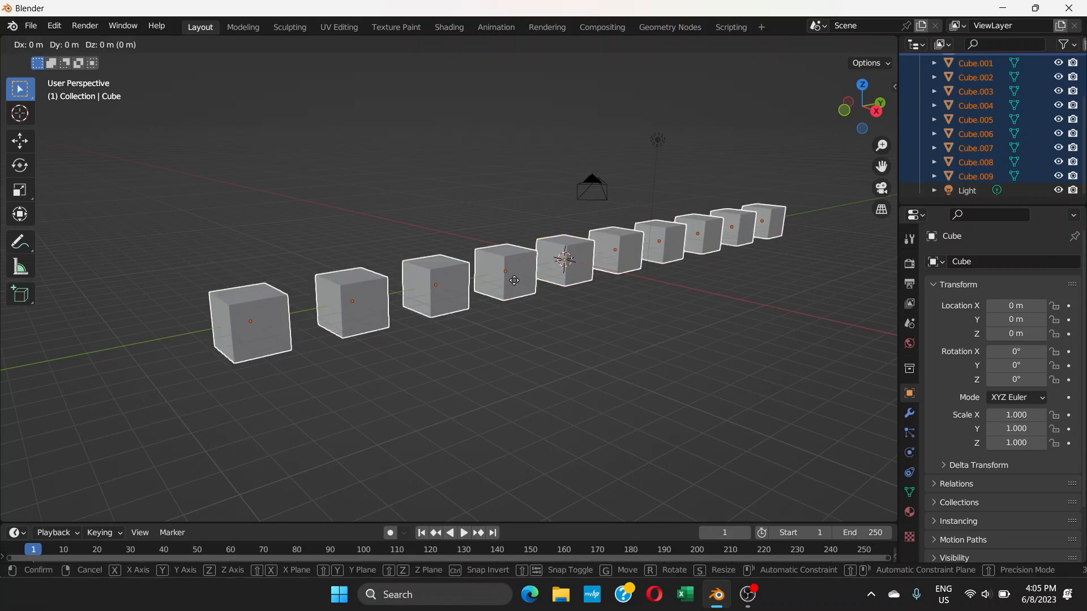
pyautogui.press('z')
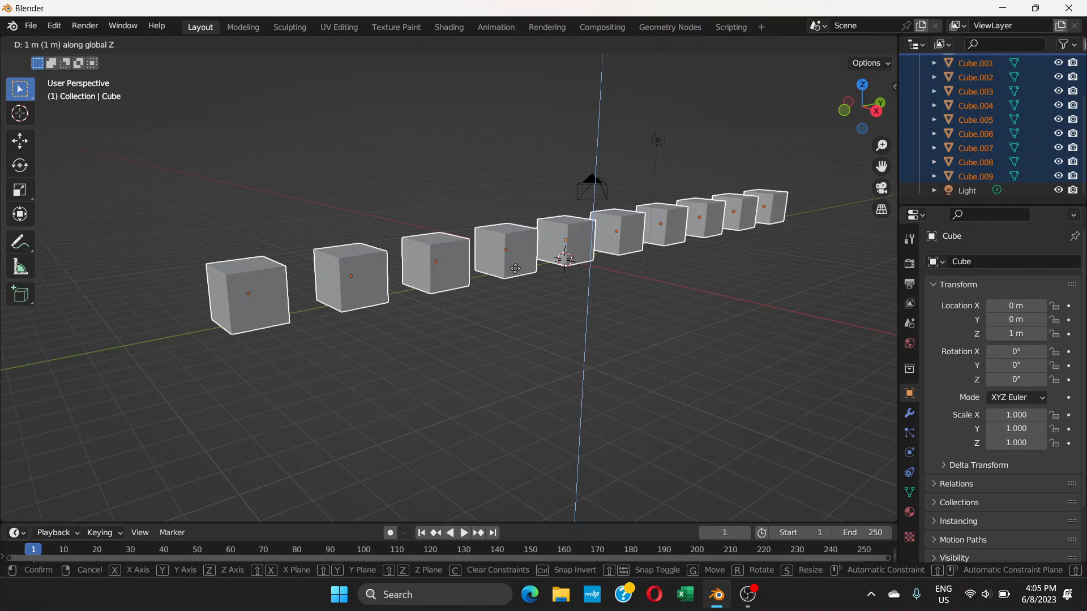
pyautogui.click(515, 268)
# Deselect the cubes and add a plane mesh at the world origin.
pyautogui.moveTo(515, 268); pyautogui.dragTo(575, 291, button='middle')
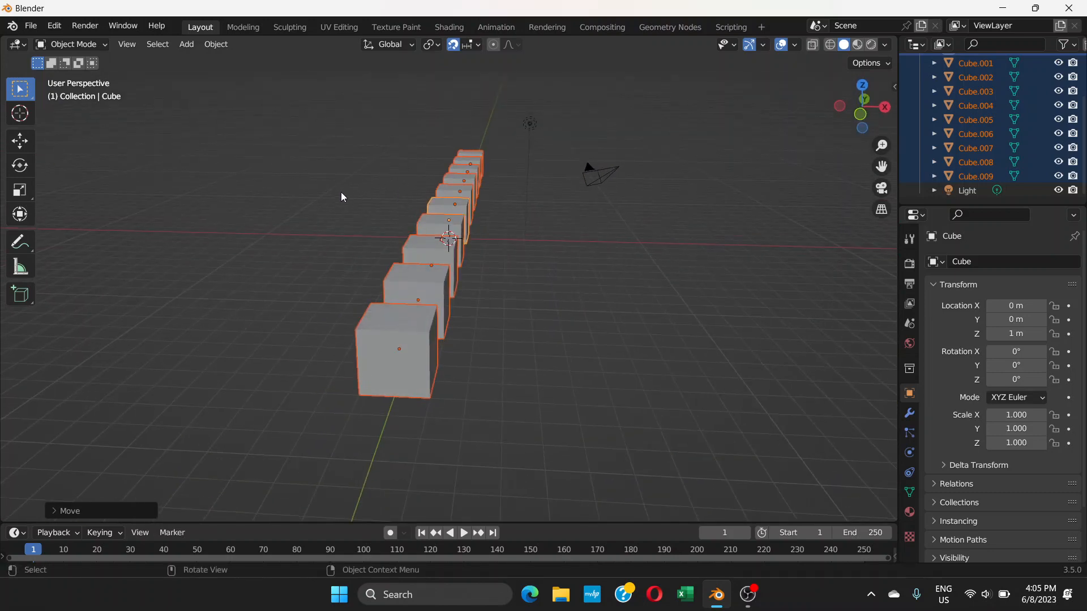
pyautogui.click(273, 145)
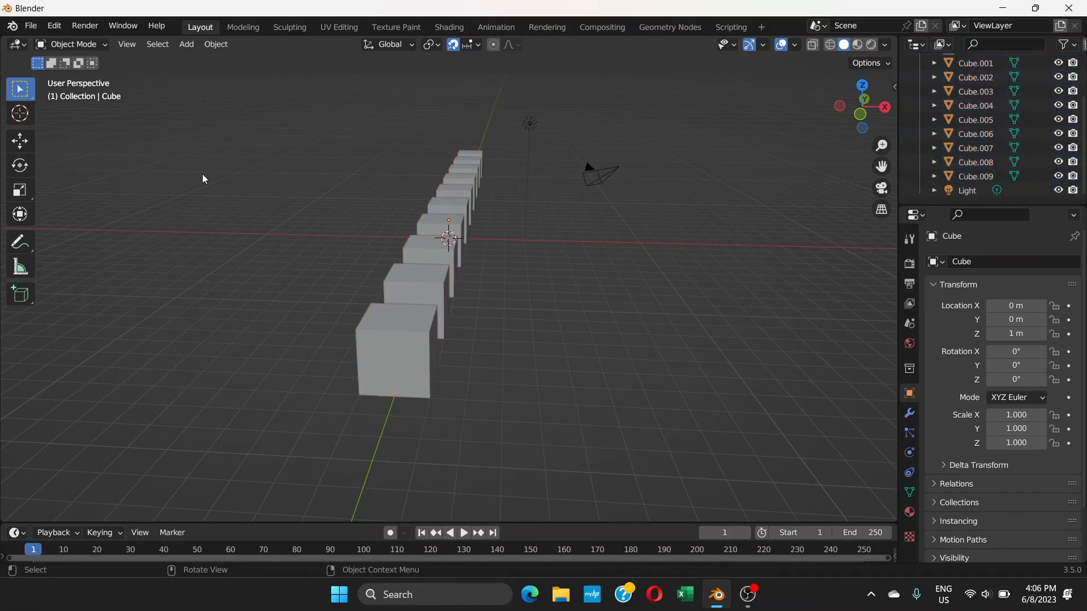
pyautogui.click(186, 45)
pyautogui.moveTo(248, 64)
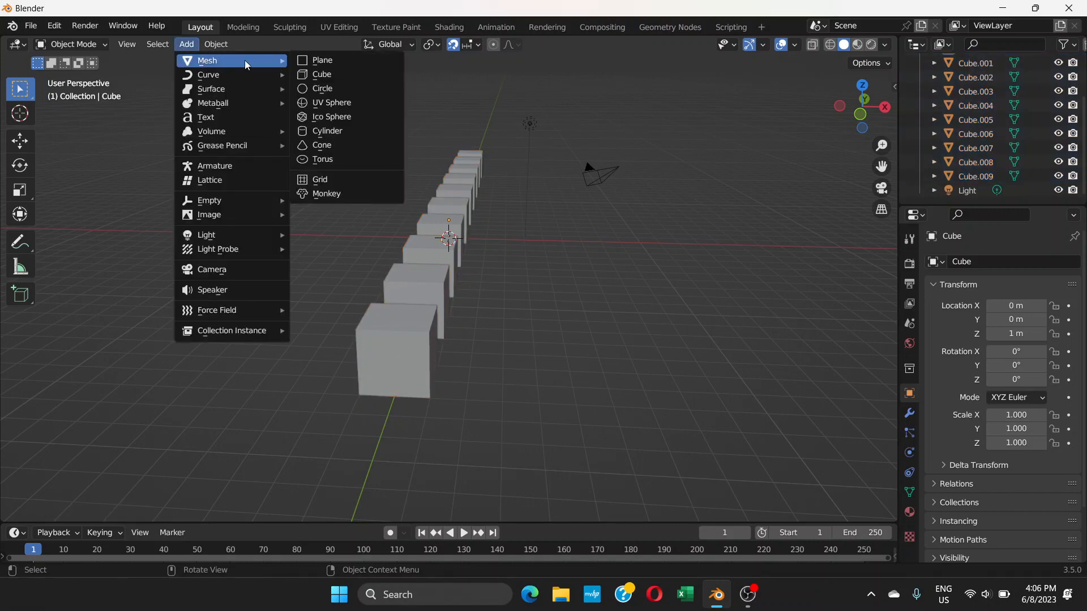
pyautogui.click(316, 60)
# Scale the new plane uniformly to 3 in top view.
pyautogui.moveTo(485, 242); pyautogui.dragTo(696, 320, button='middle')
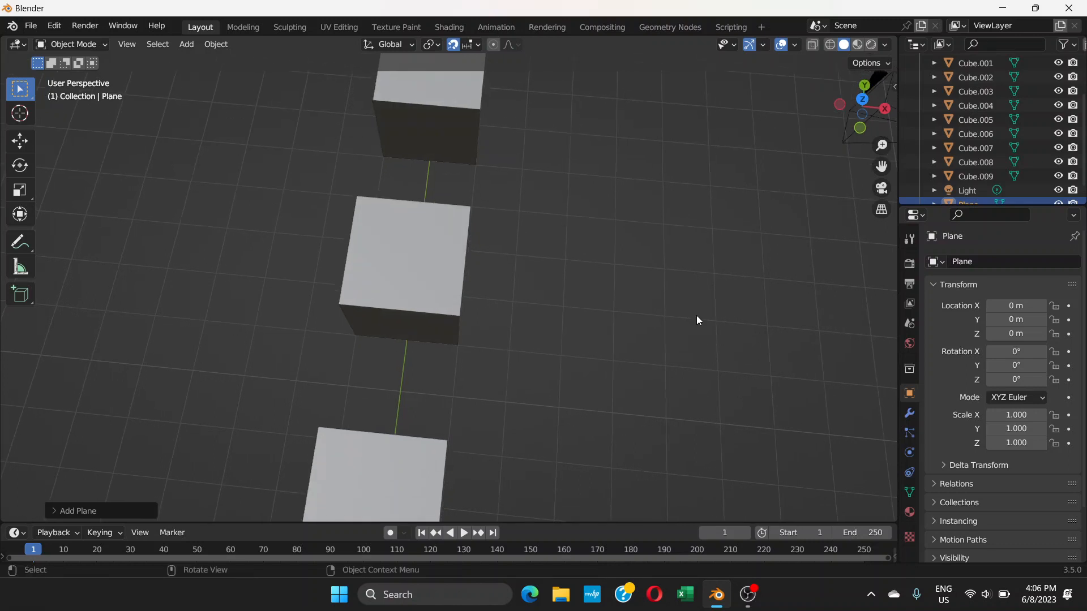
pyautogui.press('KP_7')
pyautogui.scroll(-5, 552, 281)
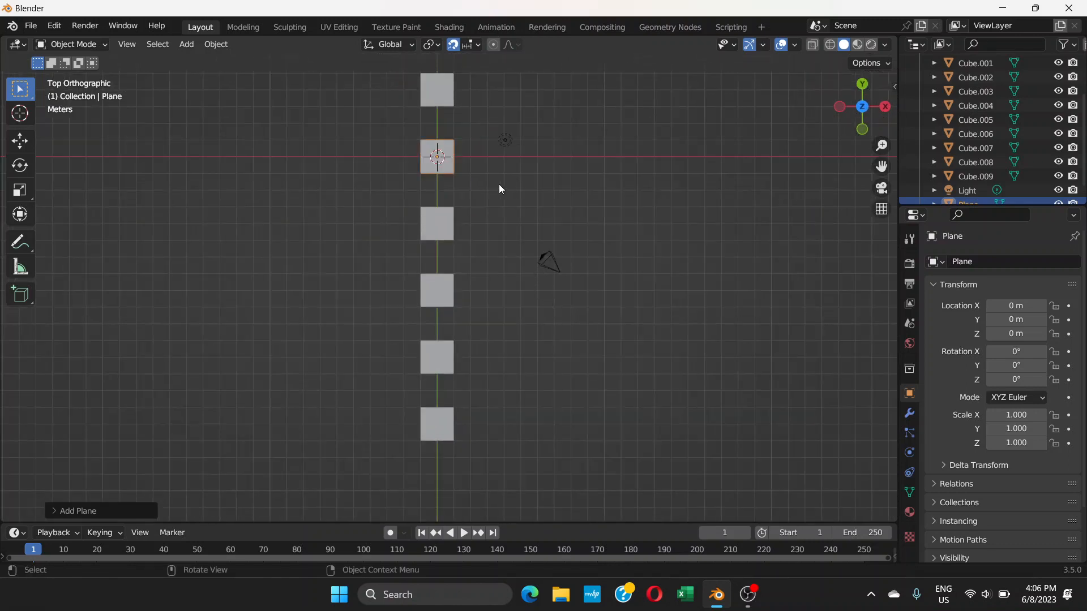
pyautogui.press('s')
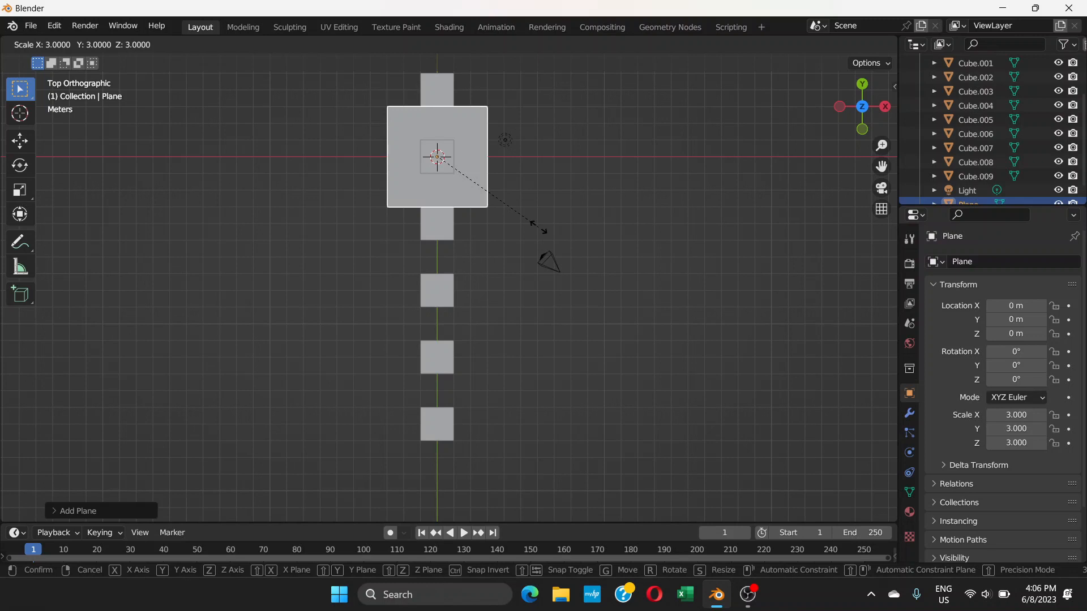
pyautogui.click(538, 228)
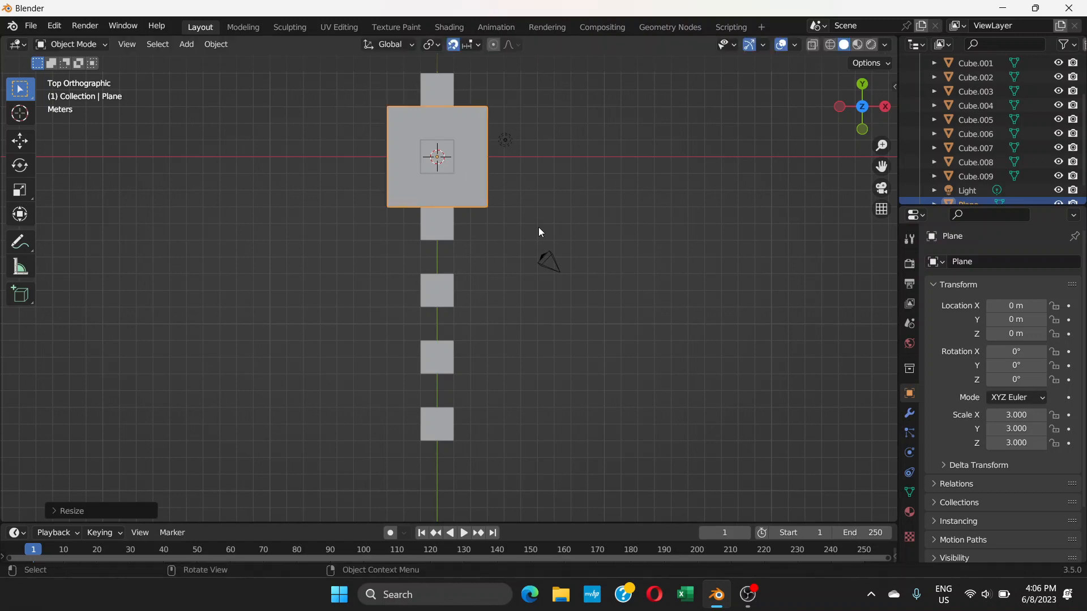
# Stretch the plane along the Y axis only, to a Y scale of 19.5.
pyautogui.scroll(-2, 510, 230)
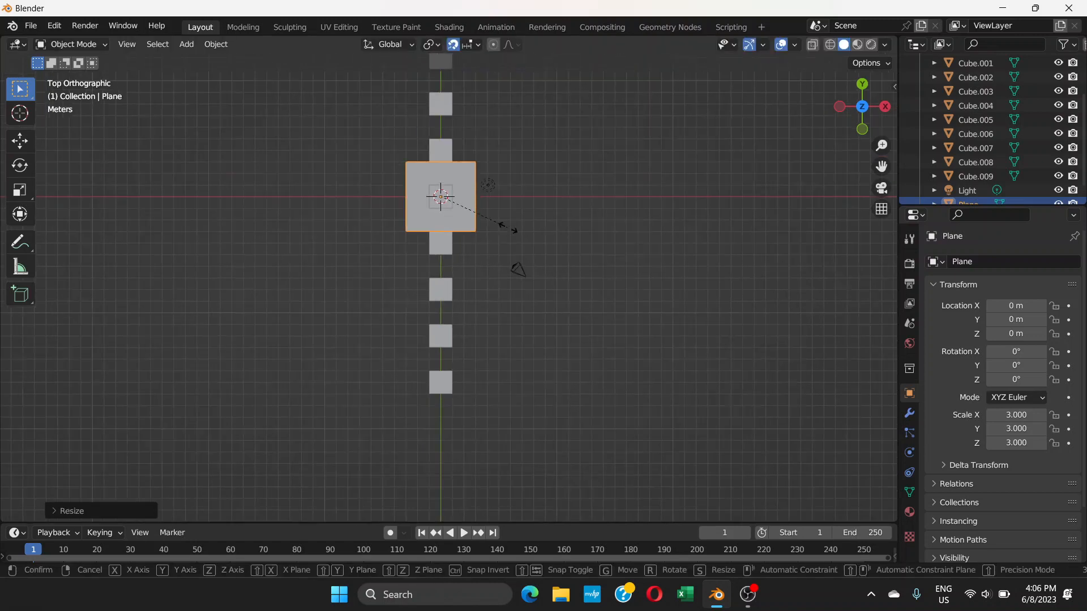
pyautogui.press('s')
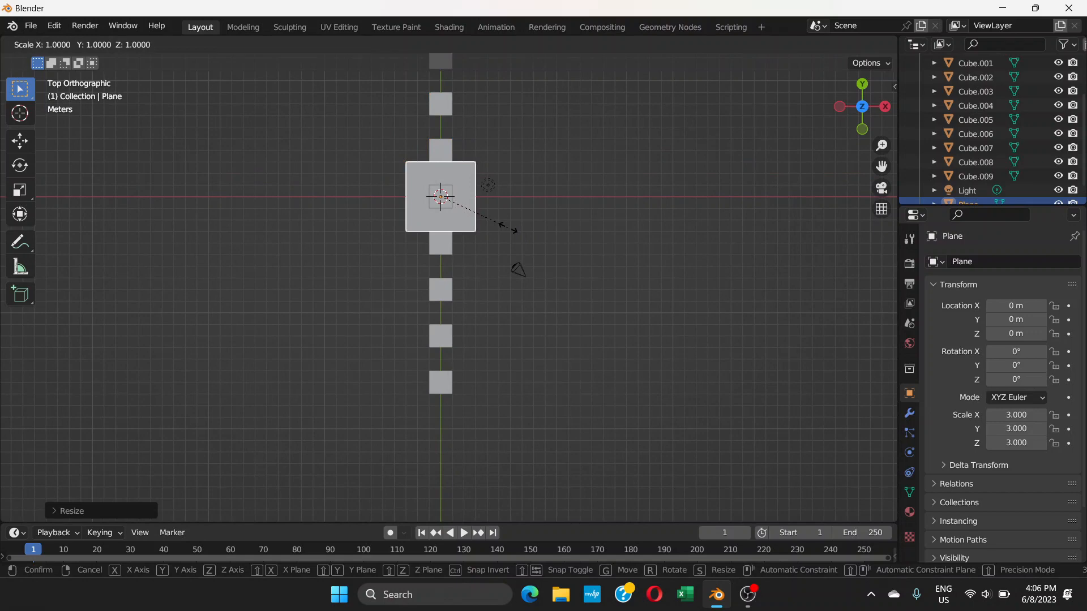
pyautogui.press('y')
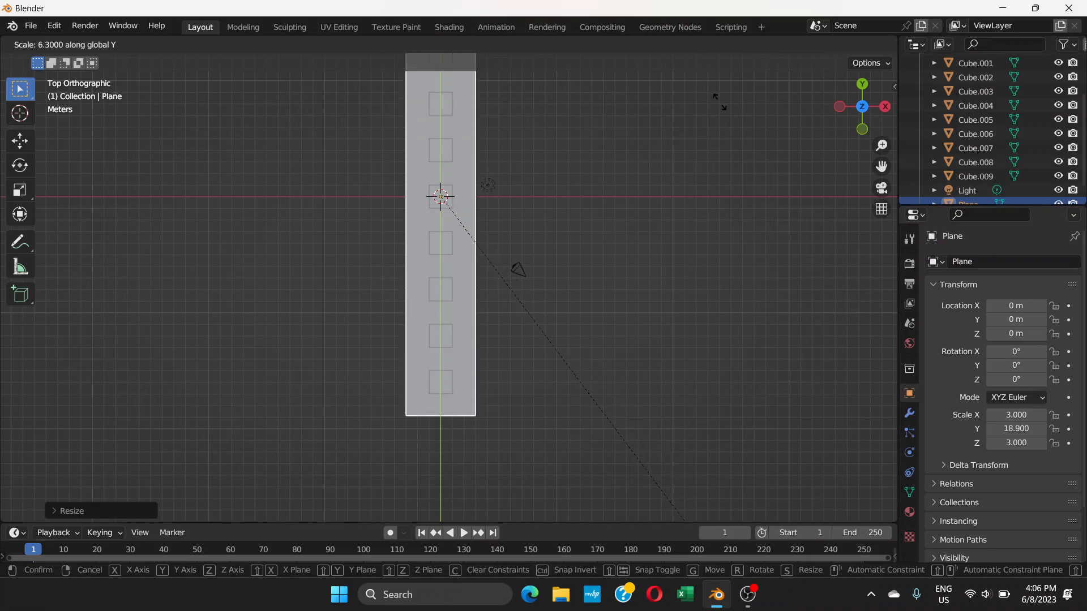
pyautogui.click(730, 123)
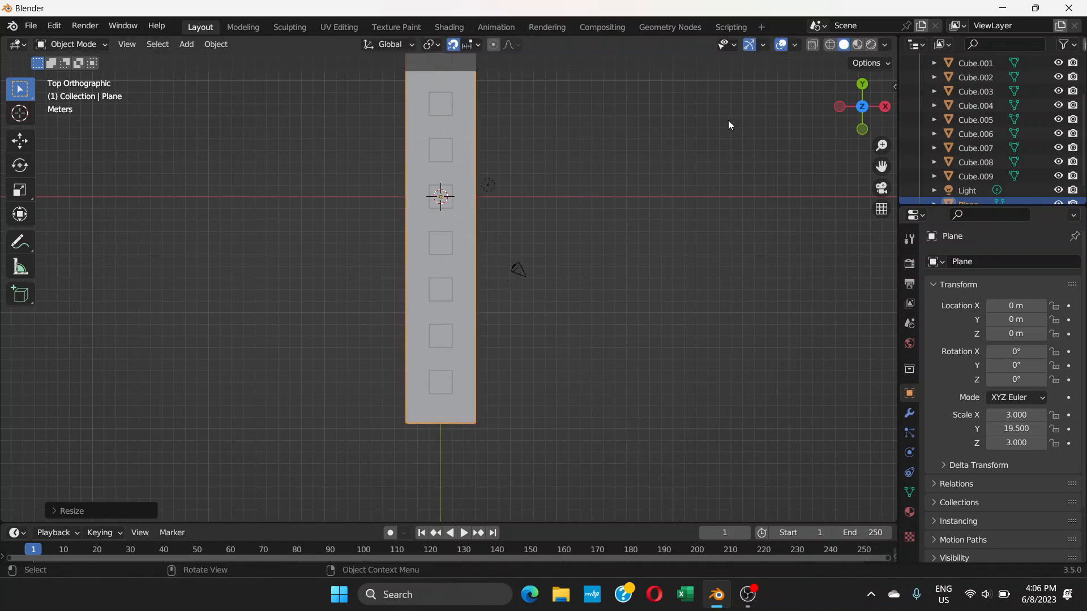
# Lengthen the plane along Y by a factor of 1.2, to a Y scale of 23.4, so it extends under all ten cubes.
pyautogui.scroll(-3, 505, 212)
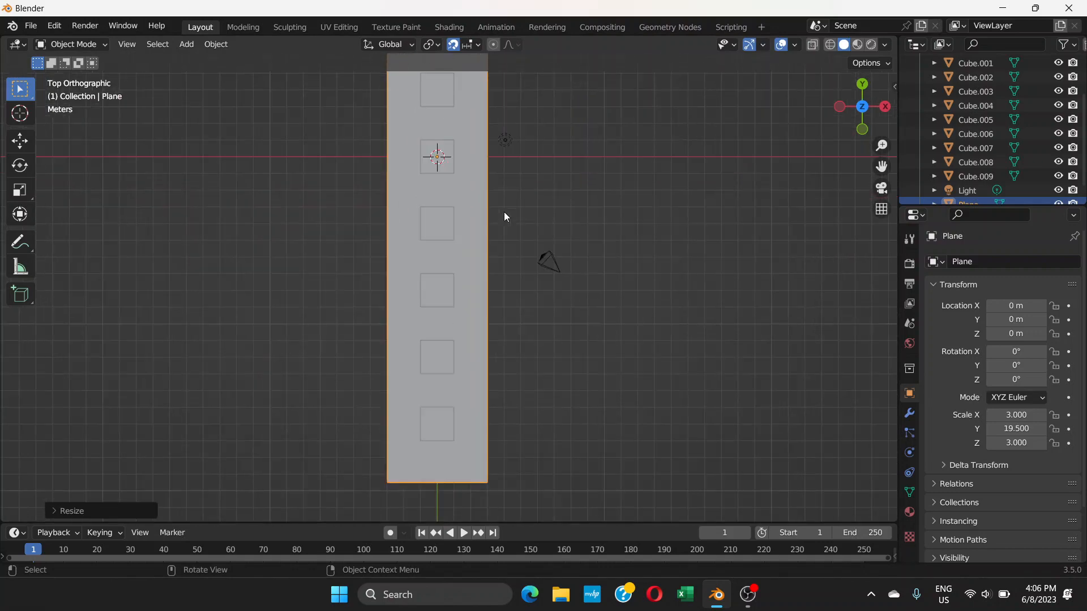
pyautogui.moveTo(504, 212); pyautogui.dragTo(480, 170, button='middle')
pyautogui.click(494, 132)
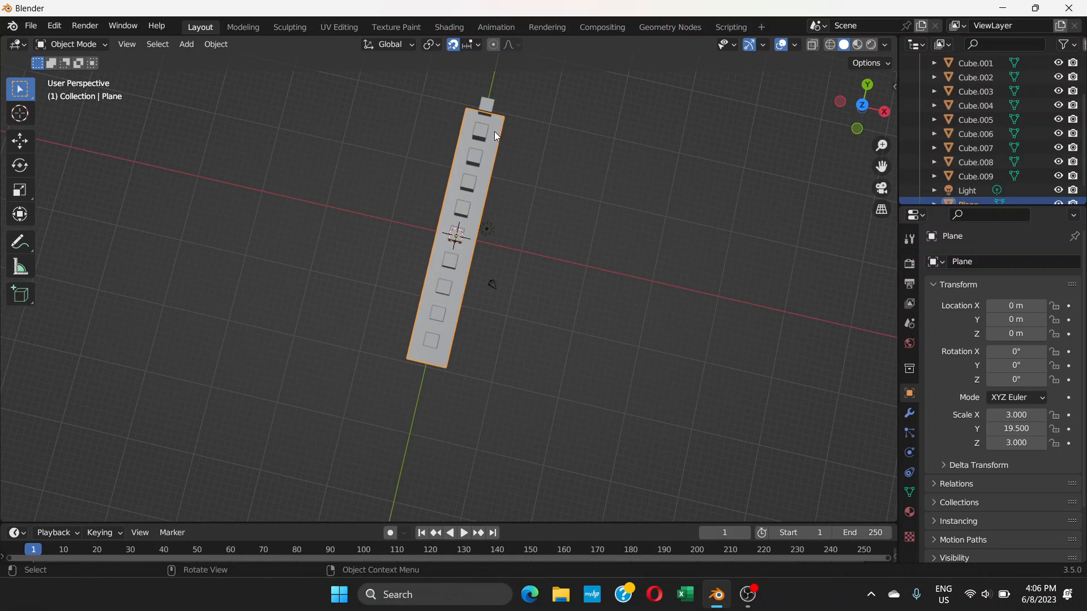
pyautogui.press('s')
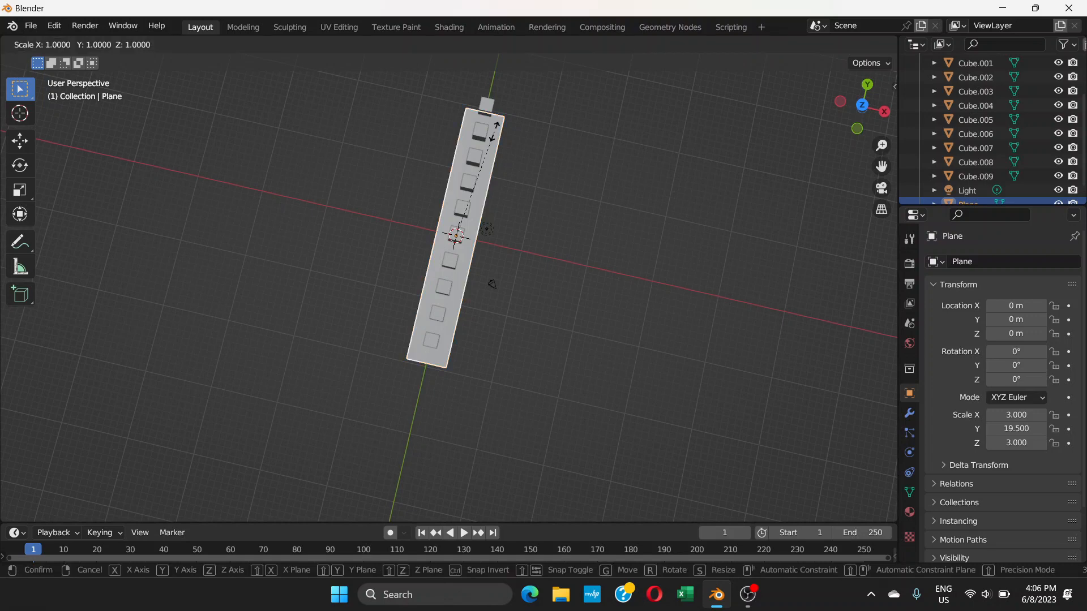
pyautogui.press('y')
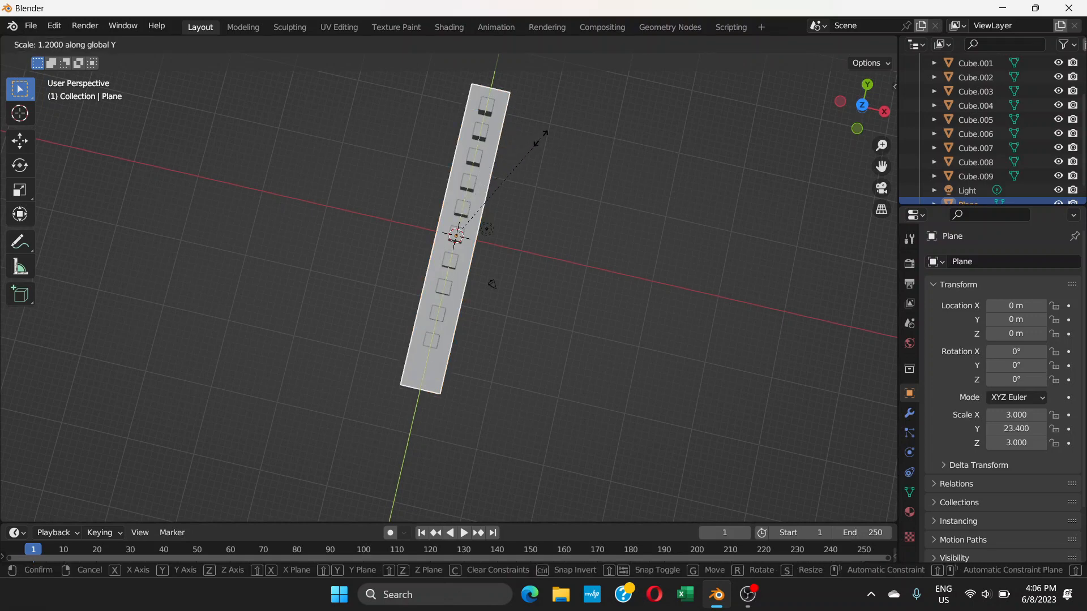
pyautogui.click(541, 139)
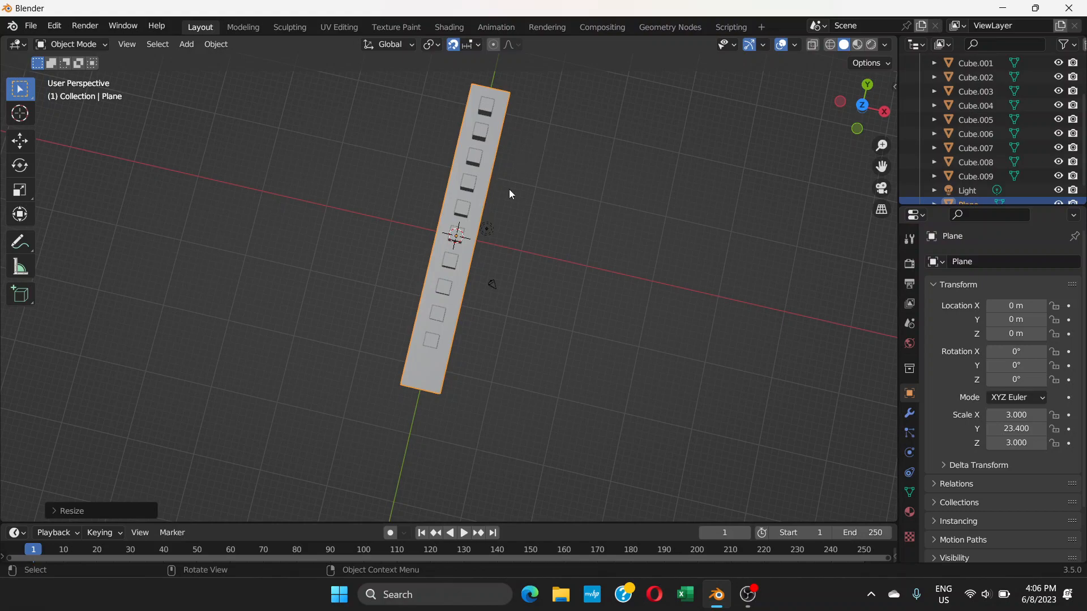
# Select the long plane beneath the cubes and switch it to Edit Mode.
pyautogui.moveTo(508, 189); pyautogui.dragTo(423, 263, button='middle')
pyautogui.scroll(5, 490, 270)
pyautogui.moveTo(491, 269); pyautogui.dragTo(494, 276, button='middle')
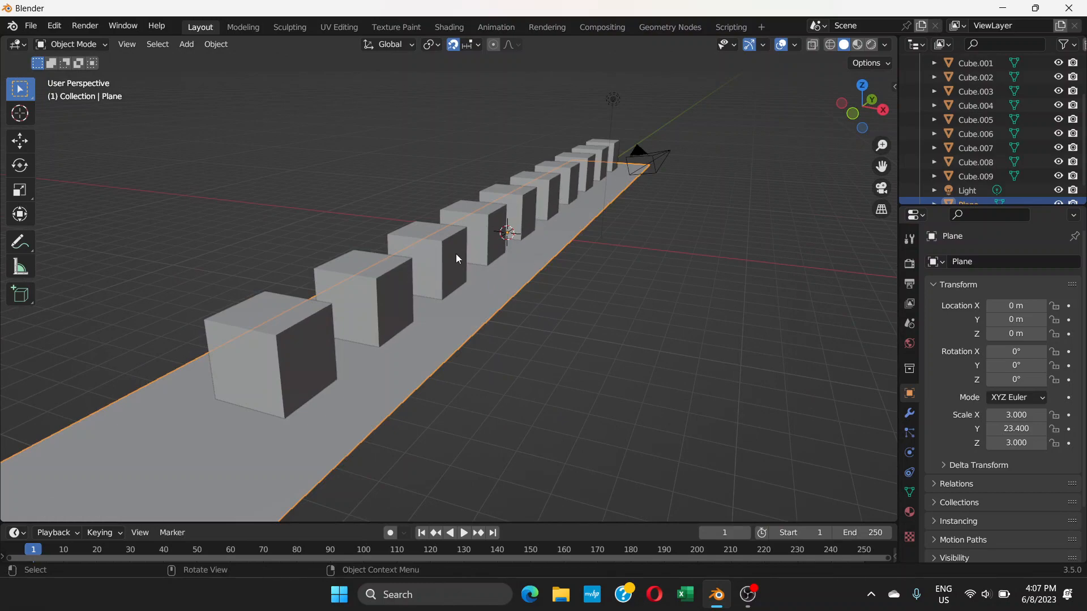
pyautogui.moveTo(549, 174); pyautogui.dragTo(712, 232, button='middle')
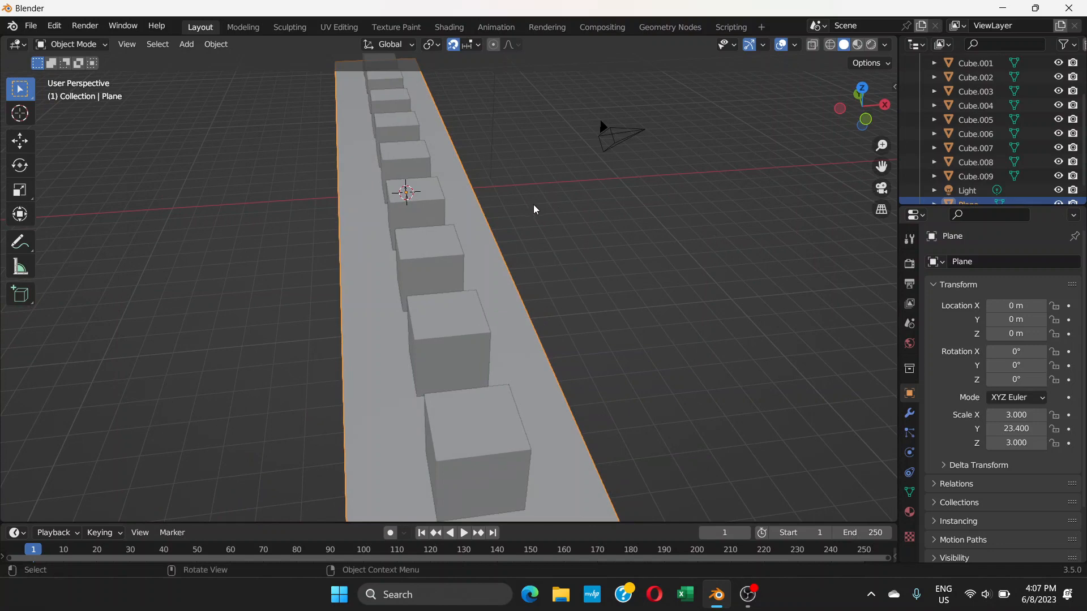
pyautogui.scroll(3, 524, 204)
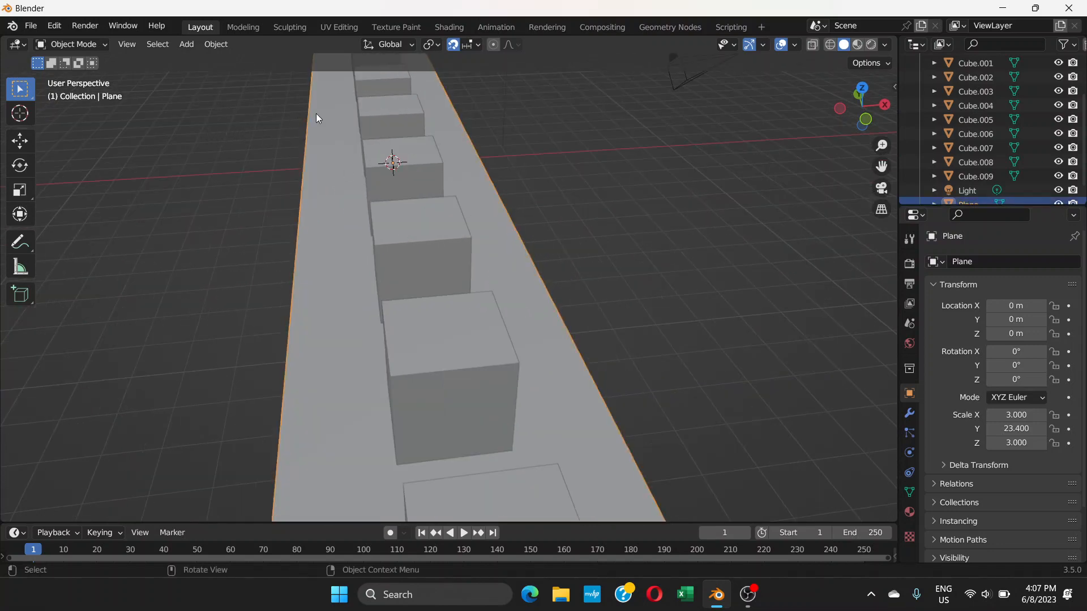
pyautogui.click(270, 120)
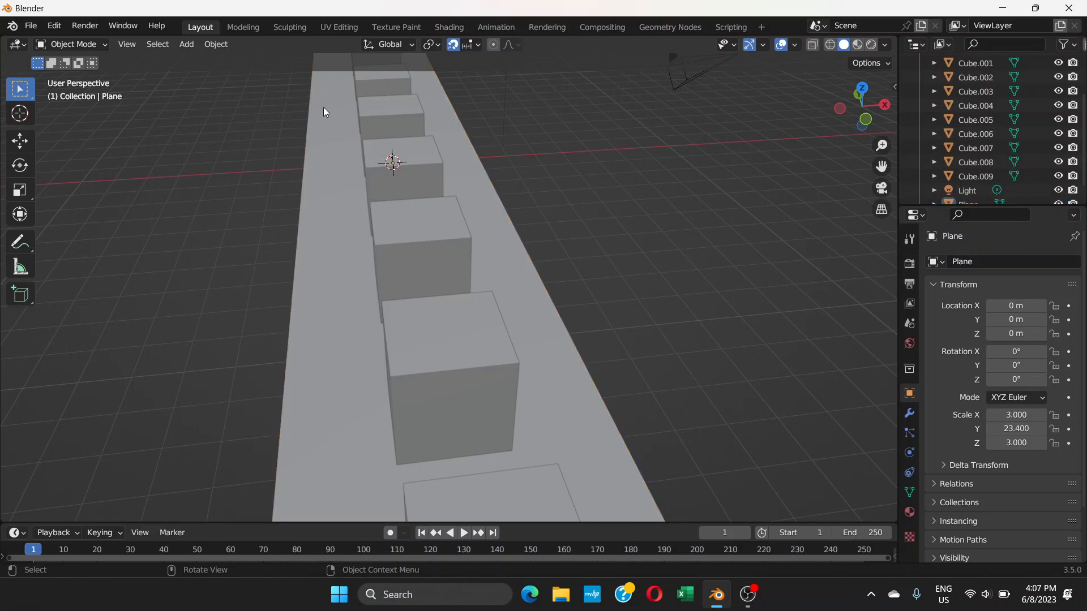
pyautogui.click(324, 108)
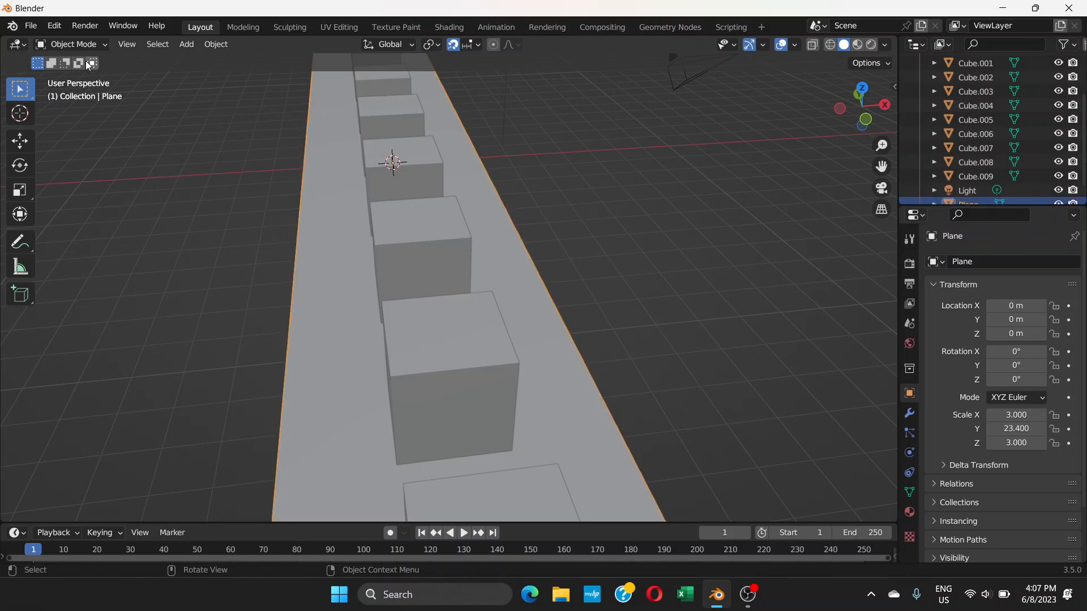
pyautogui.click(106, 44)
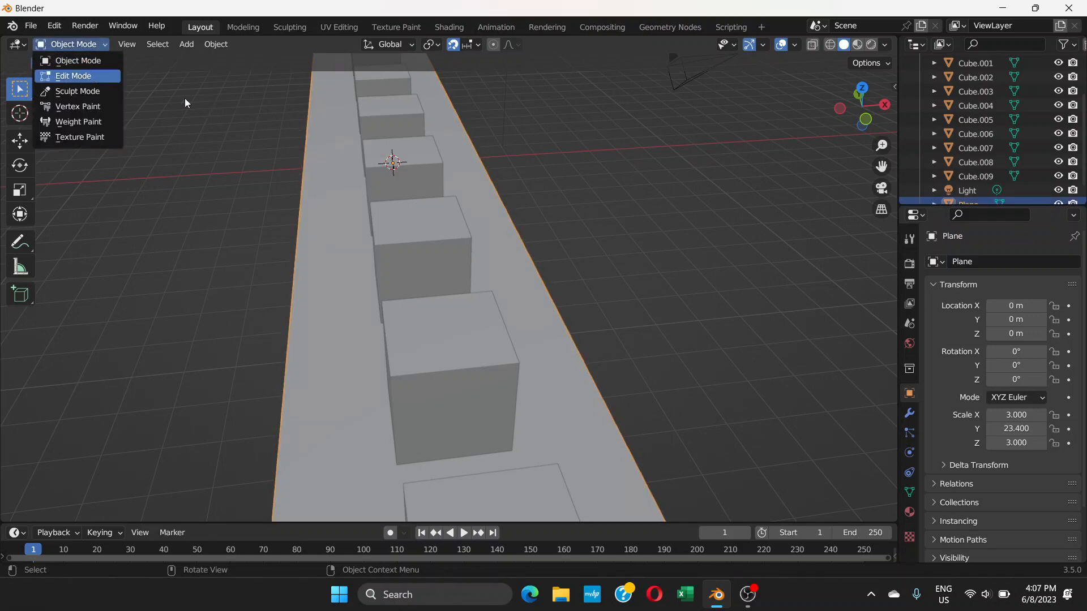
pyautogui.click(90, 74)
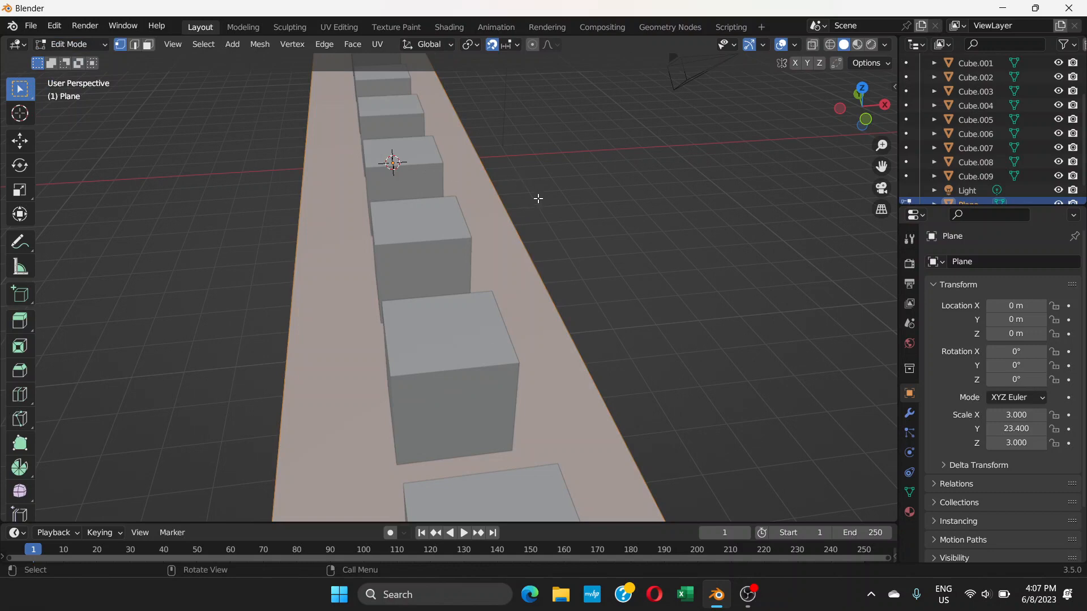
# Add a second plane within the long plane's mesh and move it about -4 m in X and 1 m in Y, against the strip's outer edge.
pyautogui.press('KP_7')
pyautogui.scroll(-3, 538, 201)
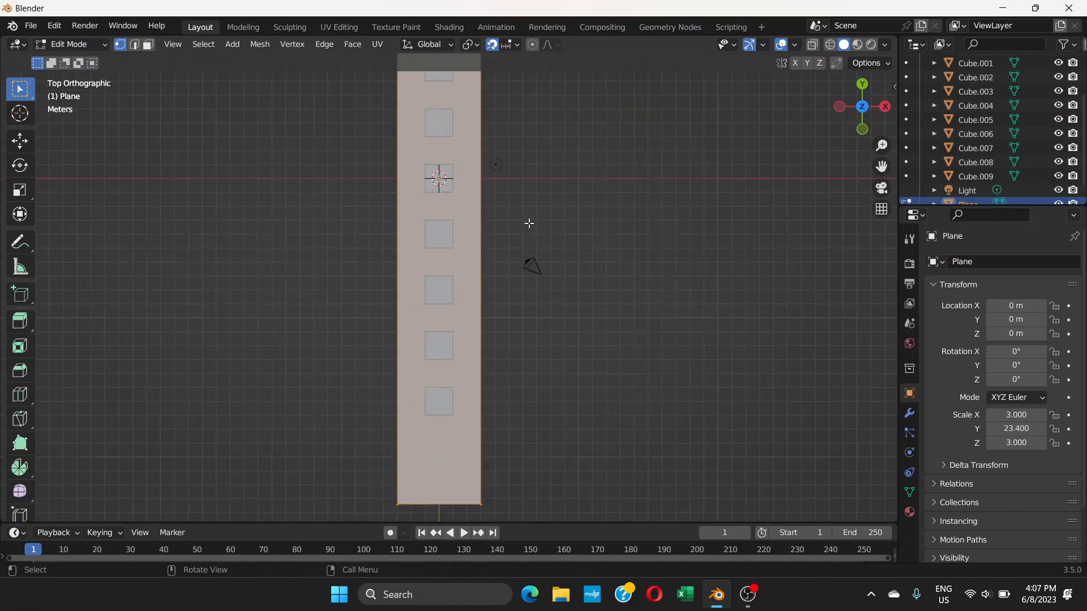
pyautogui.scroll(-2, 529, 223)
pyautogui.scroll(1, 517, 225)
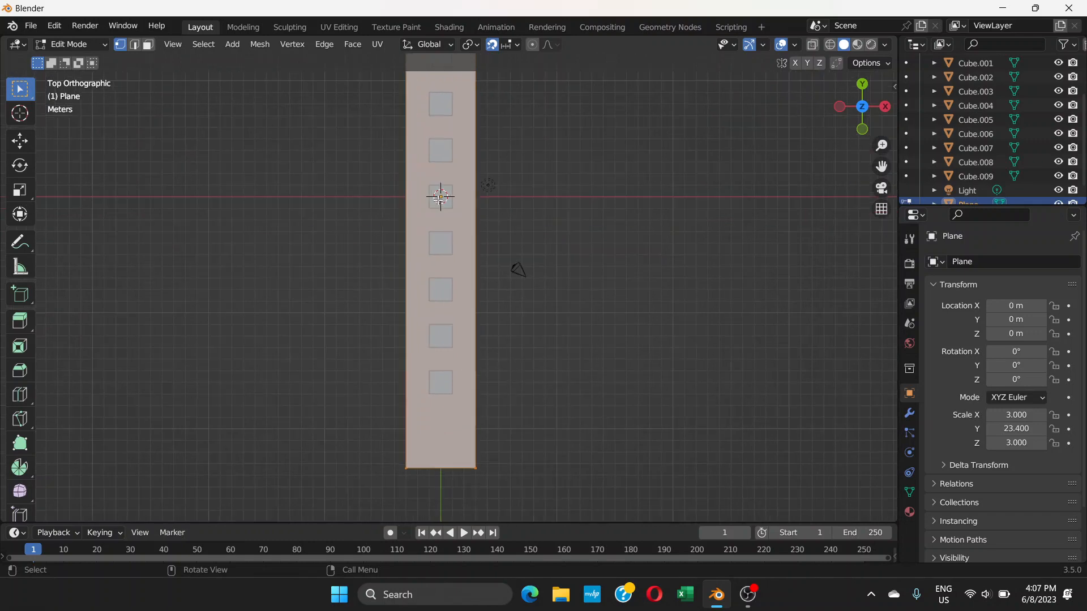
pyautogui.scroll(2, 439, 199)
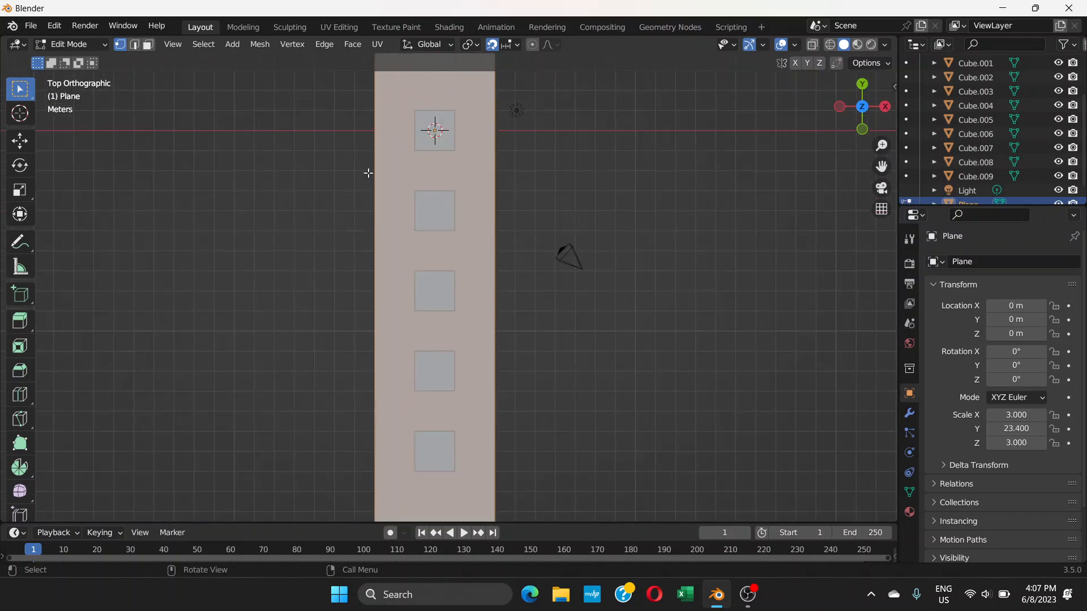
pyautogui.keyDown('shift'); pyautogui.moveTo(372, 173); pyautogui.dragTo(373, 277, button='middle'); pyautogui.keyUp('shift')
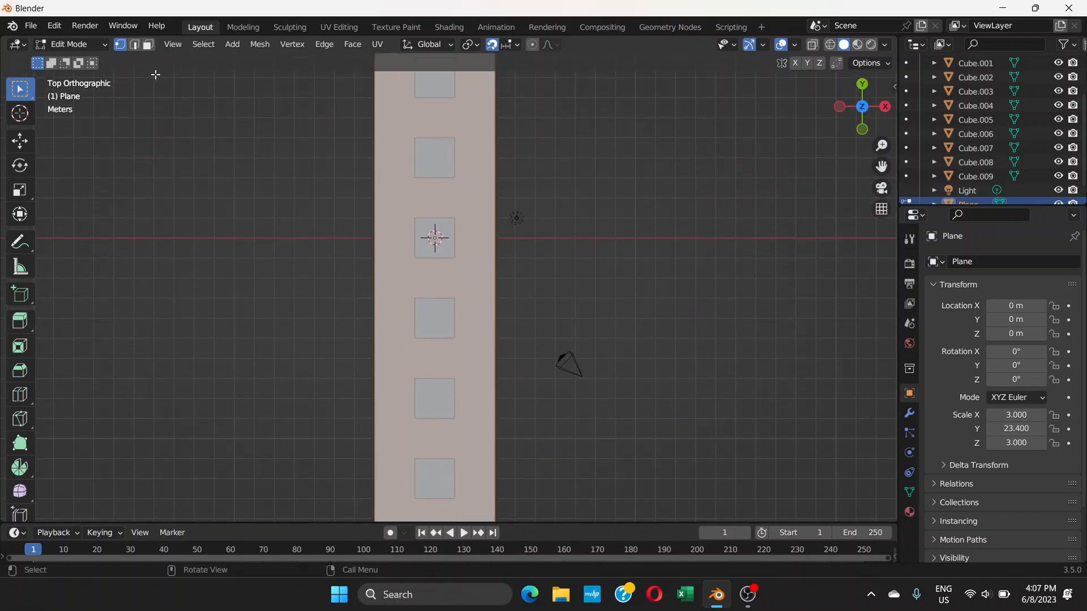
pyautogui.click(229, 45)
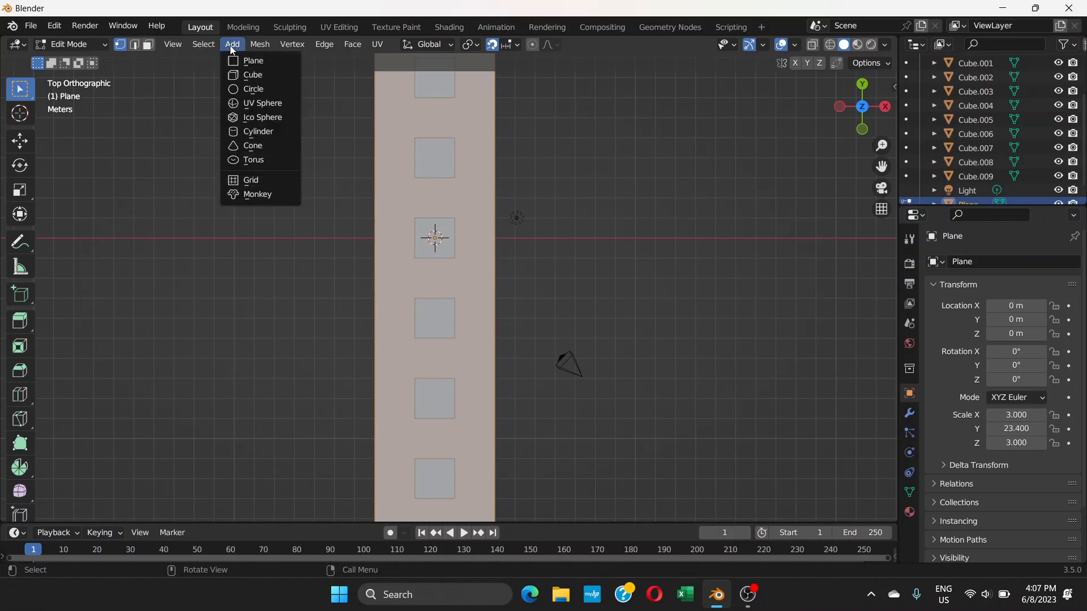
pyautogui.click(256, 59)
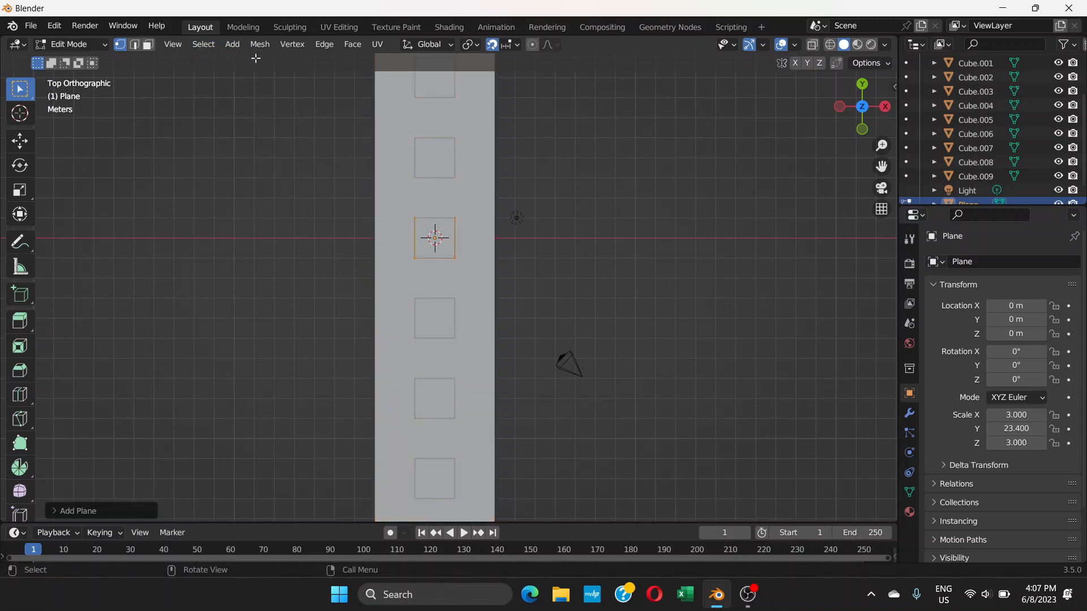
pyautogui.press('g')
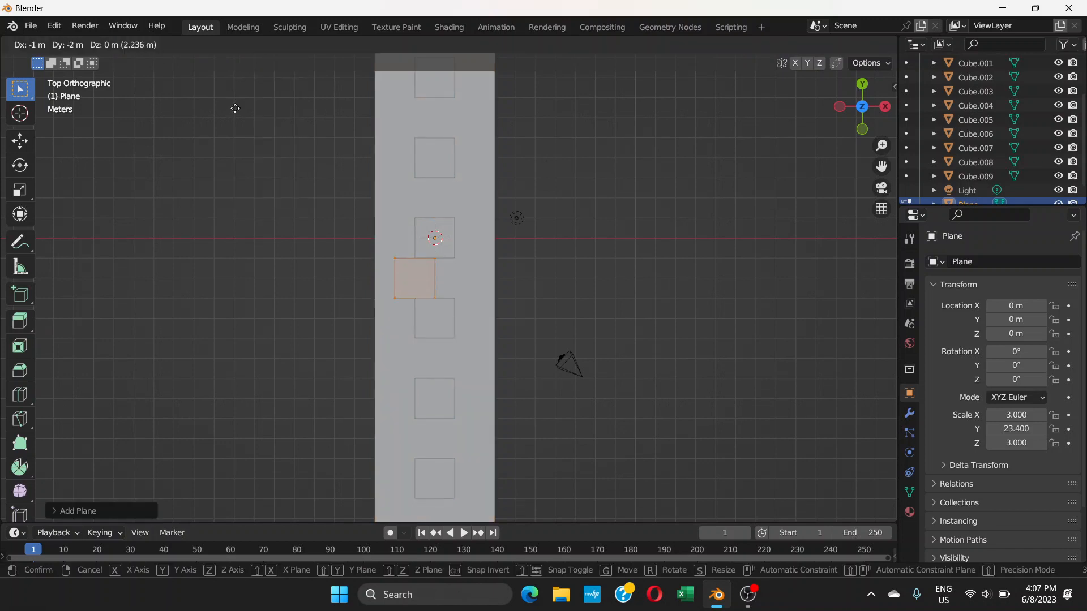
pyautogui.click(179, 511)
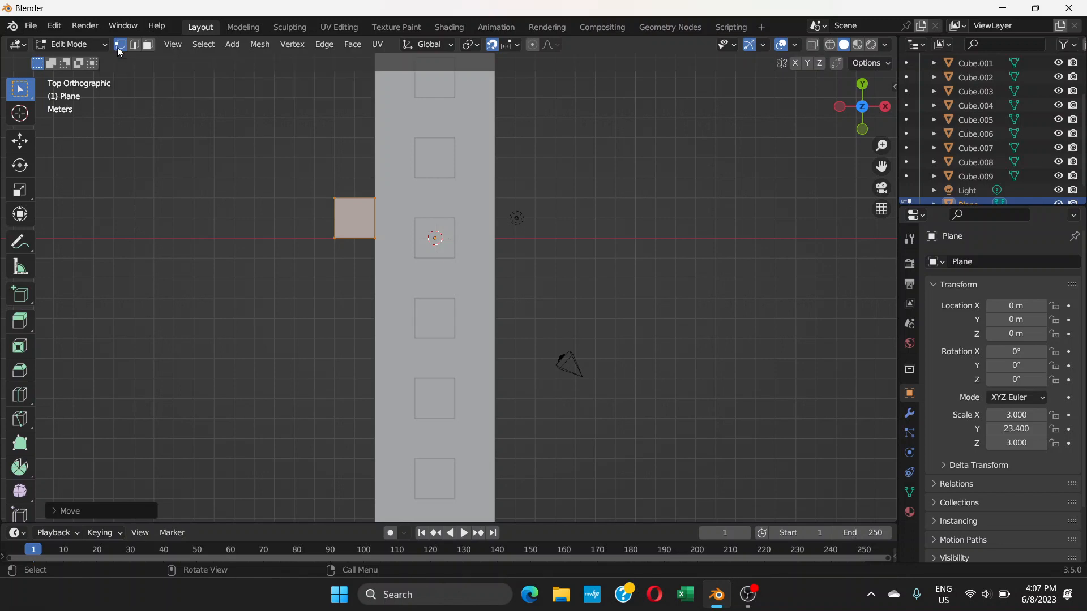
# Shrink the small plane beside the strip by moving its outer edge 1 m in X and its upper edge -1 m in Y.
pyautogui.moveTo(292, 167); pyautogui.dragTo(348, 304)
pyautogui.scroll(1, 345, 220)
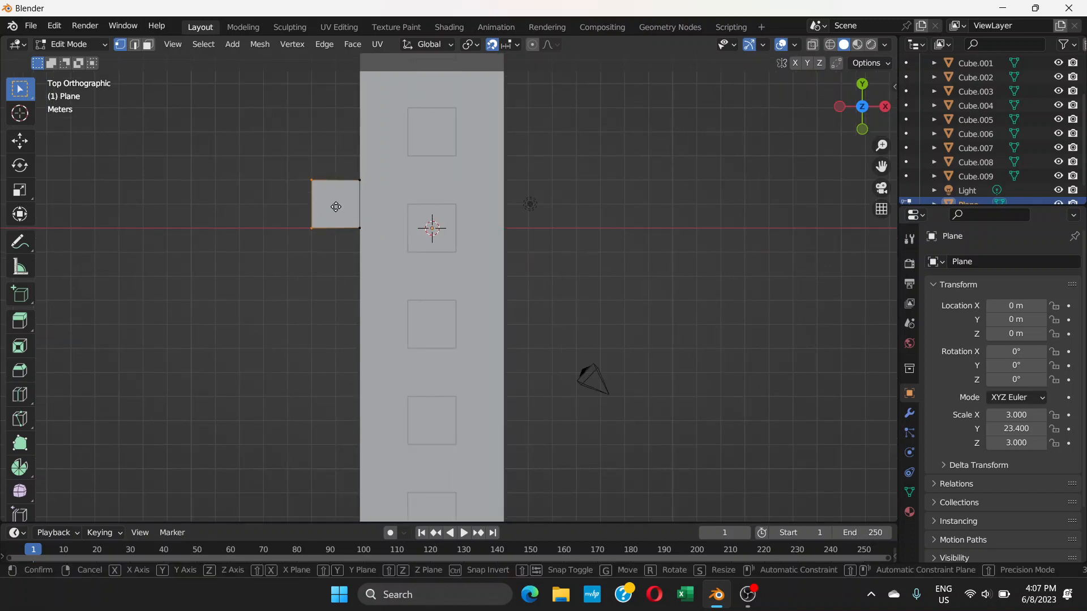
pyautogui.press('g')
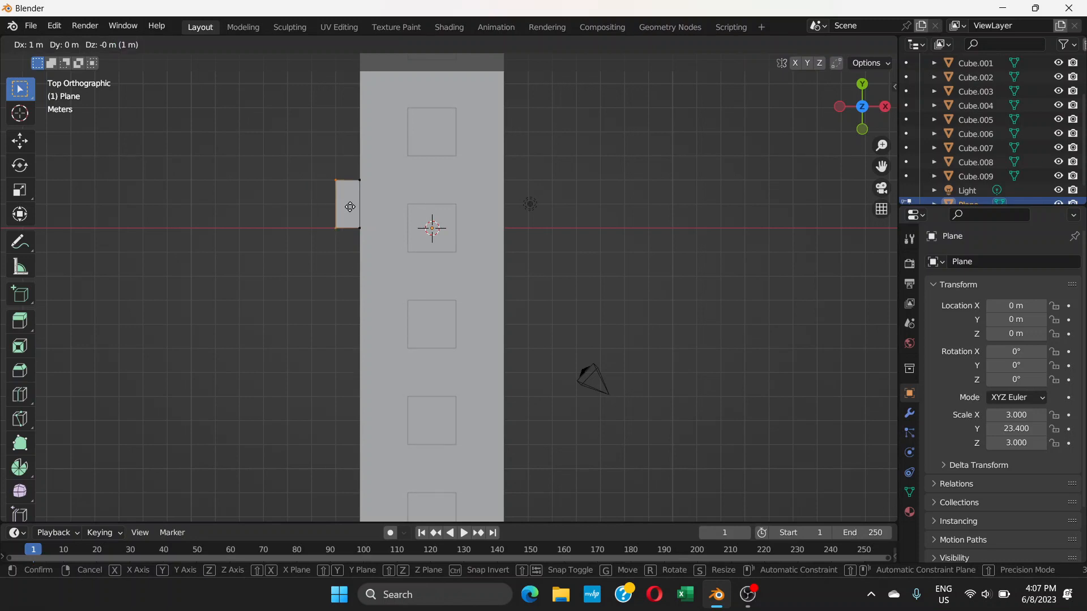
pyautogui.click(350, 203)
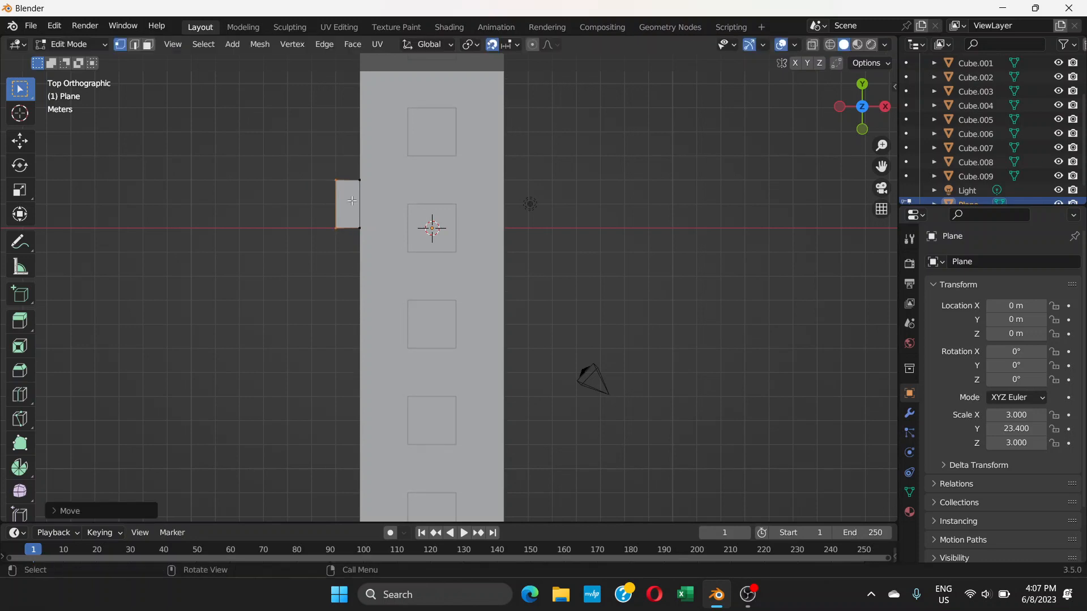
pyautogui.moveTo(317, 138); pyautogui.dragTo(369, 195)
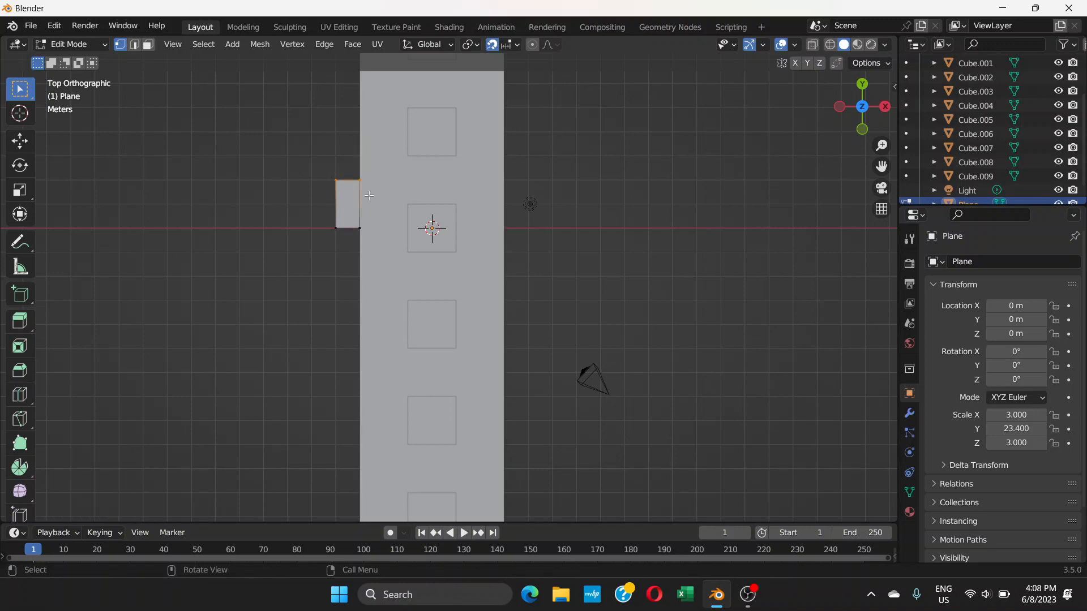
pyautogui.press('g')
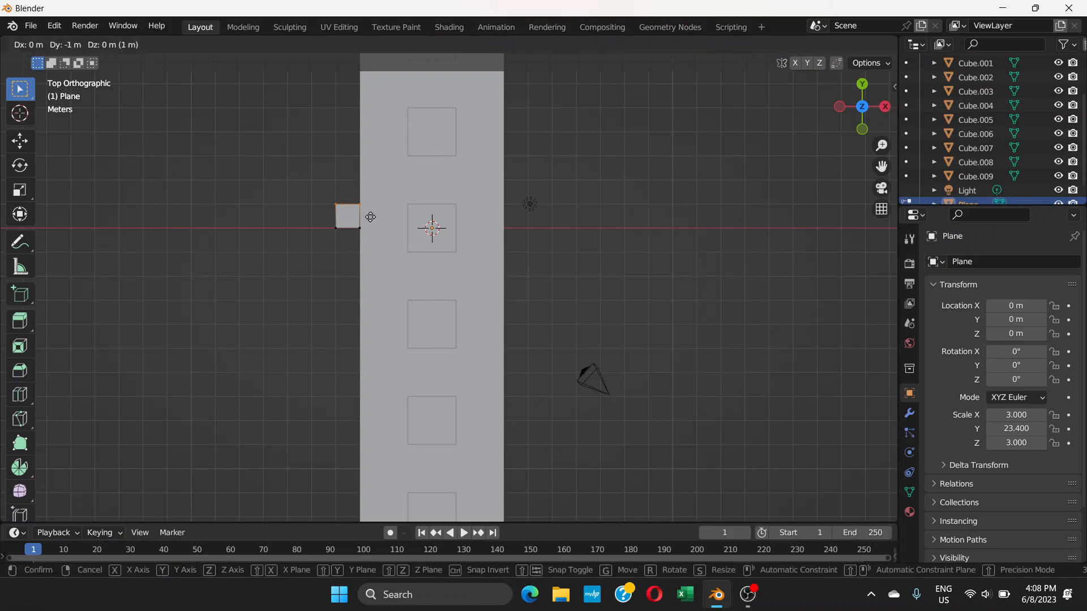
pyautogui.click(370, 217)
pyautogui.scroll(1, 364, 214)
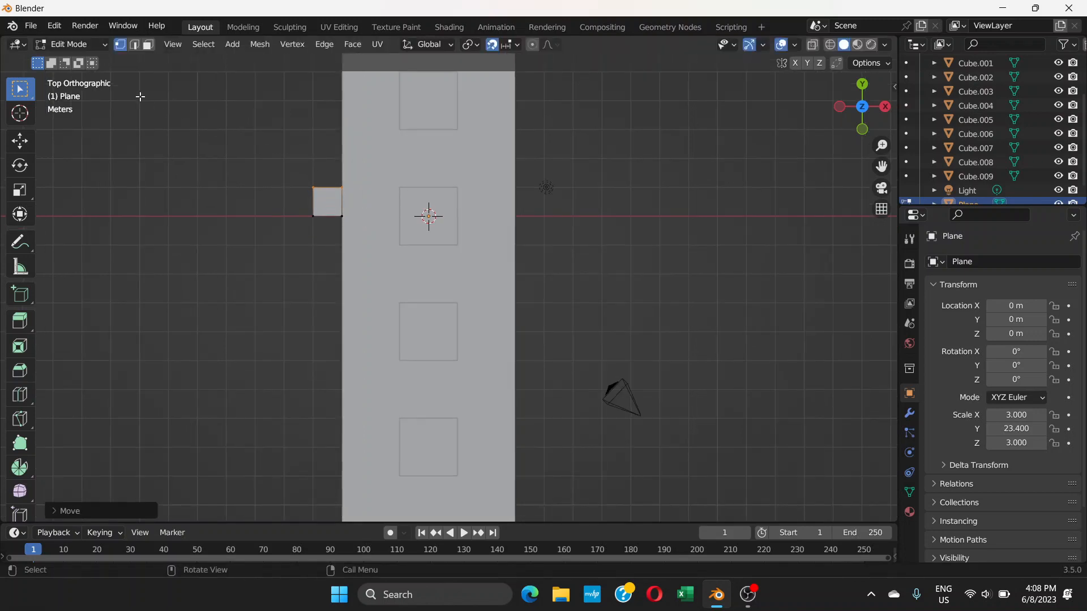
# Switch to face selection and extrude the small square's face 1 m along Y.
pyautogui.click(148, 45)
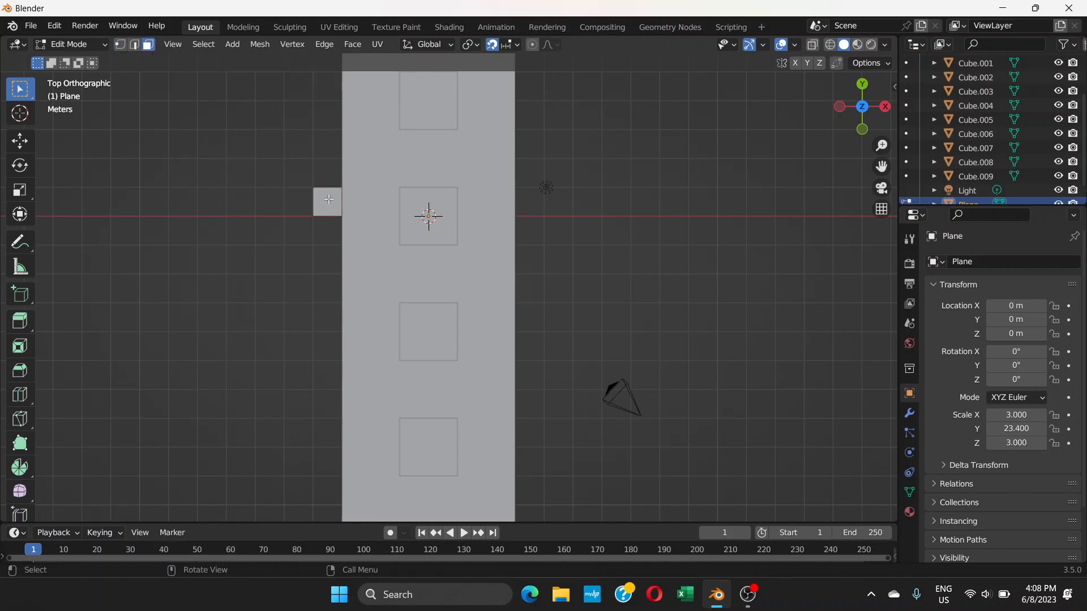
pyautogui.click(331, 202)
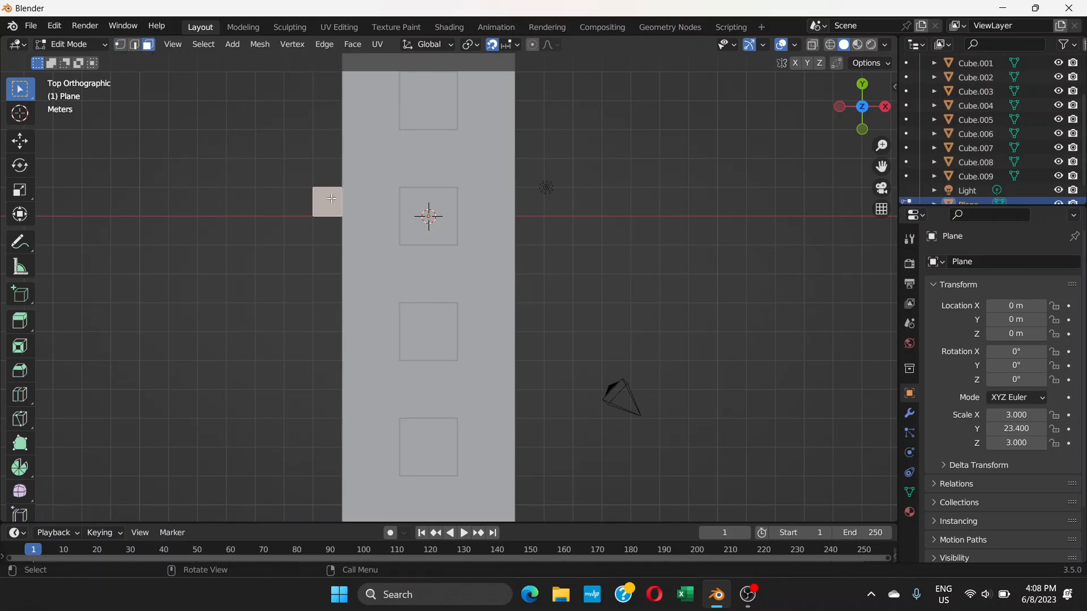
pyautogui.press('e')
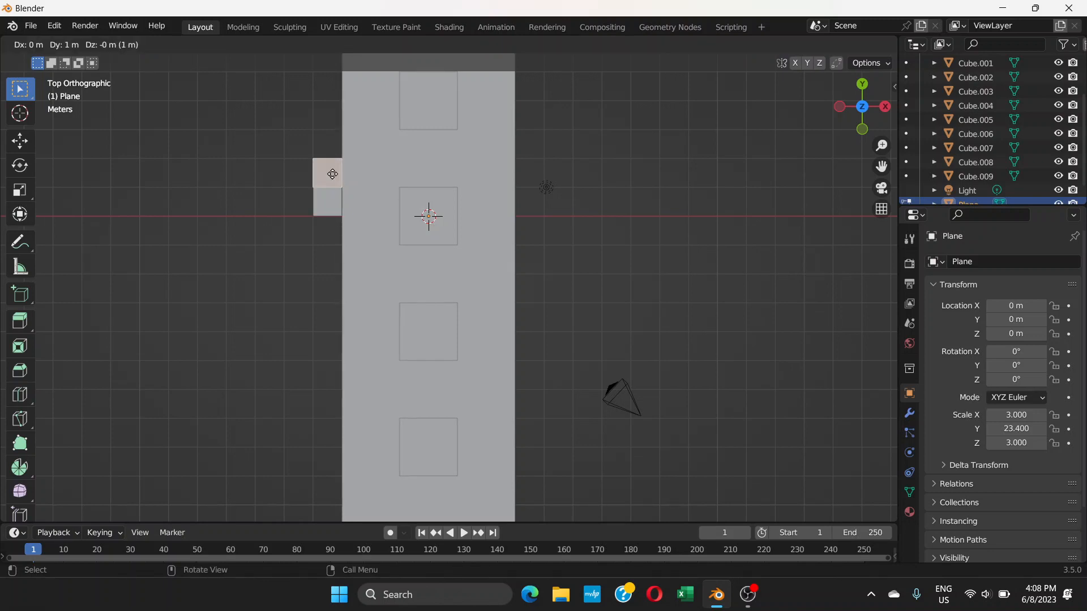
pyautogui.click(332, 174)
# Check that the two small squares beside the strip can be selected as separate faces.
pyautogui.click(319, 205)
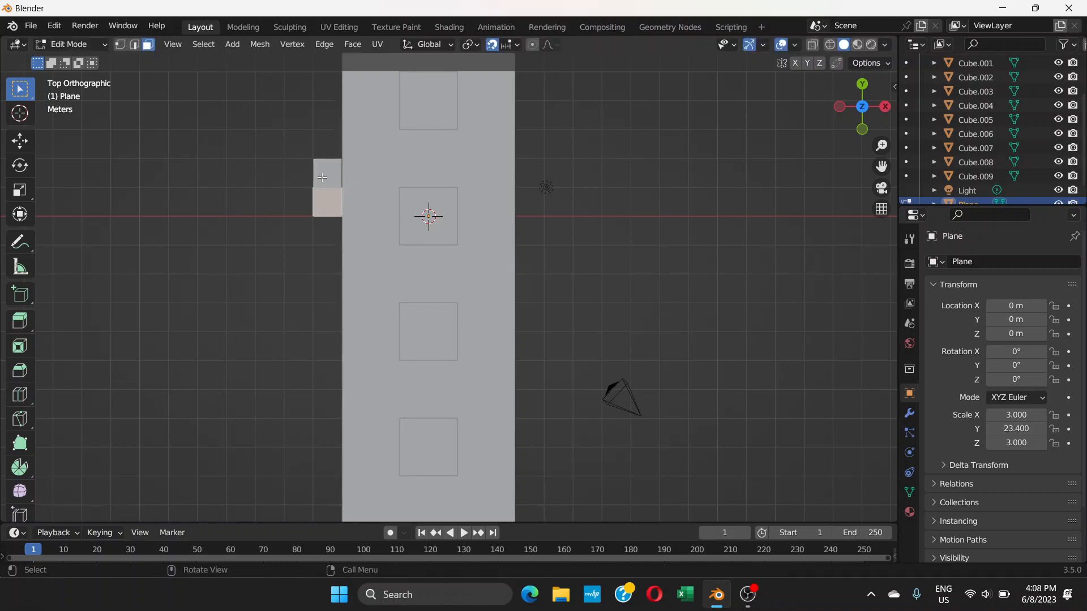
pyautogui.click(323, 178)
pyautogui.click(327, 202)
pyautogui.click(326, 182)
pyautogui.click(331, 200)
pyautogui.click(330, 176)
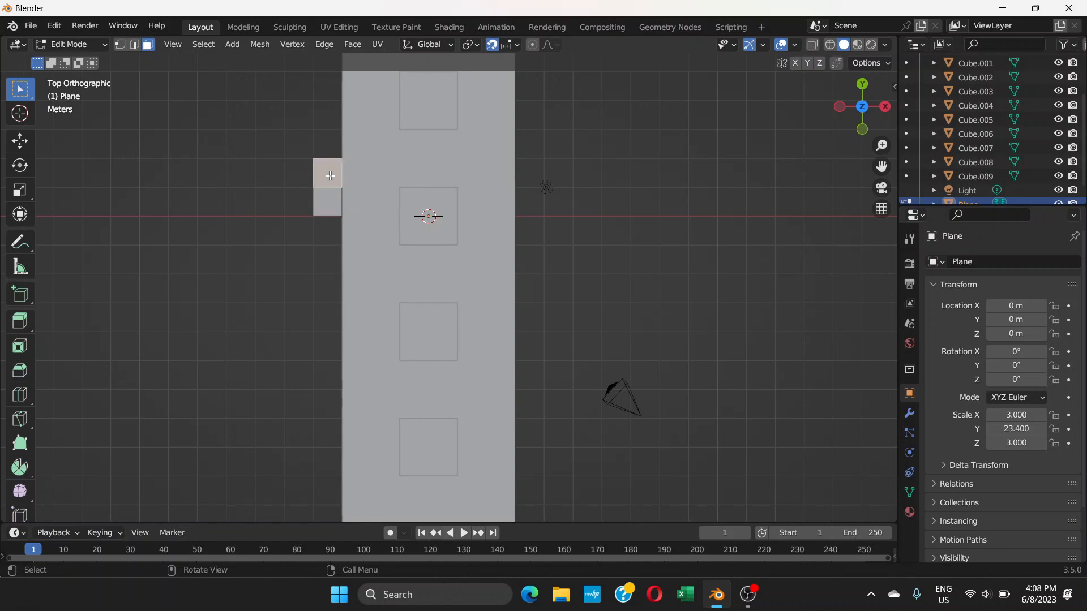
pyautogui.click(331, 197)
pyautogui.click(329, 173)
pyautogui.click(331, 203)
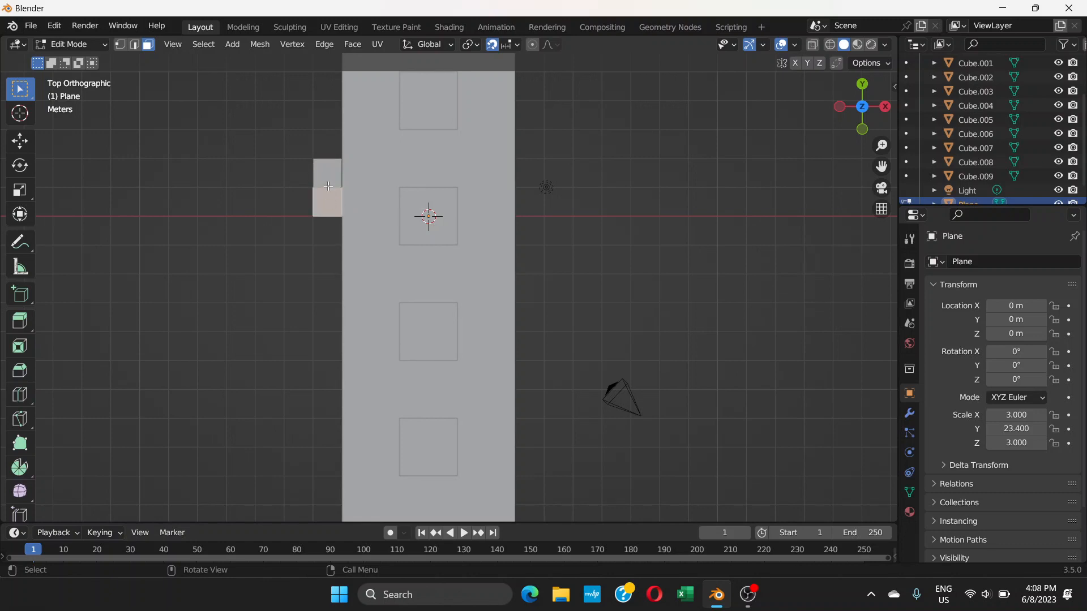
# Select the long strip's face and create a new material in a new slot on the plane.
pyautogui.scroll(-2, 309, 188)
pyautogui.scroll(1, 426, 187)
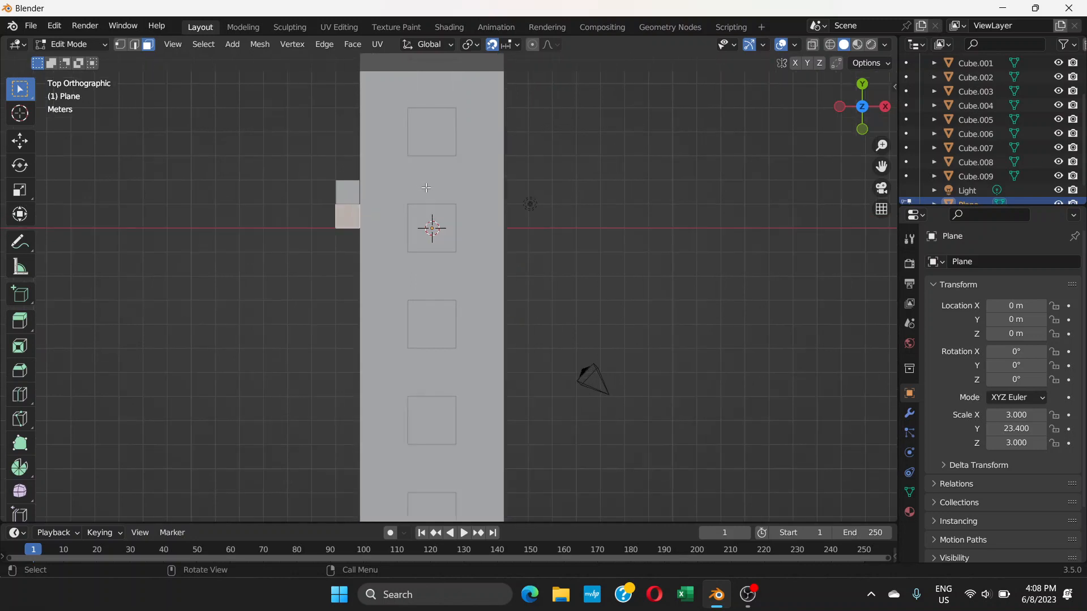
pyautogui.click(377, 146)
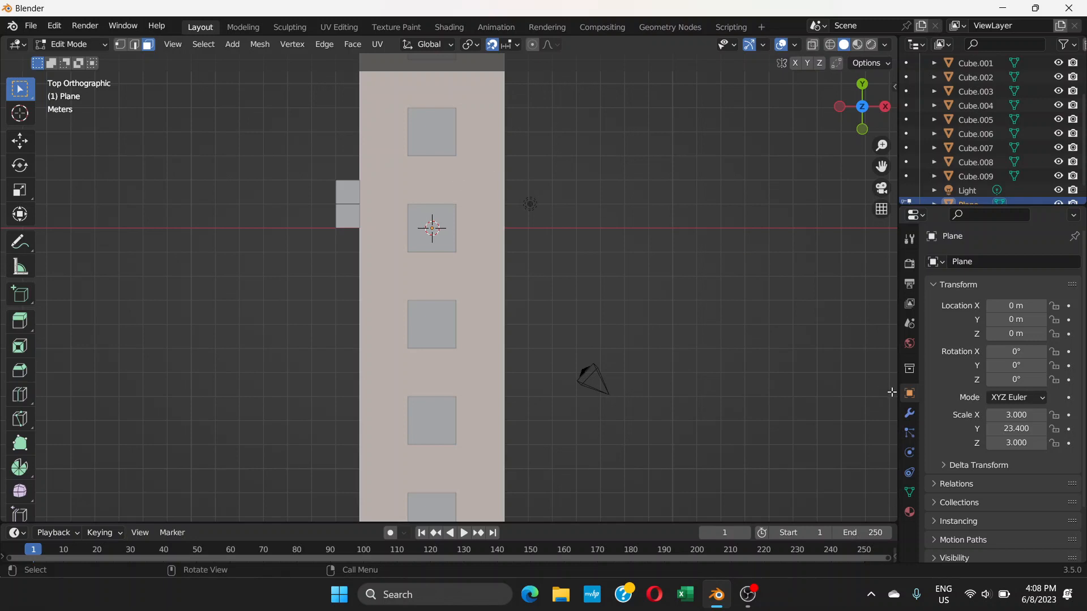
pyautogui.click(911, 512)
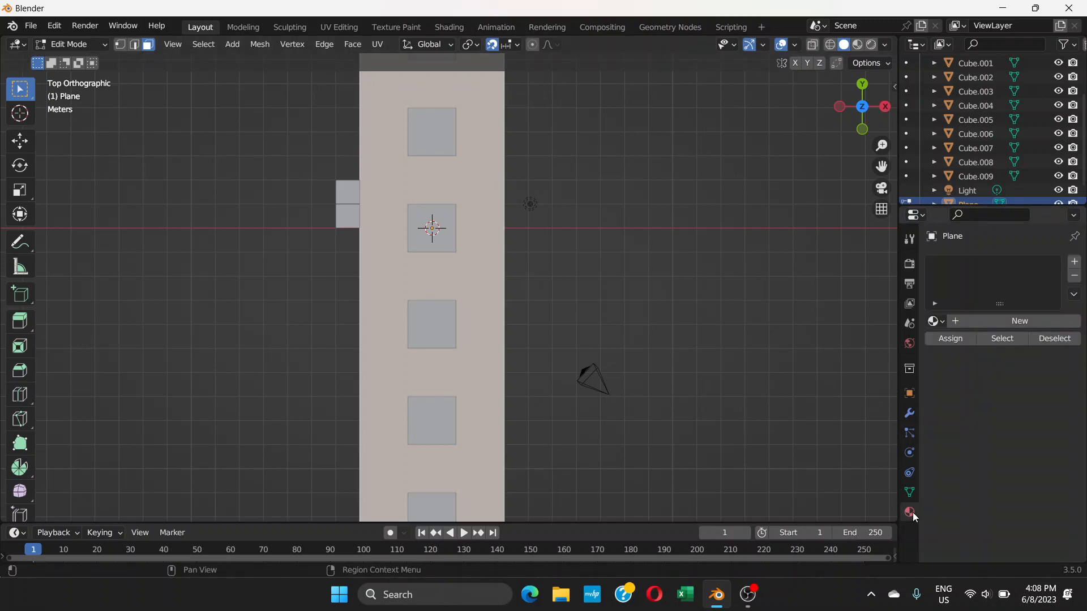
pyautogui.click(1075, 262)
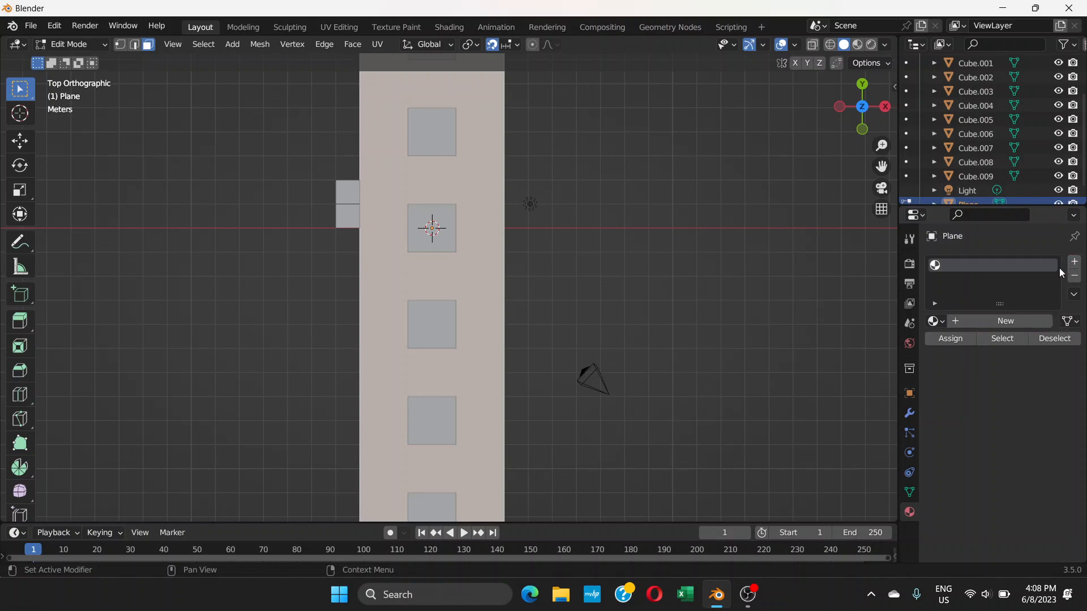
pyautogui.click(1007, 321)
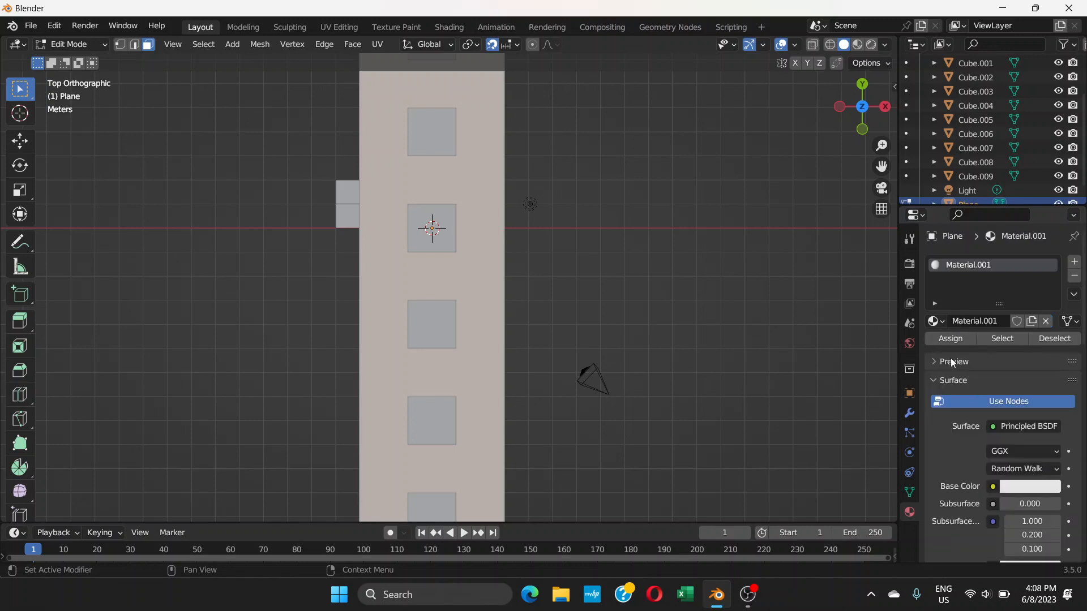
# Show the viewport in Material Preview and set the first material's base color to a muted, darker green.
pyautogui.click(858, 45)
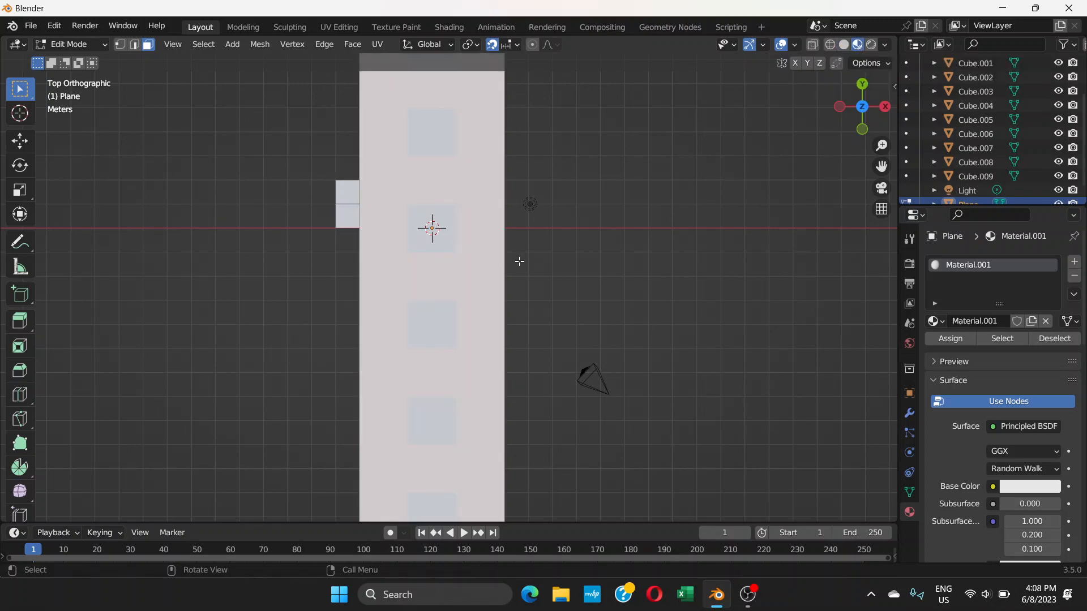
pyautogui.click(1019, 487)
pyautogui.moveTo(984, 349)
pyautogui.mouseDown()
pyautogui.moveTo(963, 329)
pyautogui.moveTo(970, 299)
pyautogui.mouseUp()
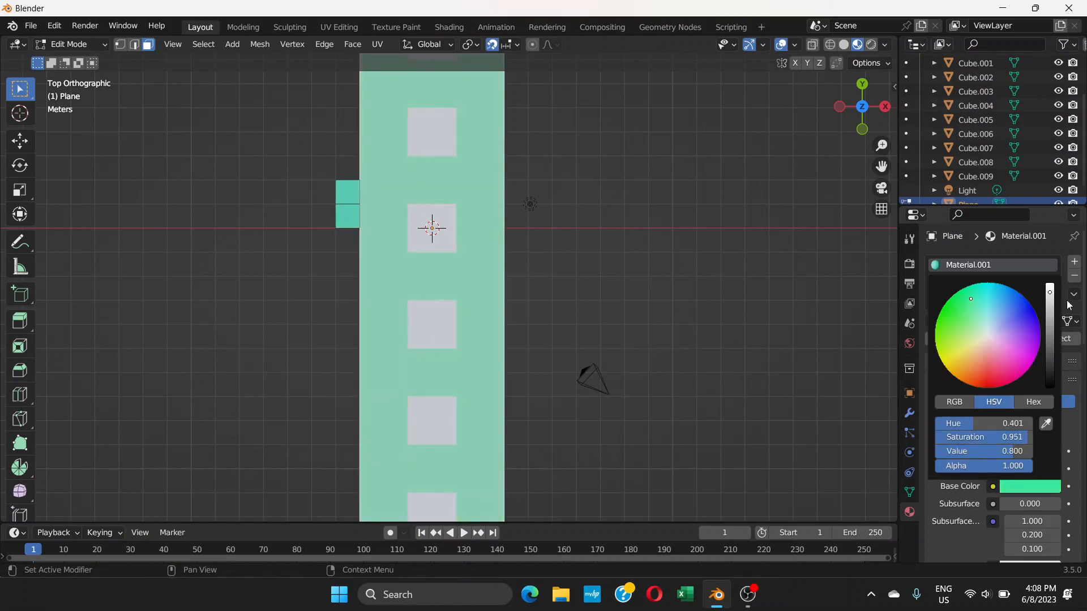
pyautogui.moveTo(1050, 300); pyautogui.dragTo(1050, 322)
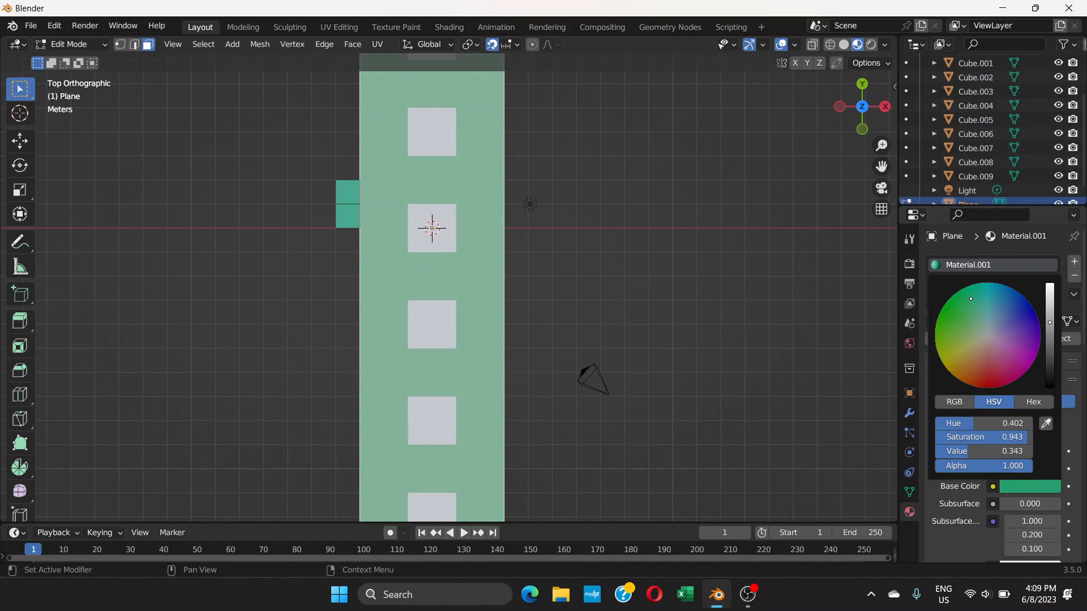
pyautogui.moveTo(983, 317)
pyautogui.mouseDown()
pyautogui.moveTo(981, 301)
pyautogui.moveTo(973, 310)
pyautogui.mouseUp()
pyautogui.moveTo(1050, 323); pyautogui.dragTo(1049, 327)
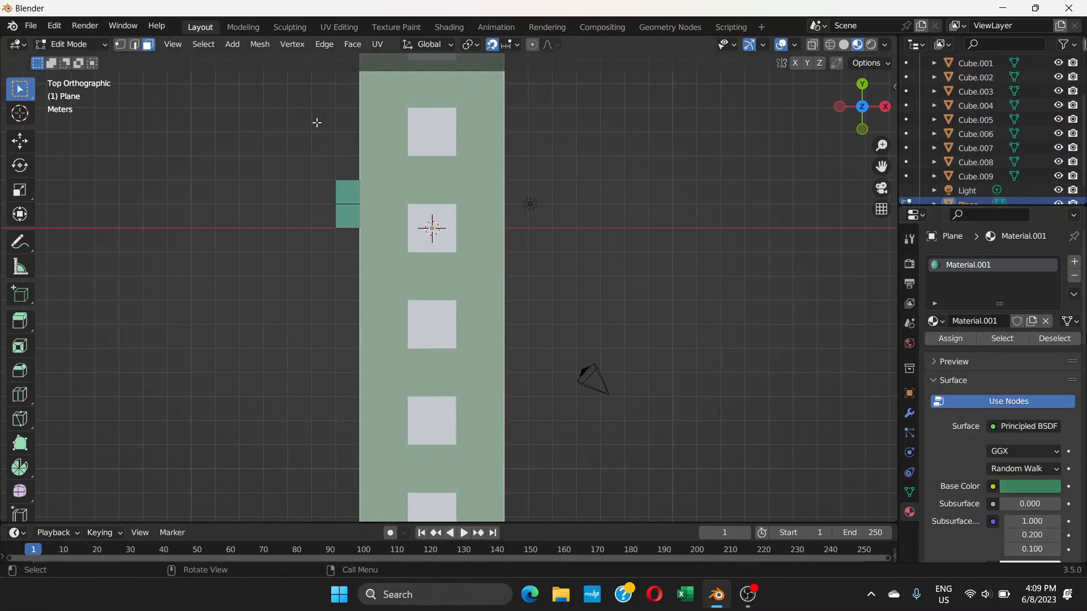
# Create a second material with the default white base color and assign it to the lower small square.
pyautogui.scroll(-4, 416, 222)
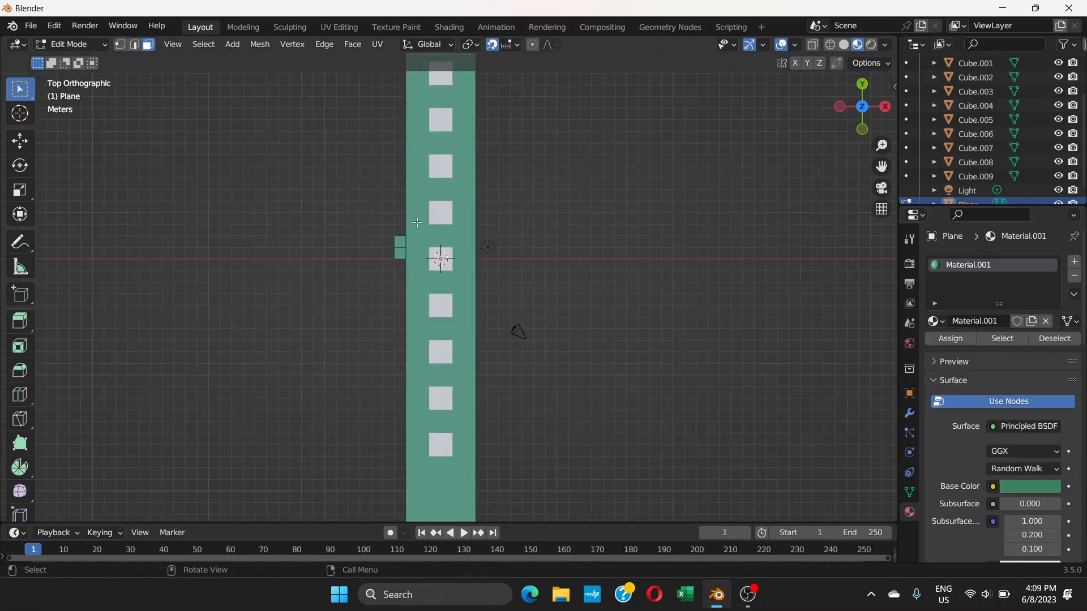
pyautogui.moveTo(416, 222)
pyautogui.mouseDown(button='middle')
pyautogui.moveTo(390, 187)
pyautogui.moveTo(436, 170)
pyautogui.moveTo(417, 225)
pyautogui.mouseUp(button='middle')
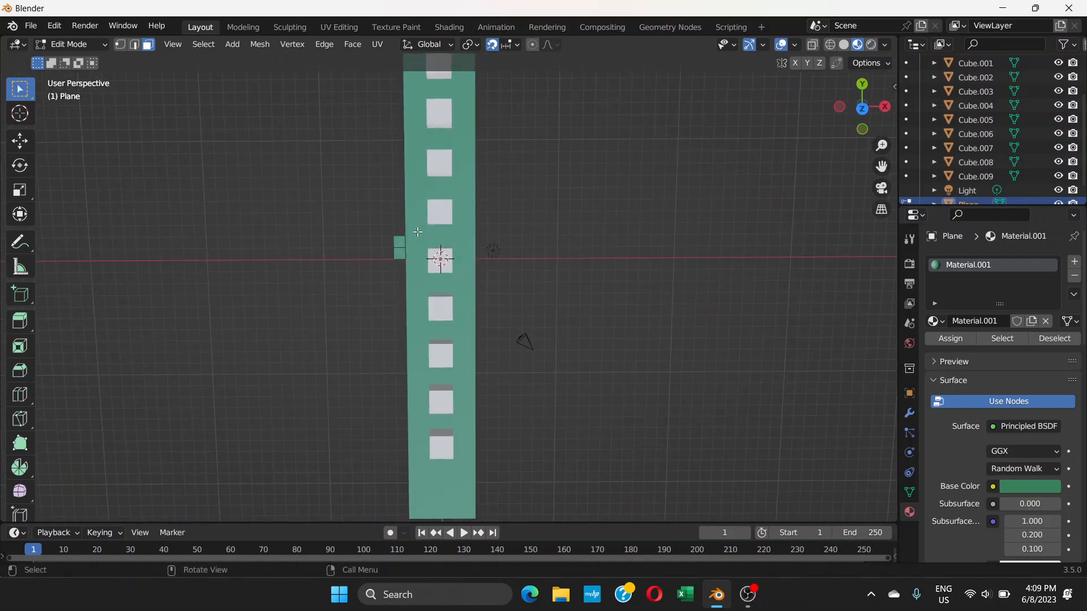
pyautogui.scroll(2, 418, 223)
pyautogui.press('KP_7')
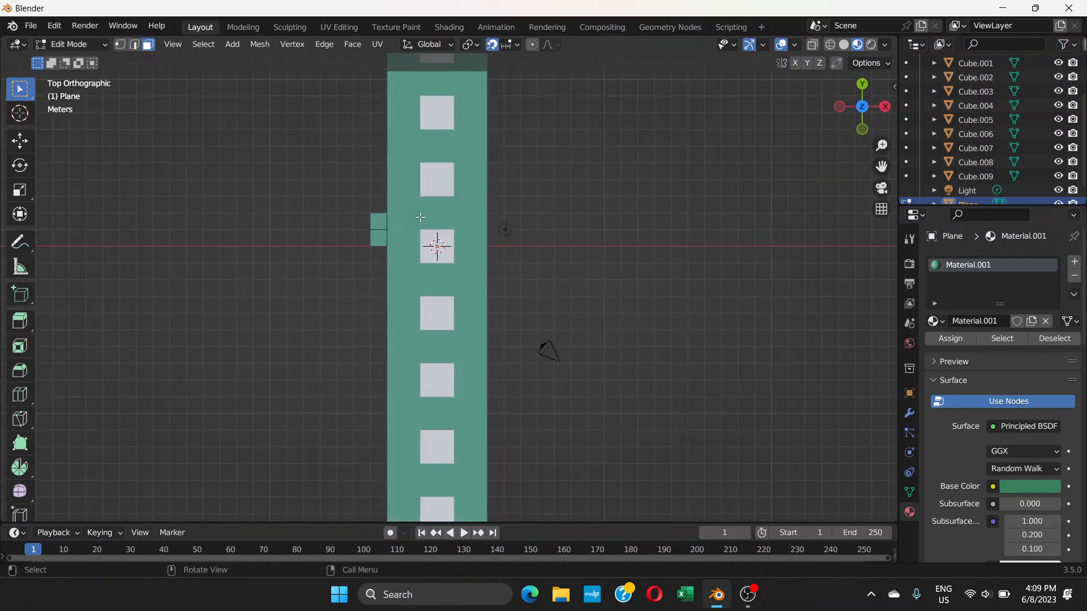
pyautogui.scroll(5, 385, 227)
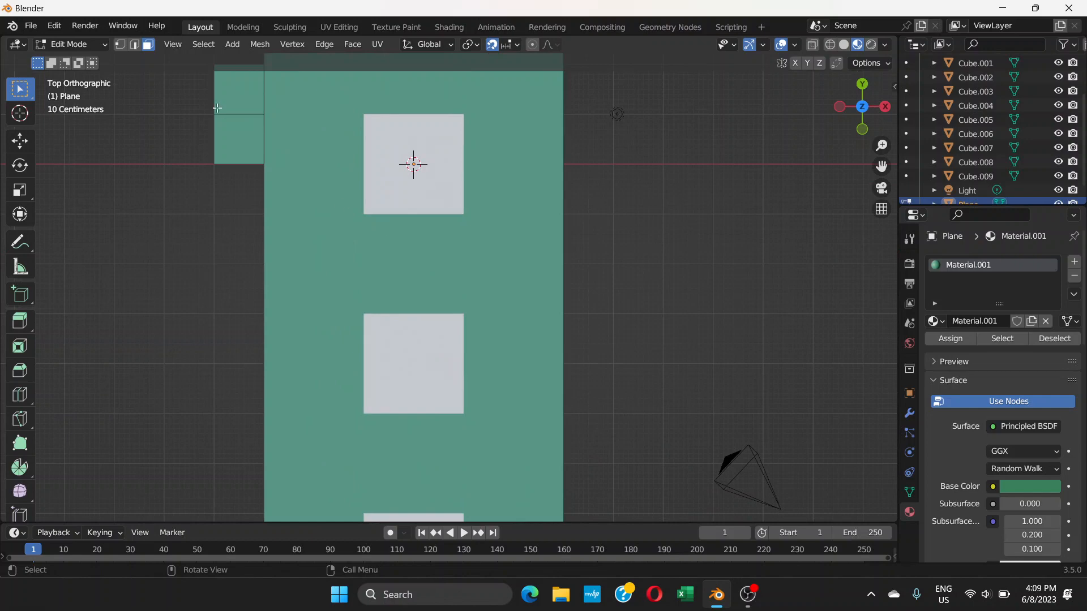
pyautogui.scroll(-1, 235, 221)
pyautogui.keyDown('shift'); pyautogui.moveTo(303, 250); pyautogui.dragTo(310, 267, button='middle'); pyautogui.keyUp('shift')
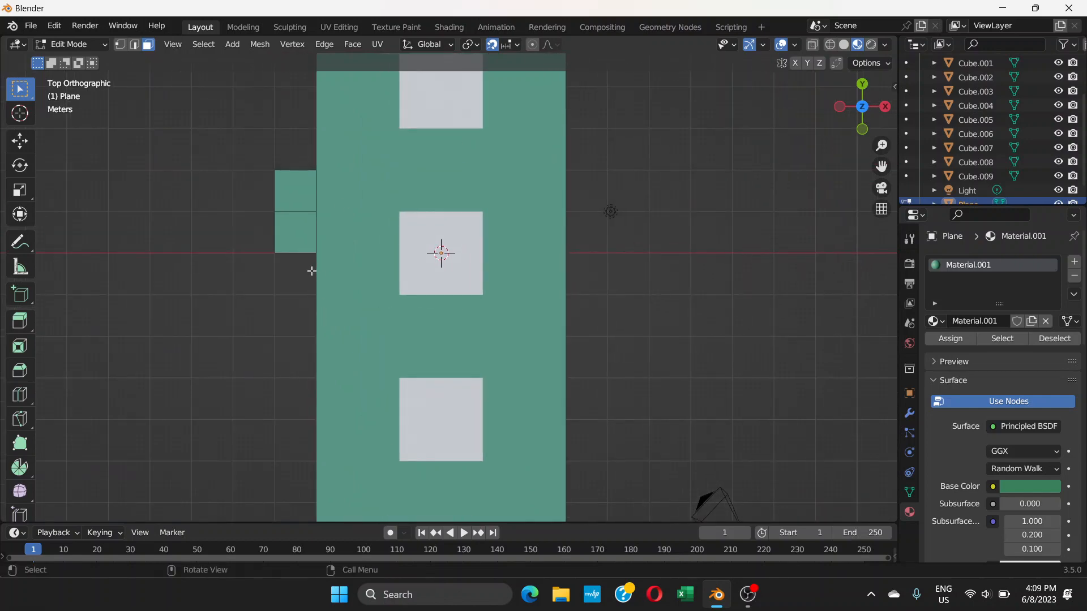
pyautogui.click(297, 233)
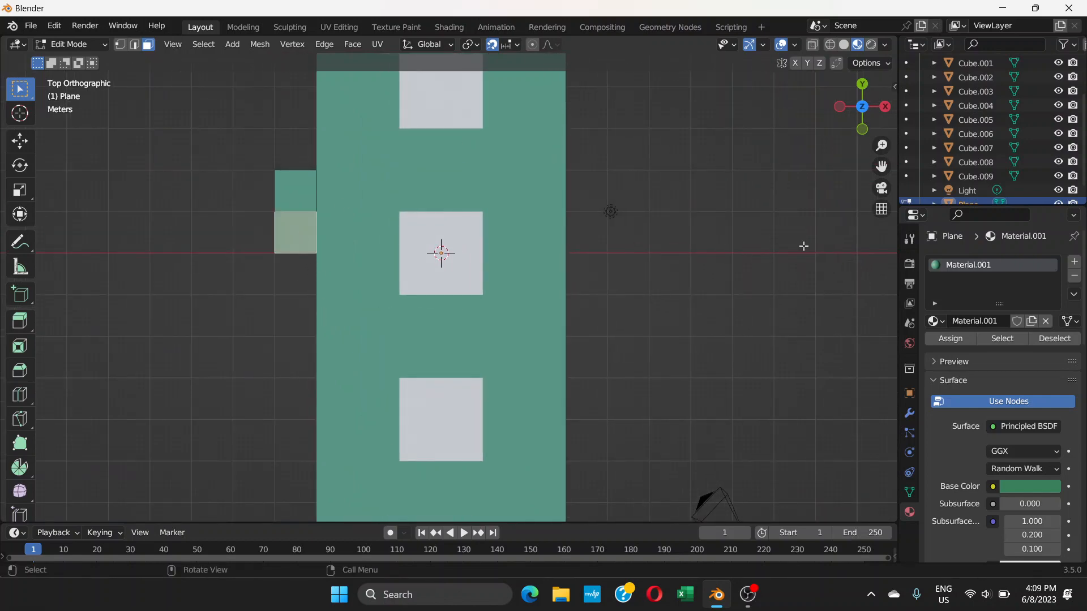
pyautogui.click(1075, 263)
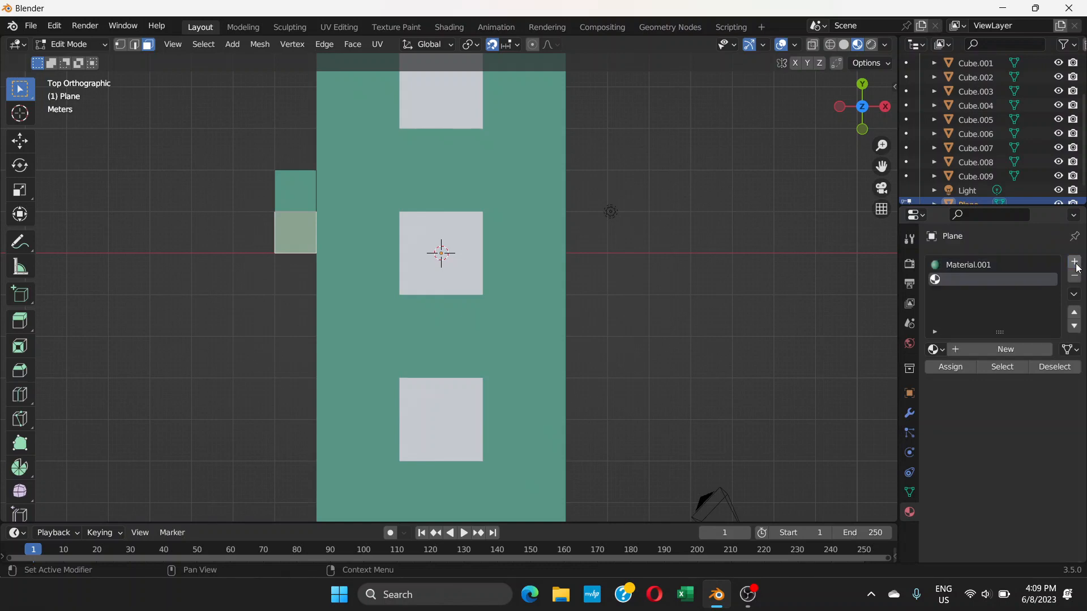
pyautogui.click(1011, 350)
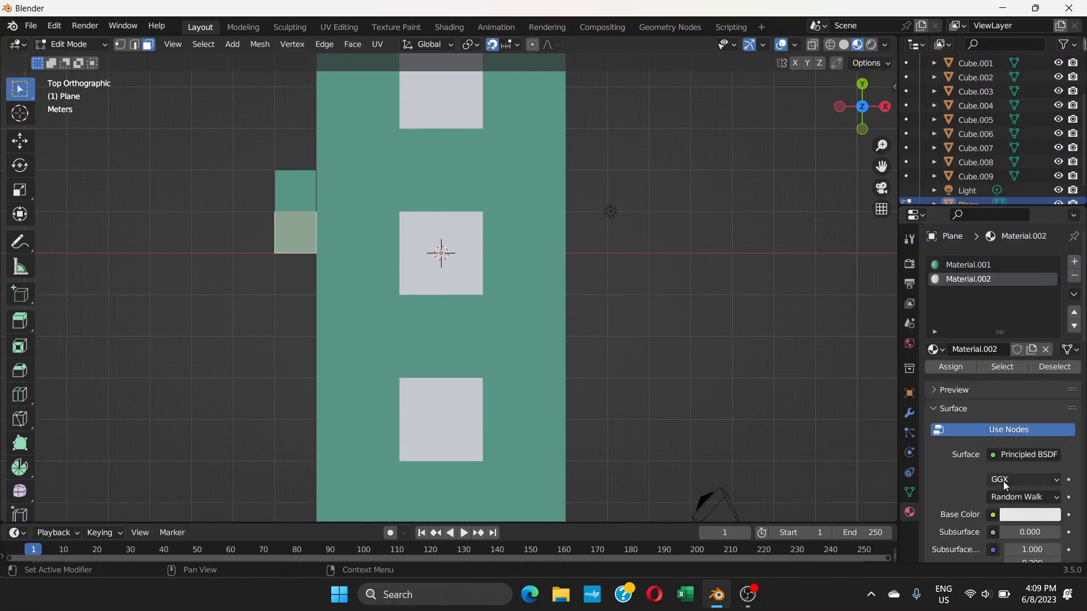
pyautogui.click(1030, 515)
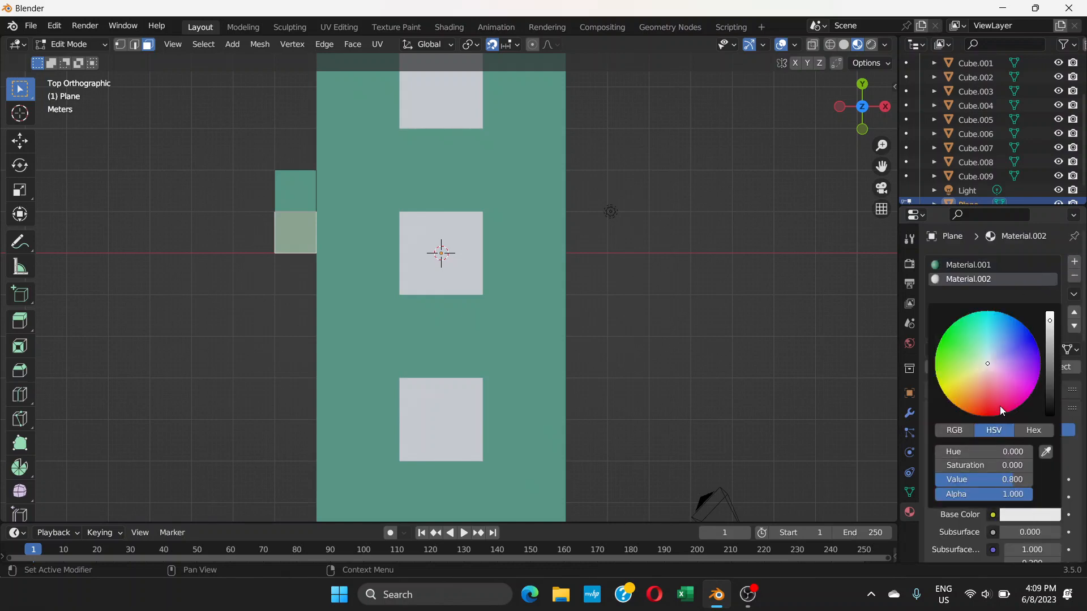
pyautogui.click(1021, 510)
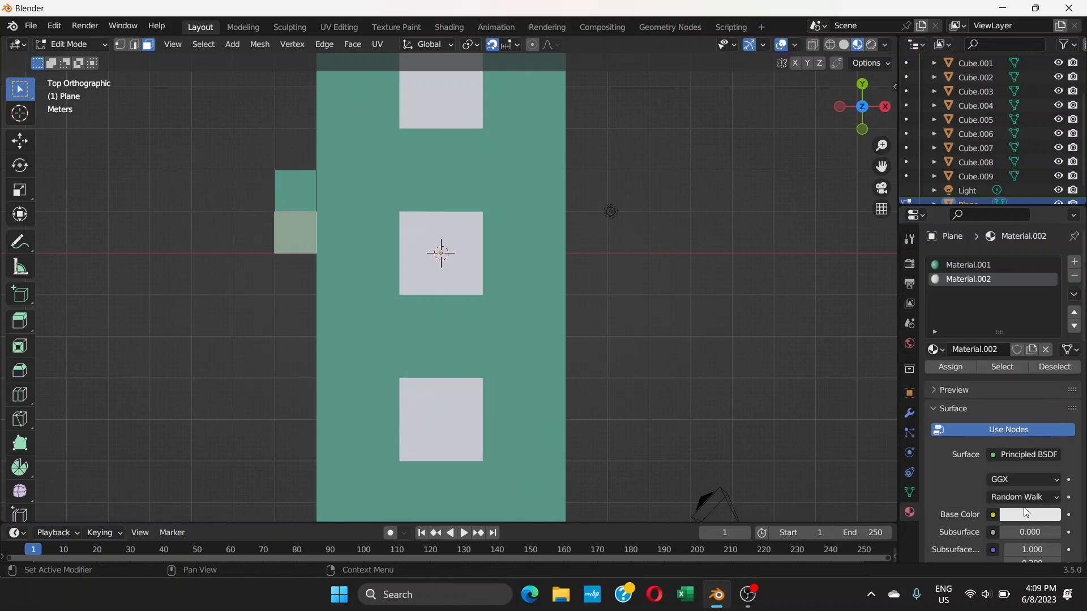
pyautogui.click(944, 368)
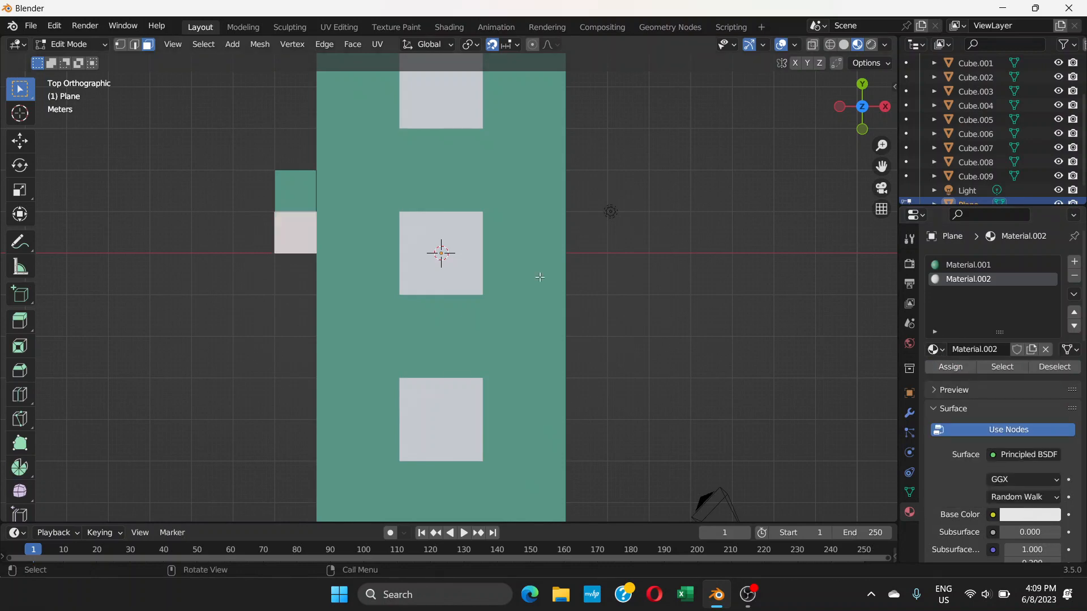
# Create a third material in a new slot, set its base color to black, and assign it to the upper small square.
pyautogui.click(301, 196)
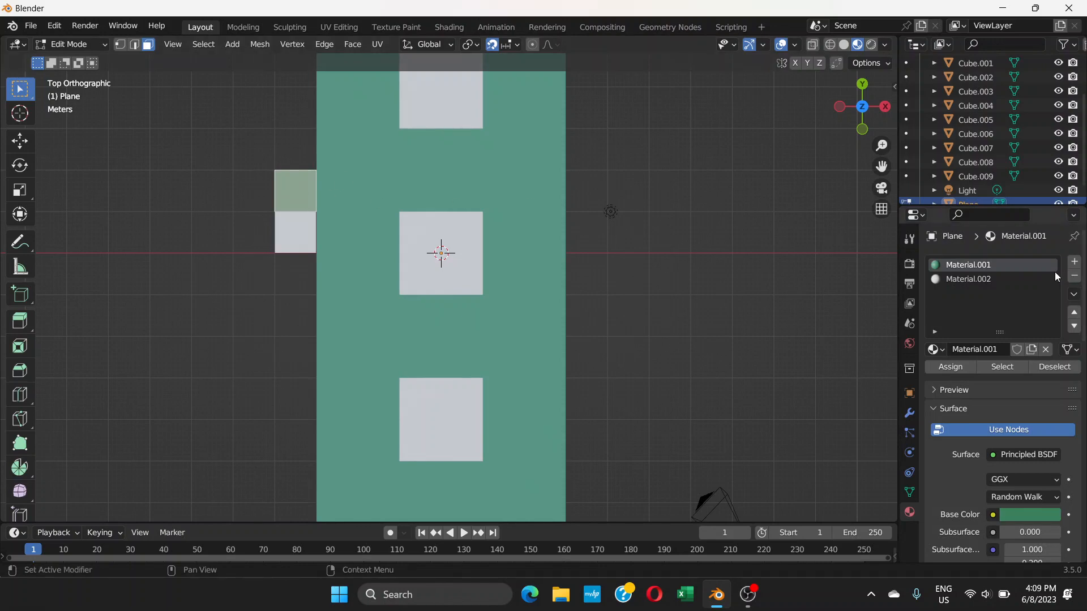
pyautogui.click(1074, 262)
pyautogui.click(1009, 349)
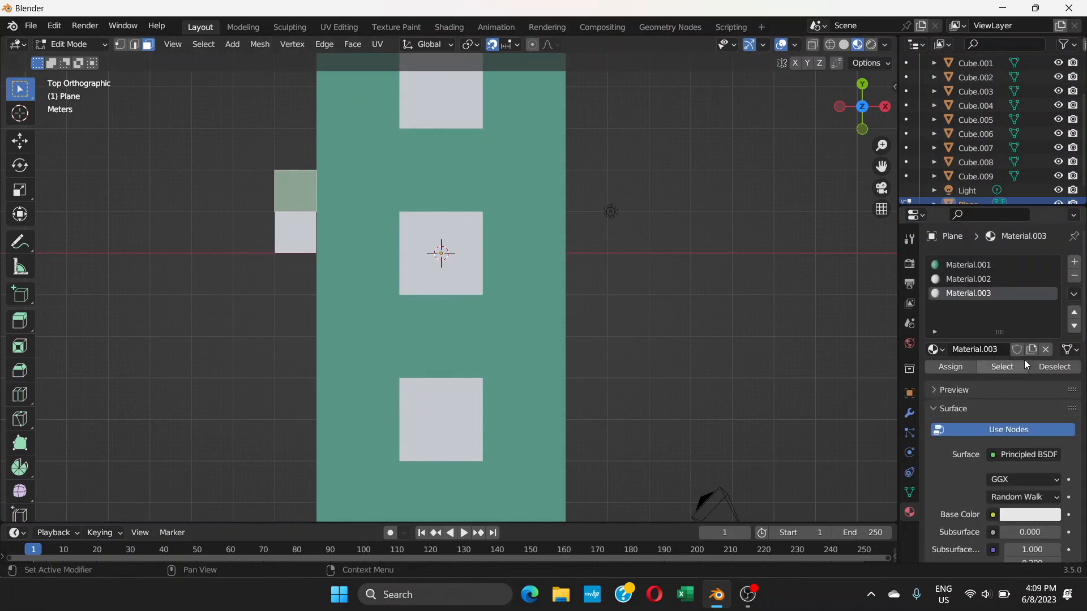
pyautogui.click(1037, 516)
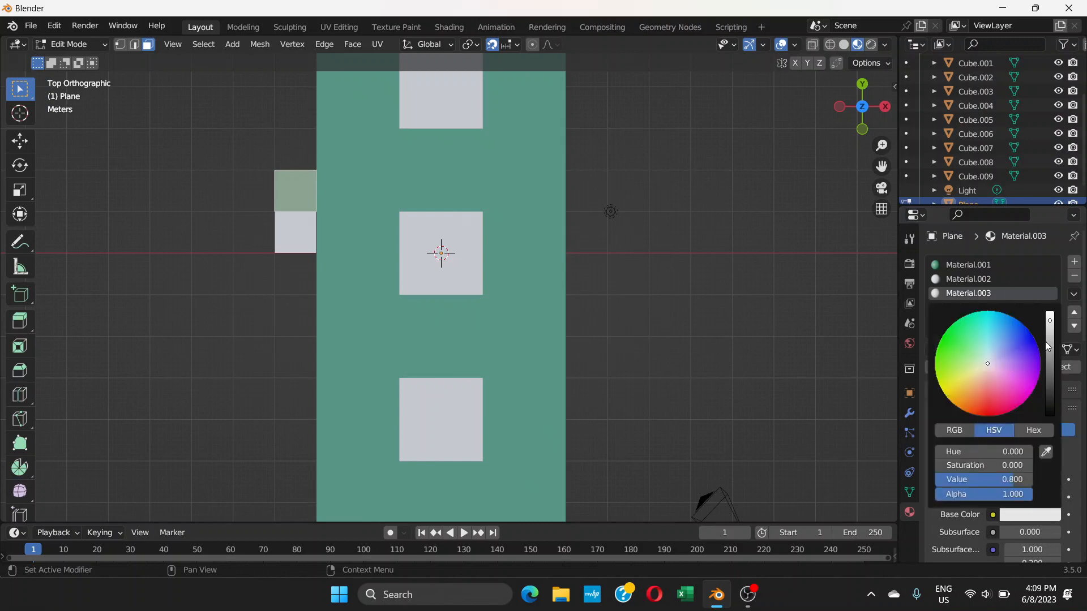
pyautogui.moveTo(1049, 344); pyautogui.dragTo(1054, 417)
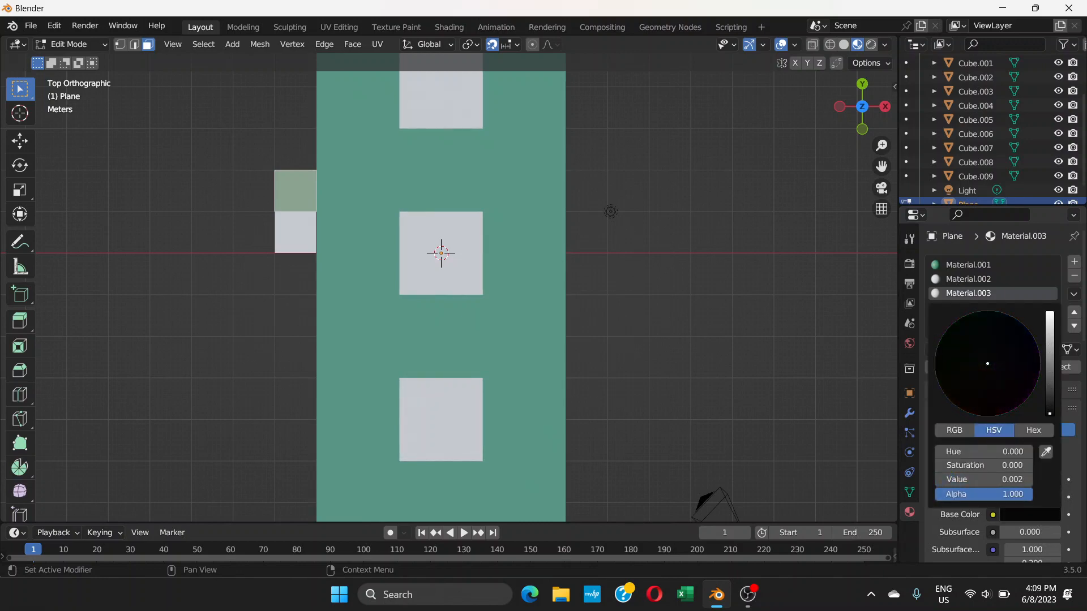
pyautogui.click(1046, 515)
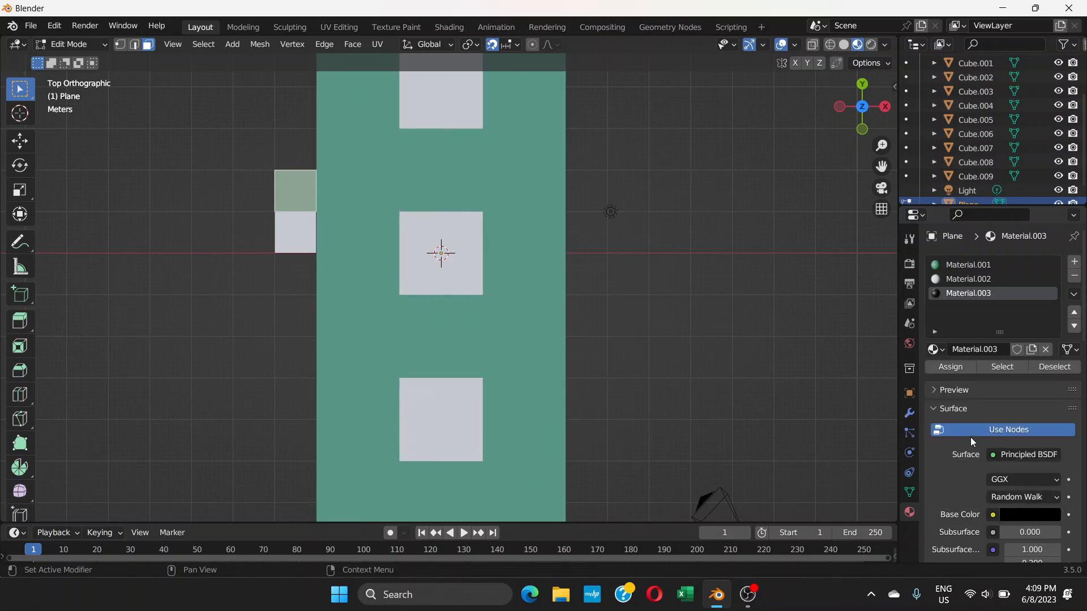
pyautogui.click(950, 368)
pyautogui.click(286, 300)
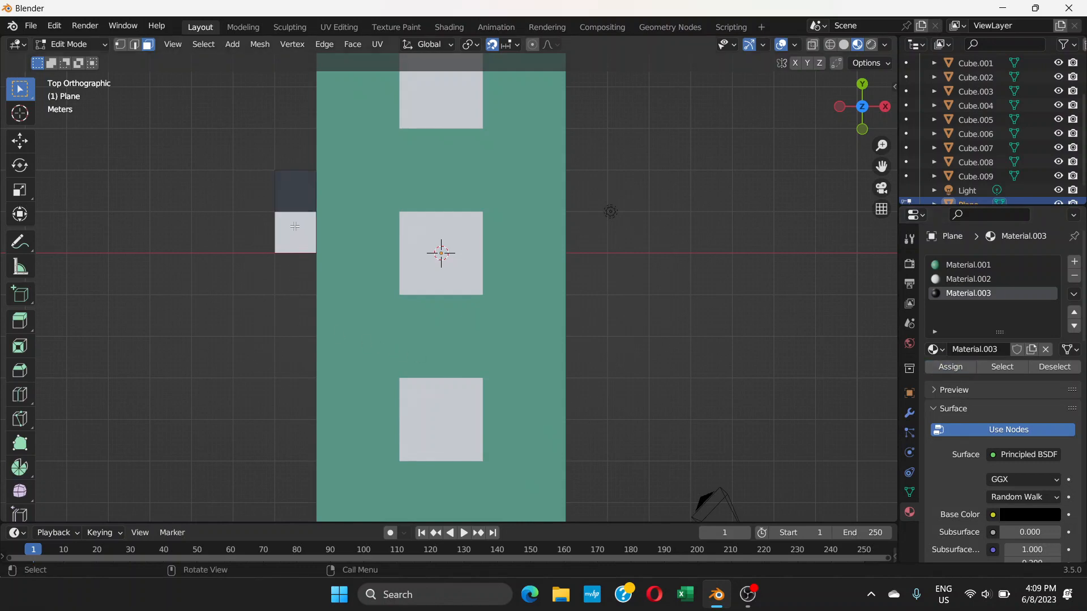
# Select the black and white squares together and duplicate the pair upward three times along Y in 2 m steps.
pyautogui.scroll(1, 295, 237)
pyautogui.scroll(-1, 294, 237)
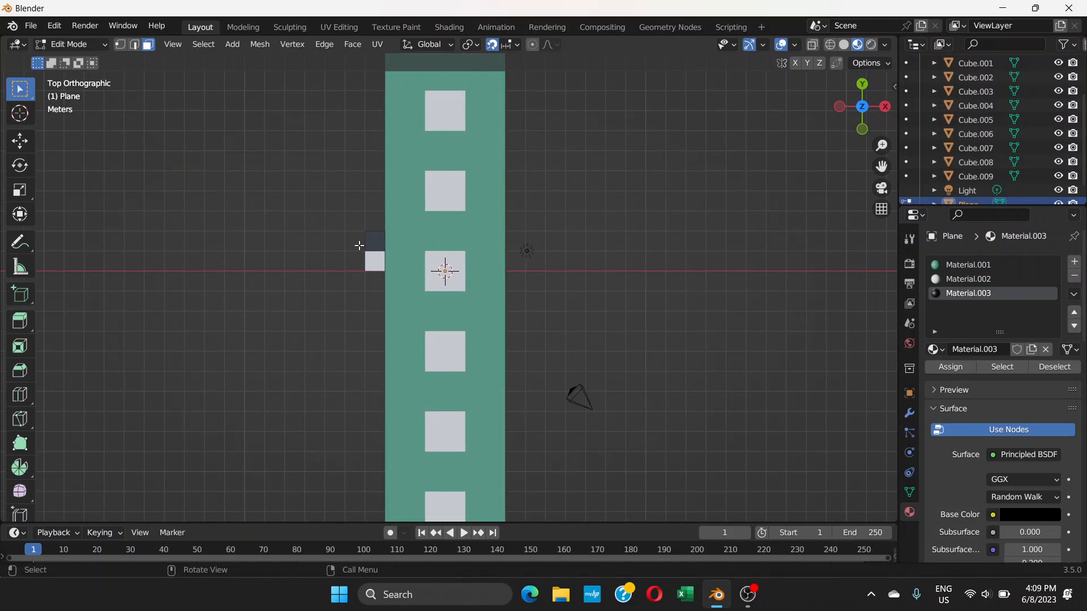
pyautogui.click(377, 235)
pyautogui.keyDown('shift'); pyautogui.click(374, 262); pyautogui.keyUp('shift')
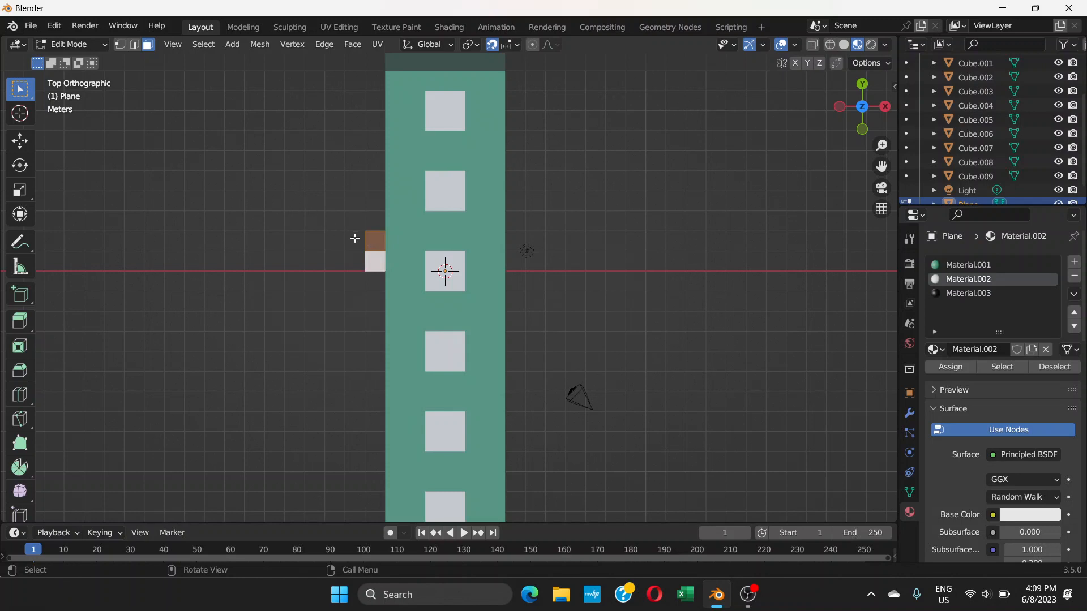
pyautogui.hotkey('shift', 'd')
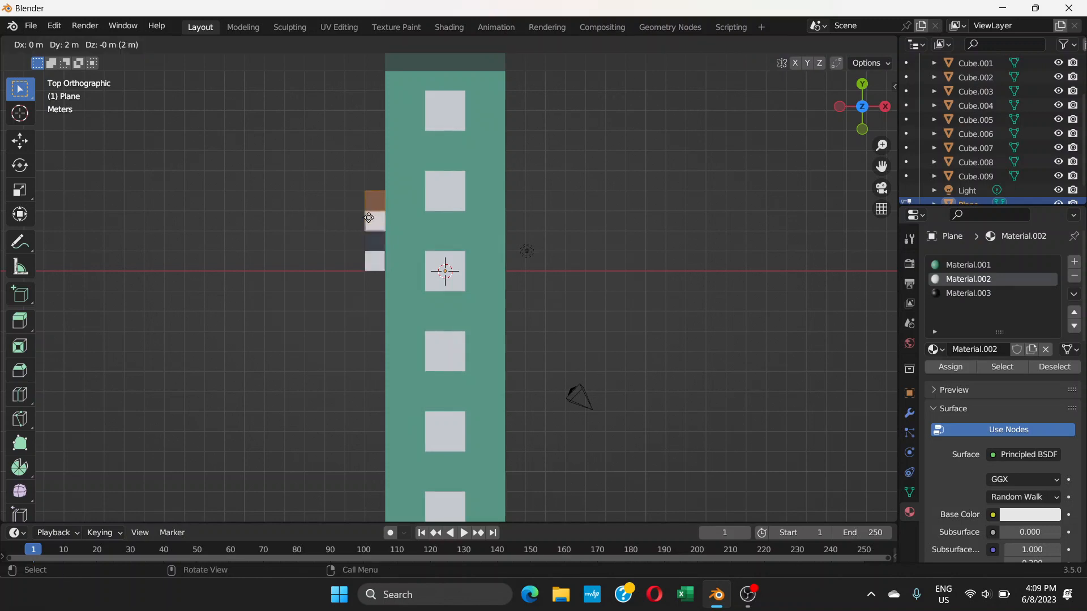
pyautogui.click(368, 208)
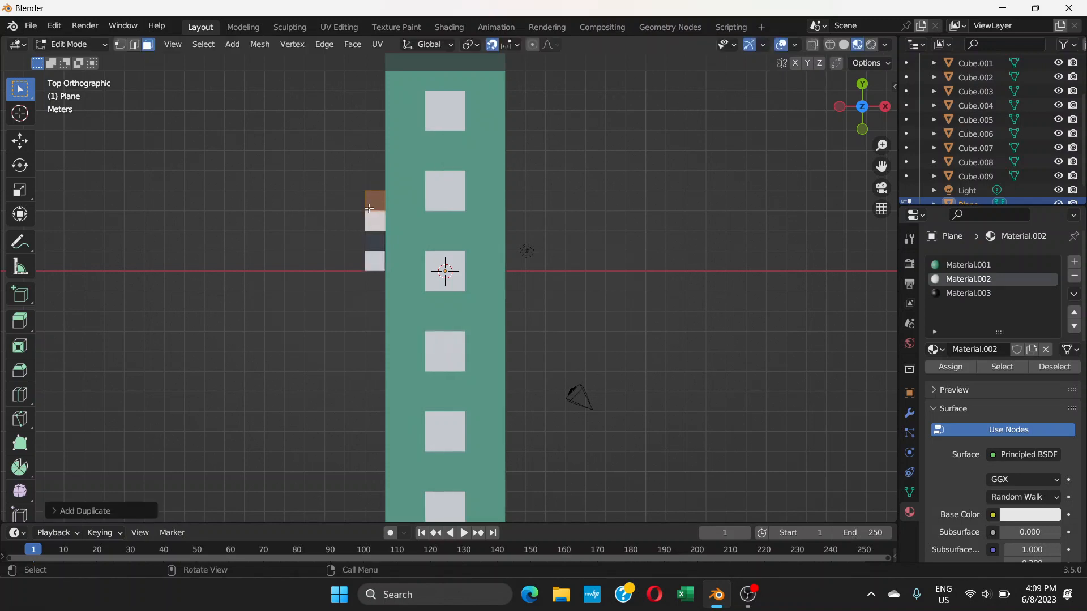
pyautogui.hotkey('shift', 'd')
pyautogui.click(377, 177)
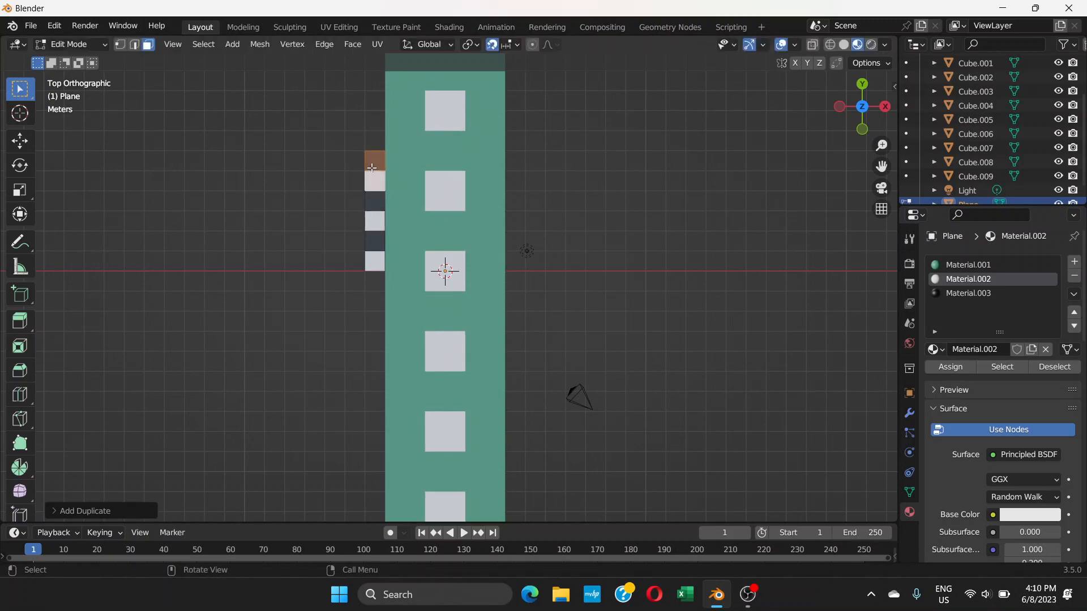
pyautogui.hotkey('shift', 'd')
pyautogui.click(388, 153)
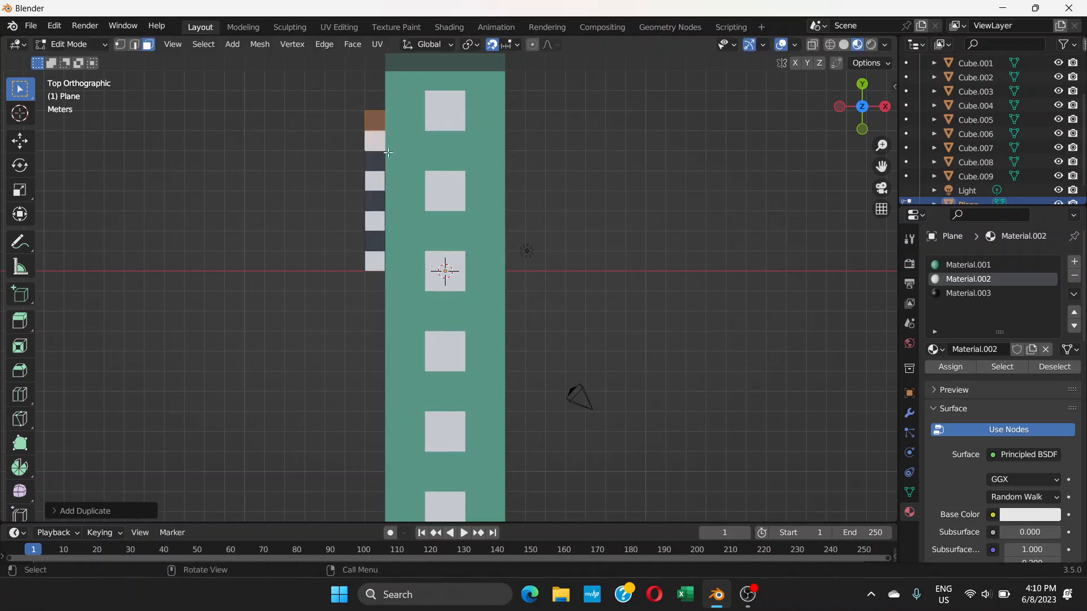
# Continue the checkered edging upward with five more copies of the black-and-white pair, each offset 2 m along Y.
pyautogui.scroll(-1, 424, 257)
pyautogui.scroll(1, 424, 258)
pyautogui.keyDown('shift'); pyautogui.moveTo(412, 173); pyautogui.dragTo(412, 371, button='middle'); pyautogui.keyUp('shift')
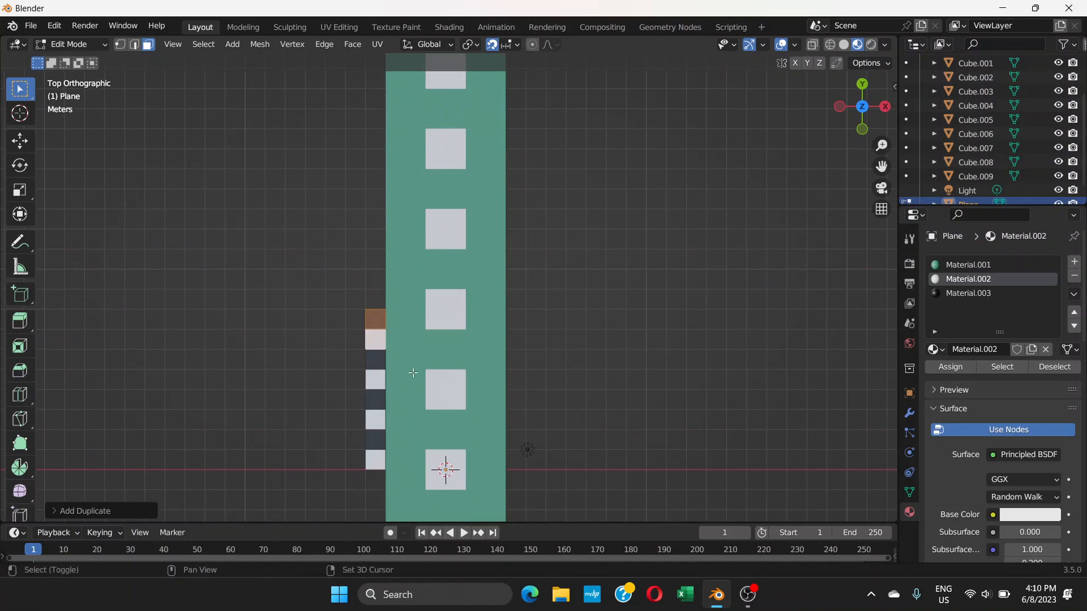
pyautogui.hotkey('shift', 'd')
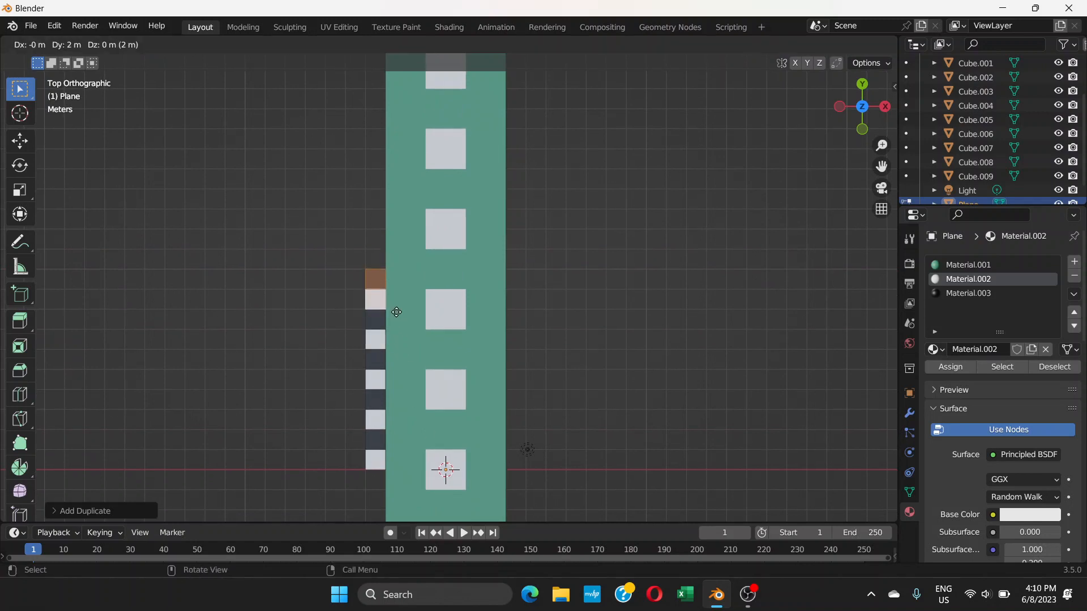
pyautogui.click(398, 313)
pyautogui.hotkey('shift', 'd')
pyautogui.click(395, 240)
pyautogui.hotkey('shift', 'd')
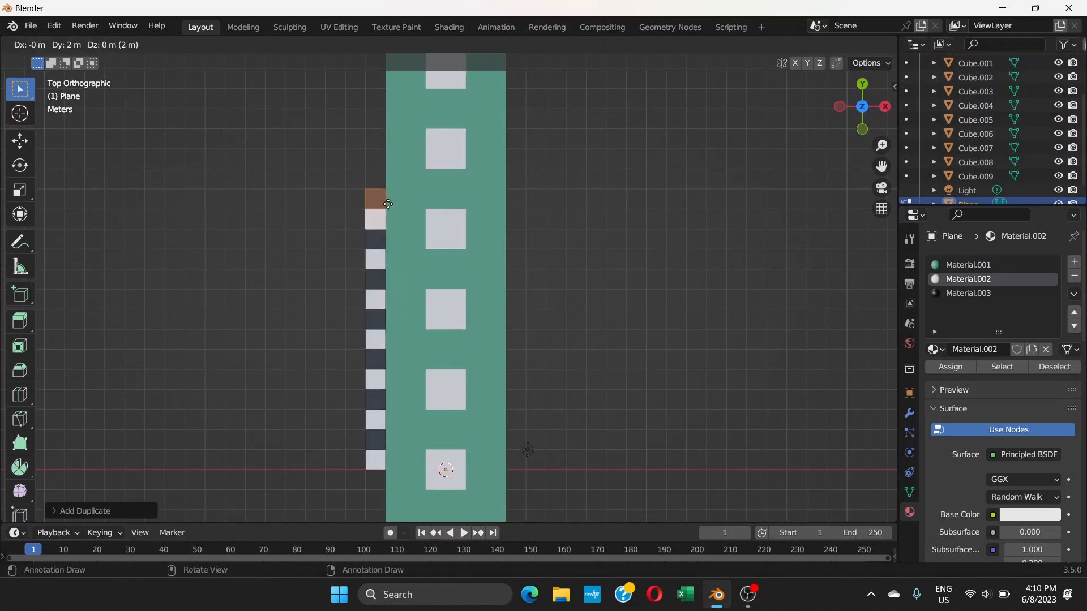
pyautogui.click(388, 204)
pyautogui.hotkey('shift', 'd')
pyautogui.click(387, 160)
pyautogui.hotkey('shift', 'd')
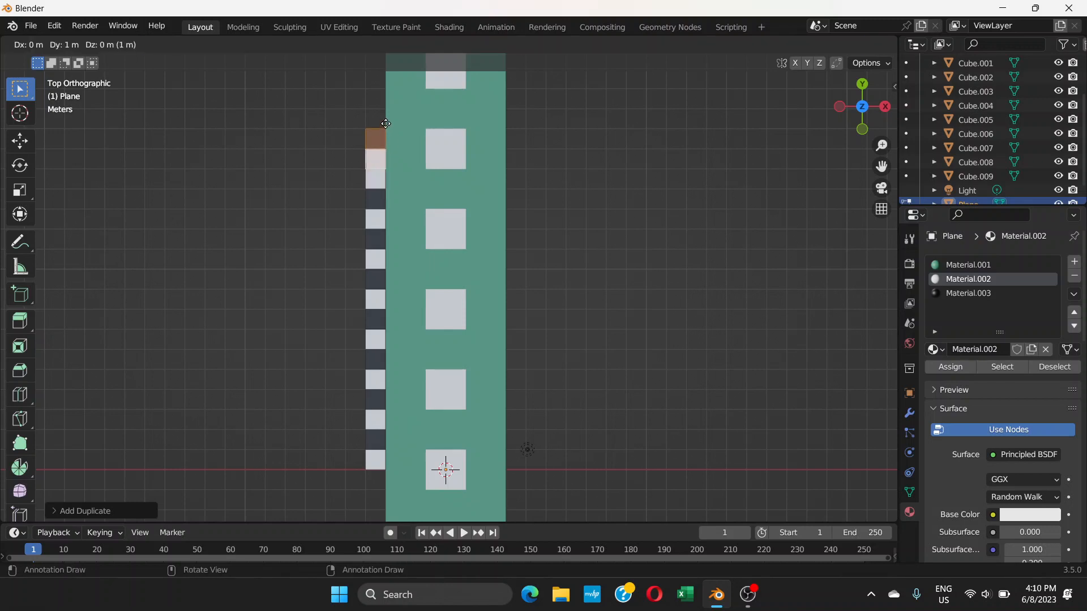
pyautogui.click(386, 115)
# Complete the edging to the strip's upper end with three further pair duplicates at 2 m spacing.
pyautogui.keyDown('shift'); pyautogui.moveTo(386, 115); pyautogui.dragTo(375, 253, button='middle'); pyautogui.keyUp('shift')
pyautogui.hotkey('shift', 'd')
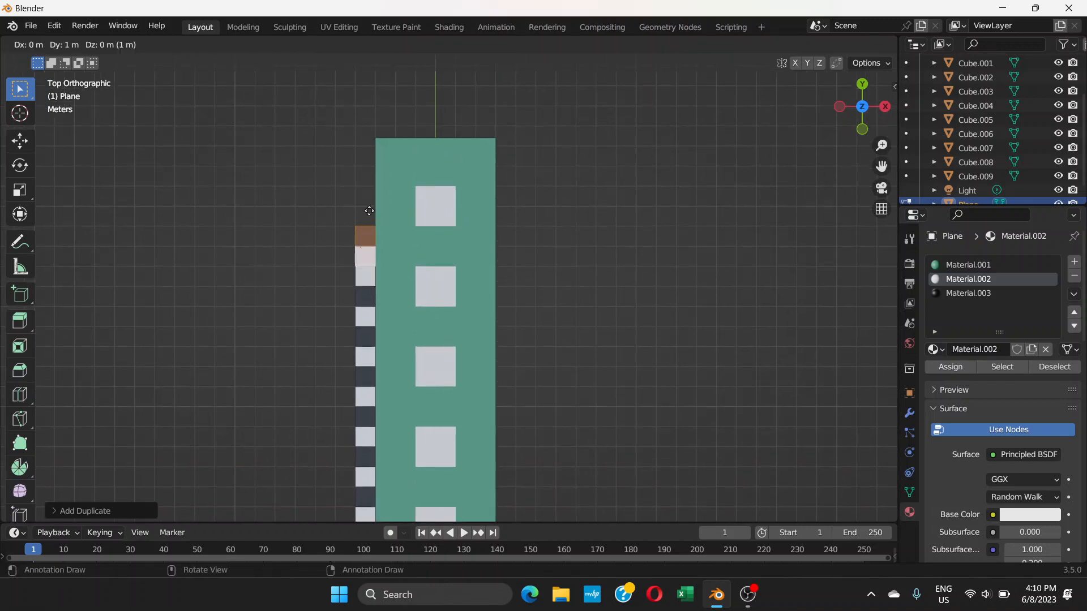
pyautogui.click(373, 196)
pyautogui.hotkey('shift', 'd')
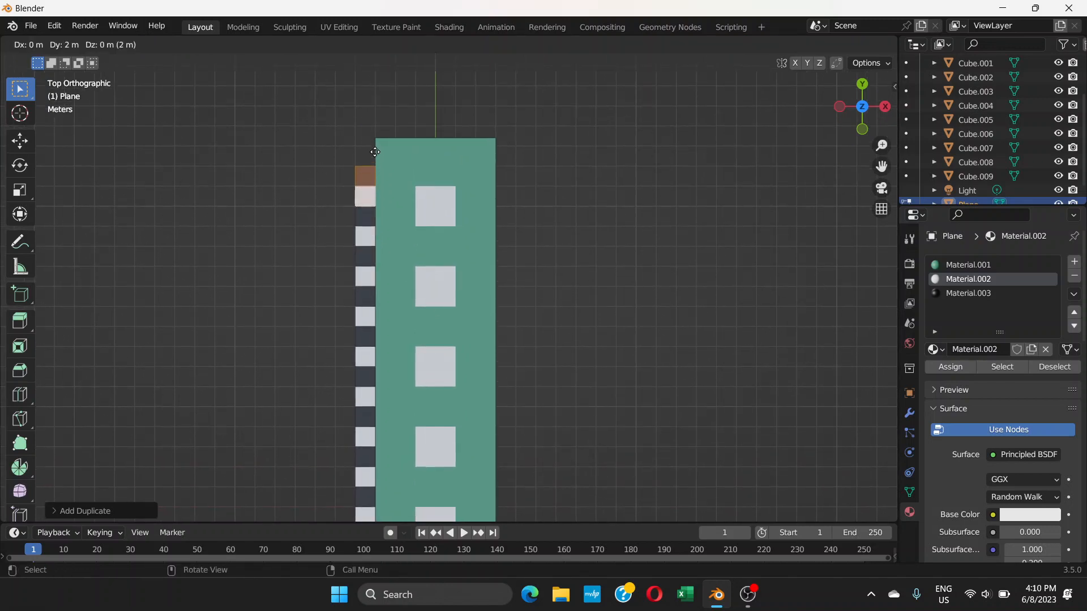
pyautogui.click(375, 152)
pyautogui.hotkey('shift', 'd')
pyautogui.click(373, 112)
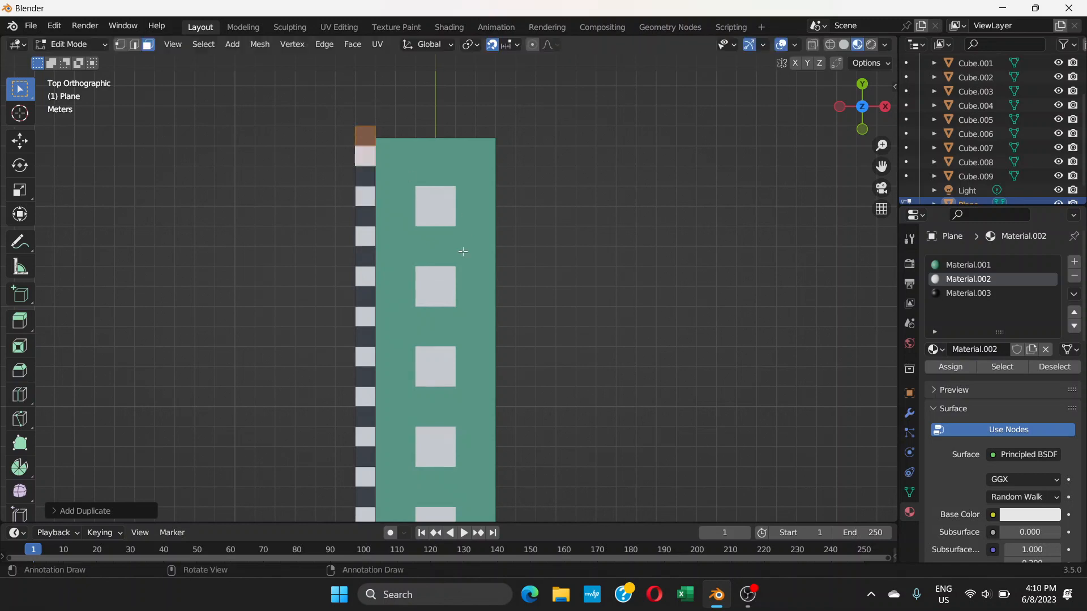
# Select the original black-and-white pair beside the center cube and duplicate it downward four times in -2 m steps along Y.
pyautogui.keyDown('shift'); pyautogui.moveTo(398, 456); pyautogui.dragTo(406, 303, button='middle'); pyautogui.keyUp('shift')
pyautogui.keyDown('shift'); pyautogui.moveTo(405, 360); pyautogui.dragTo(408, 167, button='middle'); pyautogui.keyUp('shift')
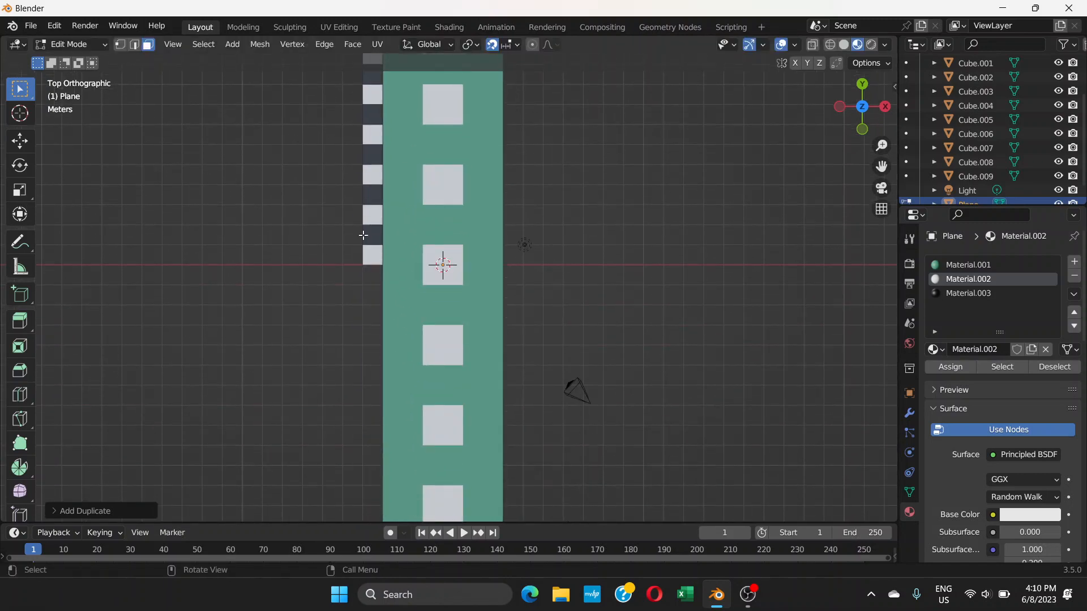
pyautogui.click(378, 240)
pyautogui.keyDown('shift'); pyautogui.click(373, 259); pyautogui.keyUp('shift')
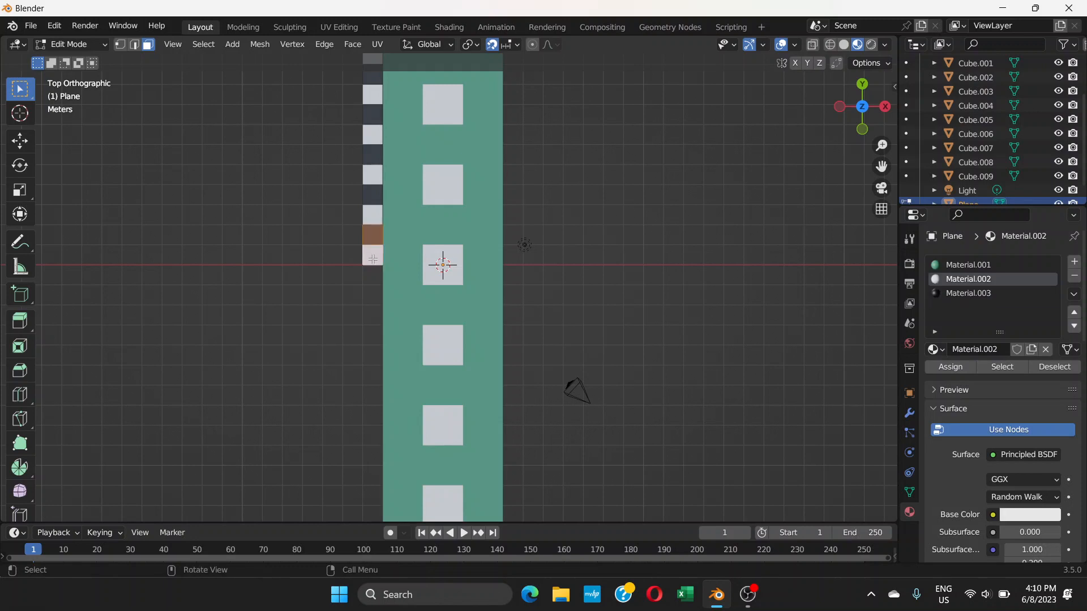
pyautogui.hotkey('shift', 'd')
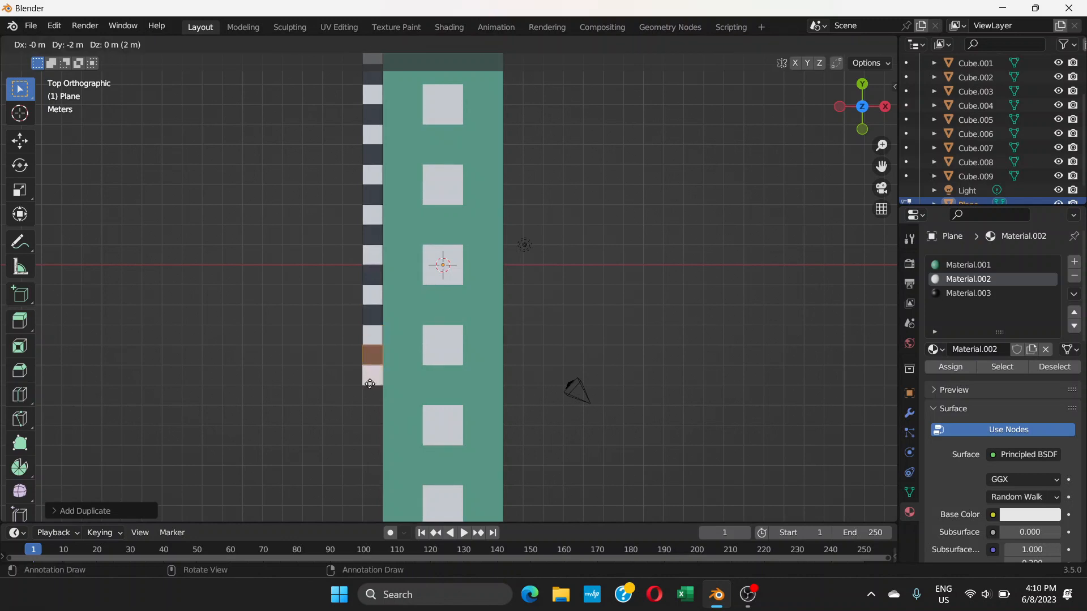
pyautogui.click(372, 430)
# Extend the checkered edging downward with five more pair duplicates, each offset -2 m along Y.
pyautogui.keyDown('shift'); pyautogui.moveTo(372, 433); pyautogui.dragTo(360, 273, button='middle'); pyautogui.keyUp('shift')
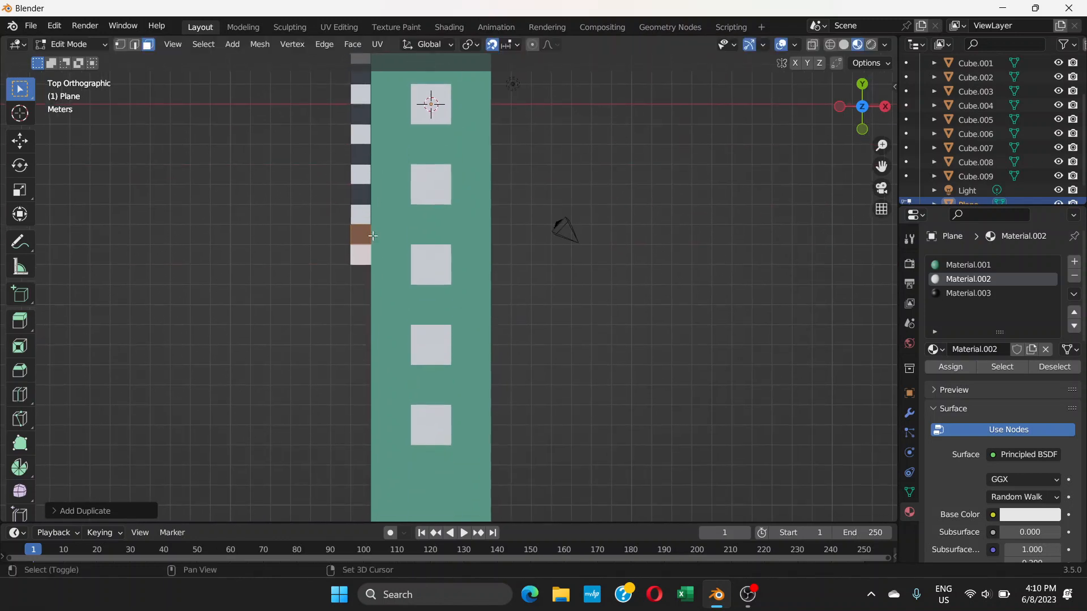
pyautogui.hotkey('shift', 'd')
pyautogui.click(358, 336)
pyautogui.hotkey('shift', 'd')
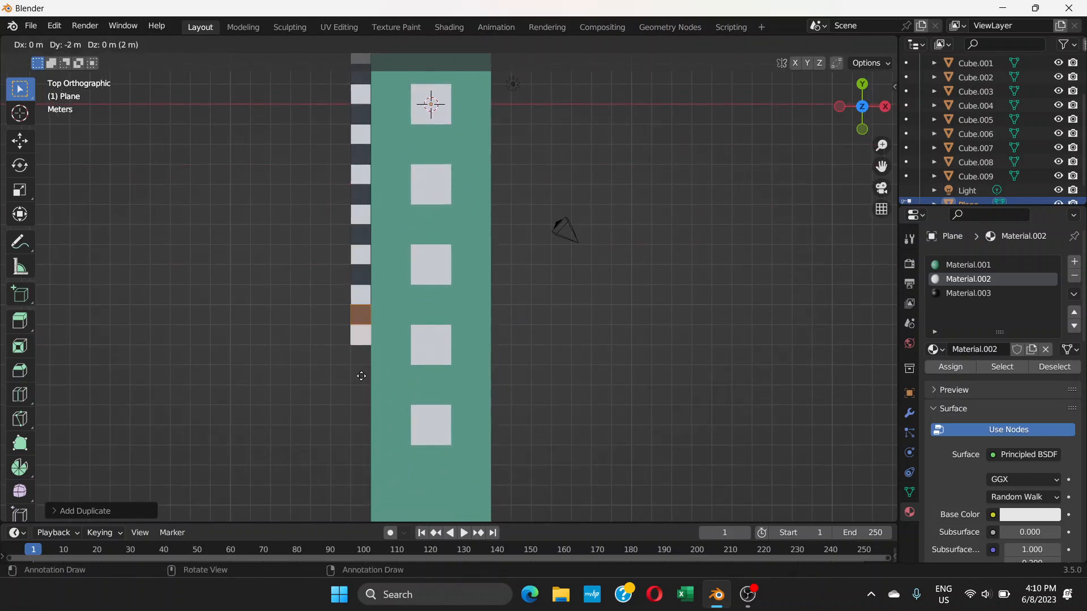
pyautogui.click(361, 376)
pyautogui.hotkey('shift', 'd')
pyautogui.click(366, 416)
pyautogui.hotkey('shift', 'd')
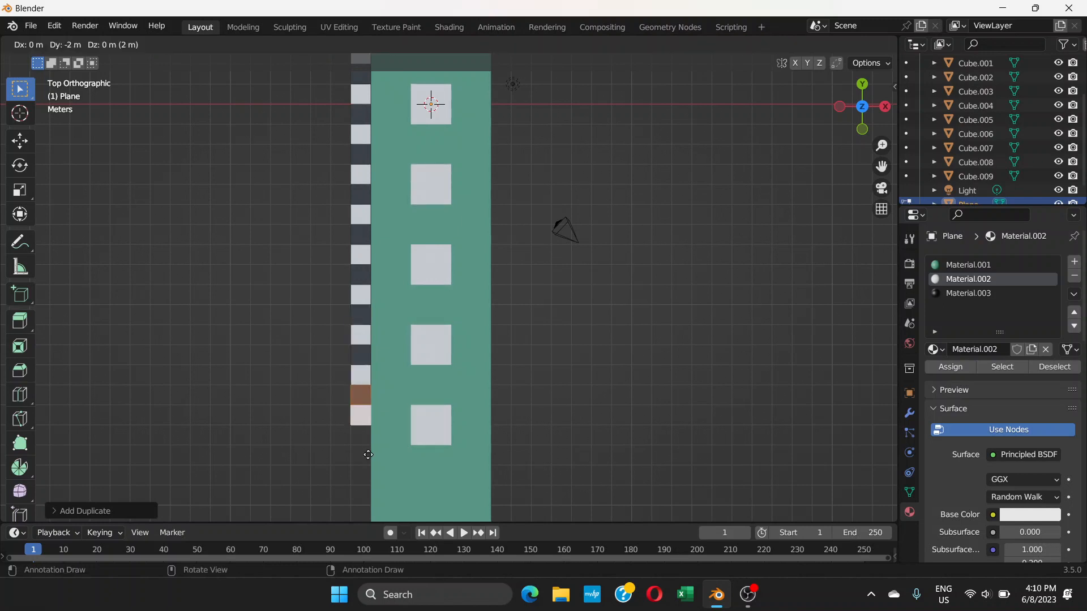
pyautogui.click(369, 454)
pyautogui.hotkey('shift', 'd')
pyautogui.click(369, 493)
# Finish the edging to the strip's lower end with three more pair copies at -2 m intervals.
pyautogui.keyDown('shift'); pyautogui.moveTo(369, 493); pyautogui.dragTo(377, 295, button='middle'); pyautogui.keyUp('shift')
pyautogui.hotkey('shift', 'd')
pyautogui.click(374, 342)
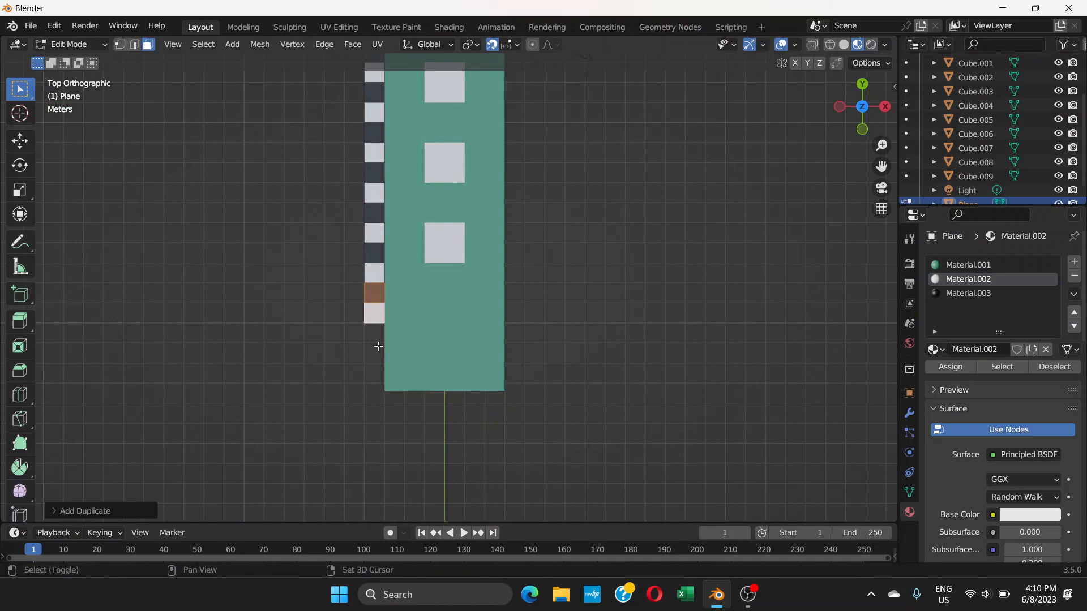
pyautogui.hotkey('shift', 'd')
pyautogui.click(383, 388)
pyautogui.hotkey('shift', 'd')
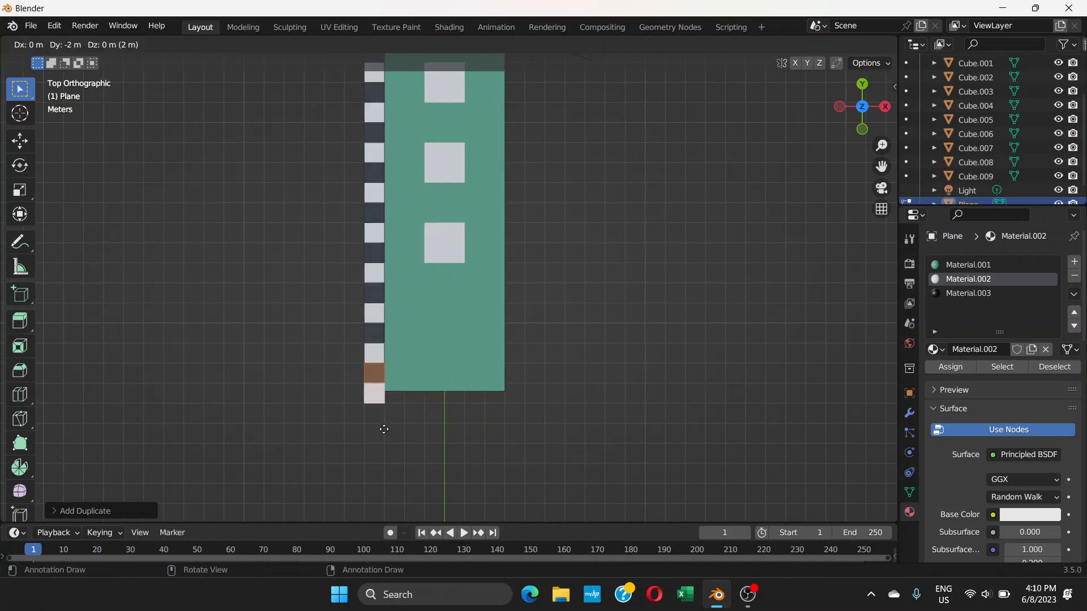
pyautogui.click(379, 429)
# Select the entire checkered column and place a duplicate of it 7 m along X, against the strip's opposite edge.
pyautogui.scroll(-3, 434, 277)
pyautogui.keyDown('shift'); pyautogui.moveTo(439, 252); pyautogui.dragTo(413, 459, button='middle'); pyautogui.keyUp('shift')
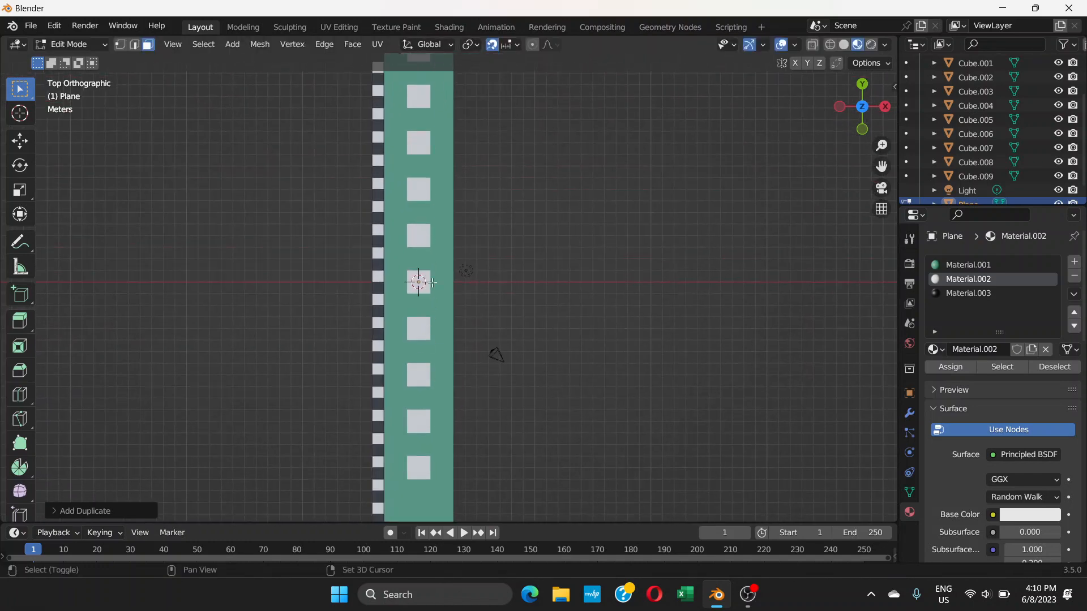
pyautogui.keyDown('shift'); pyautogui.moveTo(447, 191); pyautogui.dragTo(426, 357, button='middle'); pyautogui.keyUp('shift')
pyautogui.scroll(-2, 428, 214)
pyautogui.keyDown('shift'); pyautogui.moveTo(462, 229); pyautogui.dragTo(491, 123, button='middle'); pyautogui.keyUp('shift')
pyautogui.keyDown('shift'); pyautogui.moveTo(488, 168); pyautogui.dragTo(487, 173, button='middle'); pyautogui.keyUp('shift')
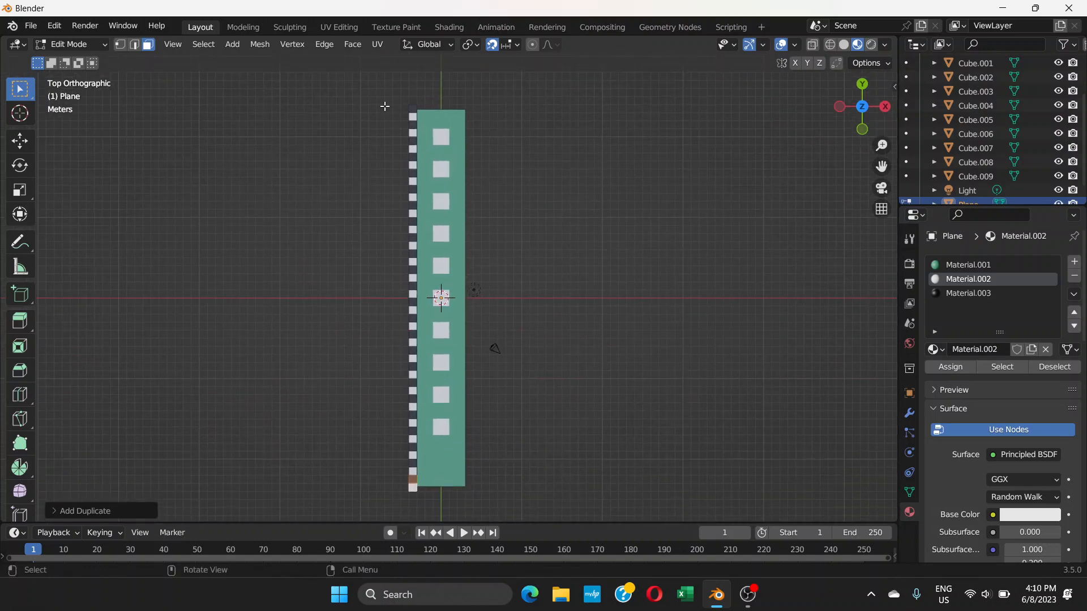
pyautogui.moveTo(382, 81); pyautogui.dragTo(414, 513)
pyautogui.click(401, 493)
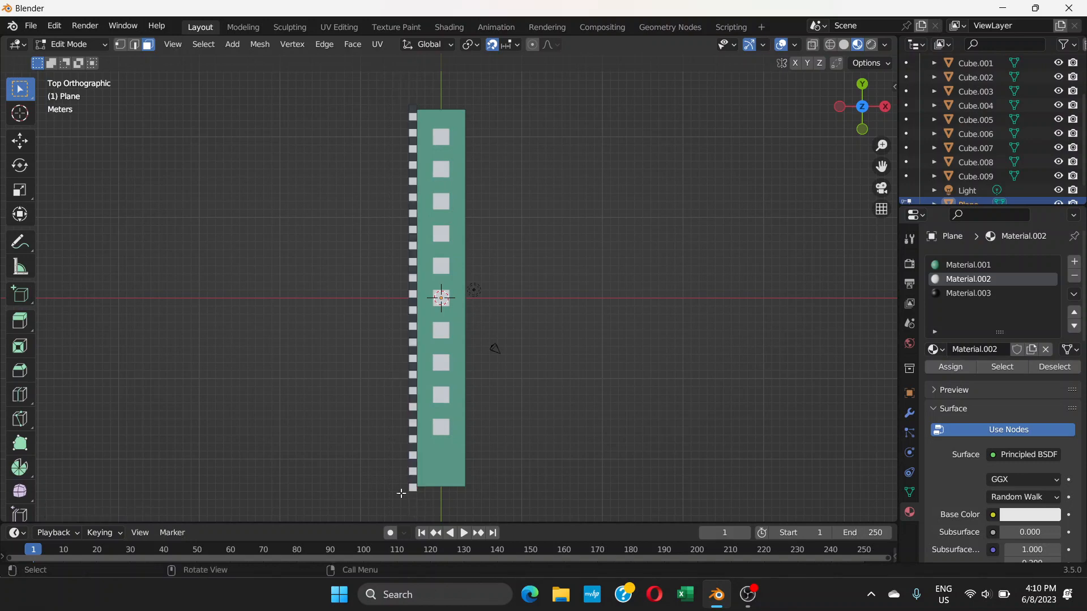
pyautogui.moveTo(377, 81); pyautogui.dragTo(413, 526)
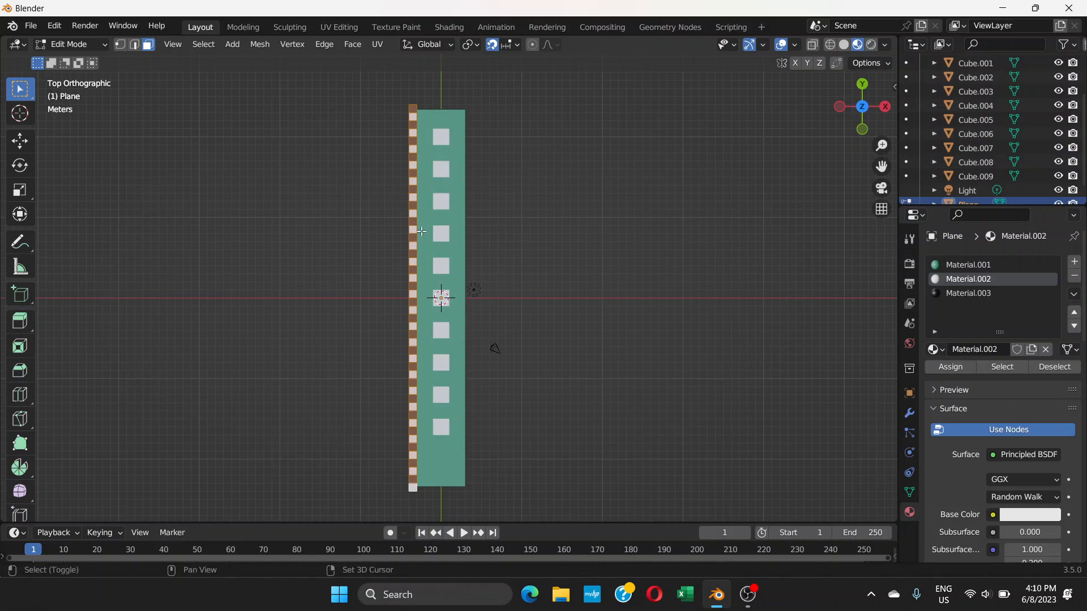
pyautogui.press('g')
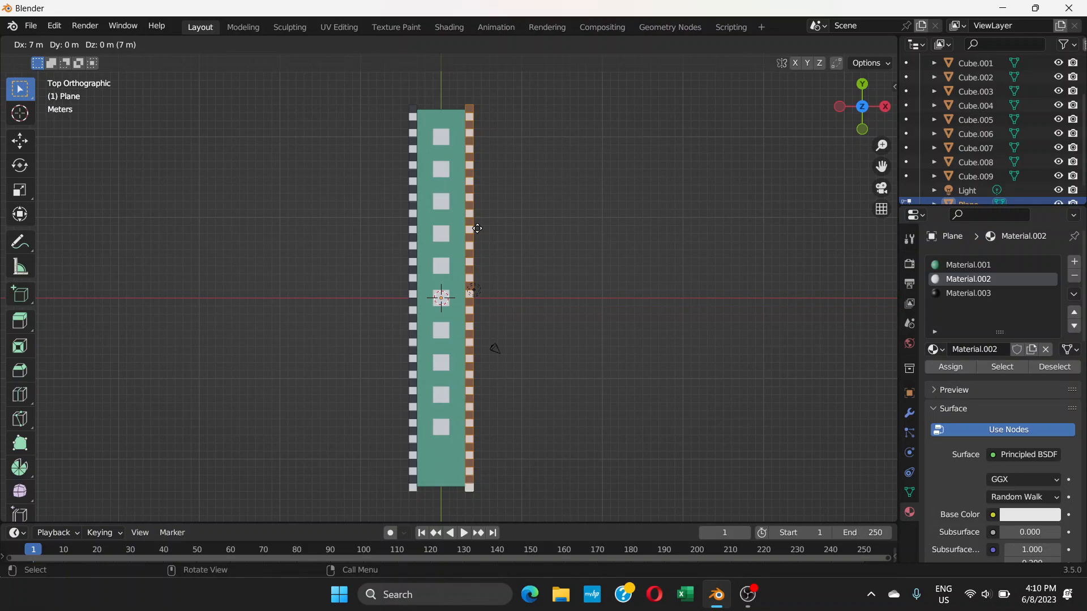
pyautogui.click(477, 228)
# Return to Object Mode and inspect the cube row and checkered strip in a perspective view.
pyautogui.moveTo(505, 265); pyautogui.dragTo(301, 152, button='middle')
pyautogui.scroll(3, 532, 261)
pyautogui.scroll(2, 532, 261)
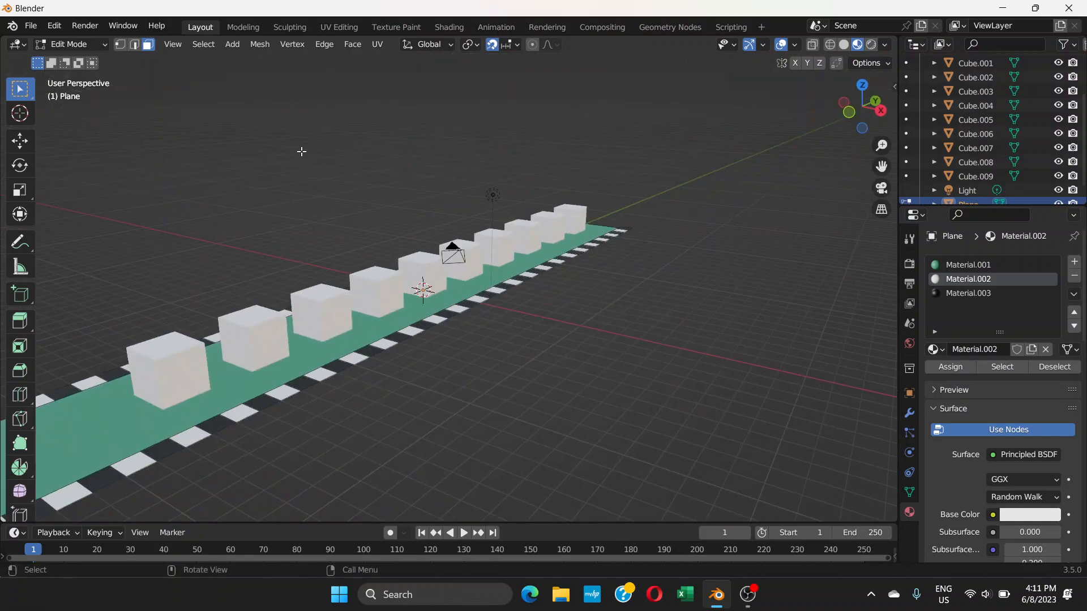
pyautogui.click(71, 44)
pyautogui.click(84, 60)
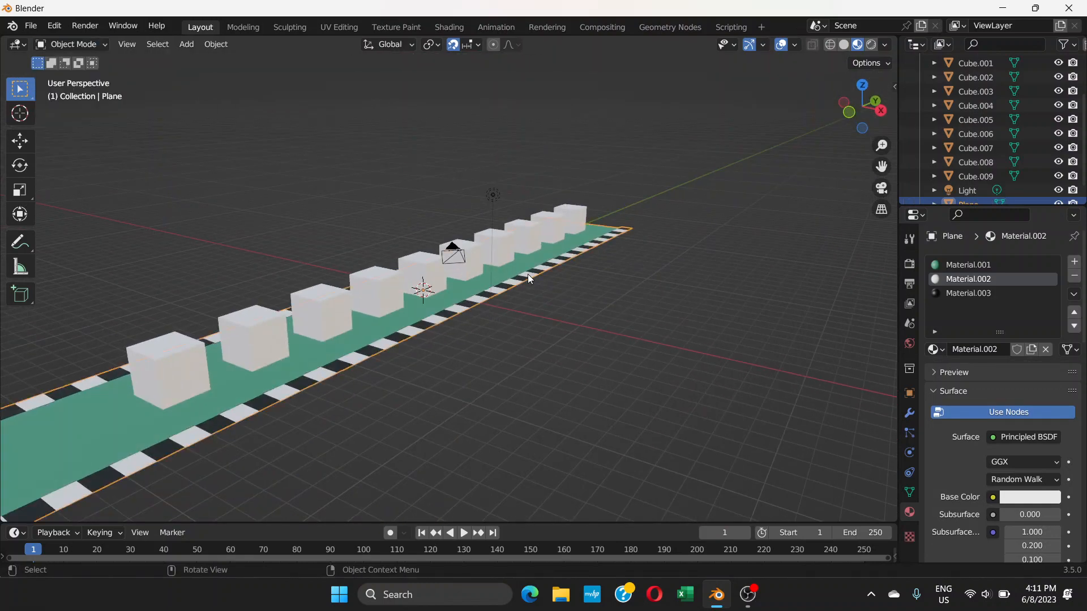
pyautogui.moveTo(527, 274)
pyautogui.mouseDown(button='middle')
pyautogui.moveTo(530, 249)
pyautogui.moveTo(538, 266)
pyautogui.moveTo(521, 260)
pyautogui.mouseUp(button='middle')
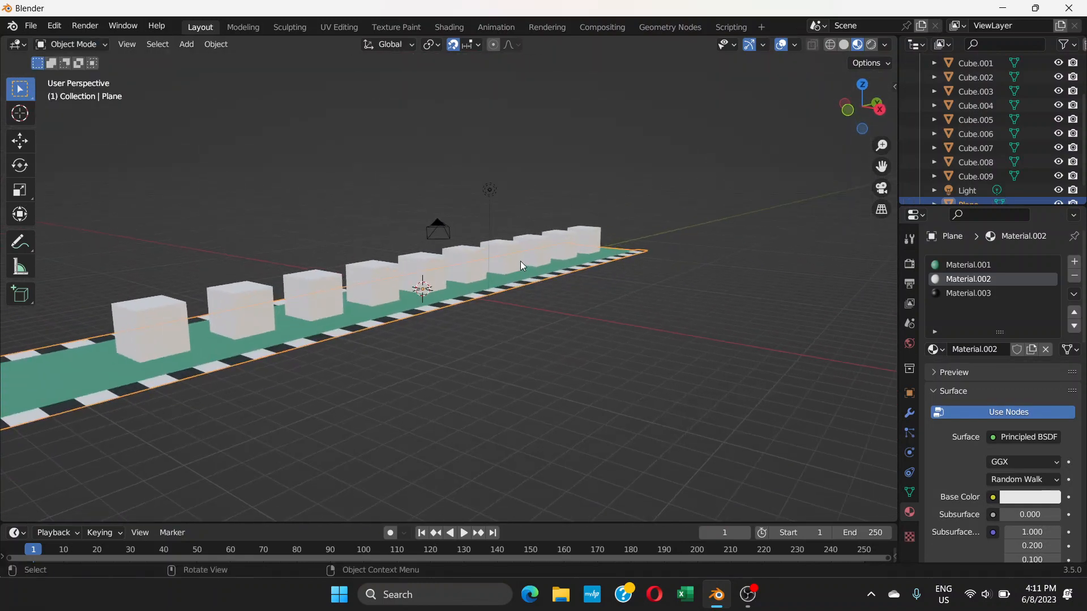
# Duplicate the checkered ground plane and place the copy 1 m below the original along Z.
pyautogui.moveTo(459, 294)
pyautogui.mouseDown(button='middle')
pyautogui.moveTo(484, 293)
pyautogui.moveTo(468, 298)
pyautogui.mouseUp(button='middle')
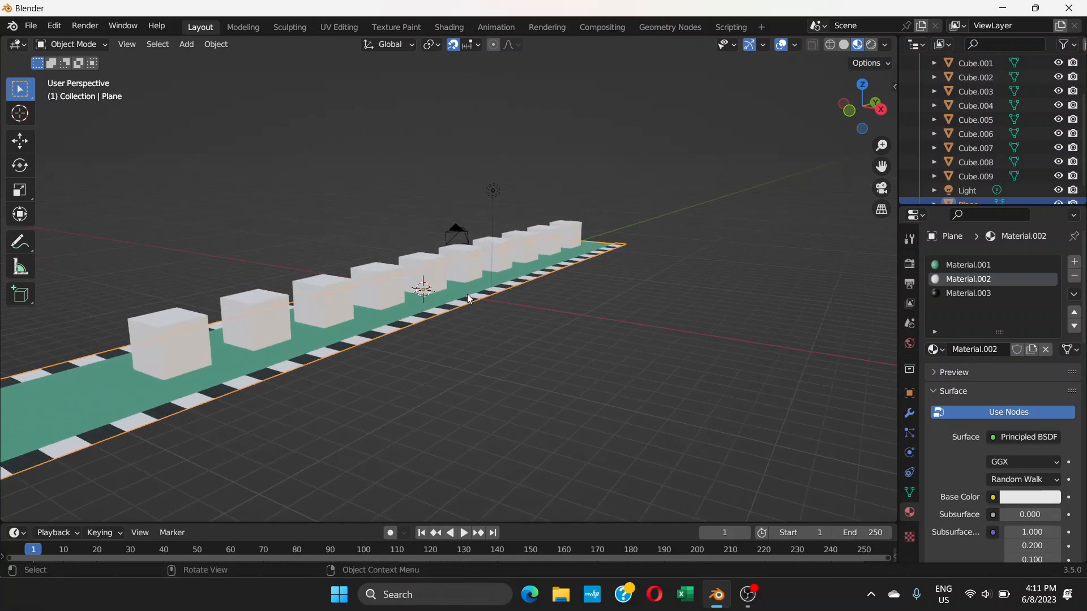
pyautogui.hotkey('shift', 'd')
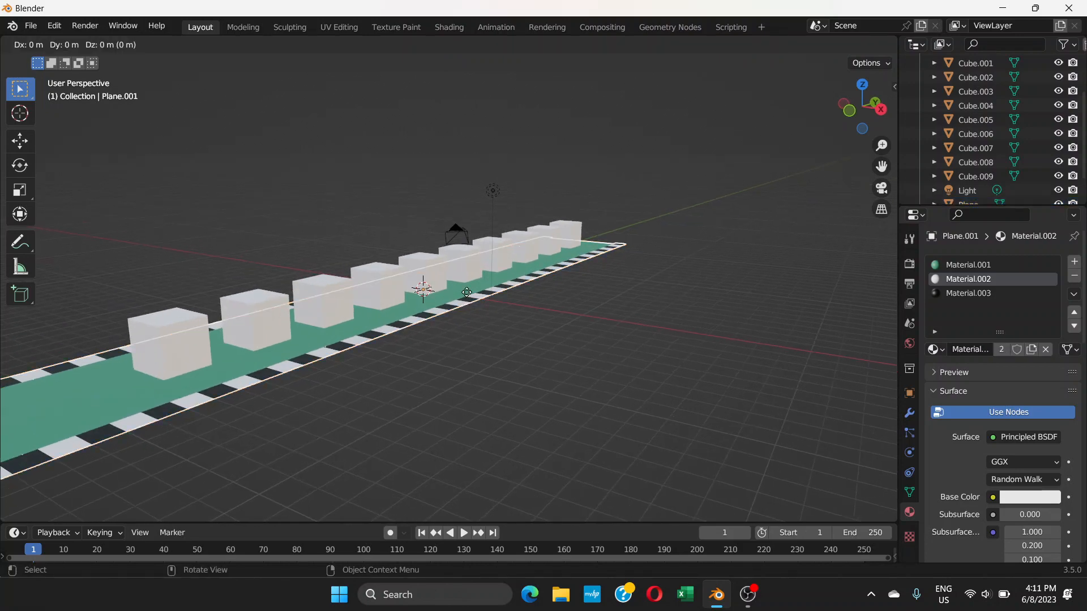
pyautogui.press('z')
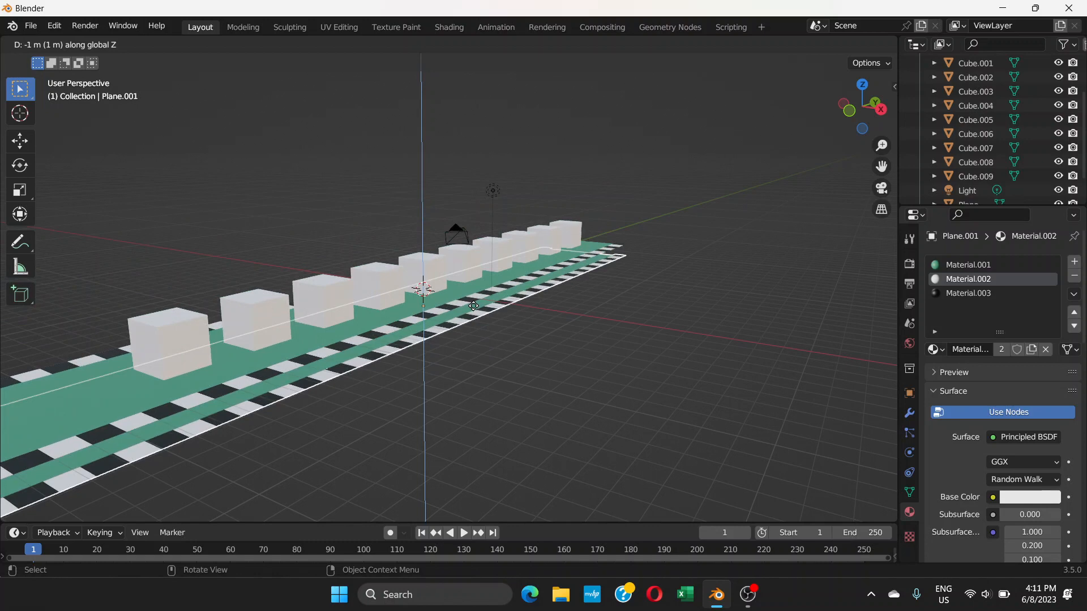
pyautogui.click(473, 305)
pyautogui.moveTo(473, 306)
pyautogui.mouseDown(button='middle')
pyautogui.moveTo(449, 281)
pyautogui.moveTo(437, 291)
pyautogui.moveTo(493, 291)
pyautogui.moveTo(509, 317)
pyautogui.moveTo(497, 297)
pyautogui.moveTo(515, 294)
pyautogui.moveTo(470, 293)
pyautogui.moveTo(497, 301)
pyautogui.moveTo(478, 300)
pyautogui.moveTo(503, 328)
pyautogui.moveTo(462, 301)
pyautogui.moveTo(489, 300)
pyautogui.moveTo(504, 339)
pyautogui.moveTo(486, 302)
pyautogui.mouseUp(button='middle')
# From a top view, select all ten cubes and insert a Location keyframe for them at frame 1 in an enlarged timeline.
pyautogui.press('KP_7')
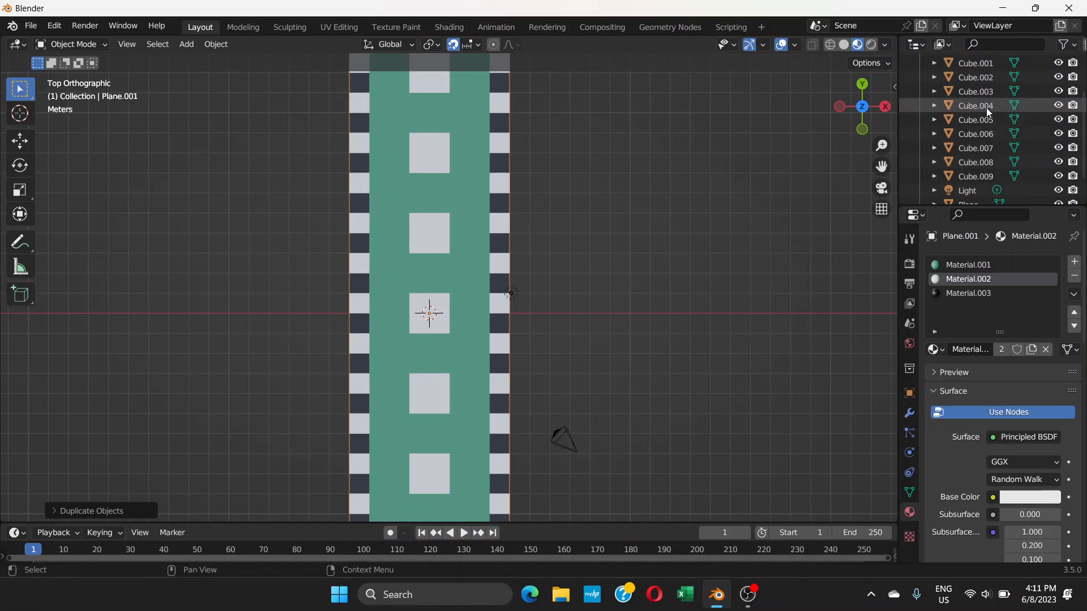
pyautogui.scroll(3, 989, 94)
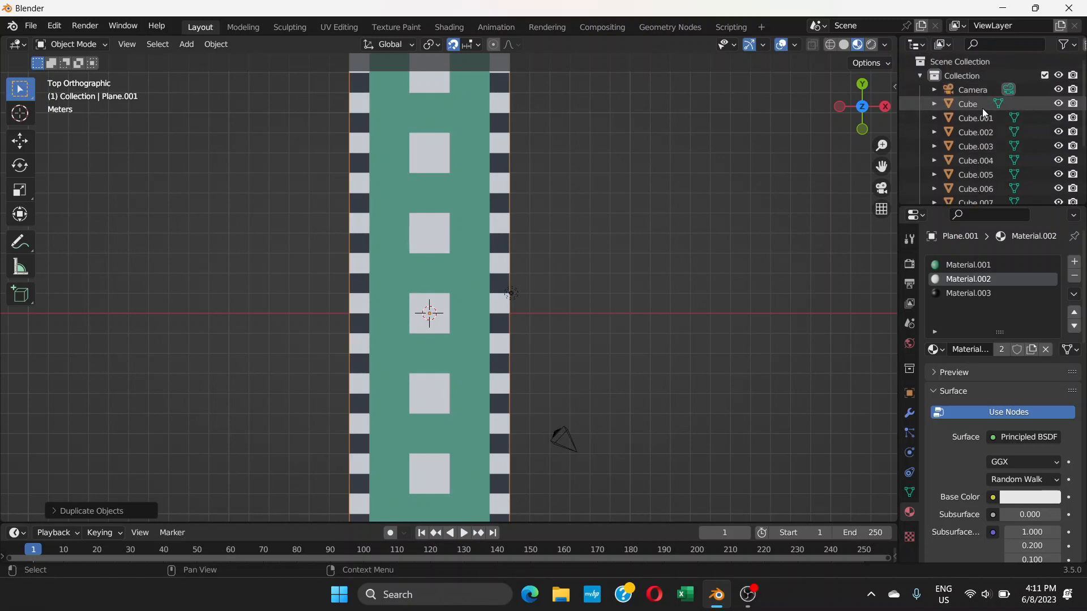
pyautogui.click(983, 108)
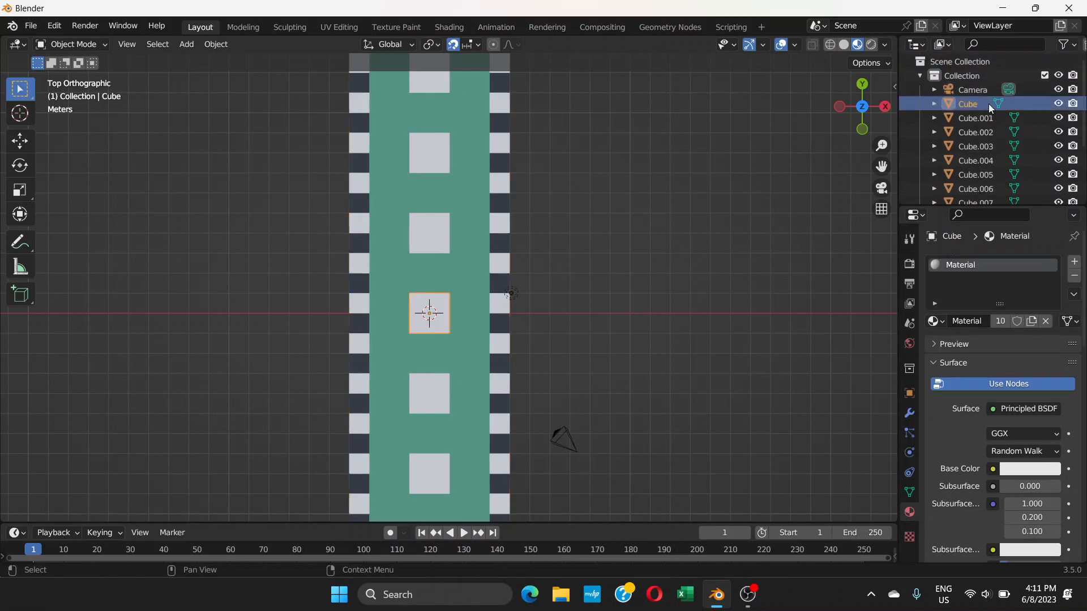
pyautogui.scroll(-3, 1067, 111)
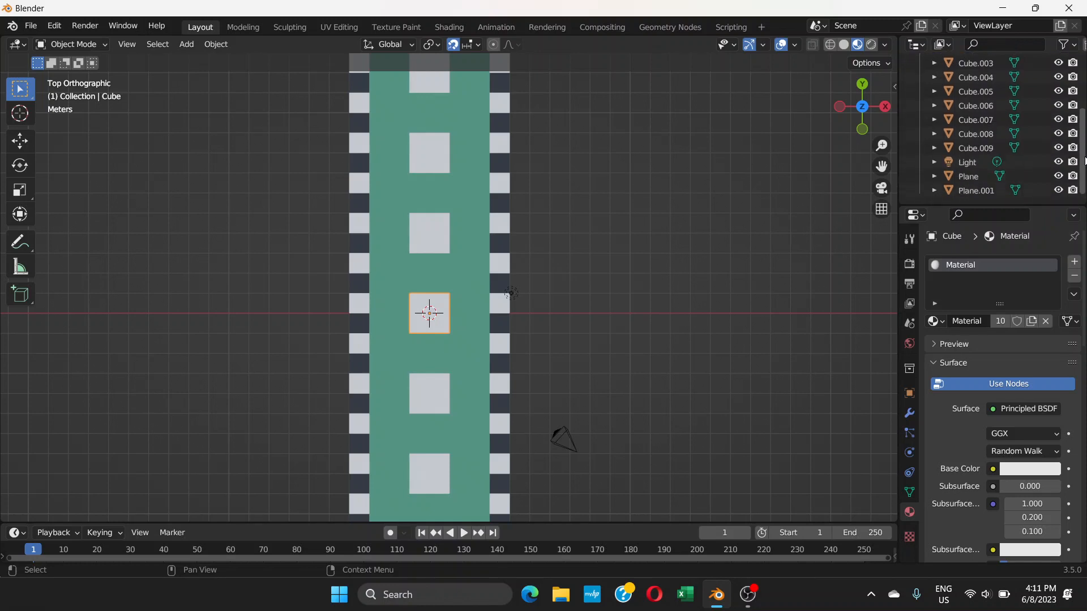
pyautogui.keyDown('shift'); pyautogui.click(994, 146); pyautogui.keyUp('shift')
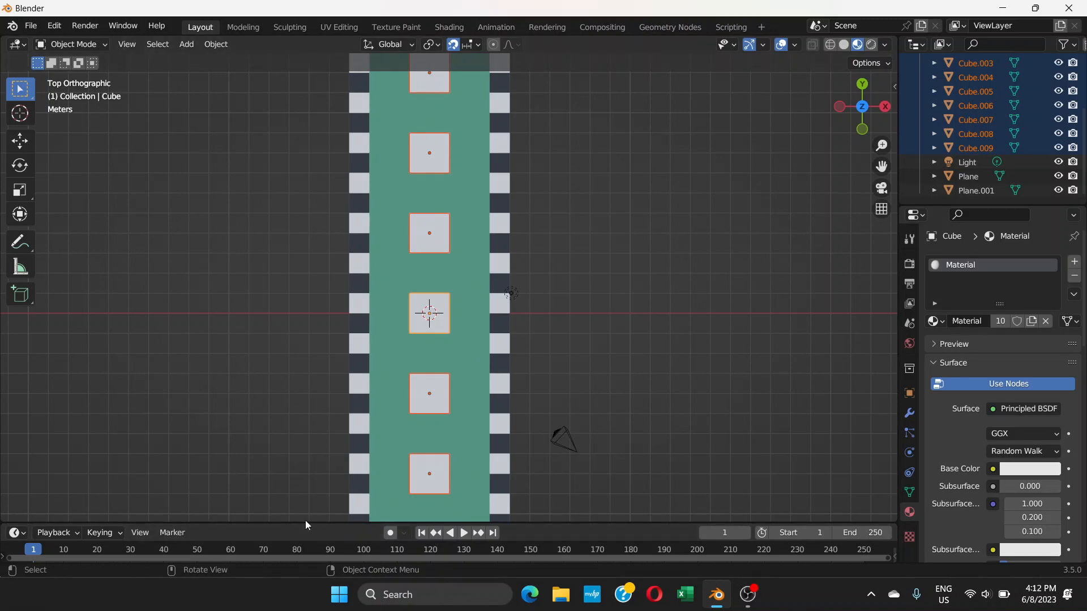
pyautogui.moveTo(305, 522); pyautogui.dragTo(311, 411)
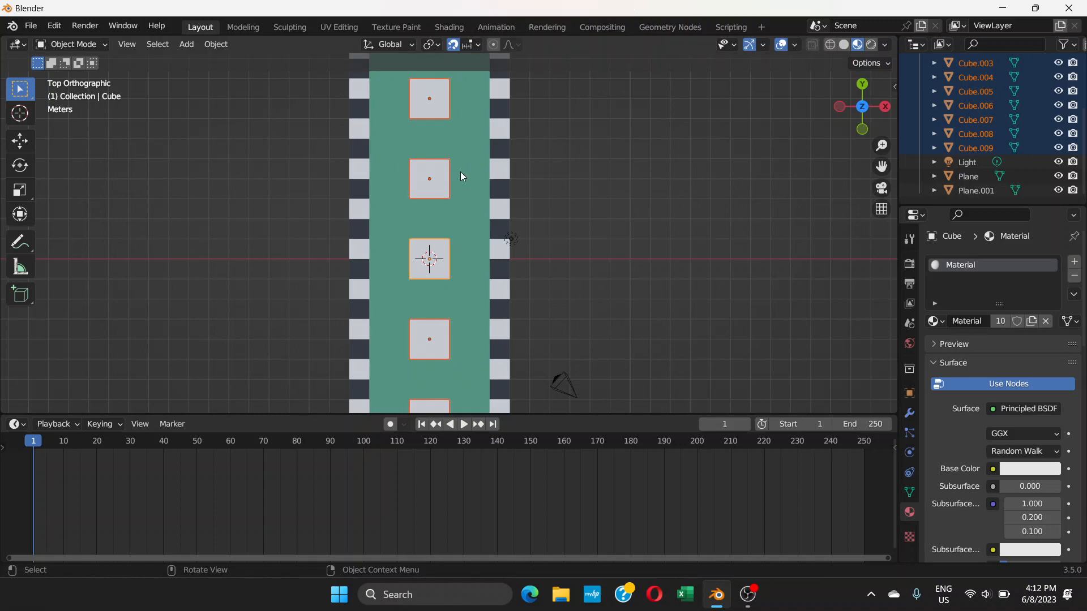
pyautogui.press('i')
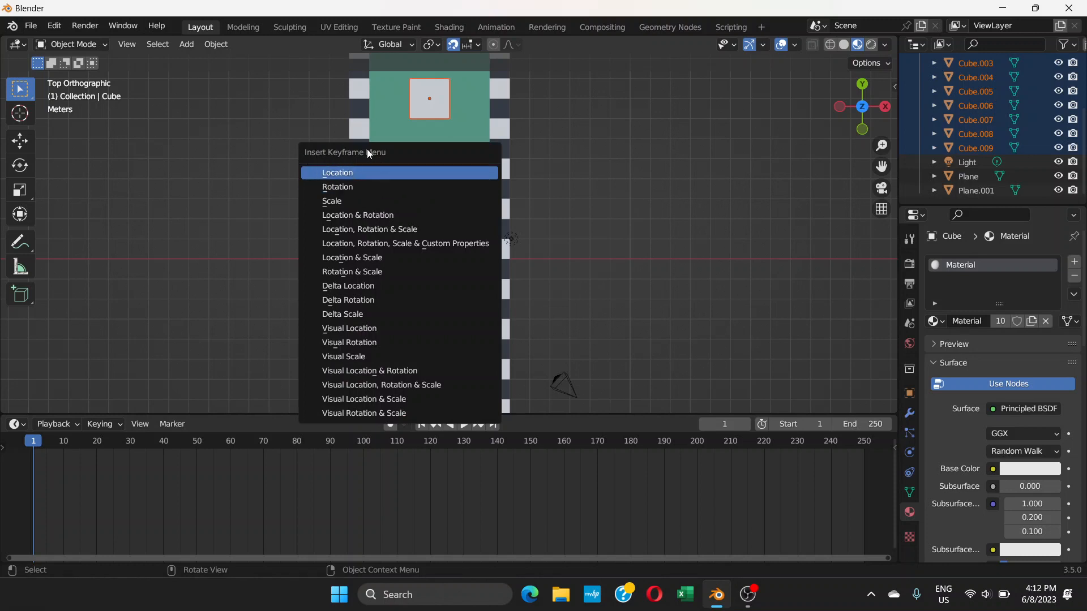
pyautogui.click(344, 175)
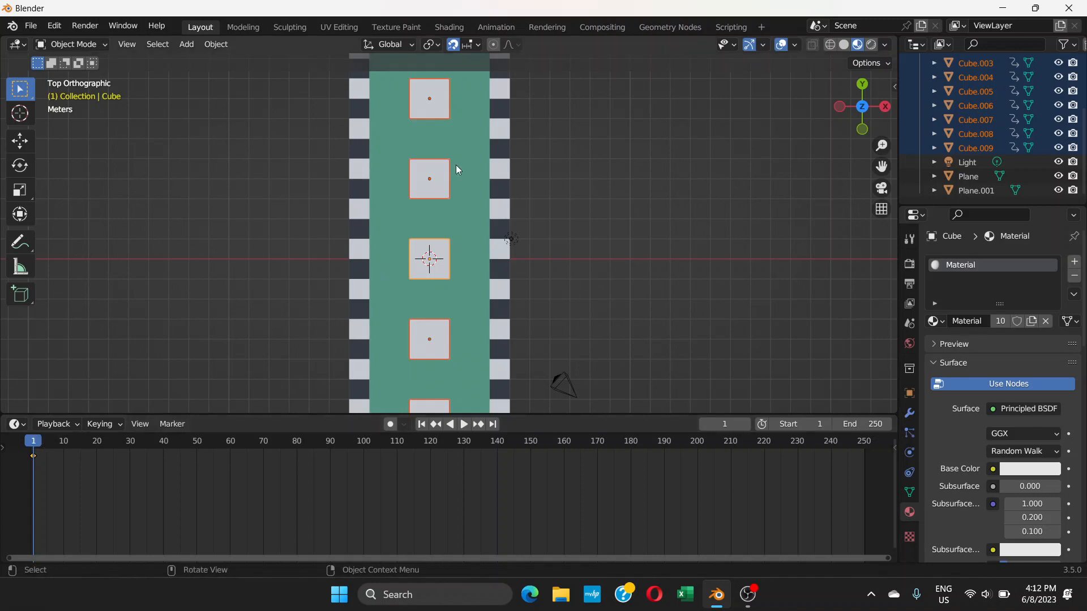
# At frame 70, move the ten cubes one cube spacing along negative Y and insert a Location keyframe.
pyautogui.click(263, 445)
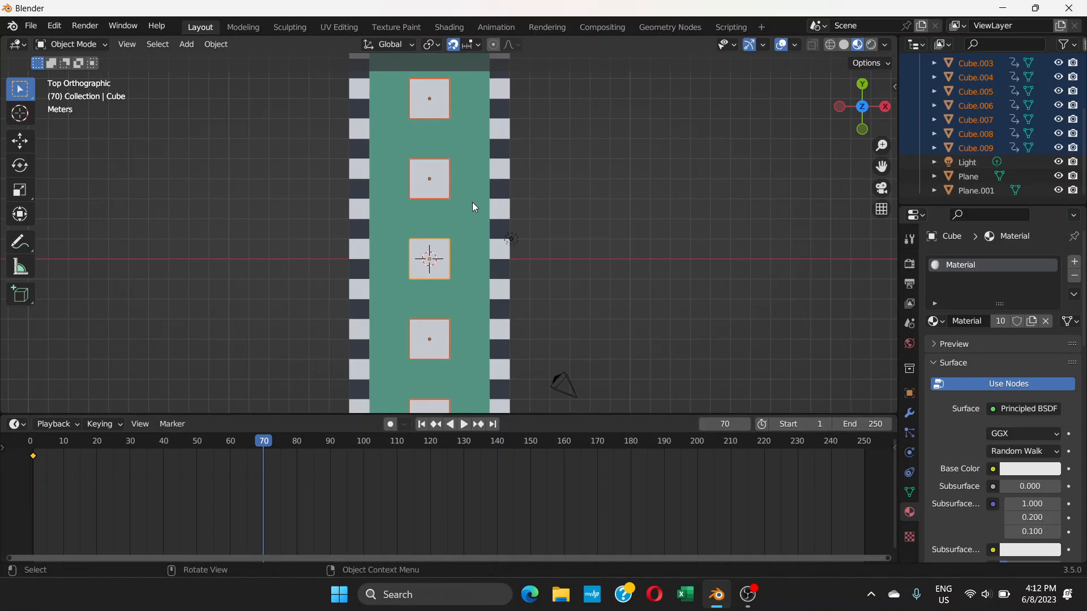
pyautogui.press('g')
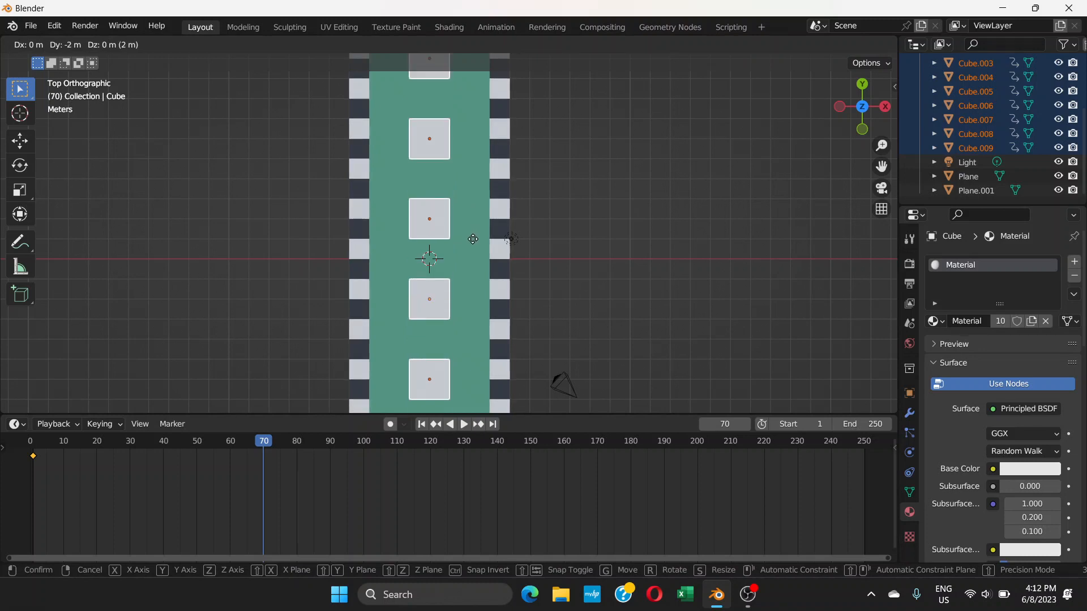
pyautogui.click(485, 273)
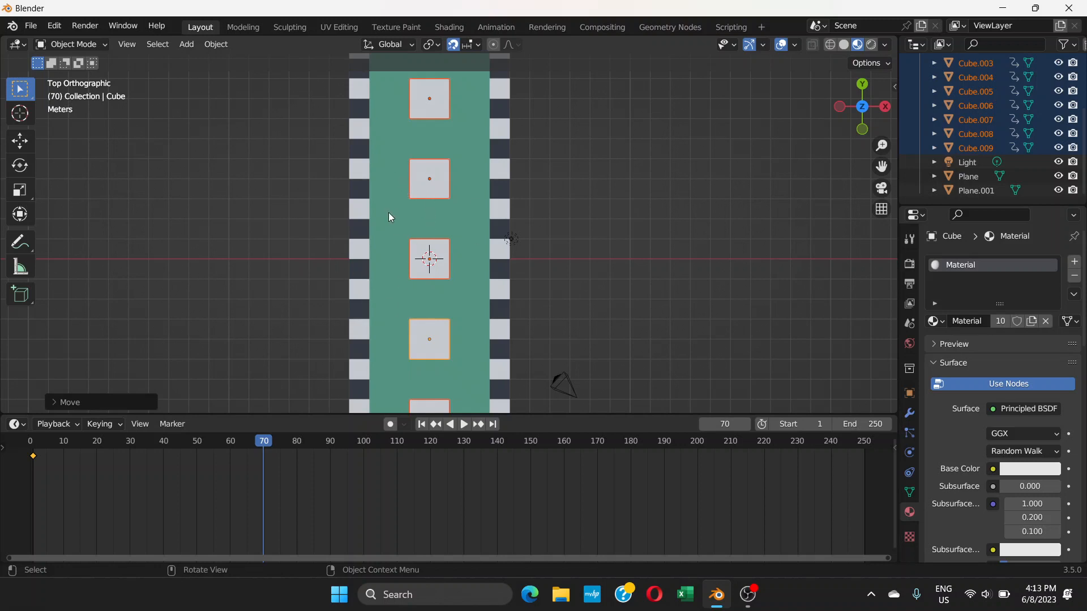
pyautogui.press('i')
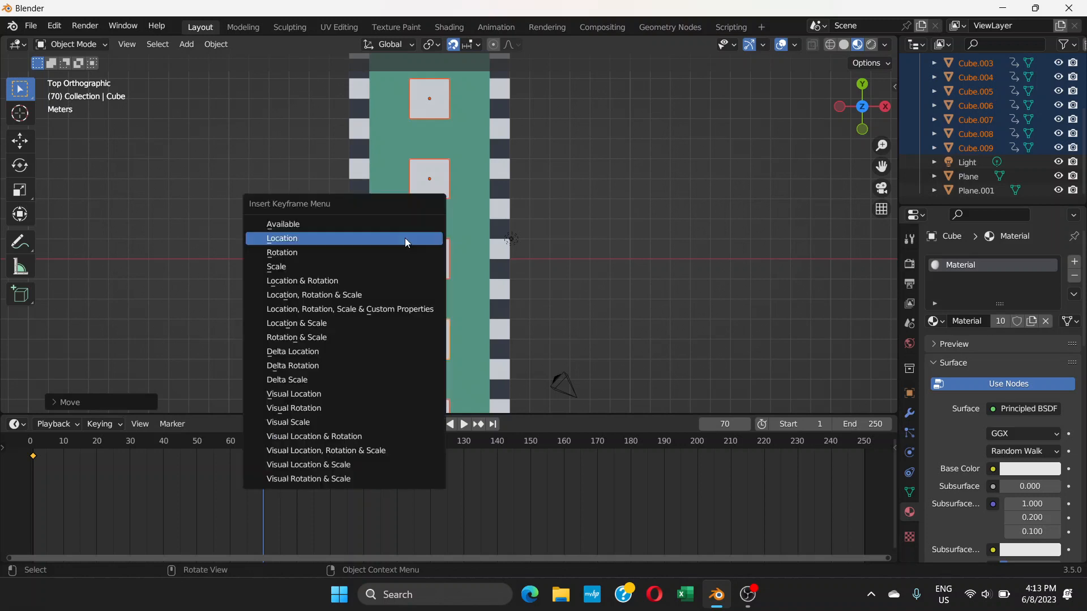
pyautogui.click(405, 238)
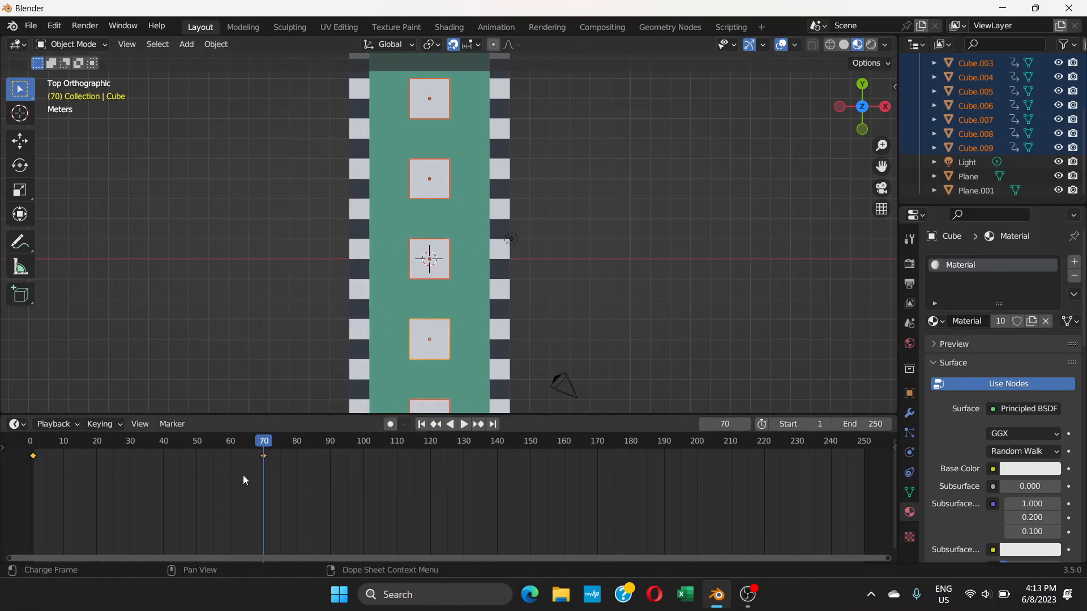
# Preview the cubes' motion beyond the second keyframe and set the animation's end frame to 70.
pyautogui.moveTo(264, 447)
pyautogui.mouseDown()
pyautogui.moveTo(29, 450)
pyautogui.moveTo(250, 447)
pyautogui.mouseUp()
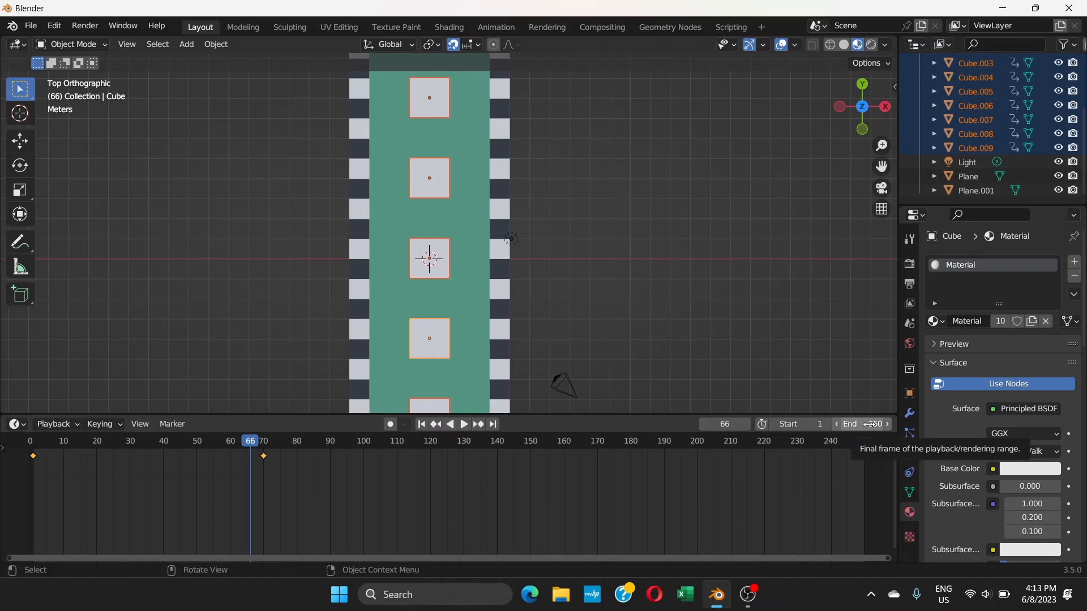
pyautogui.press('space')
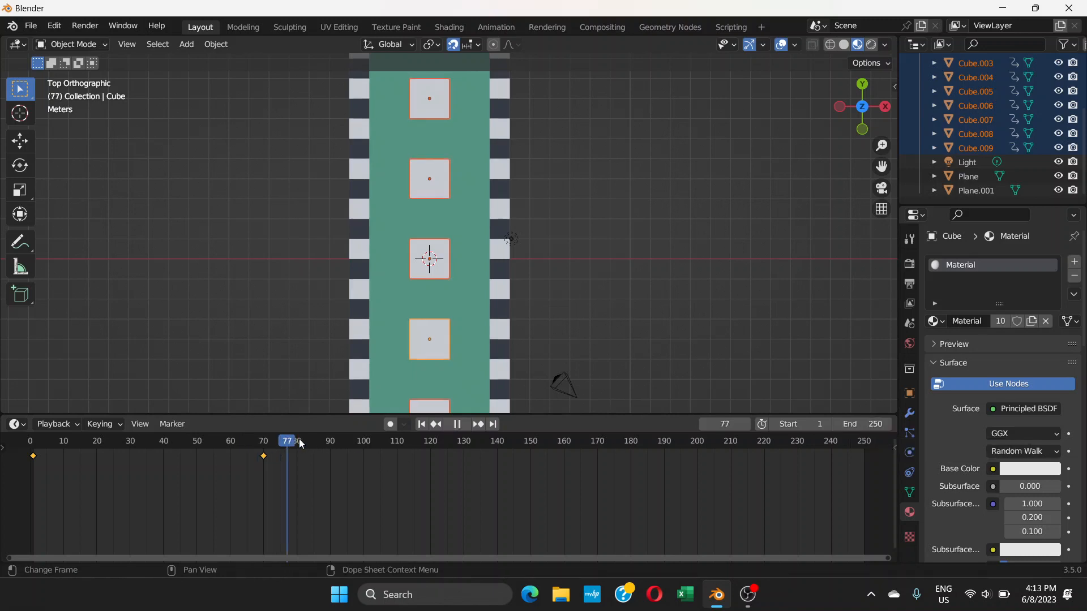
pyautogui.moveTo(648, 441); pyautogui.dragTo(616, 464)
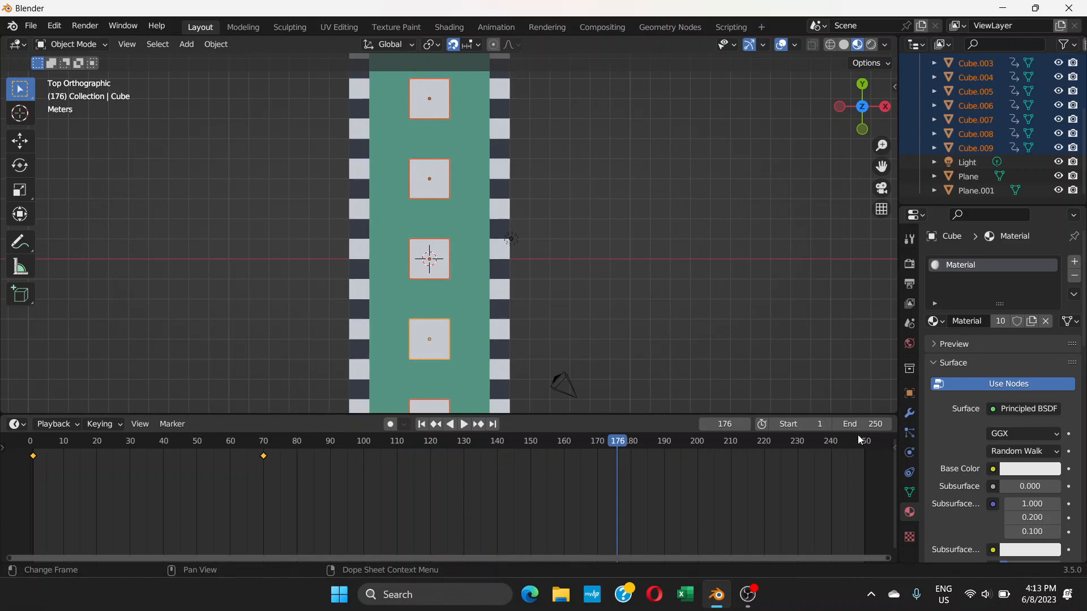
pyautogui.click(861, 423)
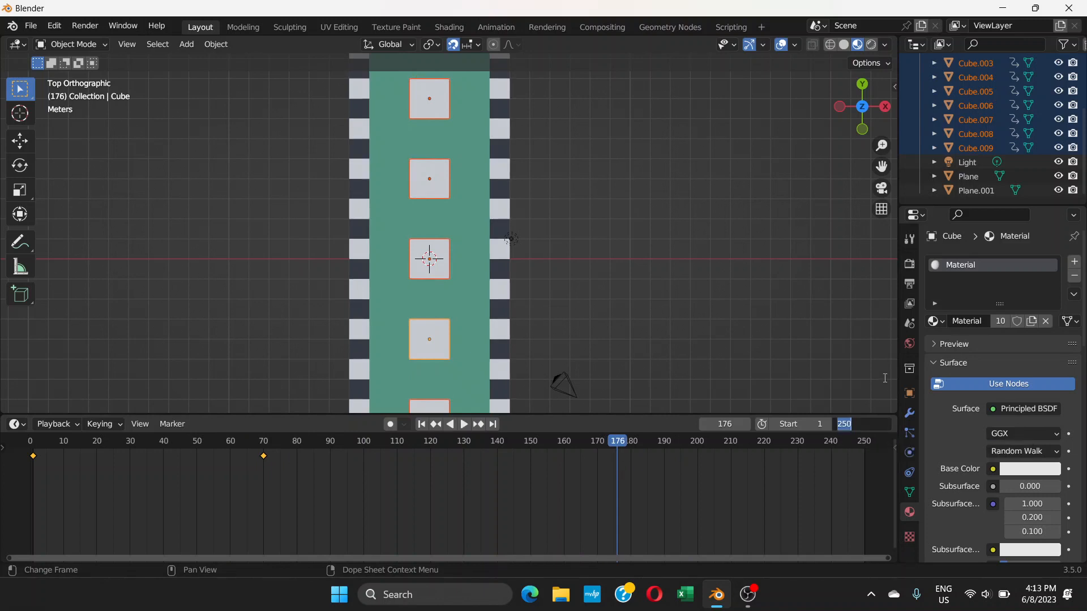
pyautogui.write('70')
pyautogui.press('Return')
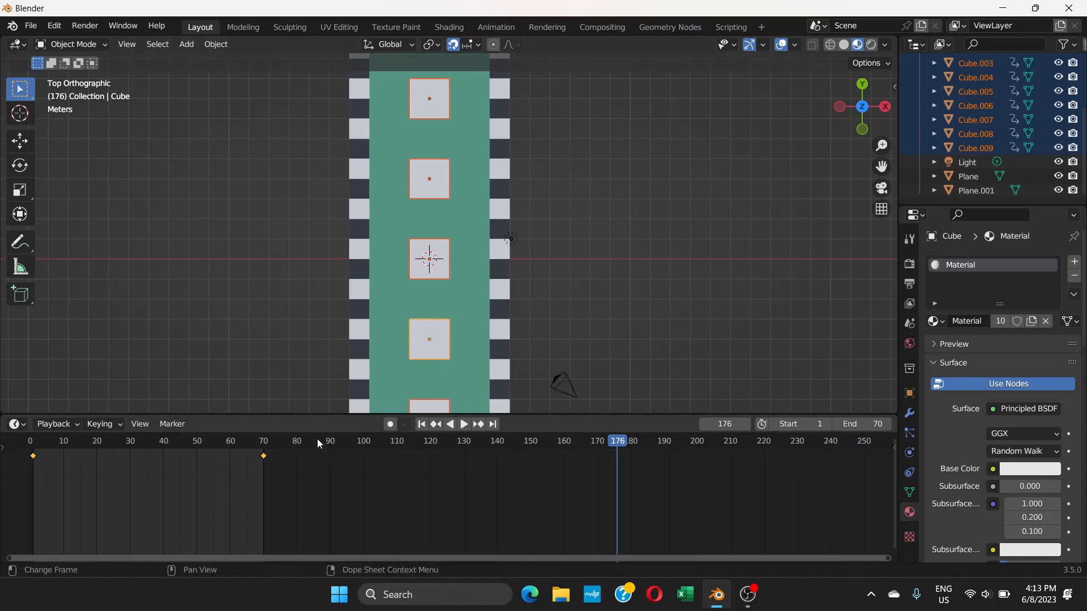
# Play the cube animation from frame 1 to check the loop, and return to frame 1.
pyautogui.moveTo(66, 436); pyautogui.dragTo(34, 446)
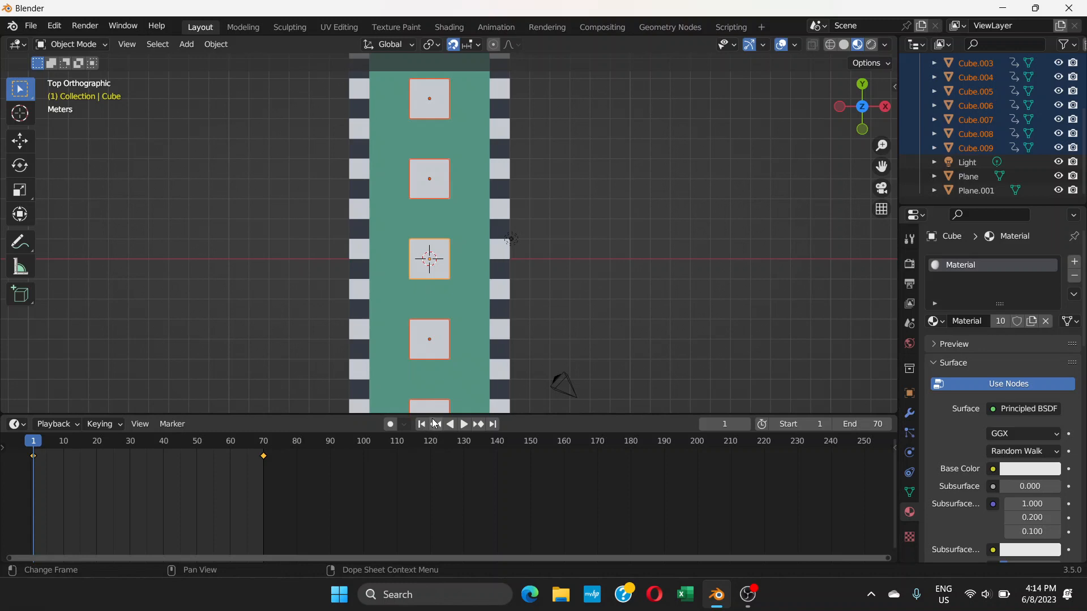
pyautogui.click(463, 425)
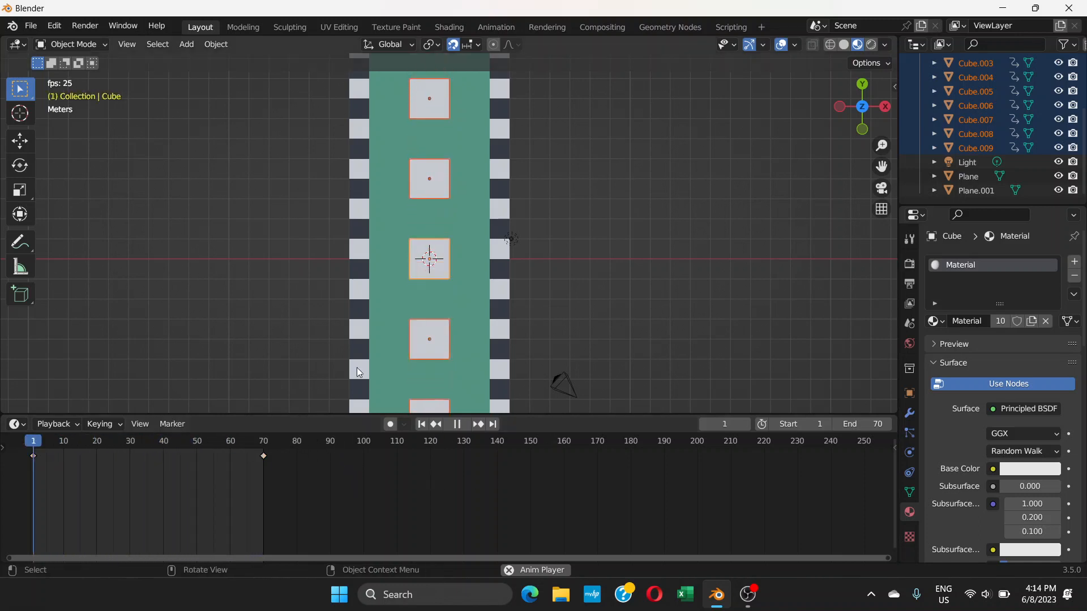
pyautogui.click(457, 424)
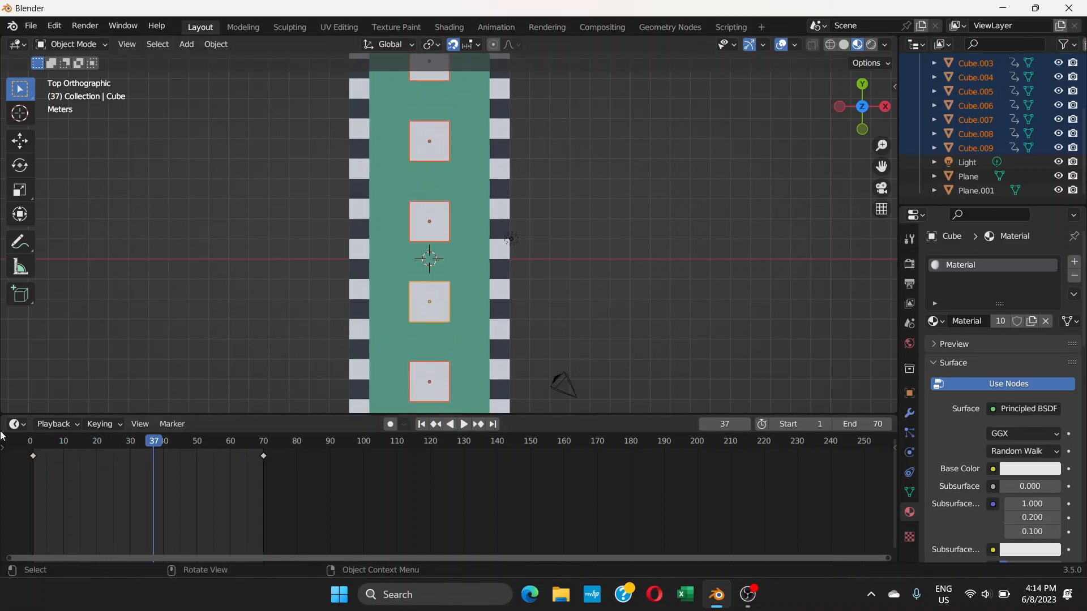
pyautogui.click(33, 441)
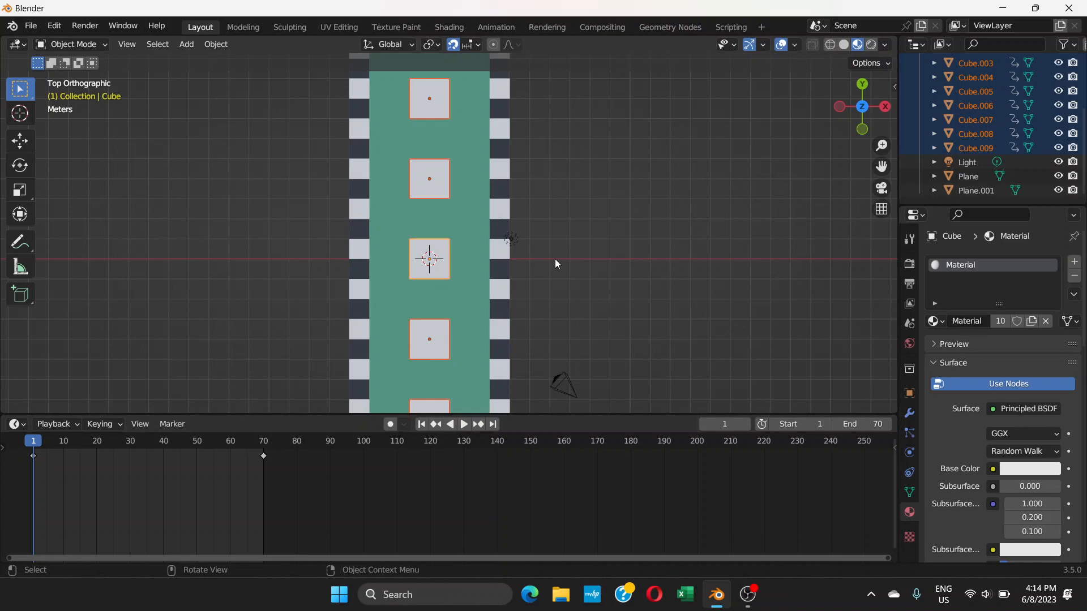
# Select the upper checkered plane and insert a Location keyframe for it at frame 1.
pyautogui.click(468, 137)
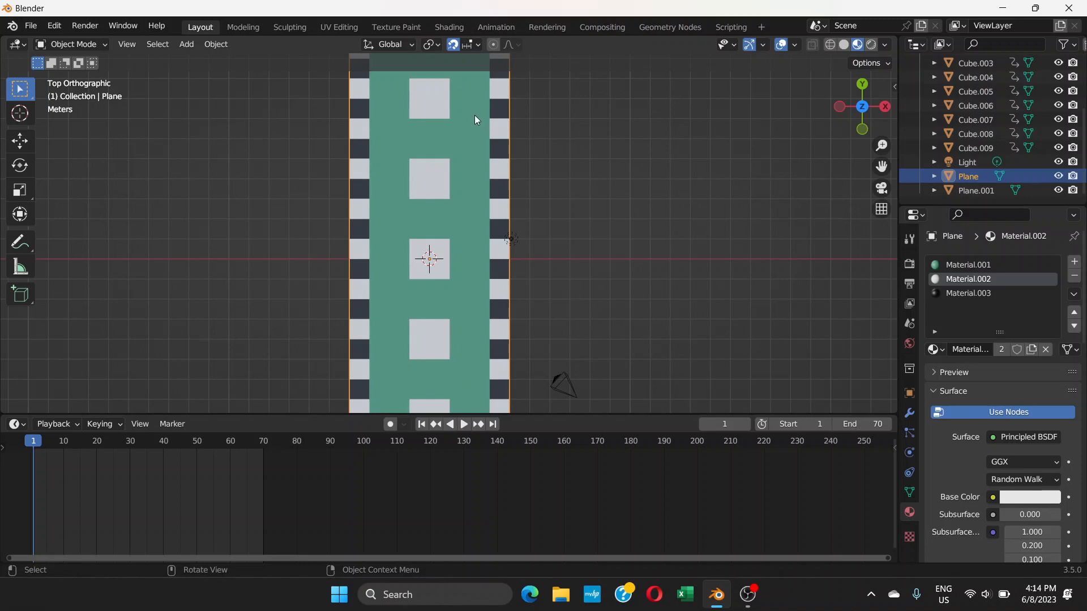
pyautogui.press('i')
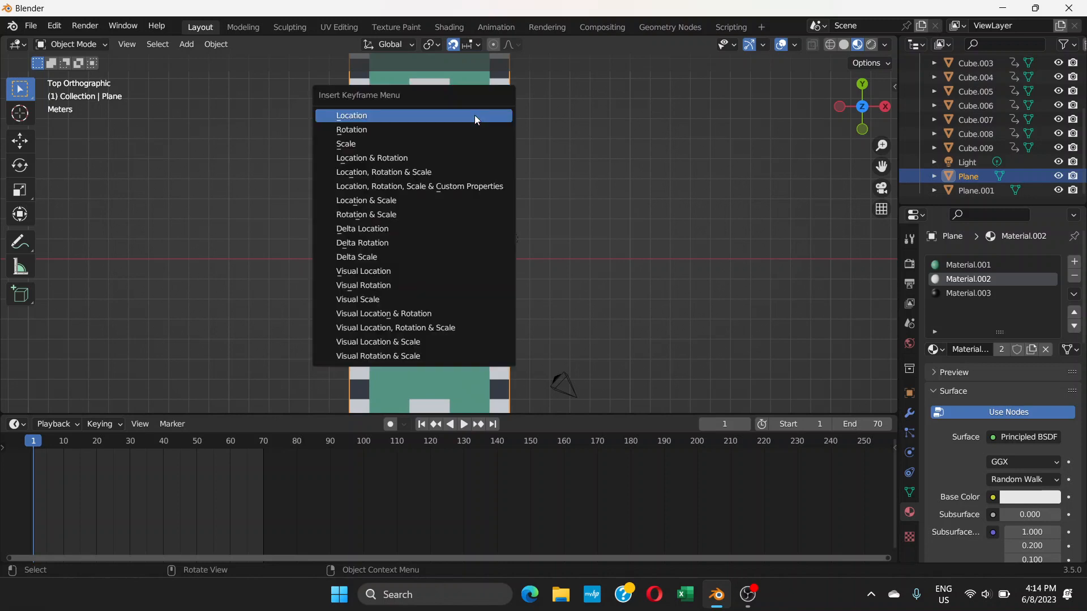
pyautogui.click(474, 114)
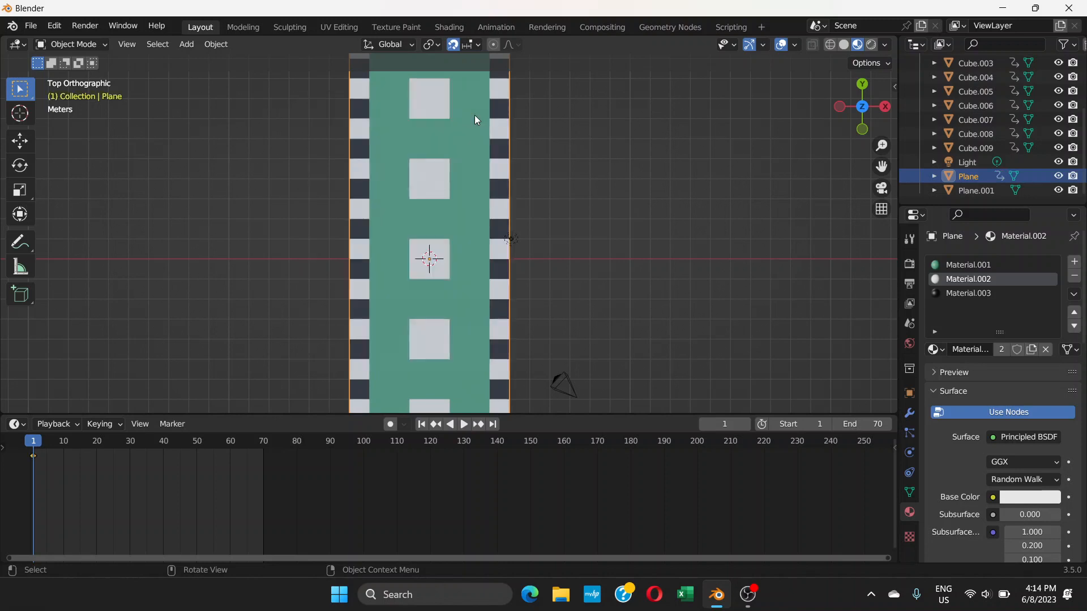
# At frame 70, move the upper plane one cube spacing along negative Y and insert a Location keyframe.
pyautogui.click(263, 440)
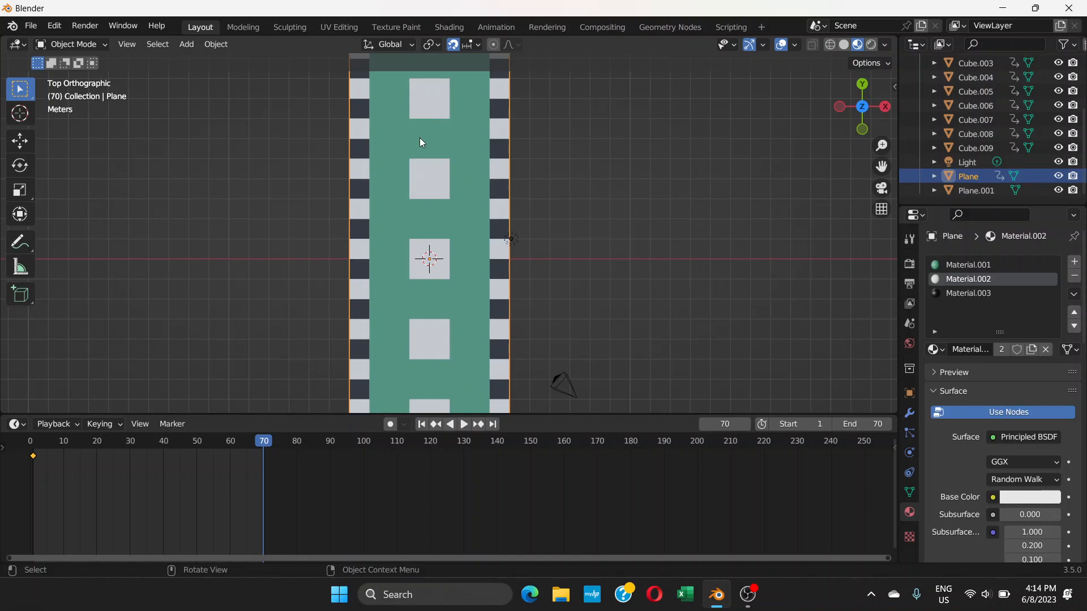
pyautogui.press('g')
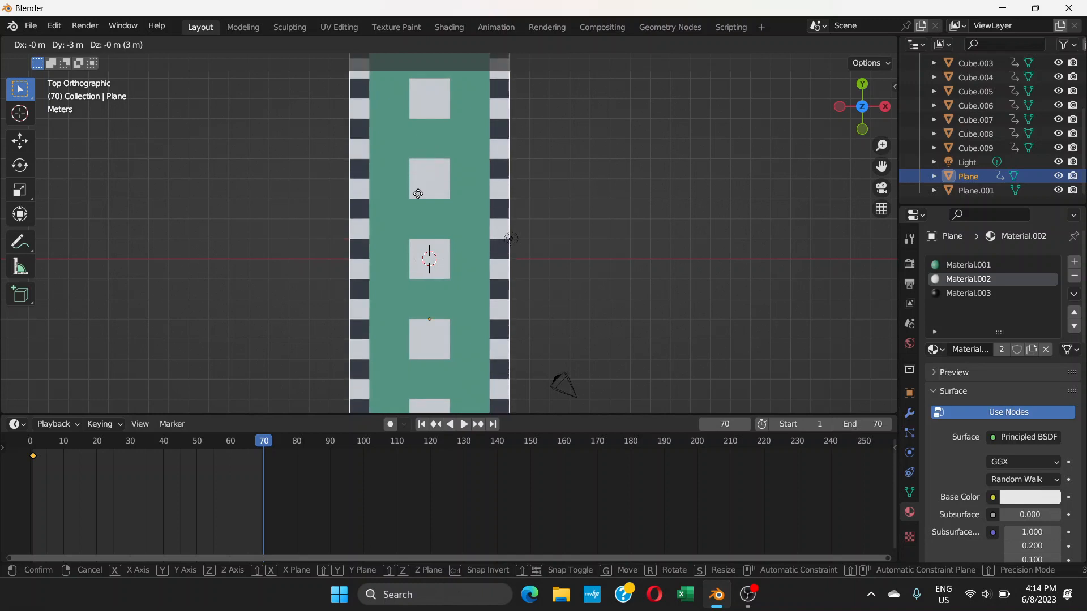
pyautogui.click(416, 213)
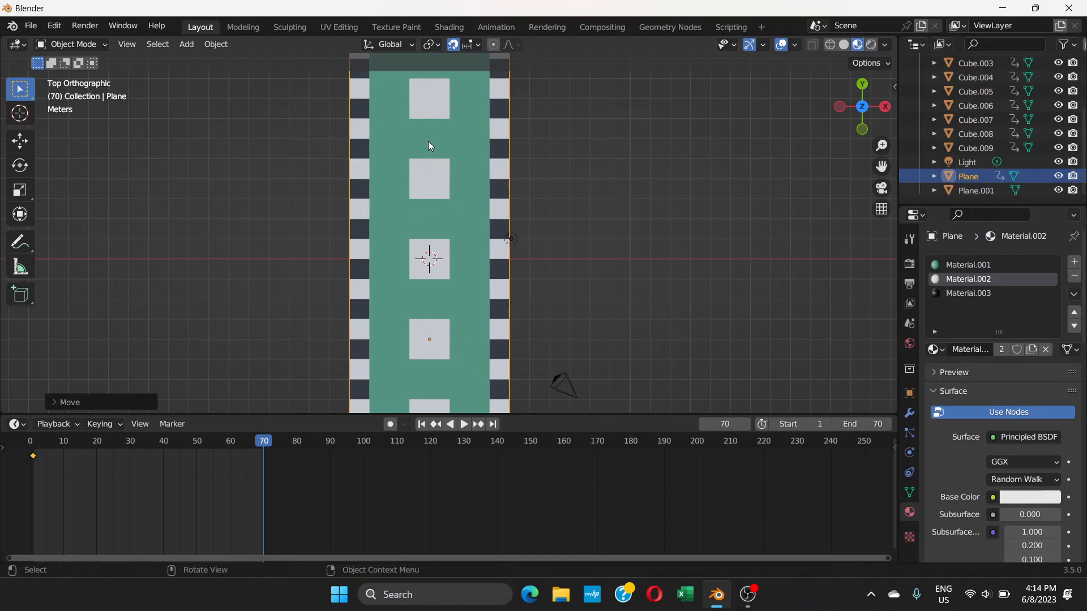
pyautogui.press('i')
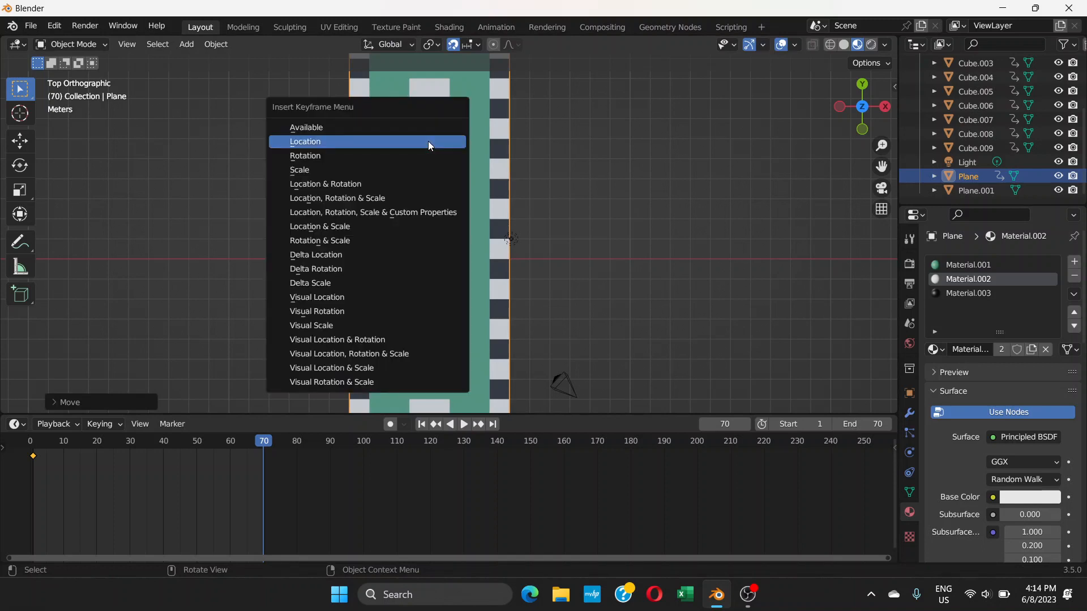
pyautogui.click(429, 143)
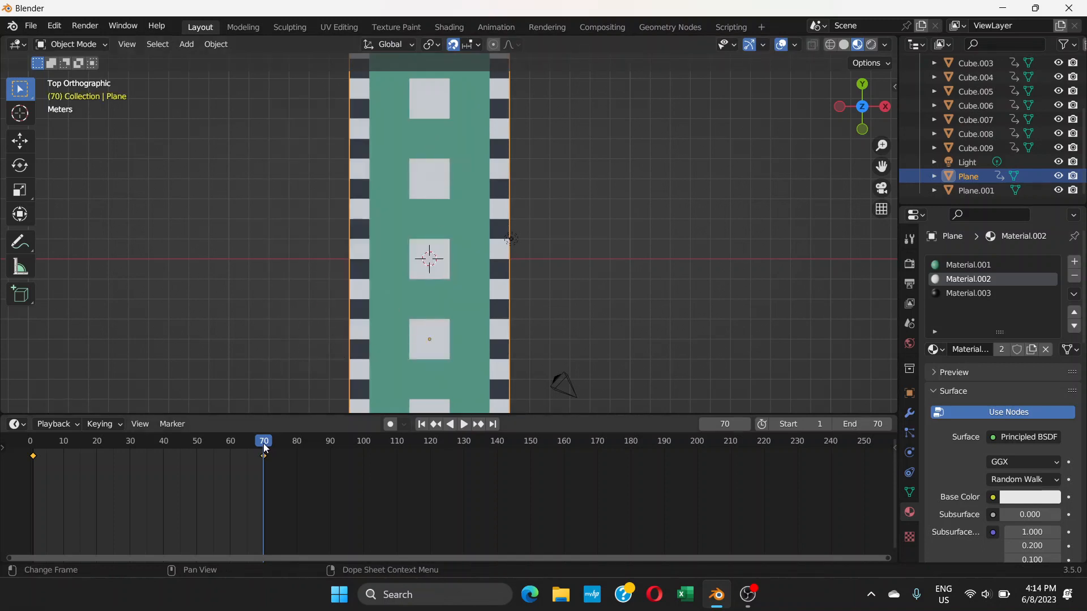
# Scrub back to frame 43 and examine the animated cubes and plane in a perspective view.
pyautogui.moveTo(263, 443); pyautogui.dragTo(172, 457)
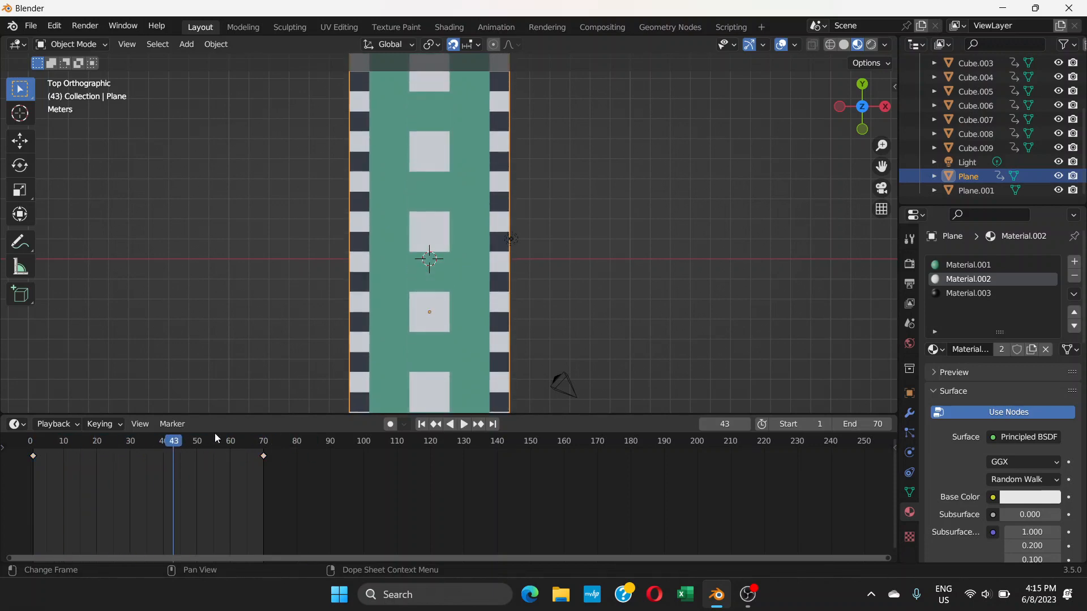
pyautogui.moveTo(455, 263); pyautogui.dragTo(475, 283, button='middle')
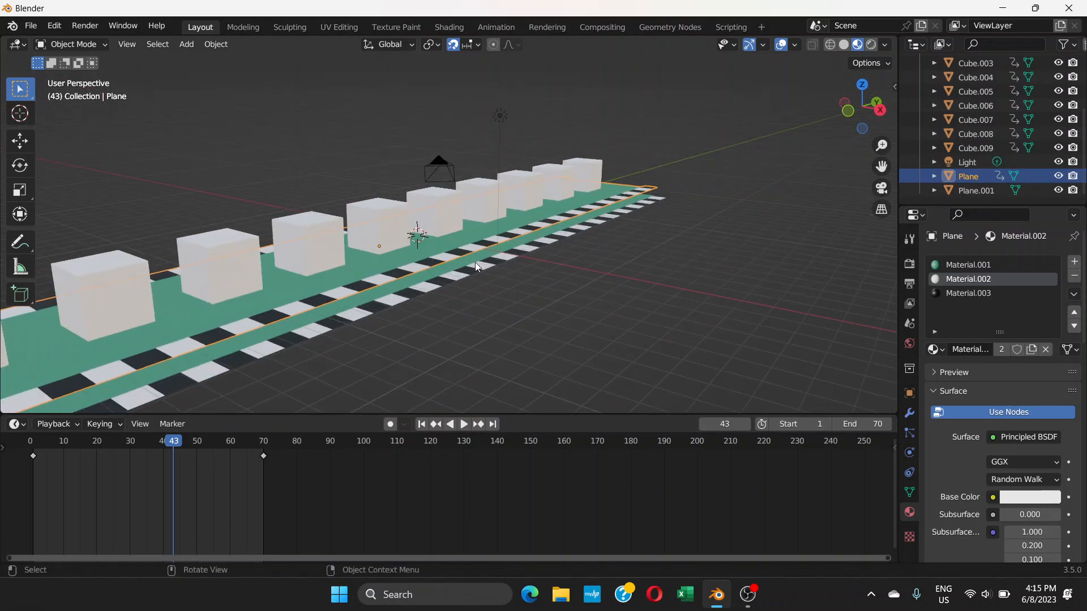
# Hide the upper checkered plane so the lower one is exposed.
pyautogui.moveTo(478, 265); pyautogui.dragTo(451, 258, button='middle')
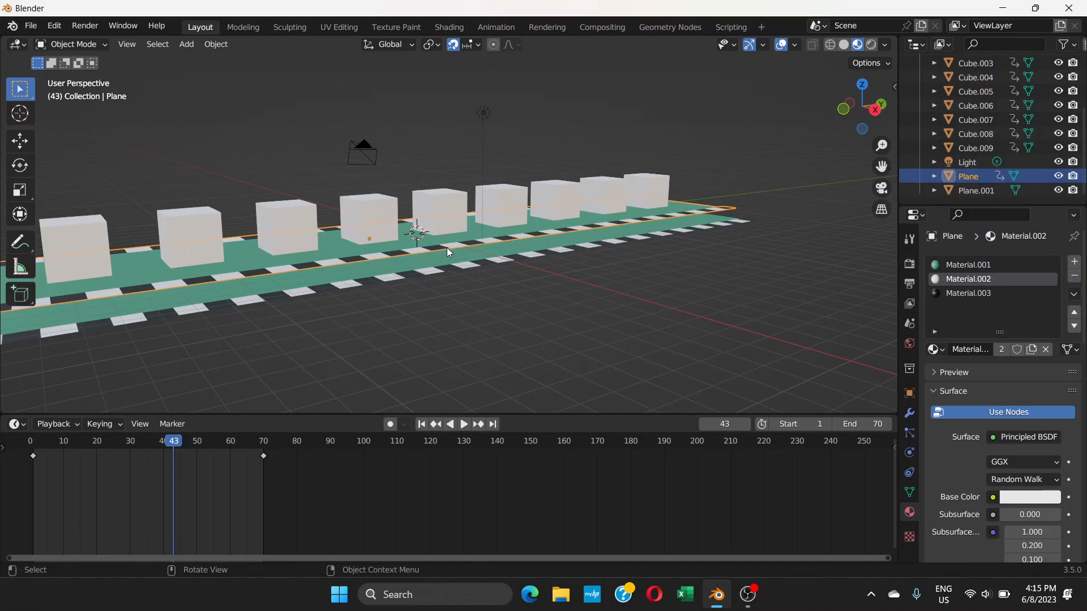
pyautogui.press('h')
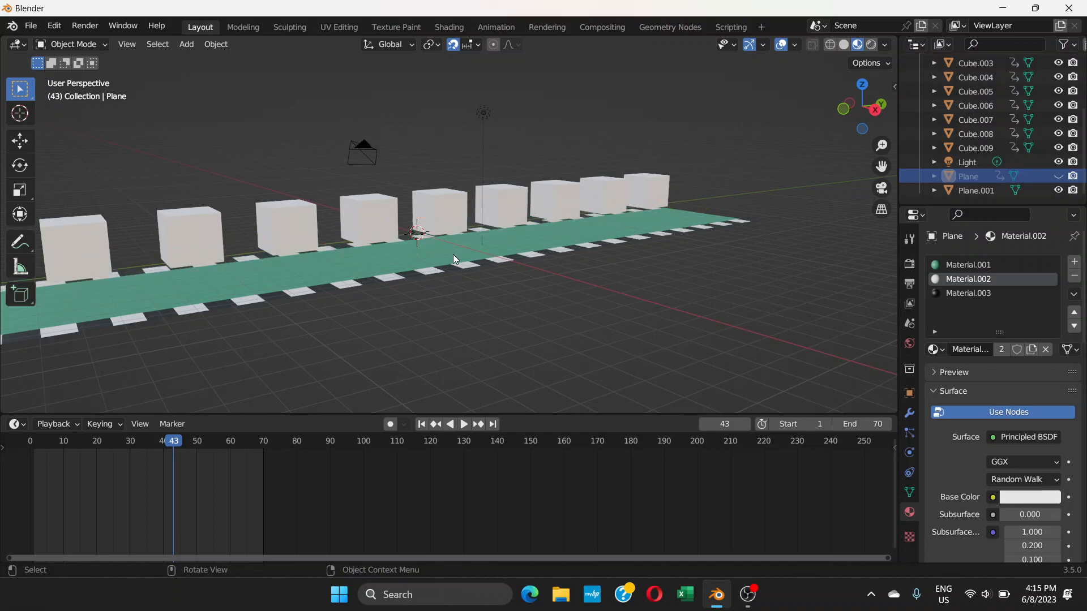
pyautogui.moveTo(453, 254); pyautogui.dragTo(478, 284, button='middle')
# Select the lower checkered plane and insert a Location keyframe for it at frame 1.
pyautogui.click(446, 278)
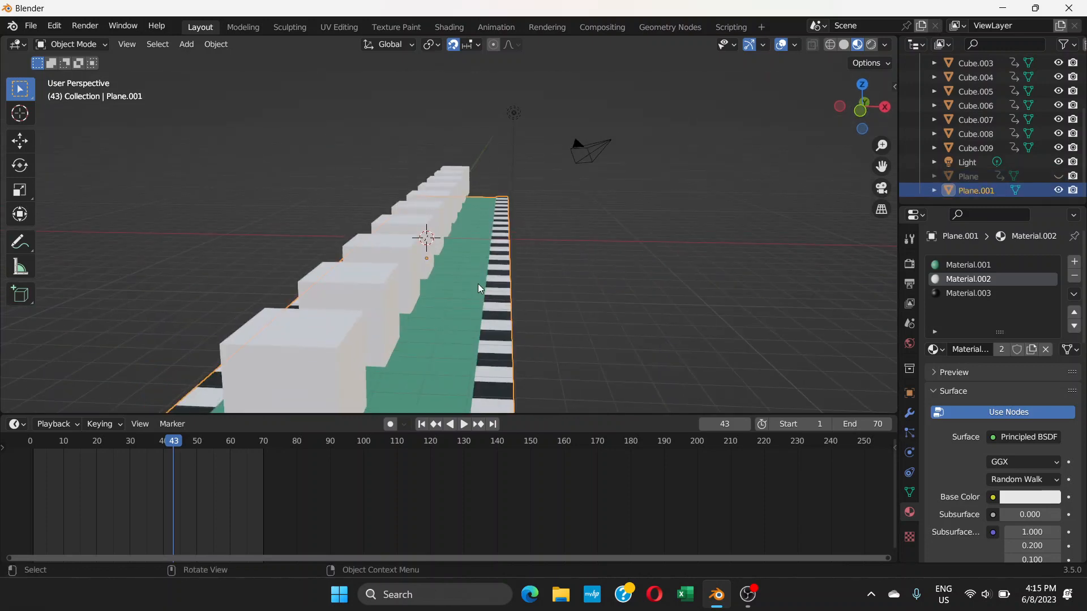
pyautogui.press('KP_7')
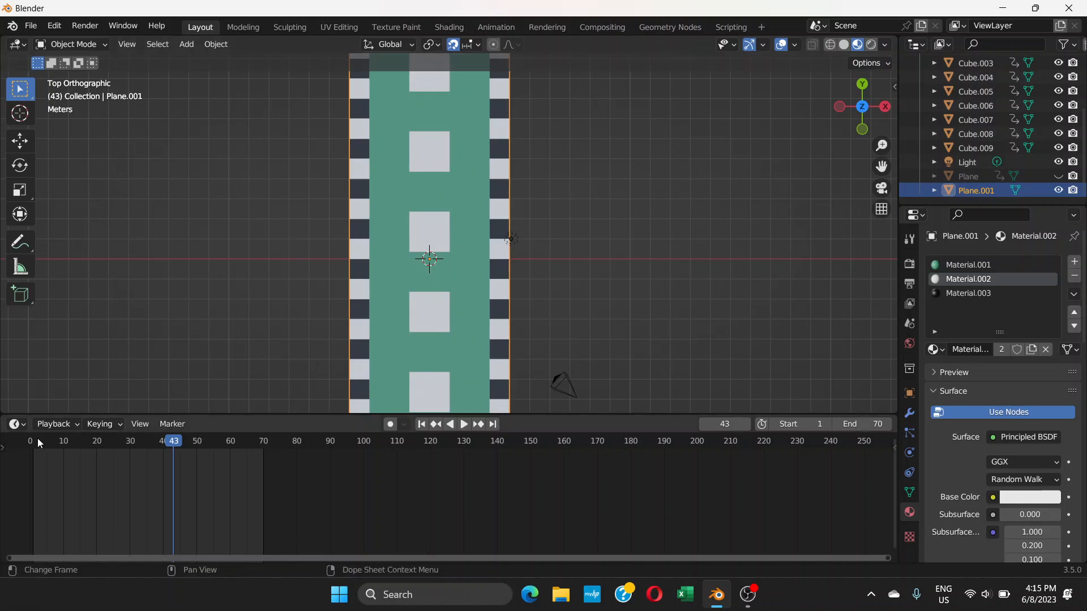
pyautogui.moveTo(173, 447); pyautogui.dragTo(34, 461)
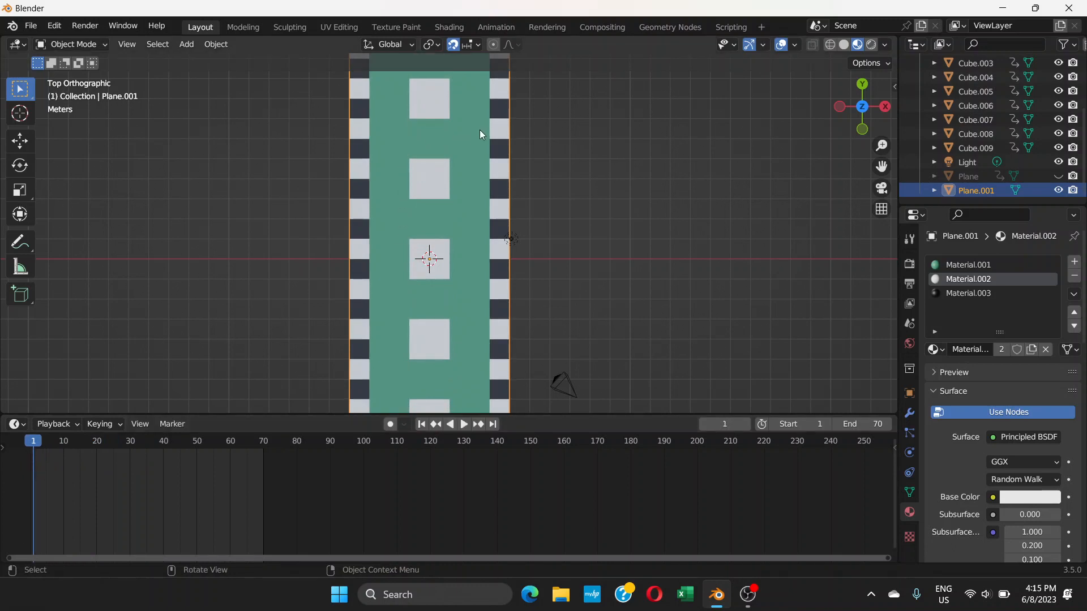
pyautogui.press('i')
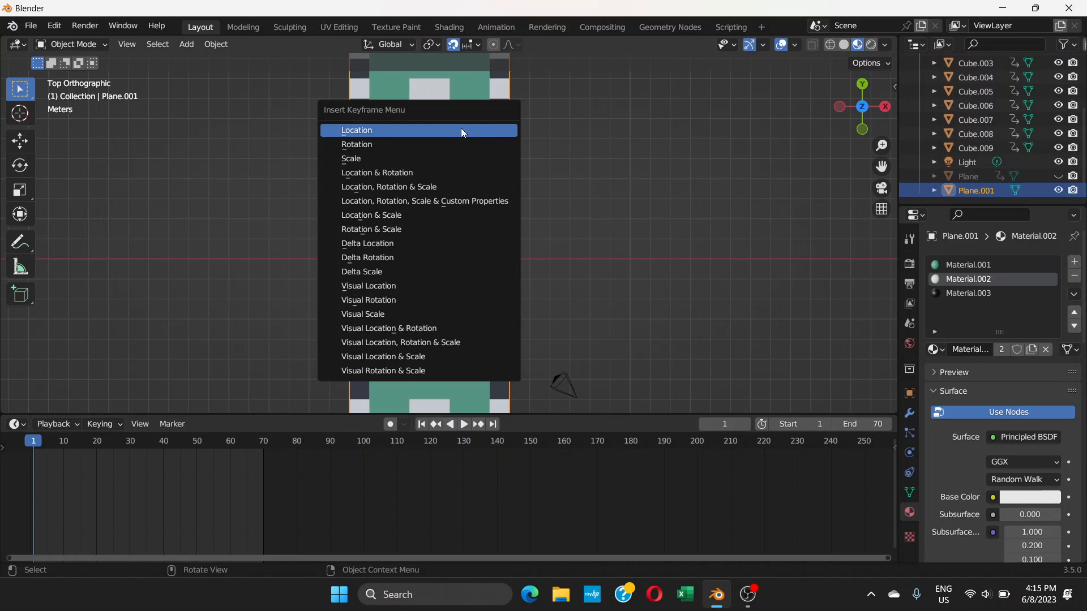
pyautogui.click(461, 129)
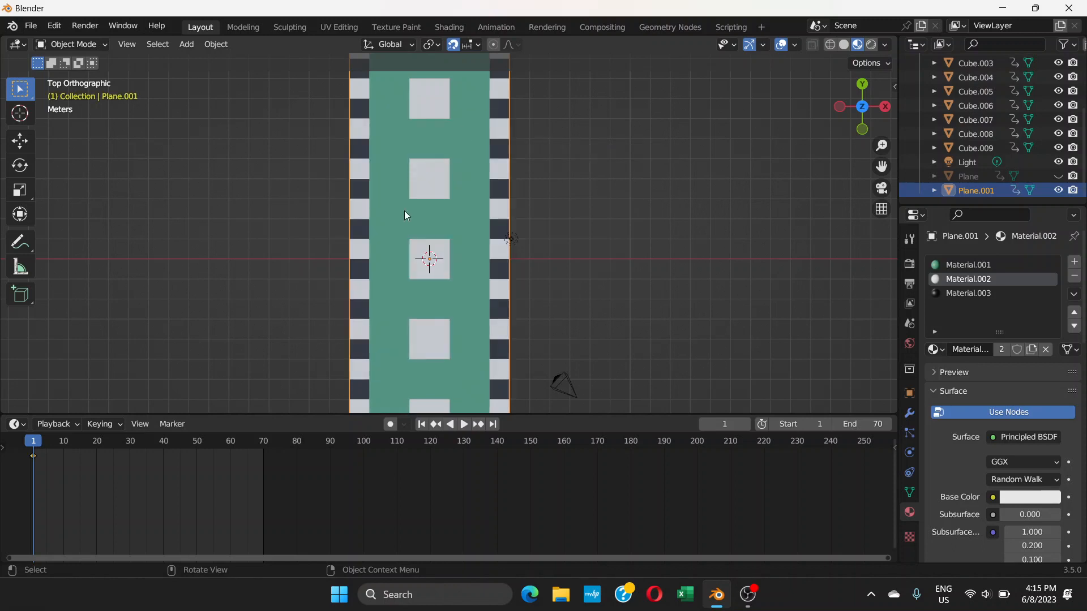
# At frame 70, move the lower plane 4 m along positive Y and insert a Location keyframe.
pyautogui.click(262, 440)
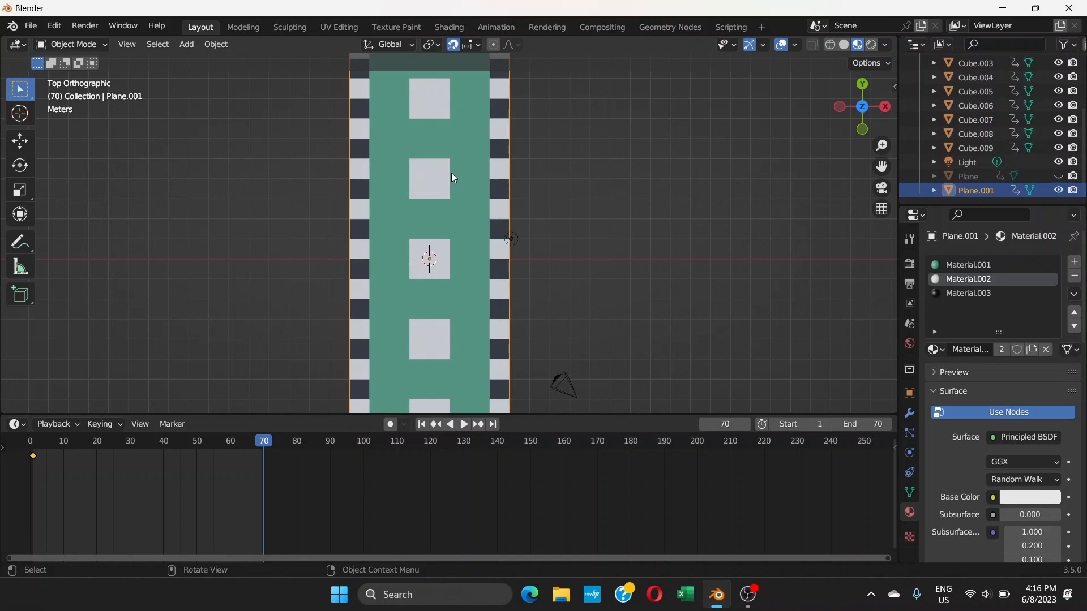
pyautogui.press('g')
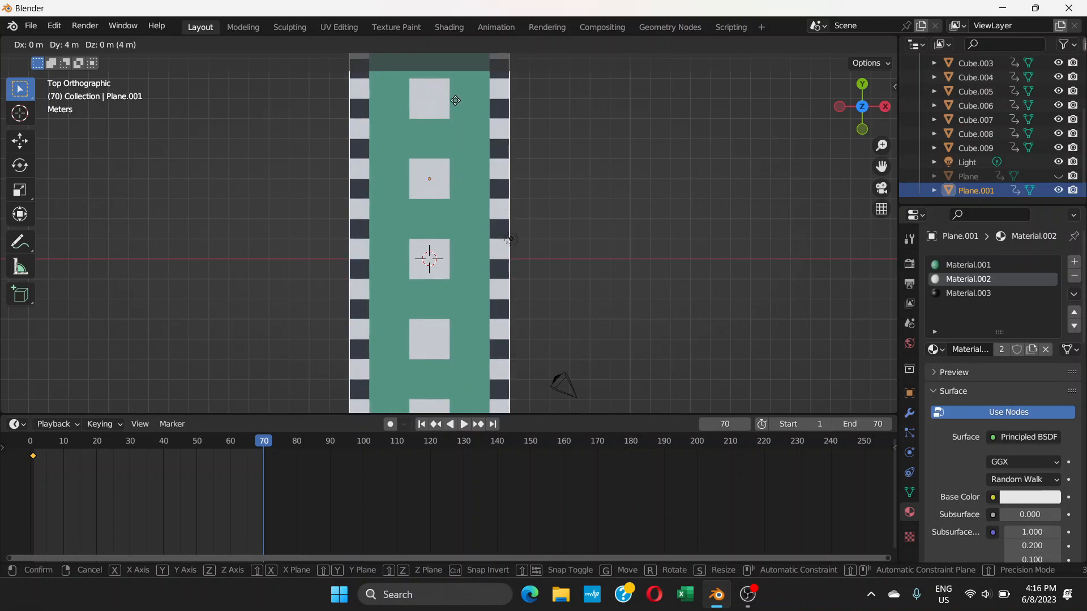
pyautogui.click(455, 100)
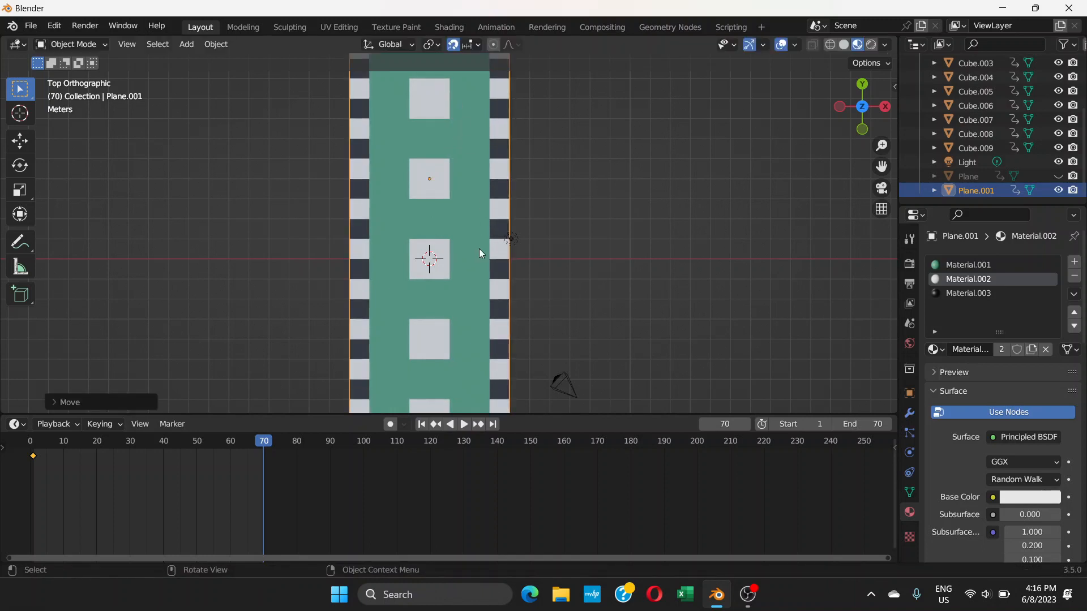
pyautogui.press('i')
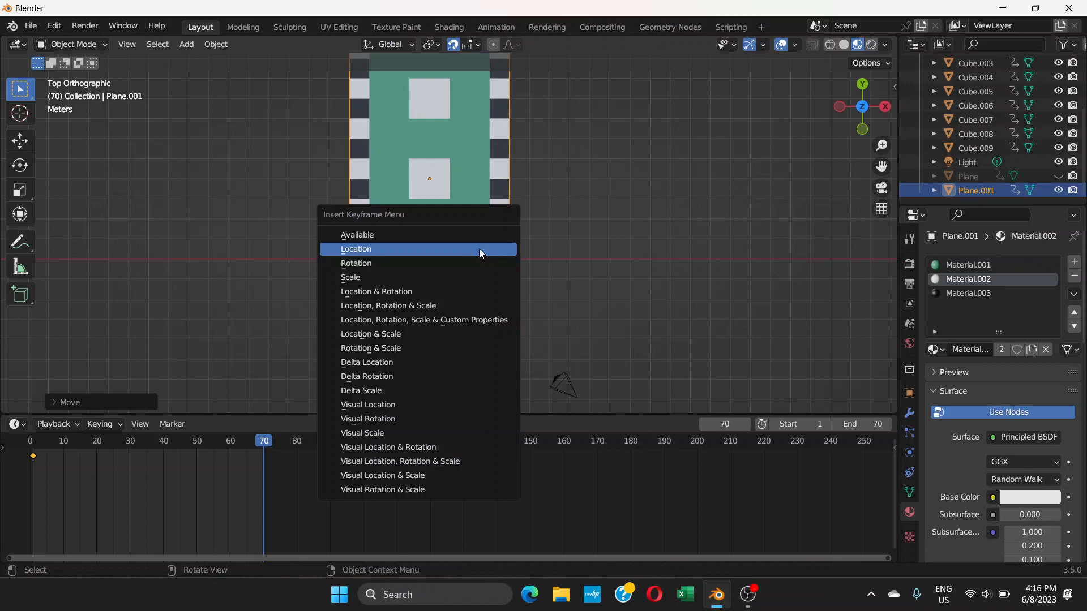
pyautogui.click(409, 249)
# Scrub through the frames in a perspective view to check the lower plane's motion, and return to frame 1.
pyautogui.moveTo(262, 442)
pyautogui.mouseDown()
pyautogui.moveTo(60, 458)
pyautogui.moveTo(267, 445)
pyautogui.mouseUp()
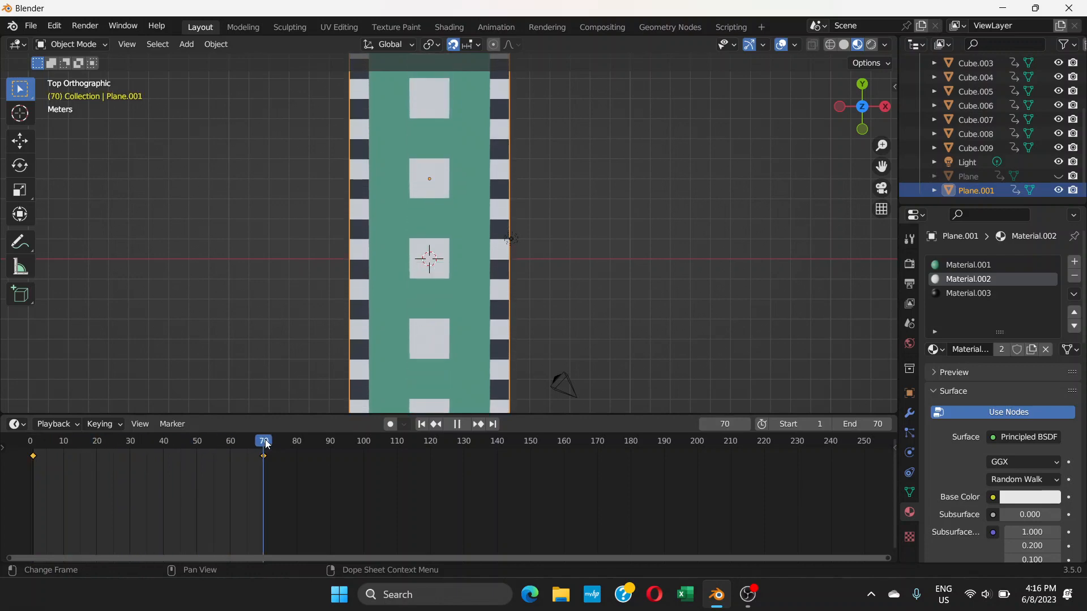
pyautogui.moveTo(328, 284); pyautogui.dragTo(503, 147, button='middle')
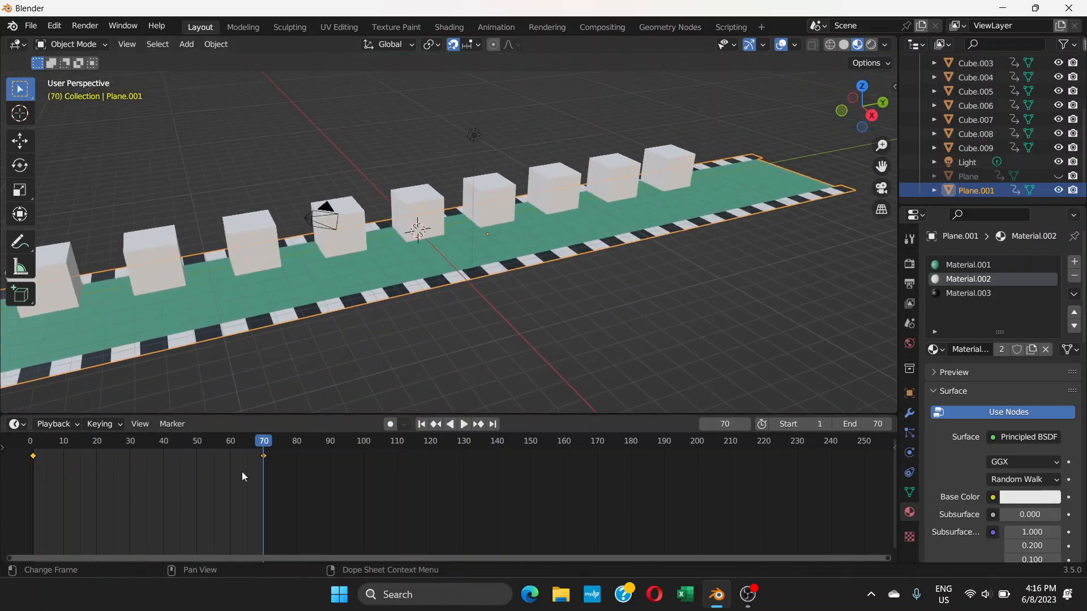
pyautogui.moveTo(263, 441); pyautogui.dragTo(7, 452)
pyautogui.moveTo(156, 452); pyautogui.dragTo(32, 450)
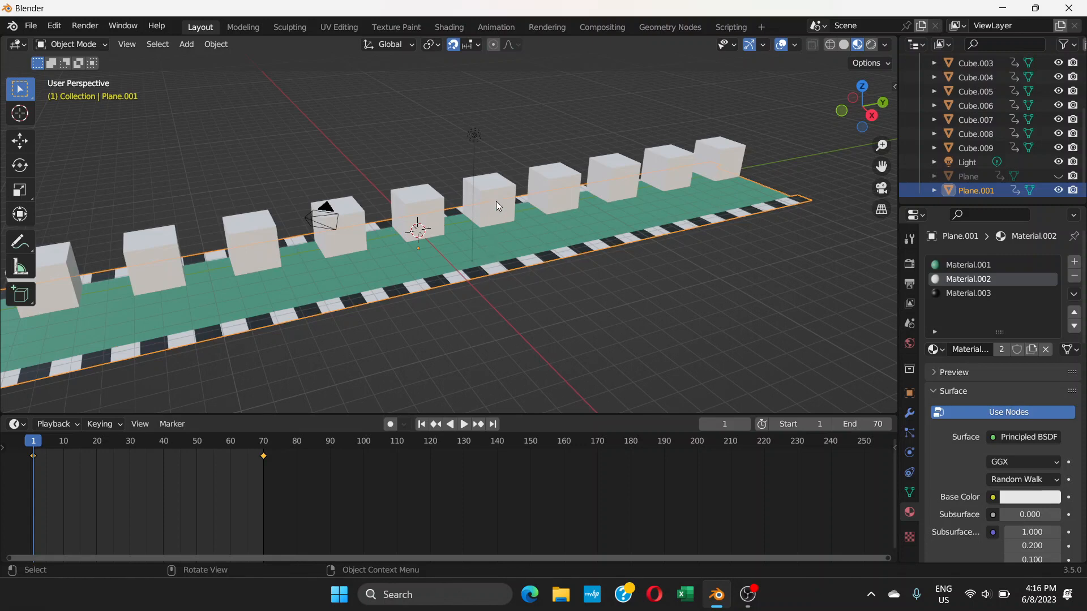
# Unhide the upper plane and preview both planes' motion, stopping at frame 17.
pyautogui.hotkey('alt', 'h')
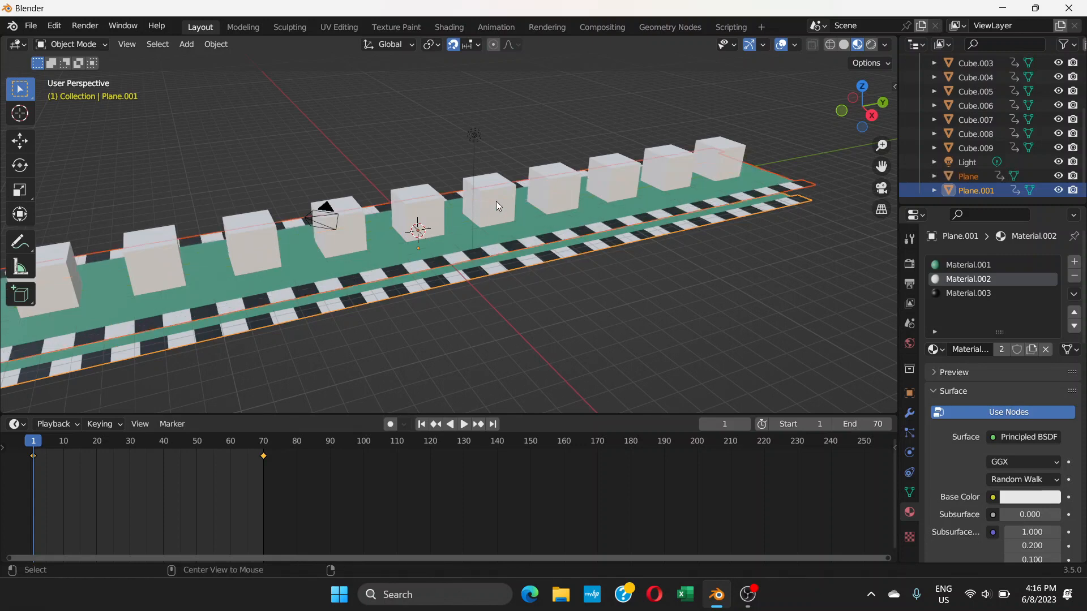
pyautogui.press('space')
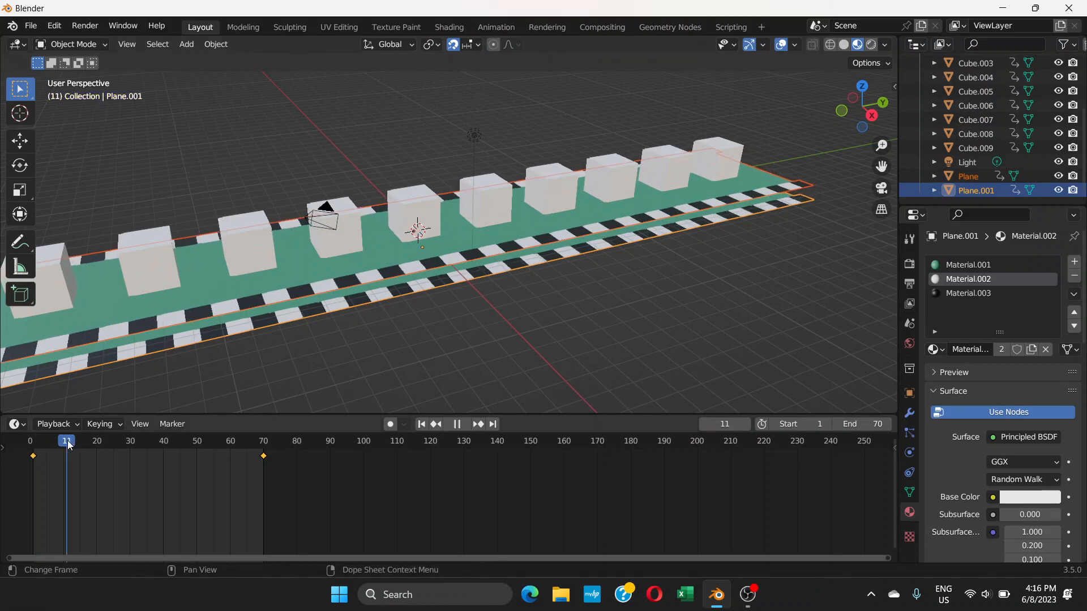
pyautogui.moveTo(264, 441); pyautogui.dragTo(91, 437)
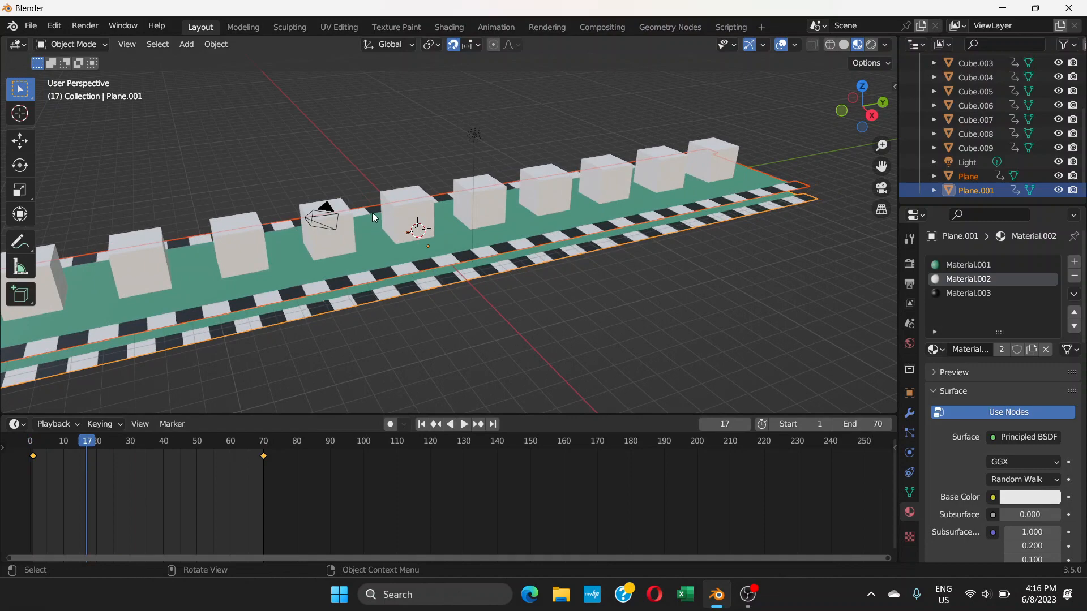
# Enlarge the 3D view, frame the row of cubes closely, and align the active camera to this view.
pyautogui.scroll(2, 373, 212)
pyautogui.keyDown('shift'); pyautogui.moveTo(426, 215); pyautogui.dragTo(542, 191, button='middle'); pyautogui.keyUp('shift')
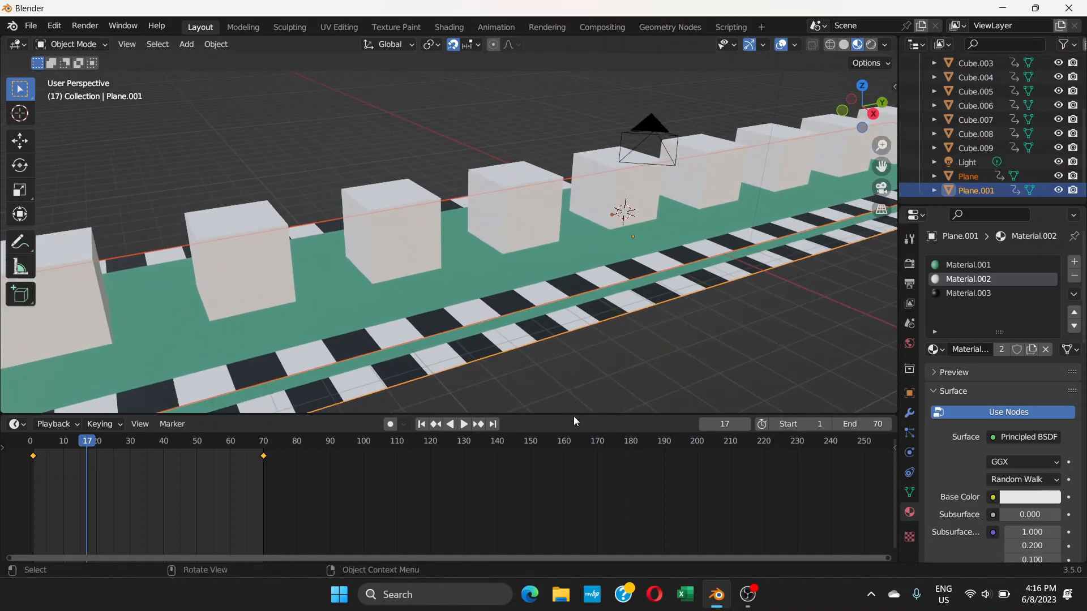
pyautogui.moveTo(573, 421); pyautogui.dragTo(568, 544)
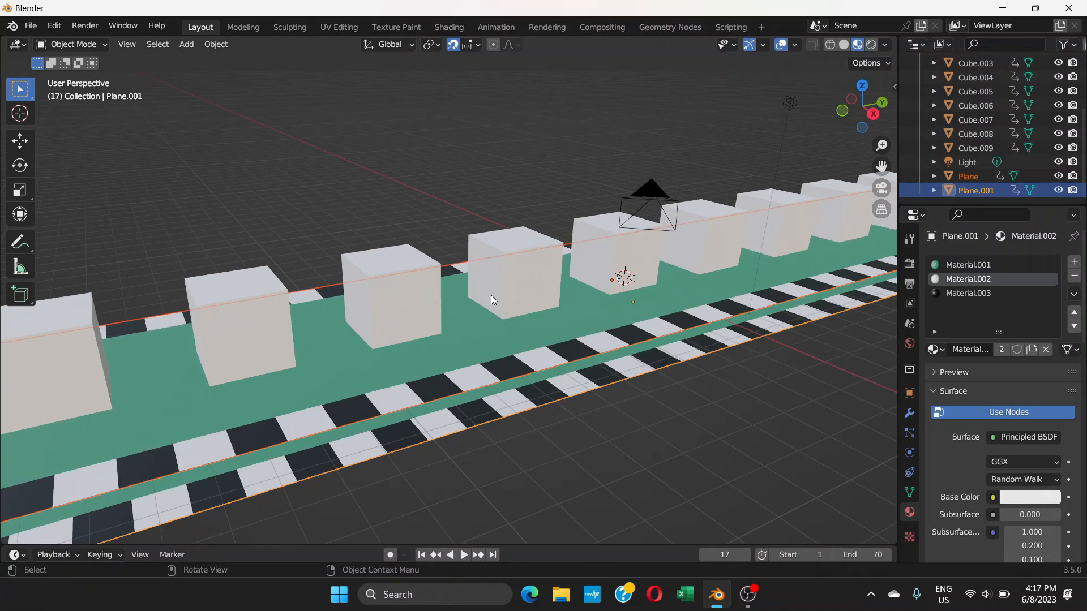
pyautogui.click(129, 45)
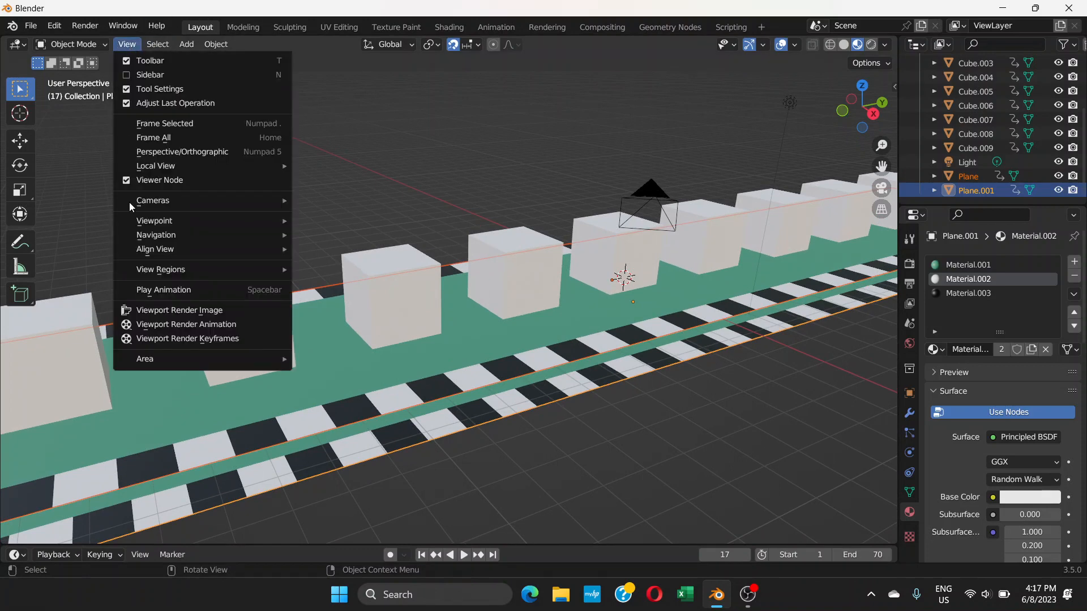
pyautogui.moveTo(141, 255)
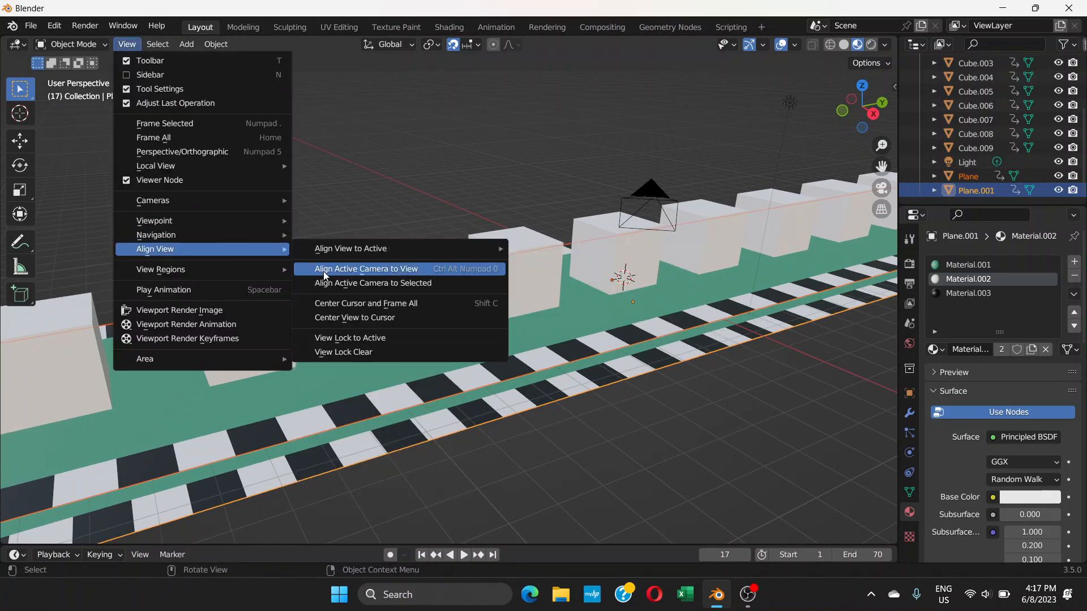
pyautogui.click(390, 269)
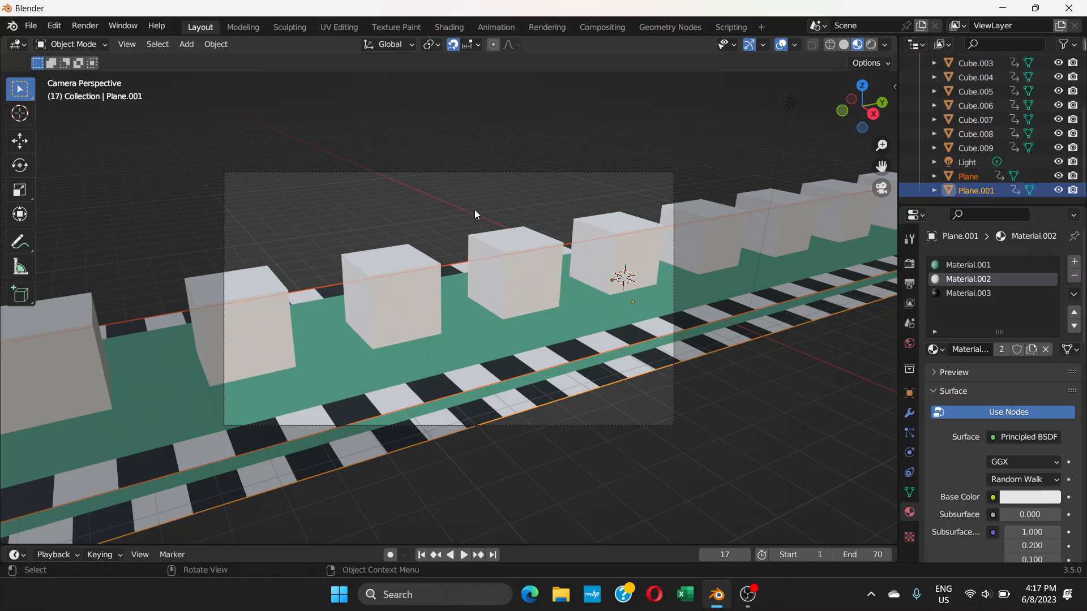
# Play the animation through the camera to check the motion, and return to a free perspective view.
pyautogui.press('space')
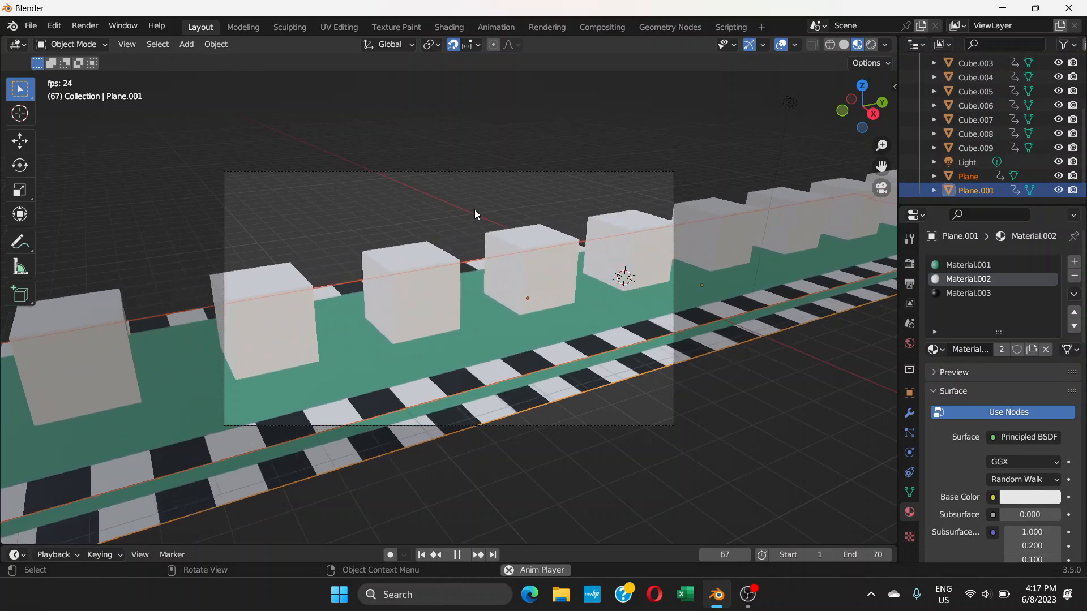
pyautogui.press('space')
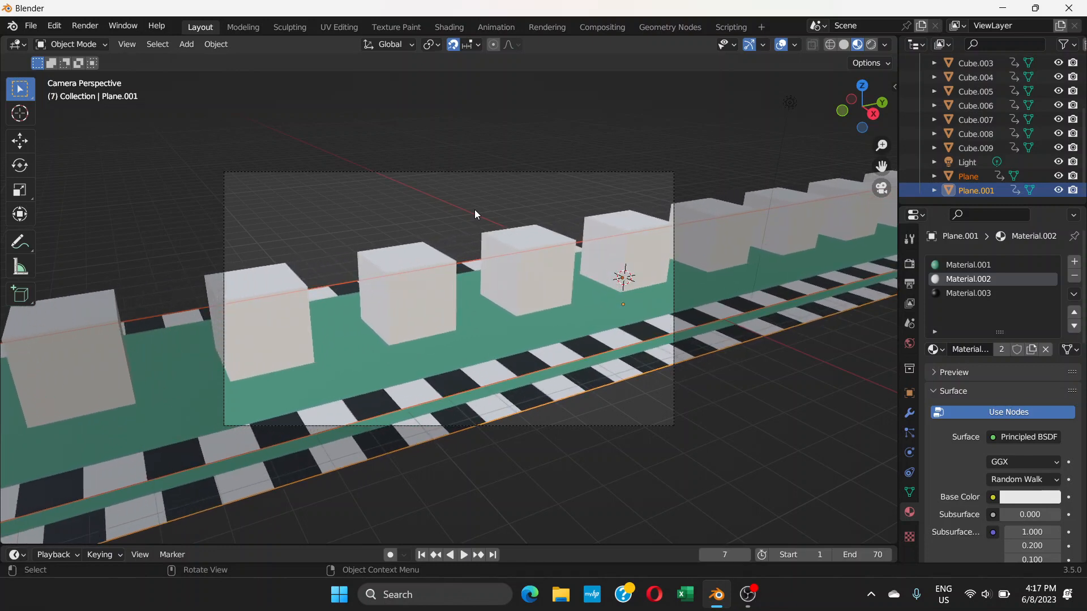
pyautogui.moveTo(475, 214); pyautogui.dragTo(606, 371, button='middle')
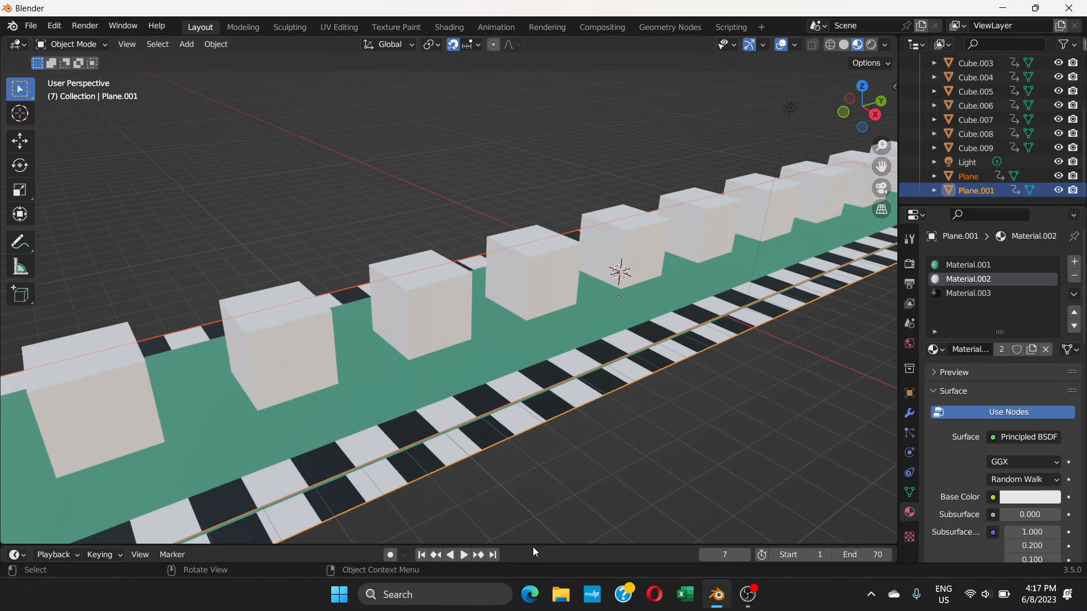
# Enlarge the timeline area and switch it to the Graph Editor.
pyautogui.moveTo(531, 545); pyautogui.dragTo(493, 399)
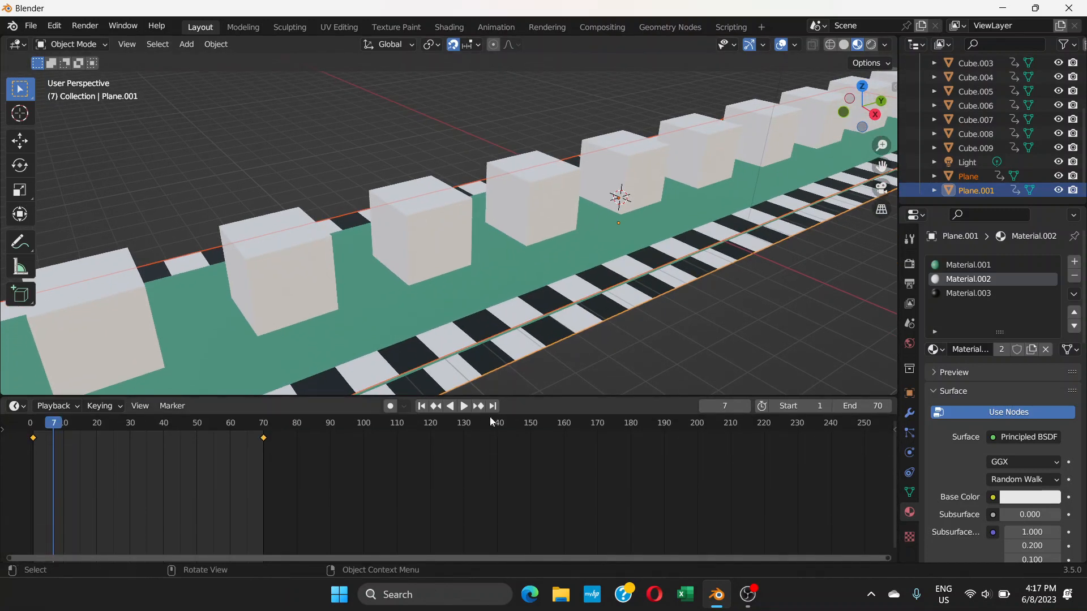
pyautogui.click(16, 406)
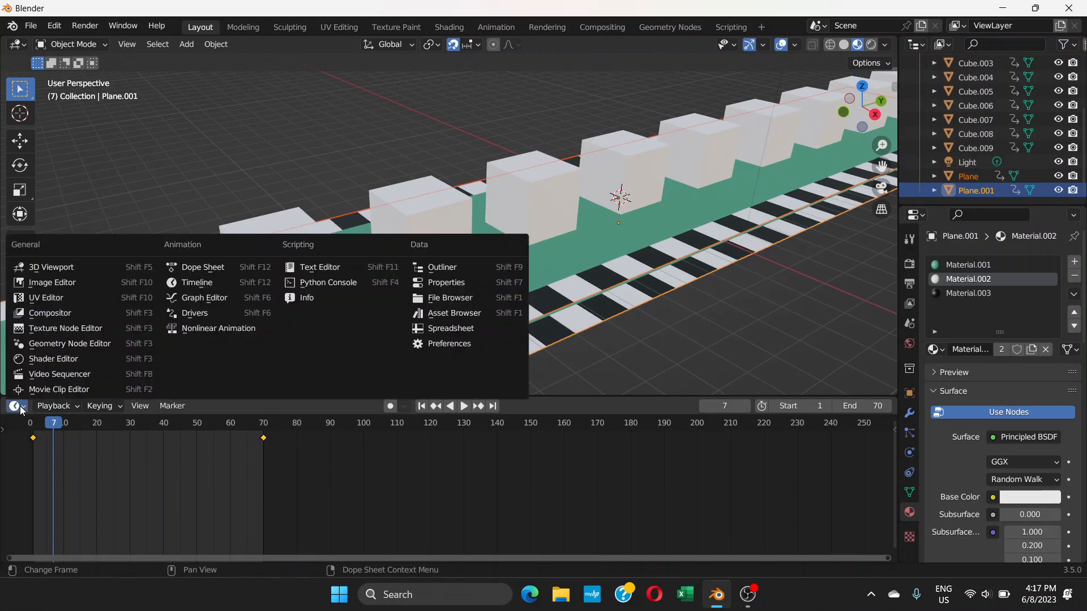
pyautogui.click(204, 298)
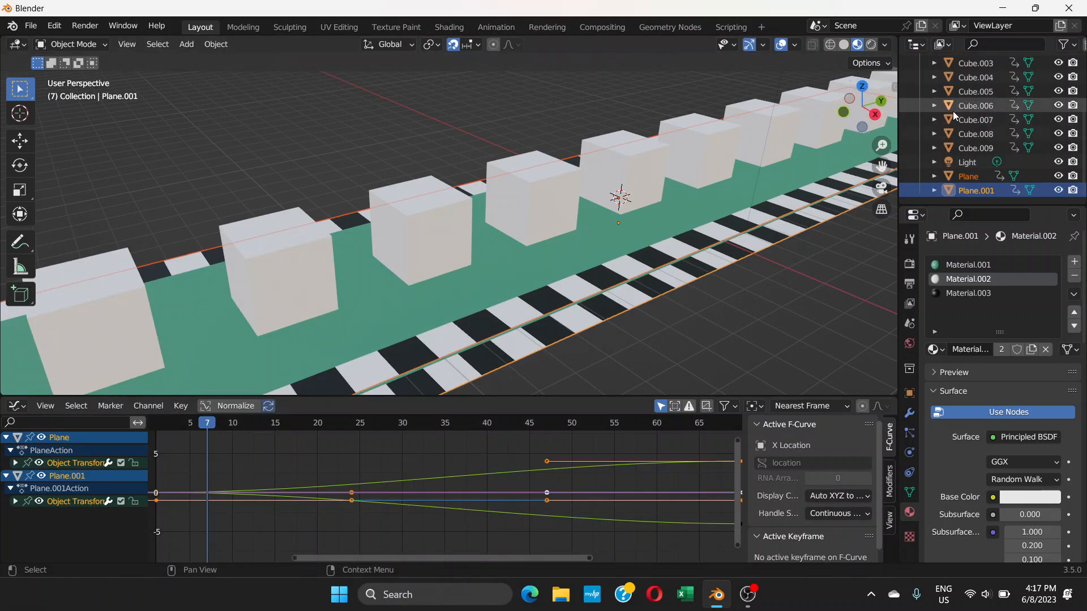
# Select all ten cubes, Cube through Cube.009, and try to set their keyframe interpolation to Linear.
pyautogui.scroll(5, 977, 111)
pyautogui.click(978, 107)
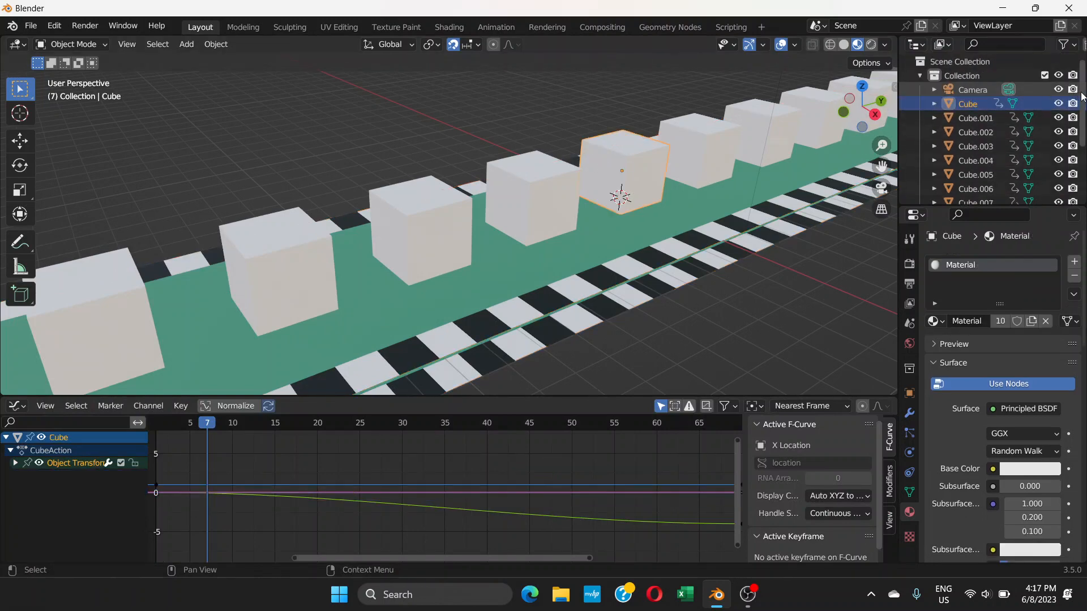
pyautogui.scroll(-1, 1080, 92)
pyautogui.moveTo(1082, 97); pyautogui.dragTo(1082, 187)
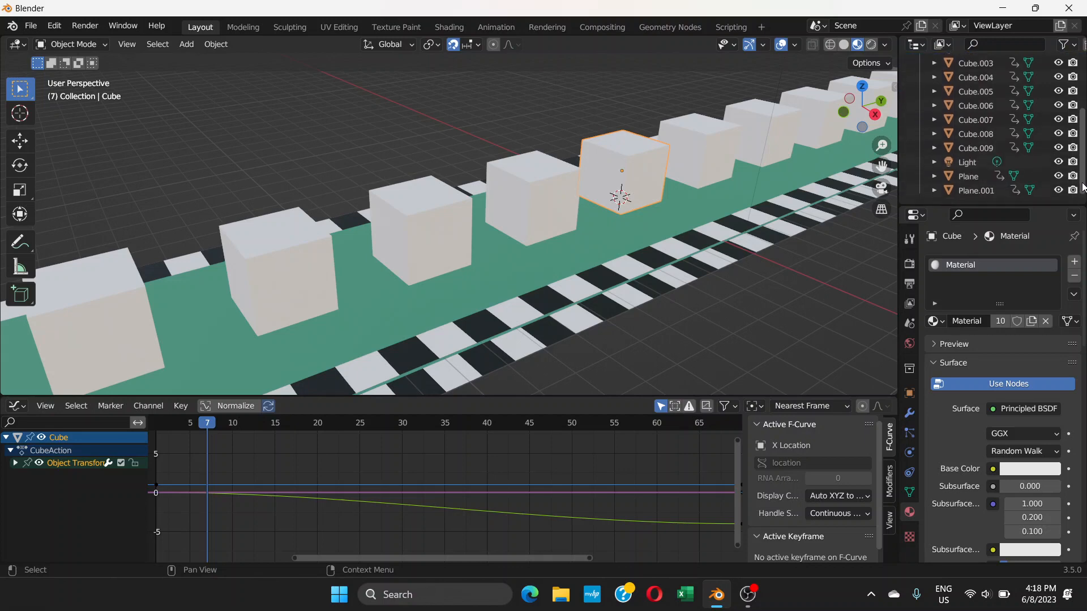
pyautogui.keyDown('shift'); pyautogui.click(995, 147); pyautogui.keyUp('shift')
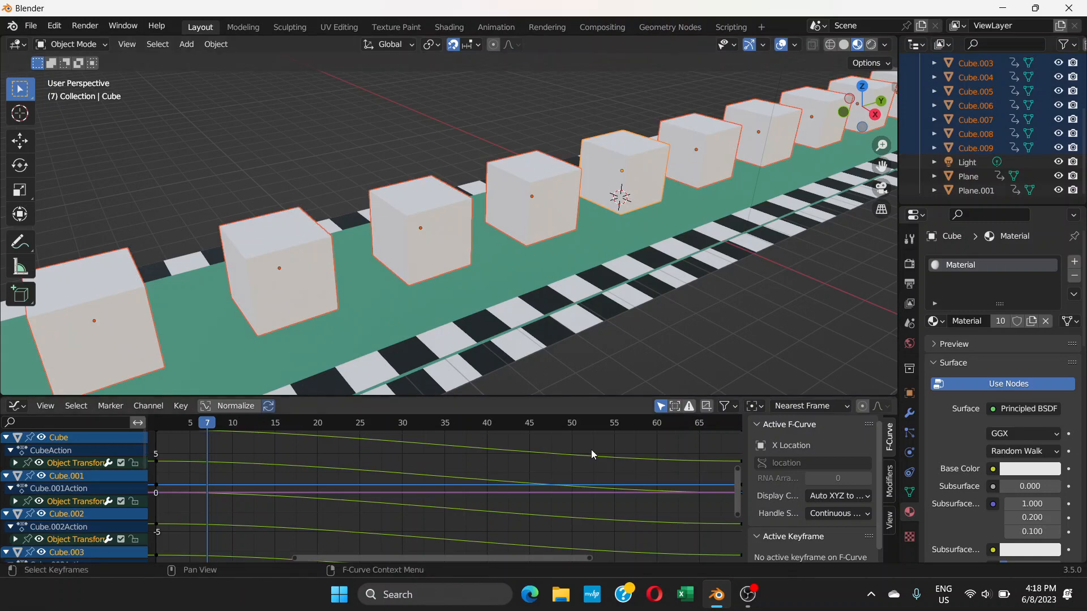
pyautogui.rightClick(452, 468)
pyautogui.moveTo(446, 467)
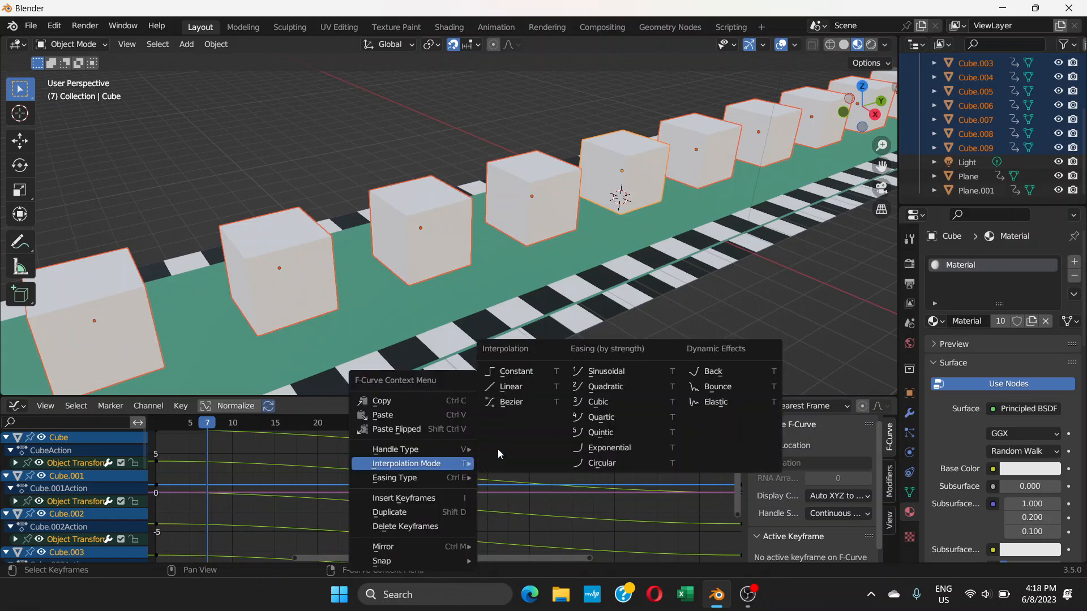
pyautogui.click(510, 387)
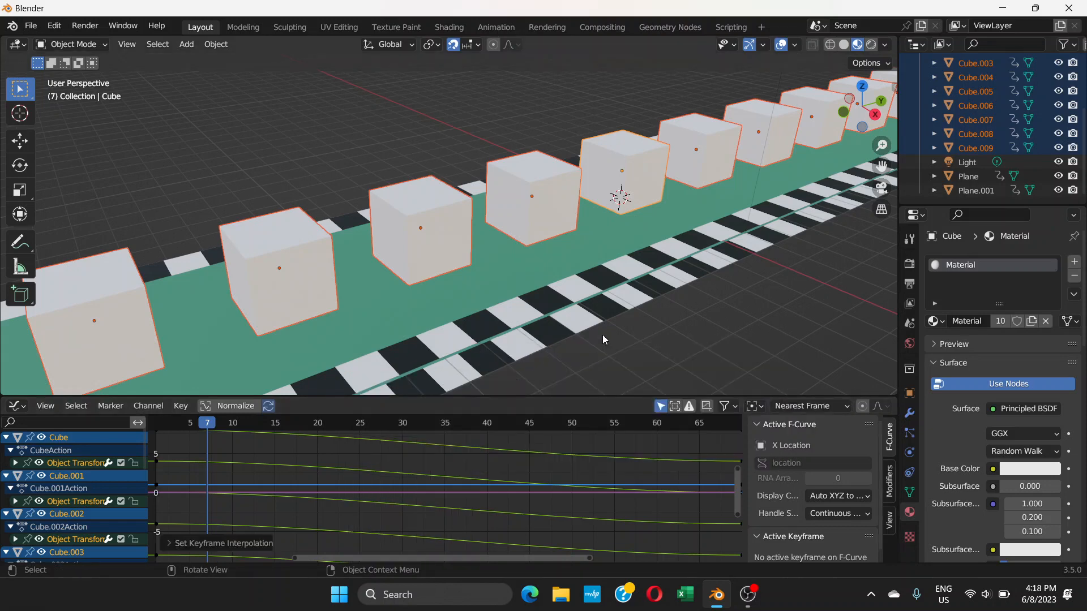
# Select Plane and try to set its keyframe interpolation to Linear.
pyautogui.click(548, 267)
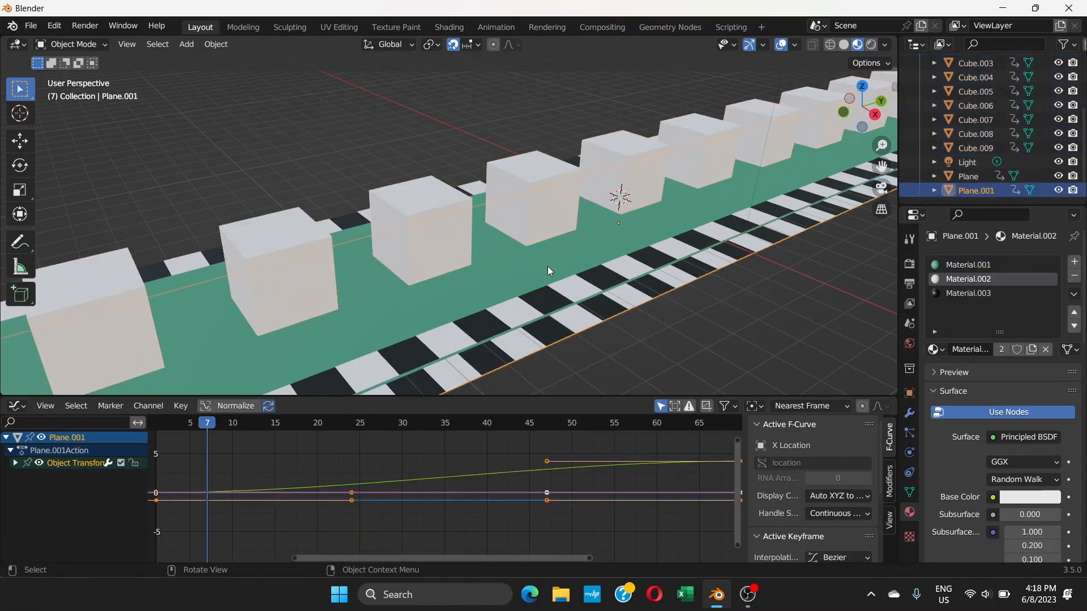
pyautogui.click(547, 262)
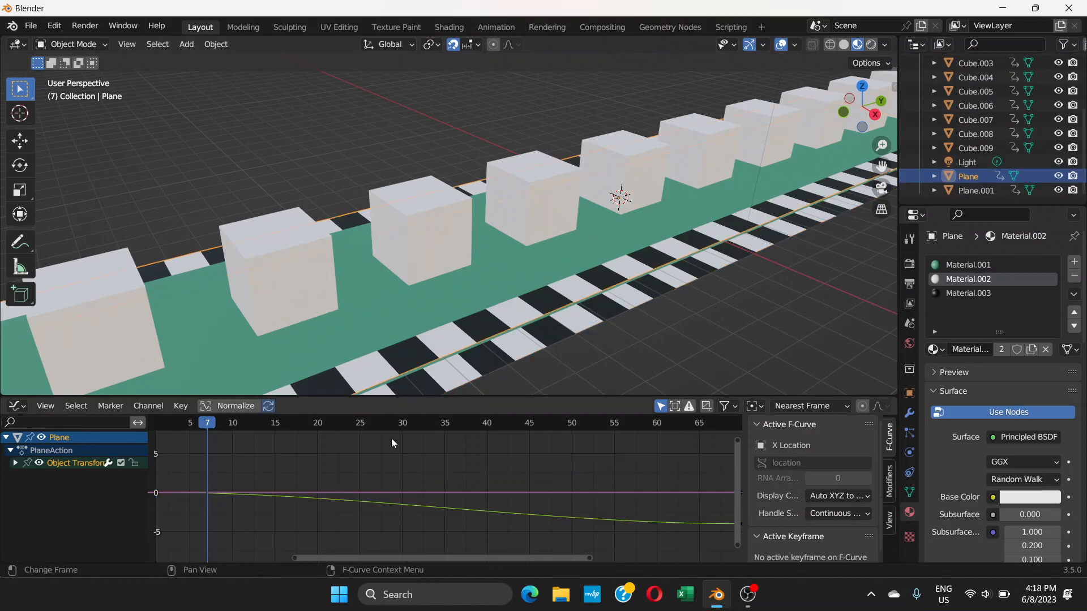
pyautogui.rightClick(419, 463)
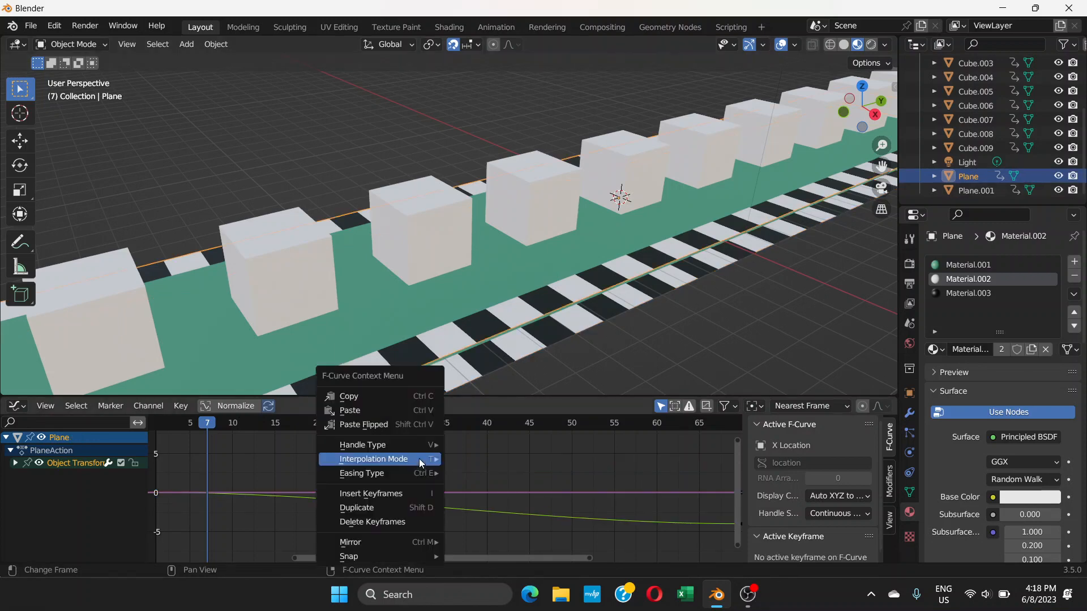
pyautogui.moveTo(419, 462)
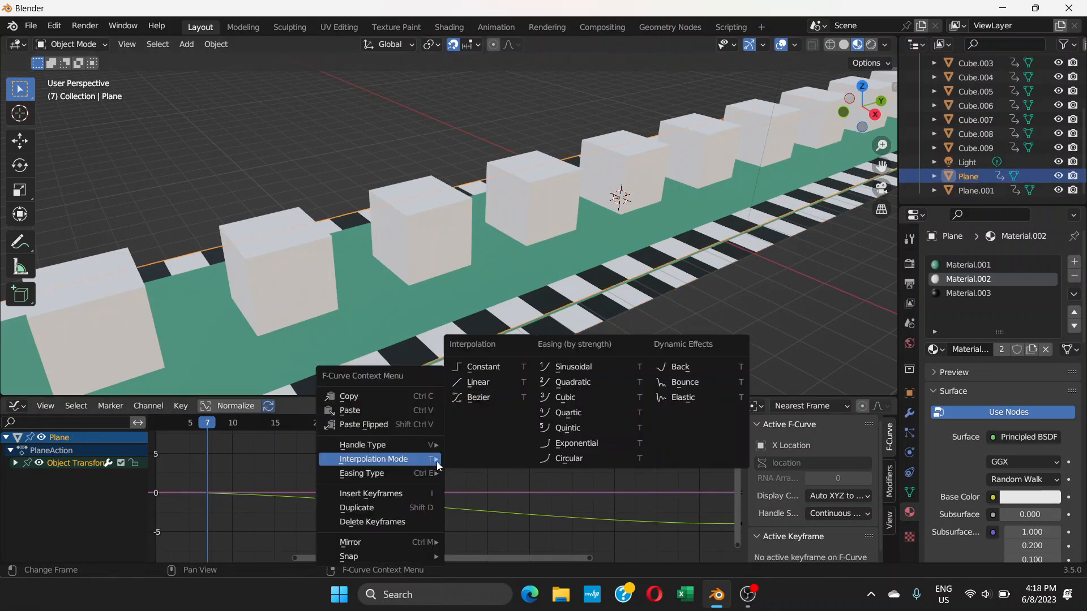
pyautogui.click(477, 385)
# Select Plane.001, the plane with the outer checkered border, and set its keyframe interpolation to Linear.
pyautogui.click(489, 365)
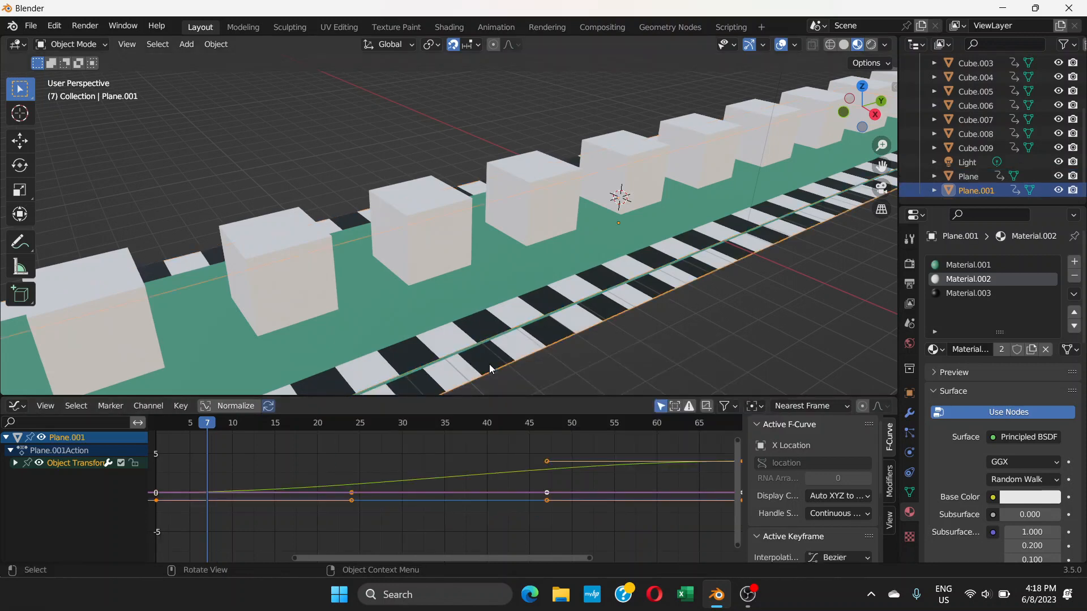
pyautogui.rightClick(395, 465)
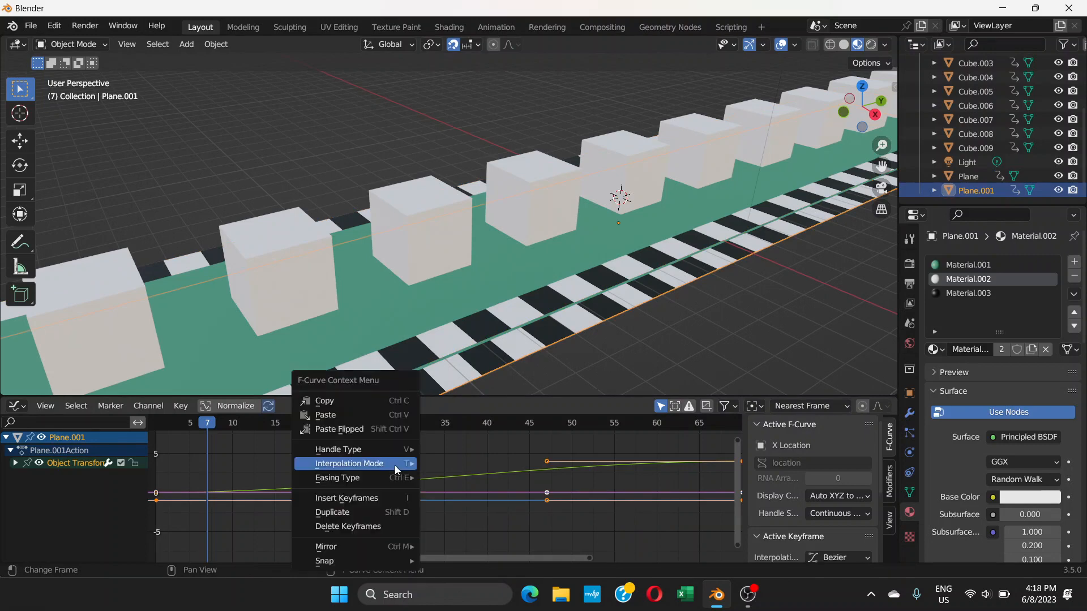
pyautogui.moveTo(395, 465)
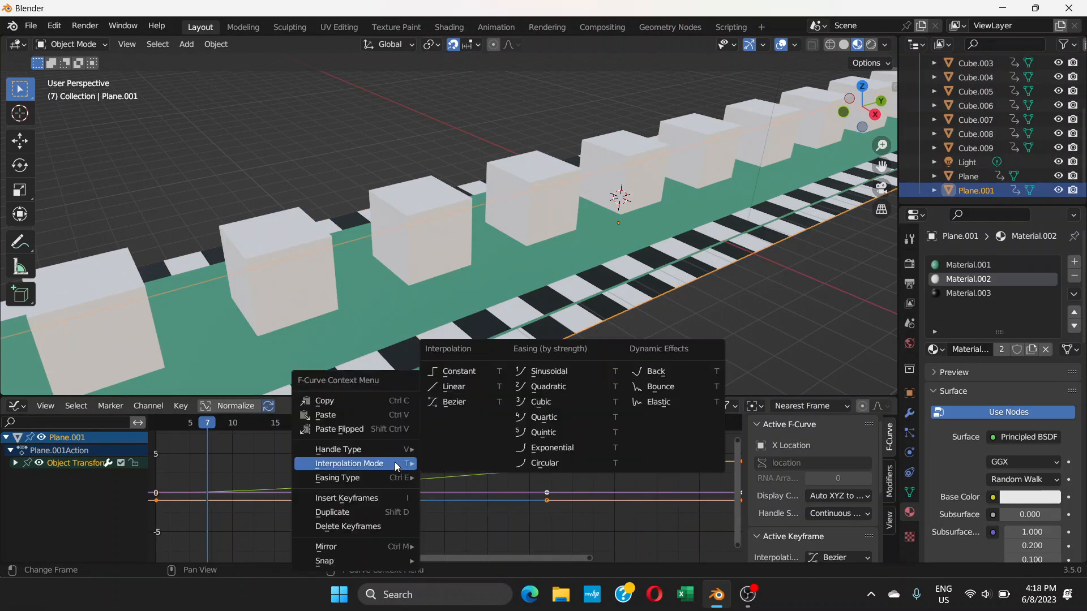
pyautogui.click(453, 386)
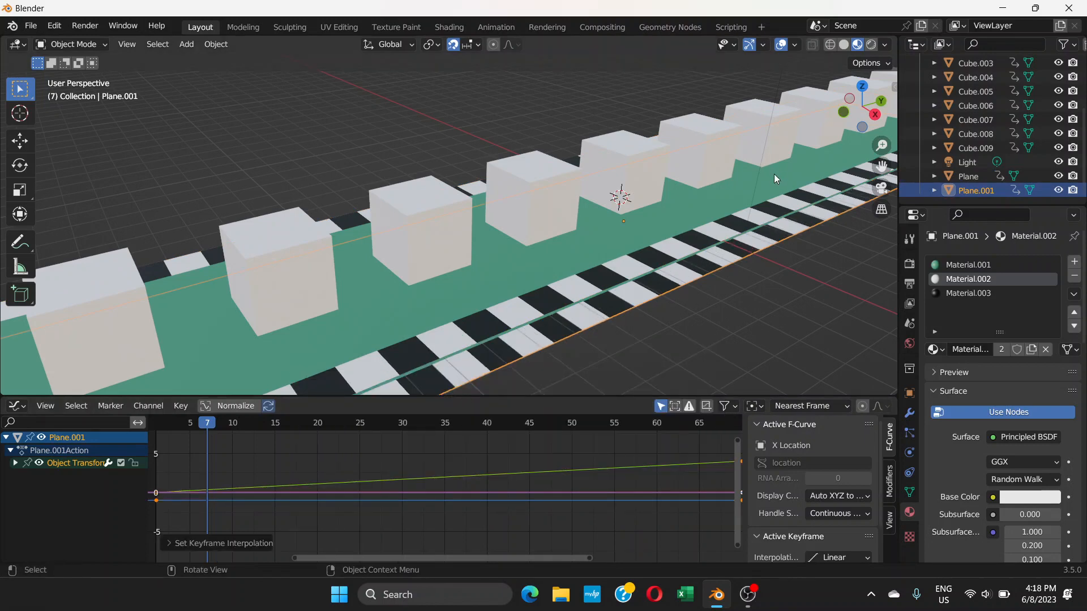
# Look through the camera, switch the Graph Editor area back to the Timeline, and shrink it to enlarge the 3D view.
pyautogui.click(880, 188)
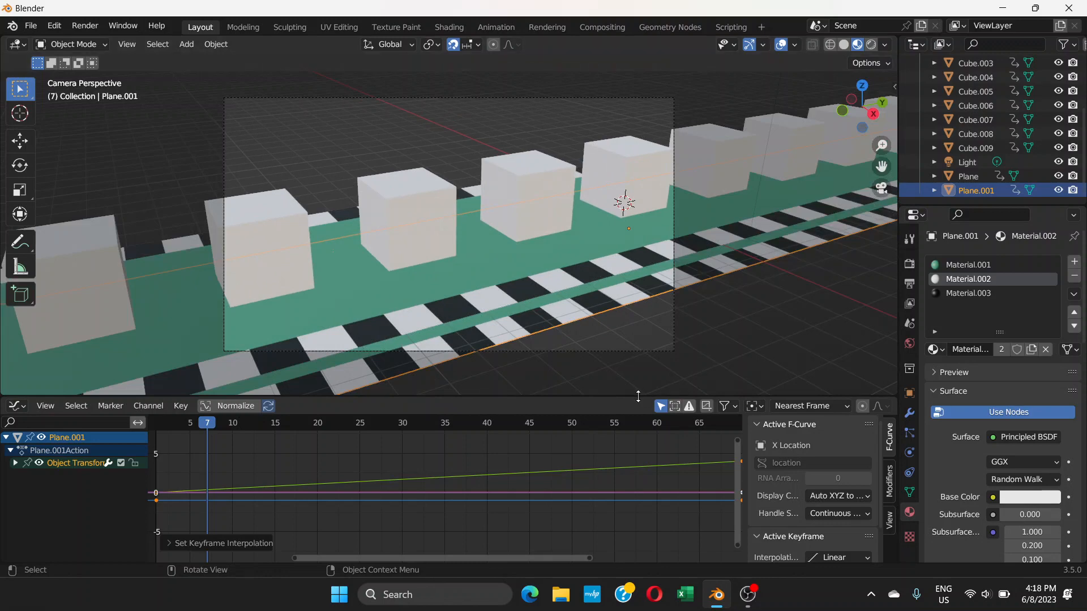
pyautogui.moveTo(638, 396); pyautogui.dragTo(363, 409)
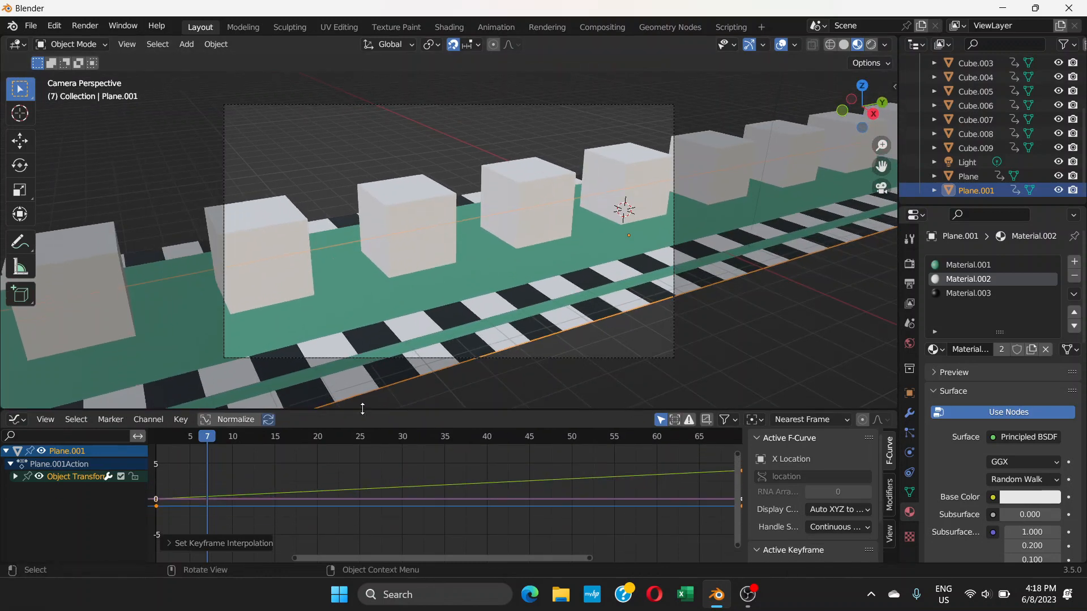
pyautogui.click(17, 420)
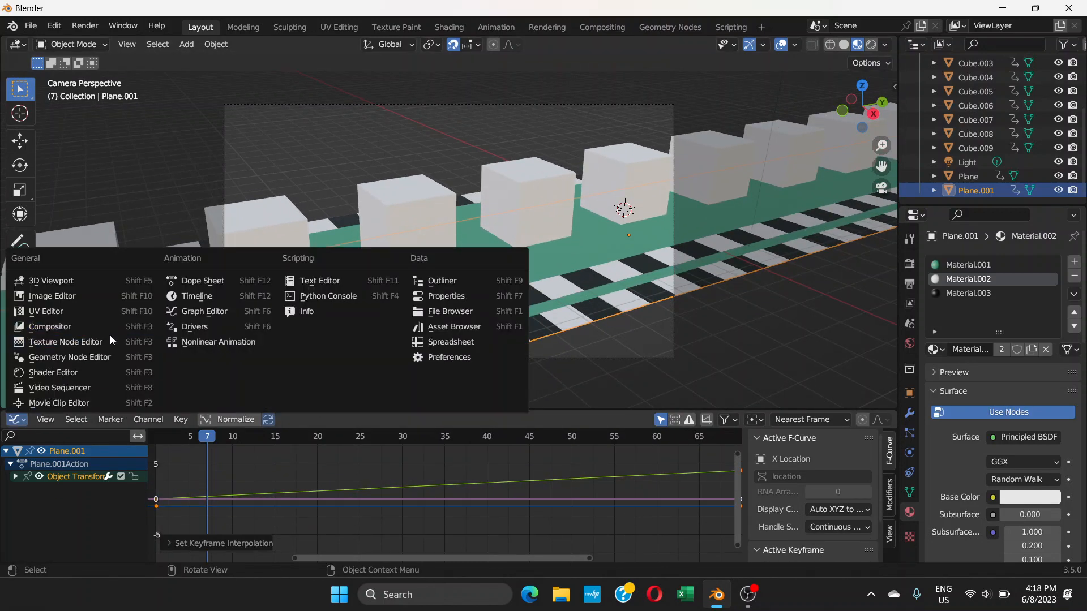
pyautogui.press('Escape')
pyautogui.click(20, 420)
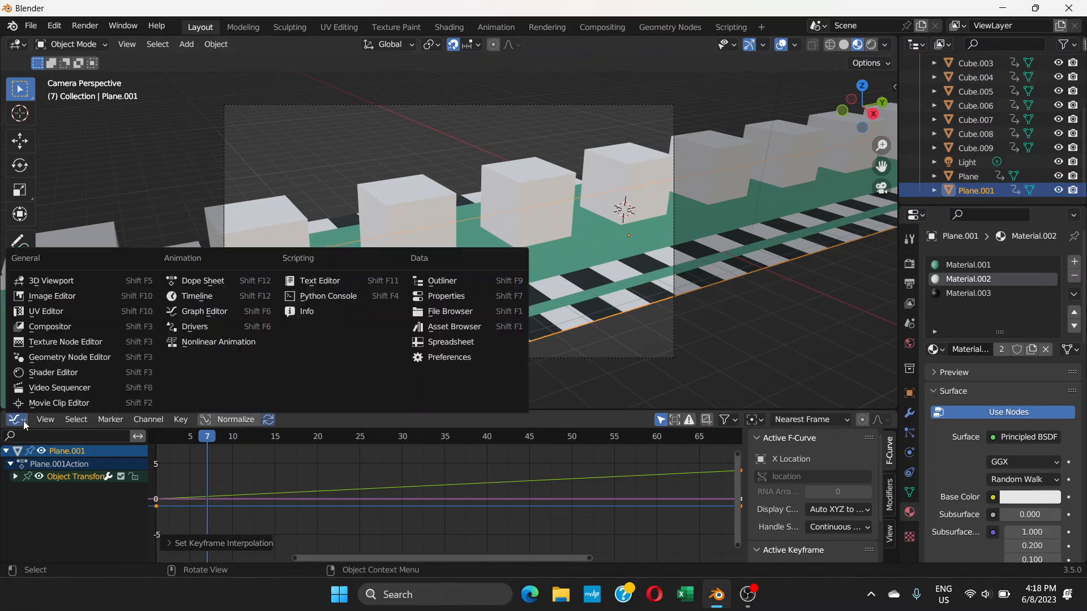
pyautogui.click(201, 295)
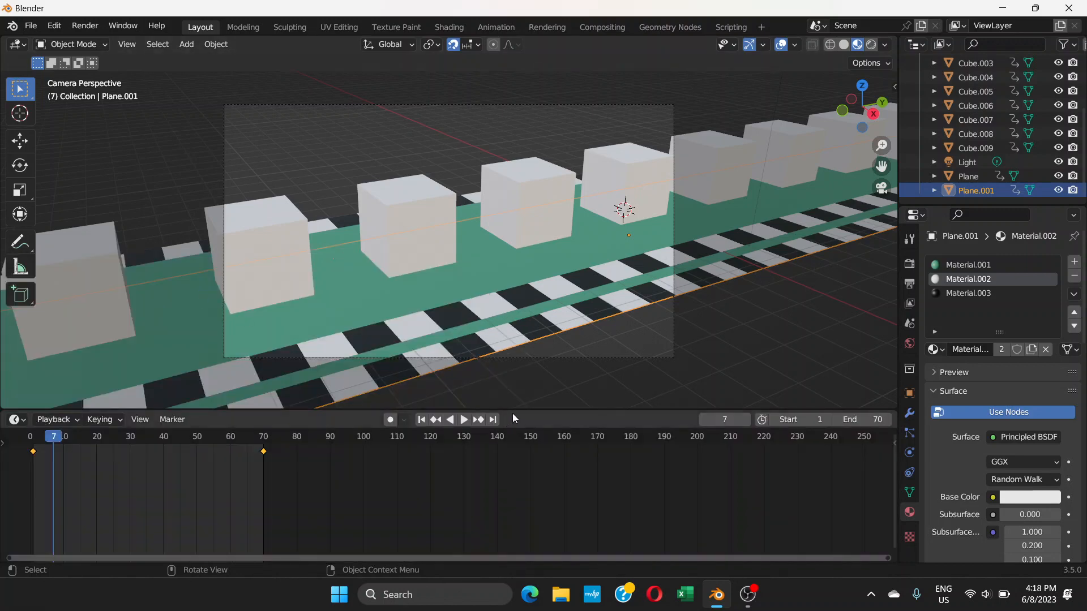
pyautogui.moveTo(527, 409); pyautogui.dragTo(542, 545)
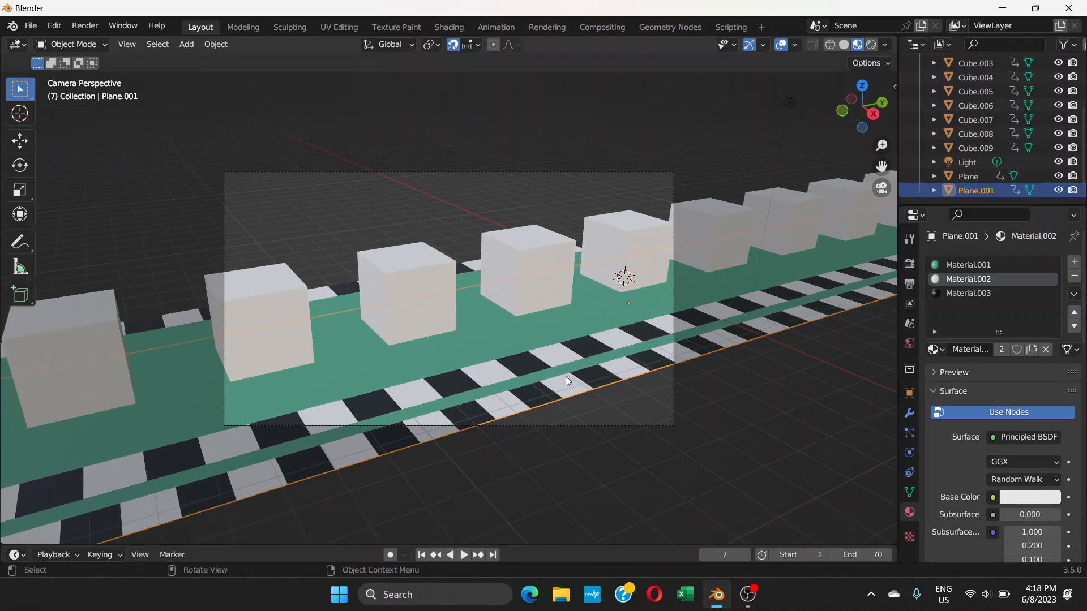
# Play the animation through the camera to check the planes' motion, and enlarge the timeline area again.
pyautogui.press('space')
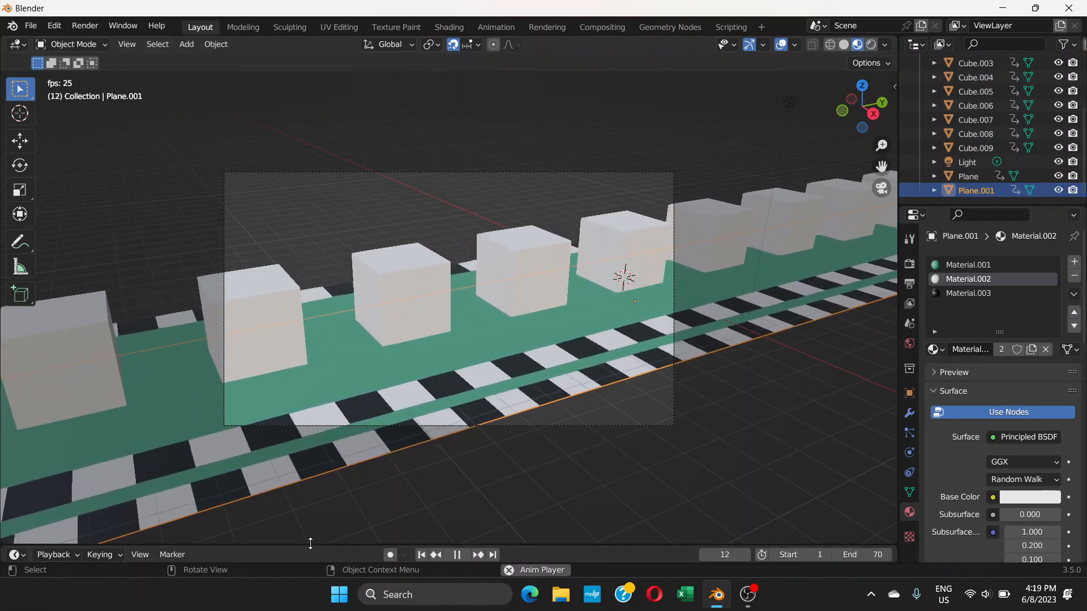
pyautogui.moveTo(317, 546); pyautogui.dragTo(341, 426)
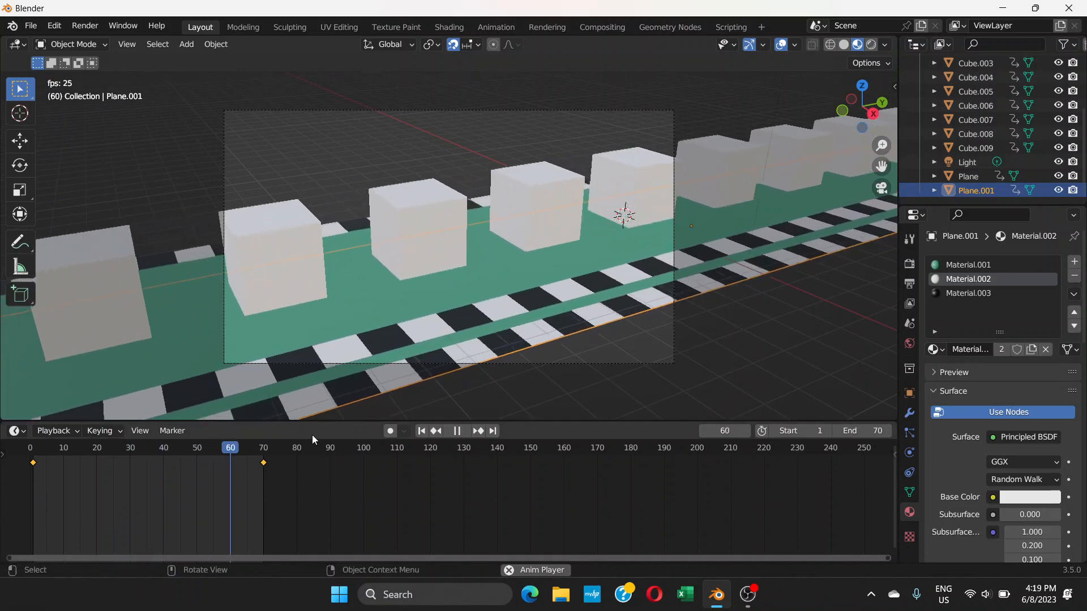
pyautogui.press('space')
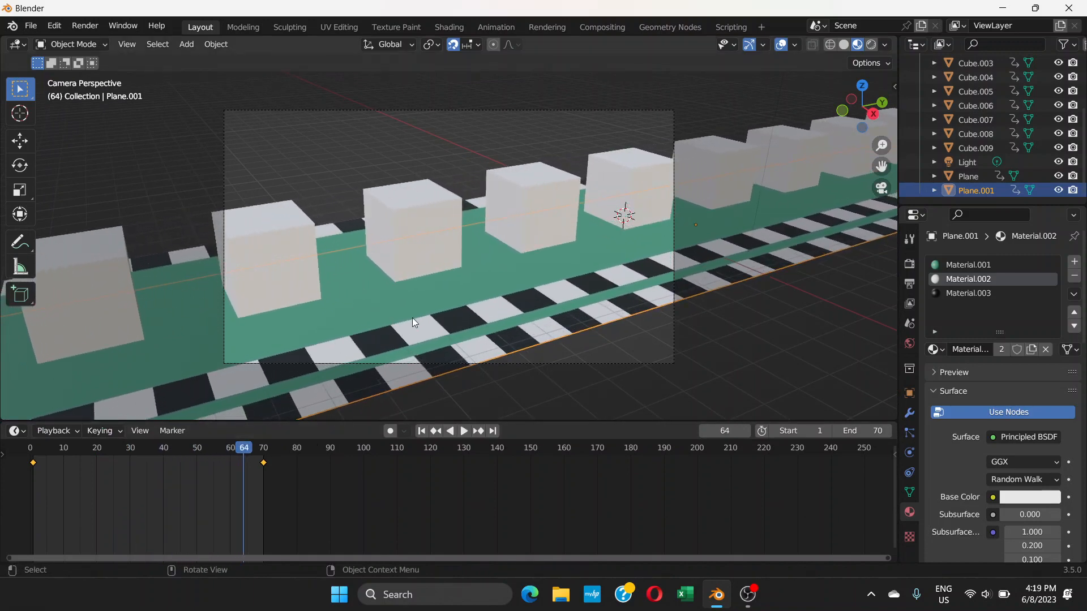
# Retry setting Plane's keyframe interpolation to Linear in the Graph Editor, and play back the animation to check the motion.
pyautogui.click(430, 321)
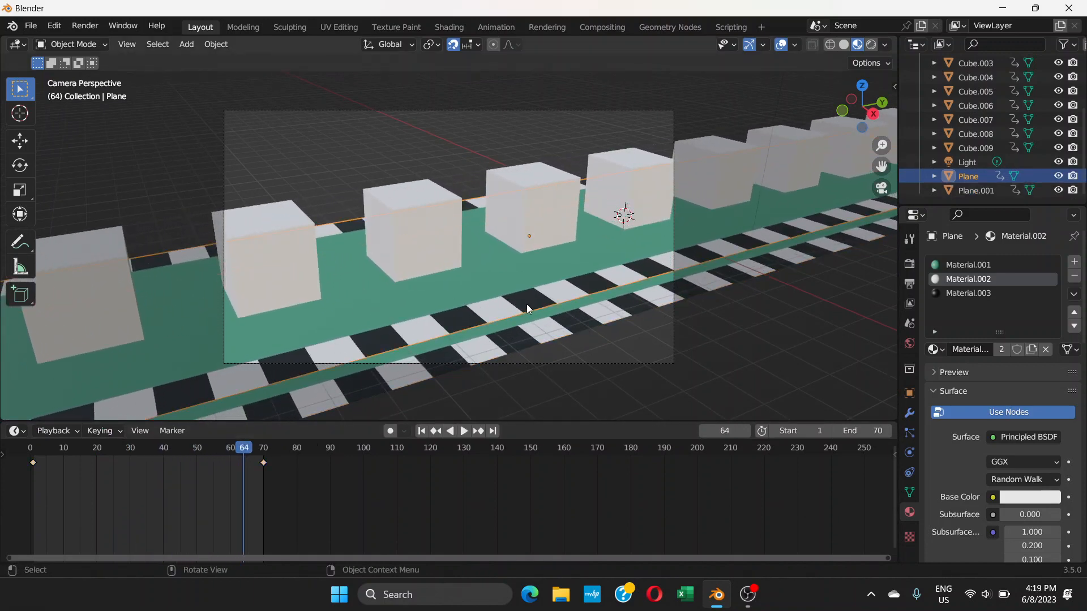
pyautogui.click(42, 430)
pyautogui.click(22, 430)
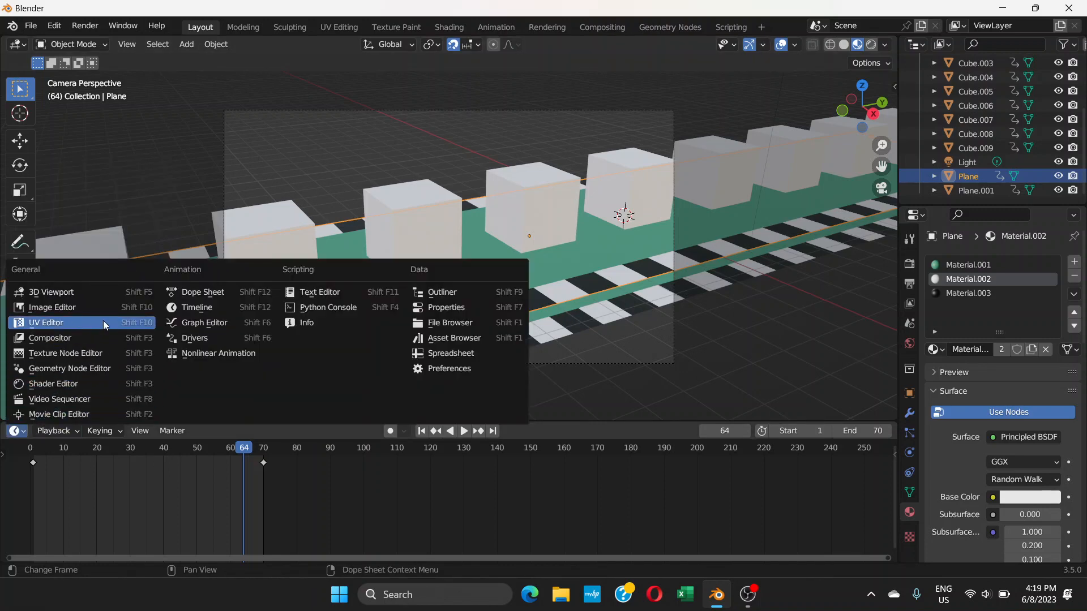
pyautogui.click(179, 320)
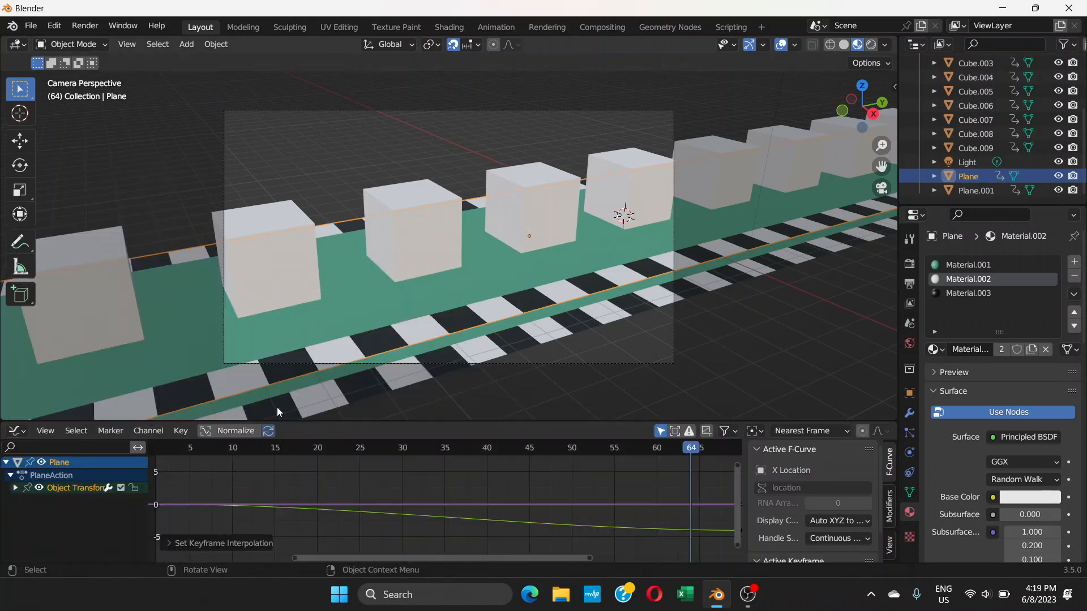
pyautogui.rightClick(422, 505)
pyautogui.moveTo(419, 467)
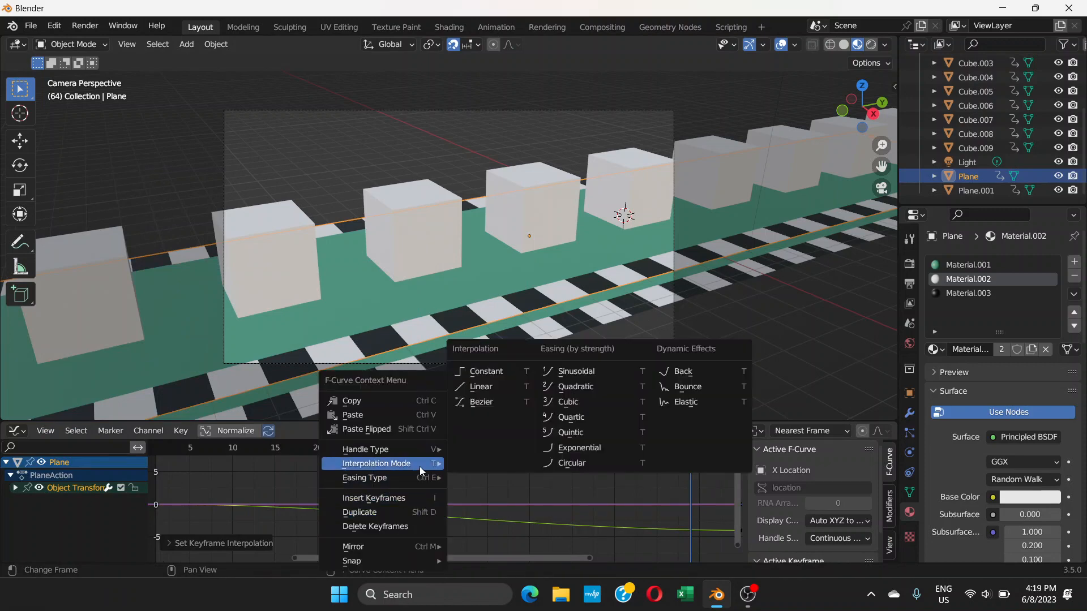
pyautogui.click(486, 389)
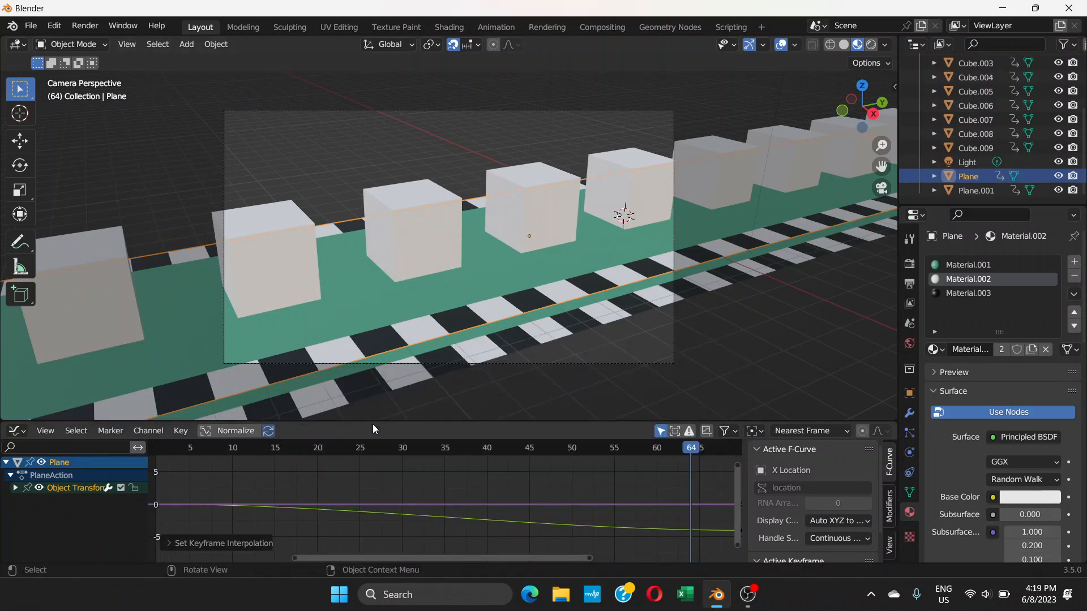
pyautogui.press('space')
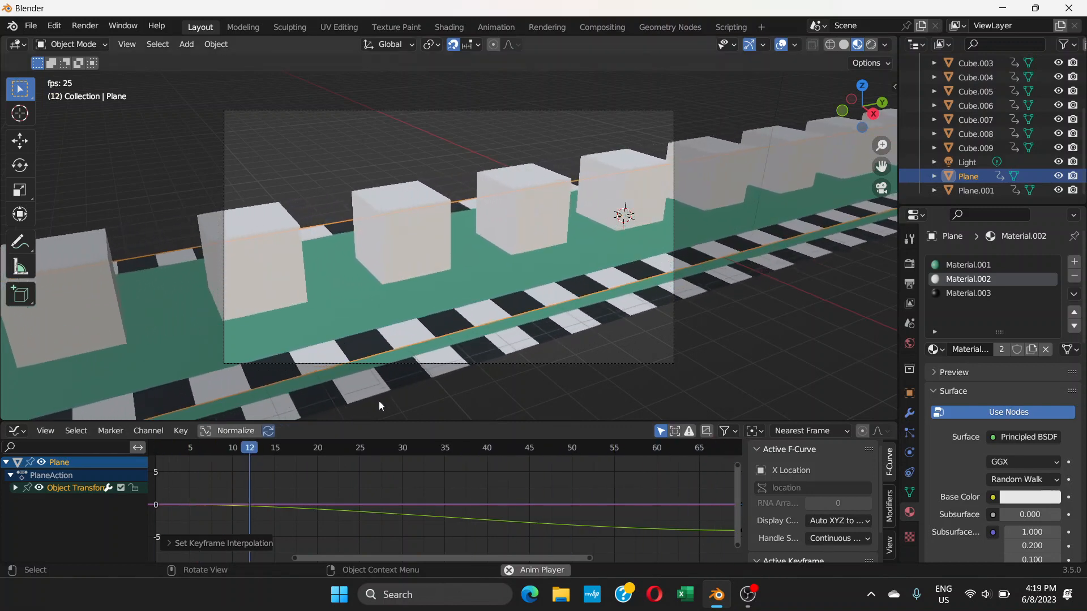
pyautogui.press('space')
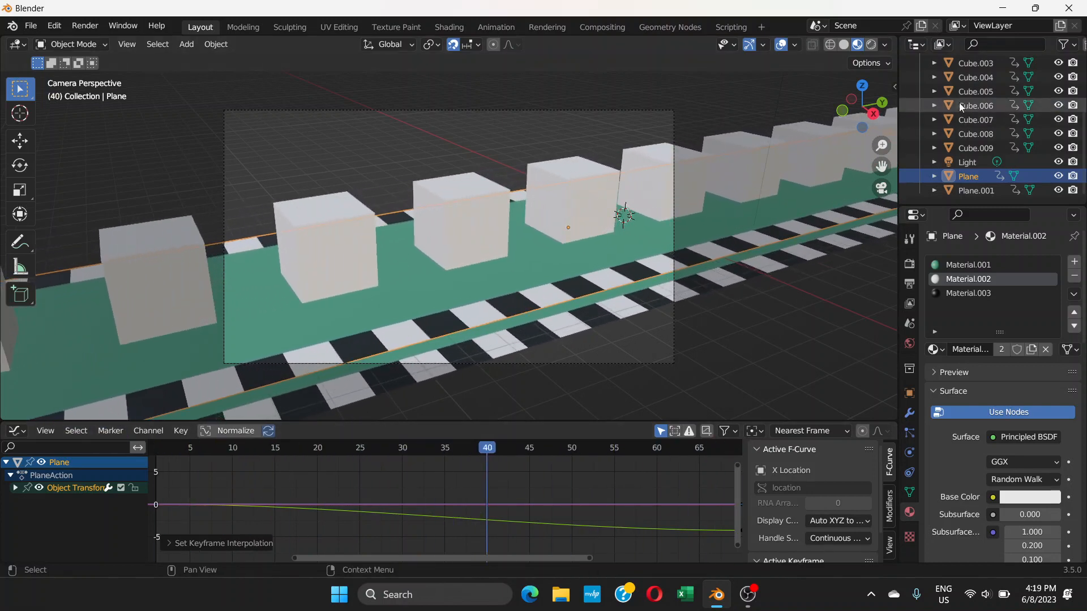
# Try to select the range of cubes from Cube through Cube.009, undoing wrong selections, and check the keyboard layout.
pyautogui.scroll(5, 985, 110)
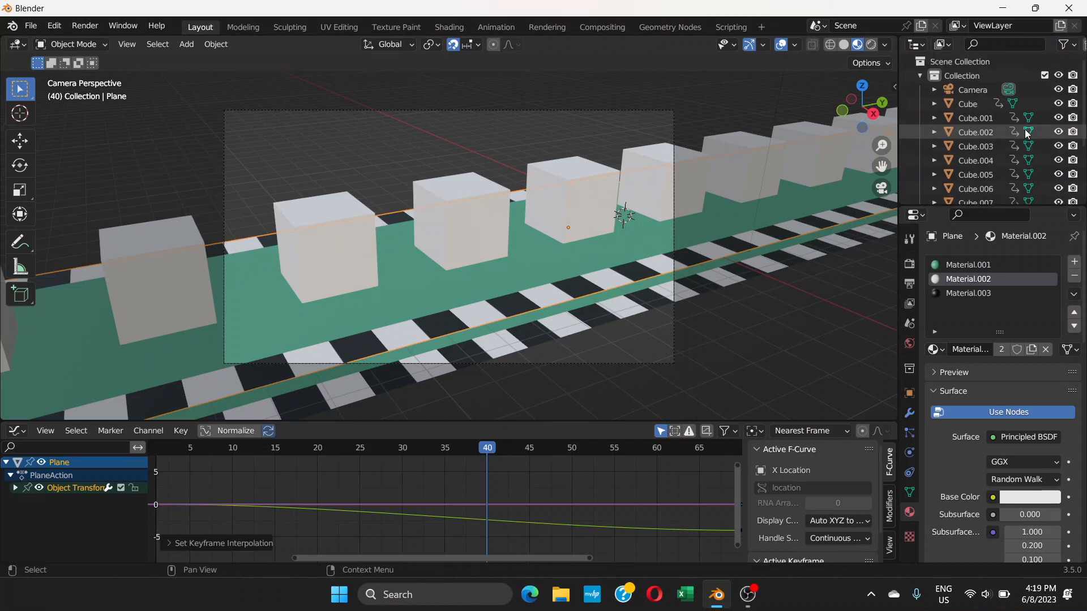
pyautogui.click(968, 104)
pyautogui.scroll(-3, 994, 105)
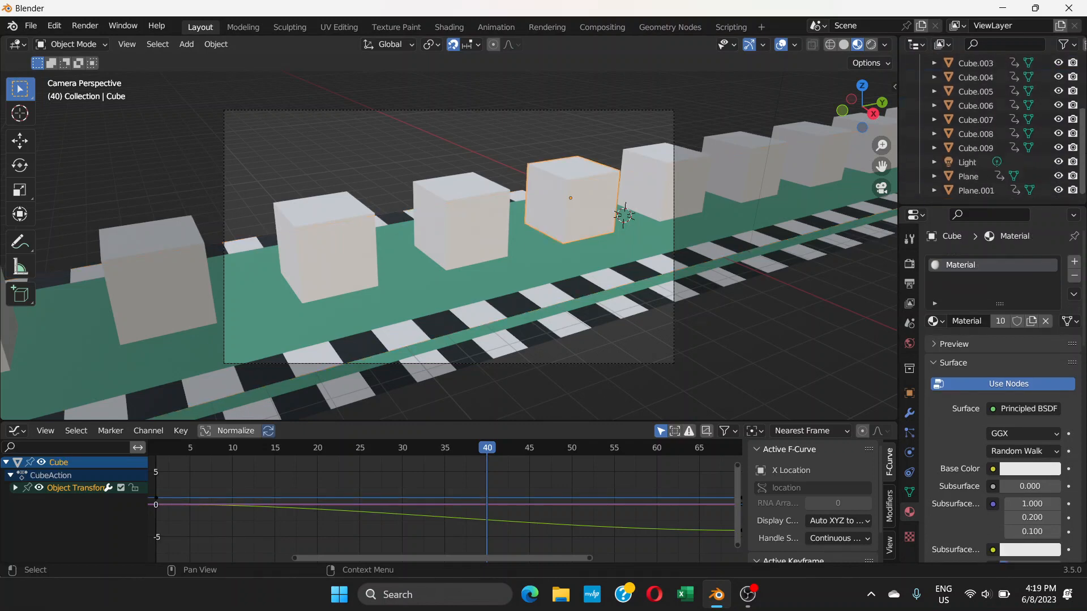
pyautogui.click(1006, 150)
pyautogui.moveTo(1083, 153); pyautogui.dragTo(1084, 99)
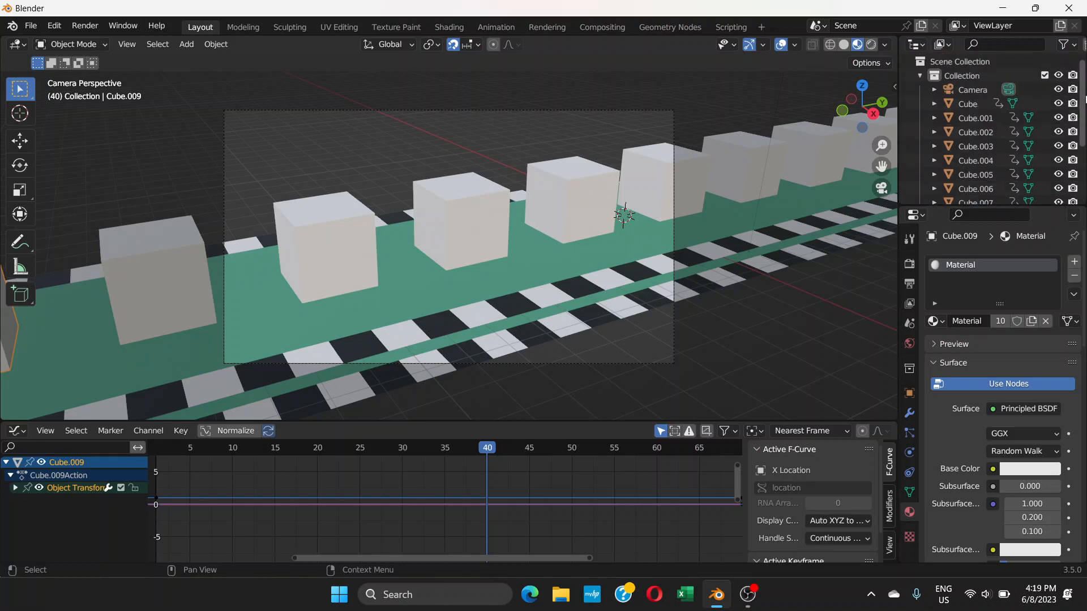
pyautogui.hotkey('ctrl', 'z')
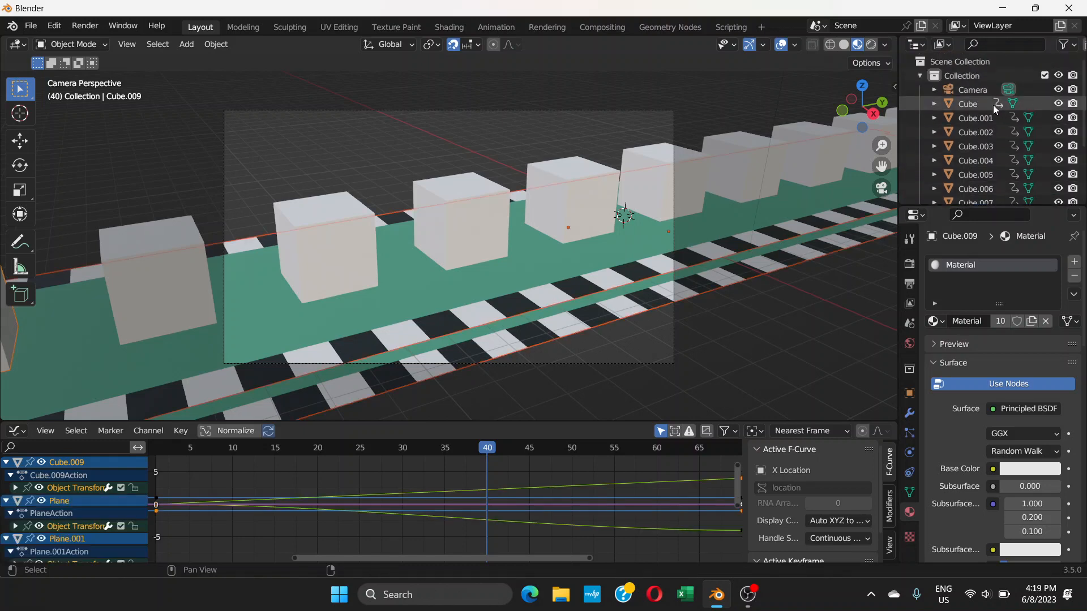
pyautogui.moveTo(1082, 98); pyautogui.dragTo(1082, 108)
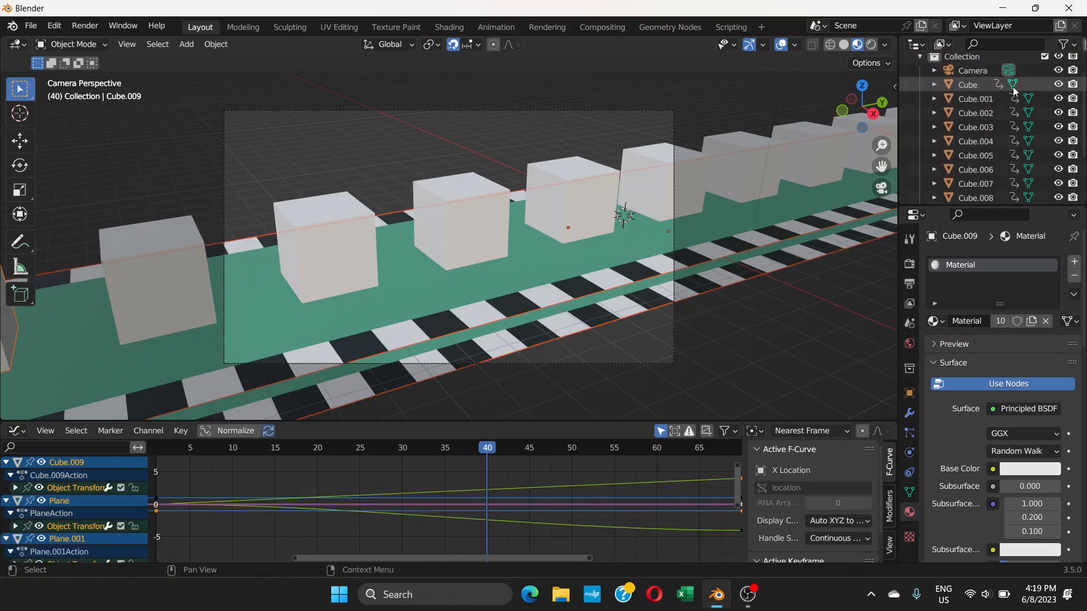
pyautogui.hotkey('ctrl', 'z')
pyautogui.scroll(-3, 1083, 100)
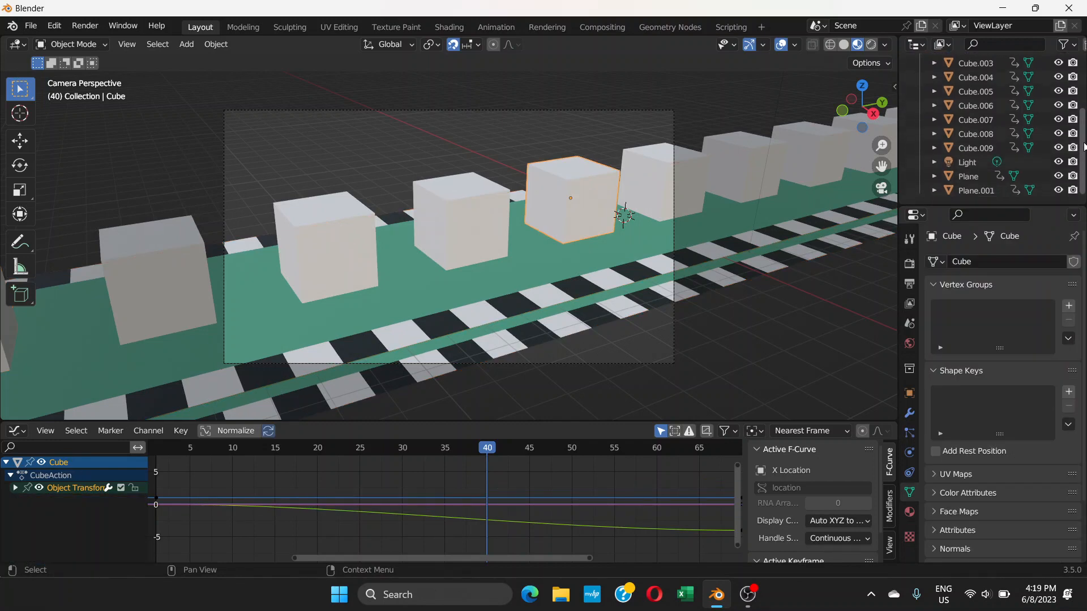
pyautogui.click(1016, 149)
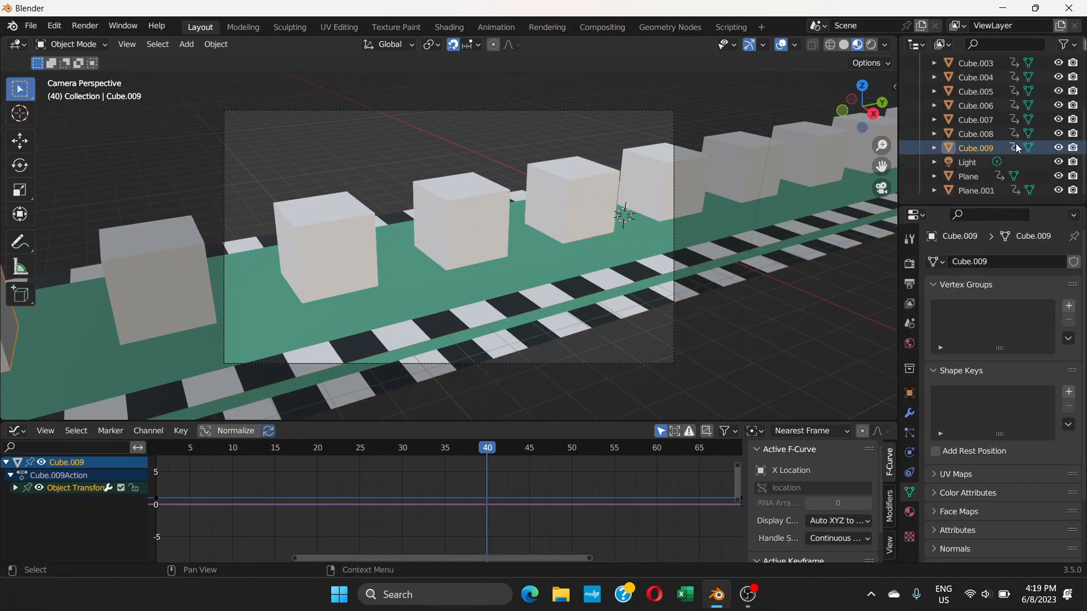
pyautogui.click(943, 590)
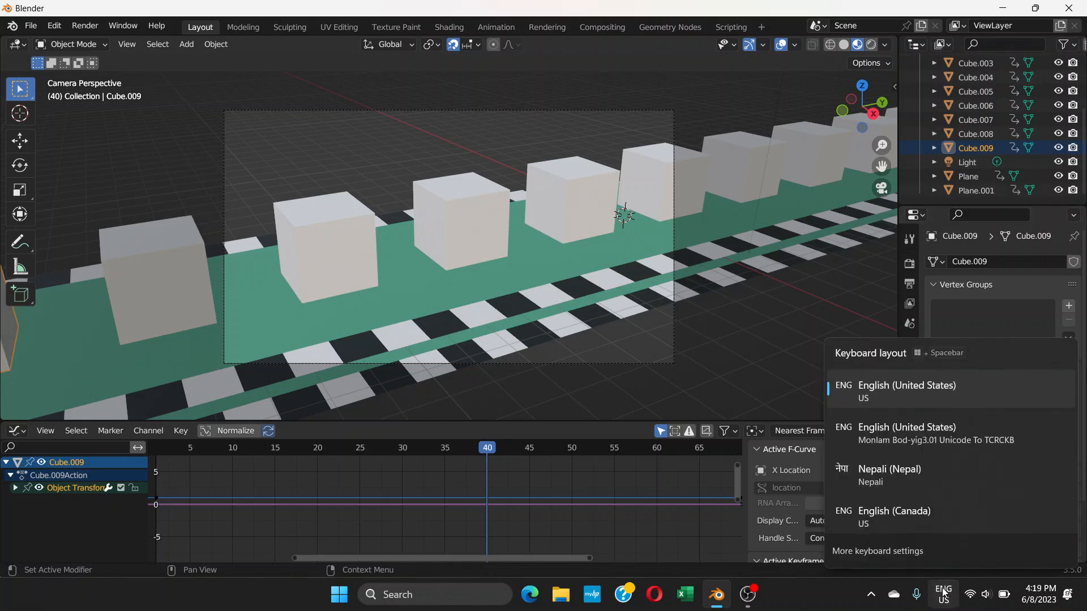
pyautogui.click(943, 591)
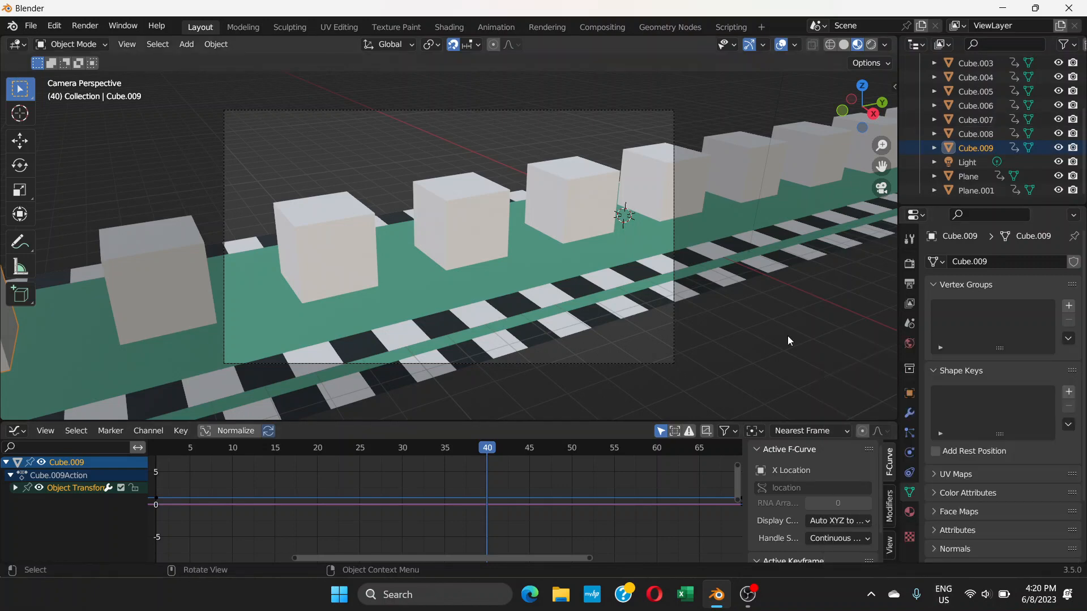
# Select the cubes from Cube through Cube.009 and try to set their keyframe interpolation to Linear.
pyautogui.moveTo(784, 335); pyautogui.dragTo(773, 290, button='middle')
pyautogui.scroll(-4, 766, 281)
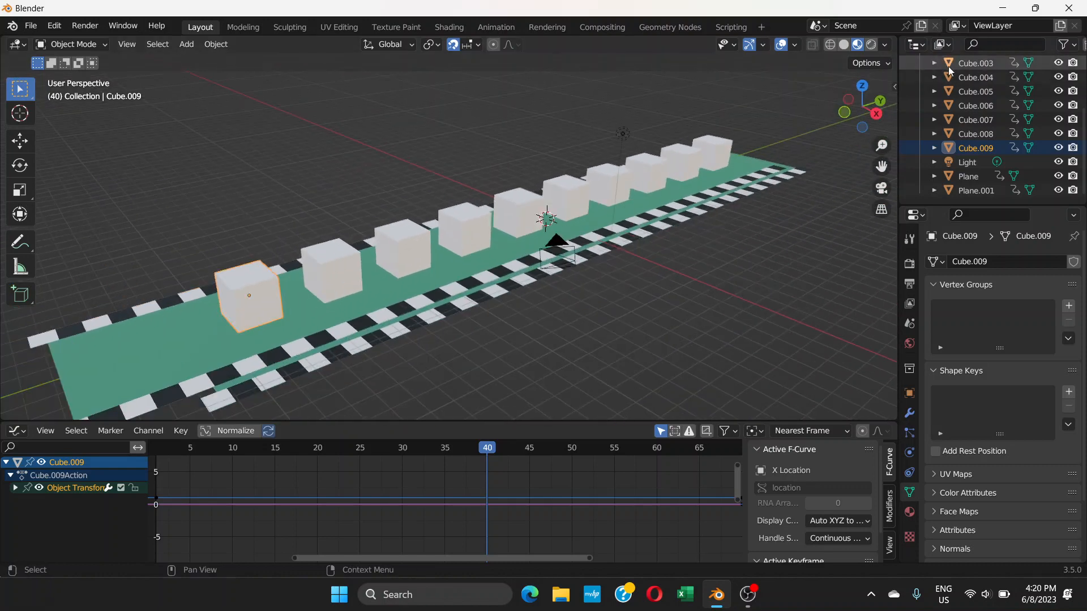
pyautogui.click(964, 66)
pyautogui.scroll(3, 966, 72)
pyautogui.click(969, 89)
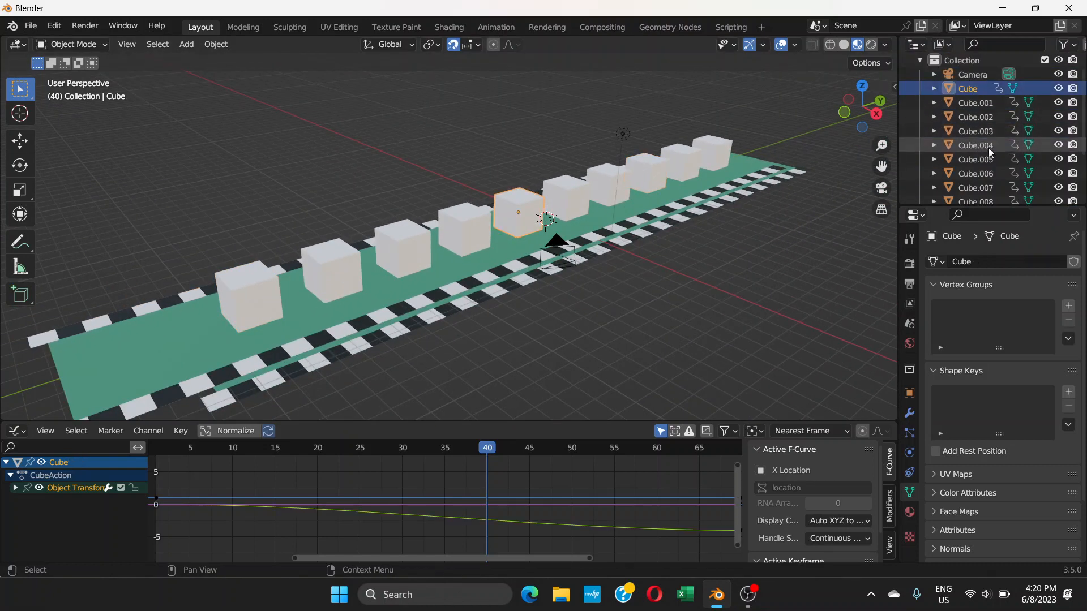
pyautogui.scroll(-3, 1035, 153)
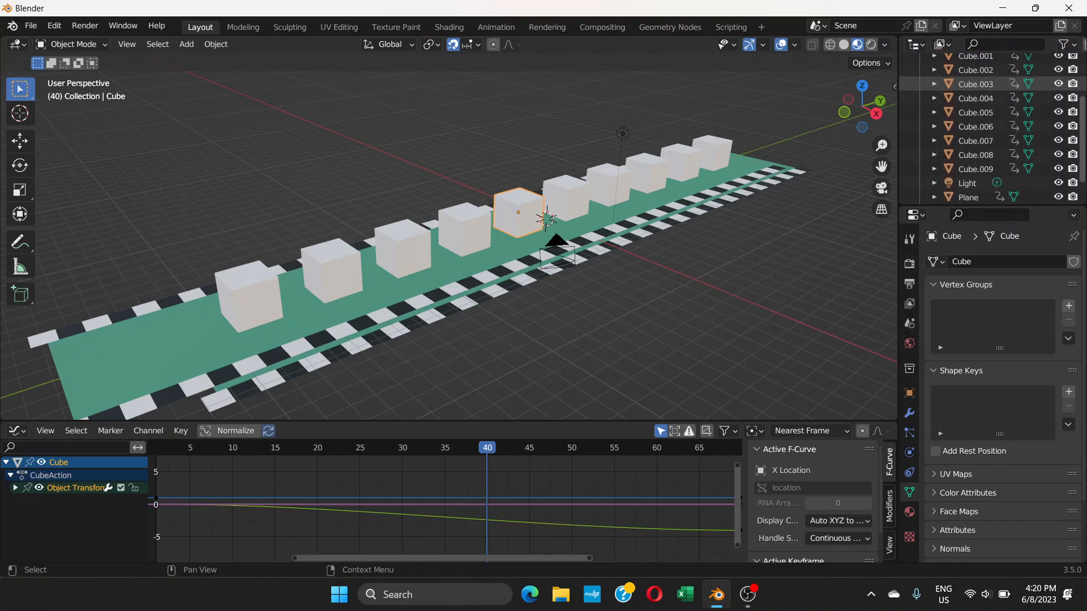
pyautogui.keyDown('shift'); pyautogui.click(999, 168); pyautogui.keyUp('shift')
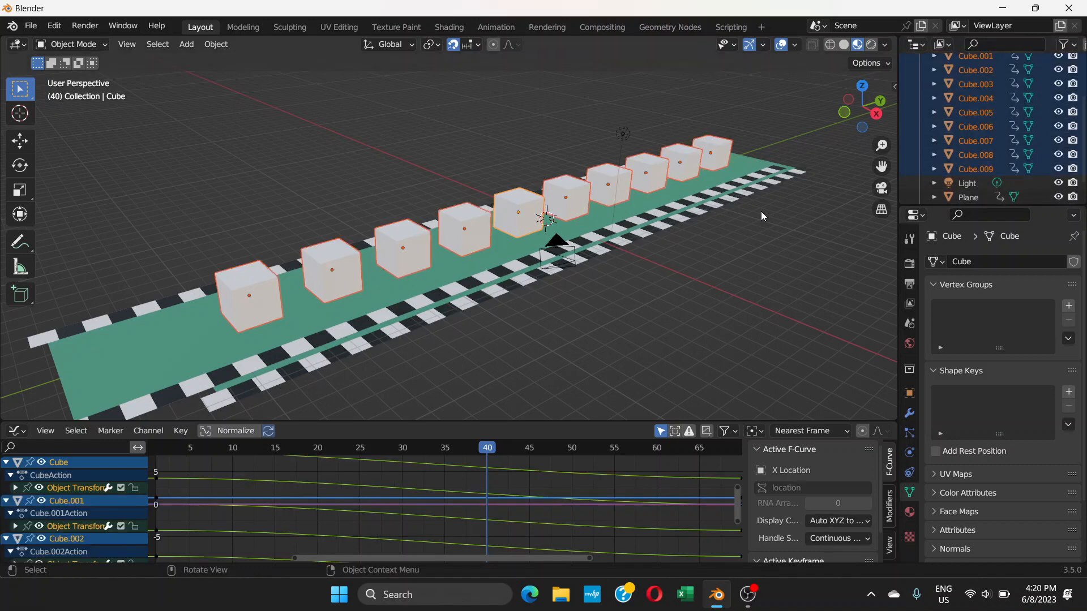
pyautogui.rightClick(450, 509)
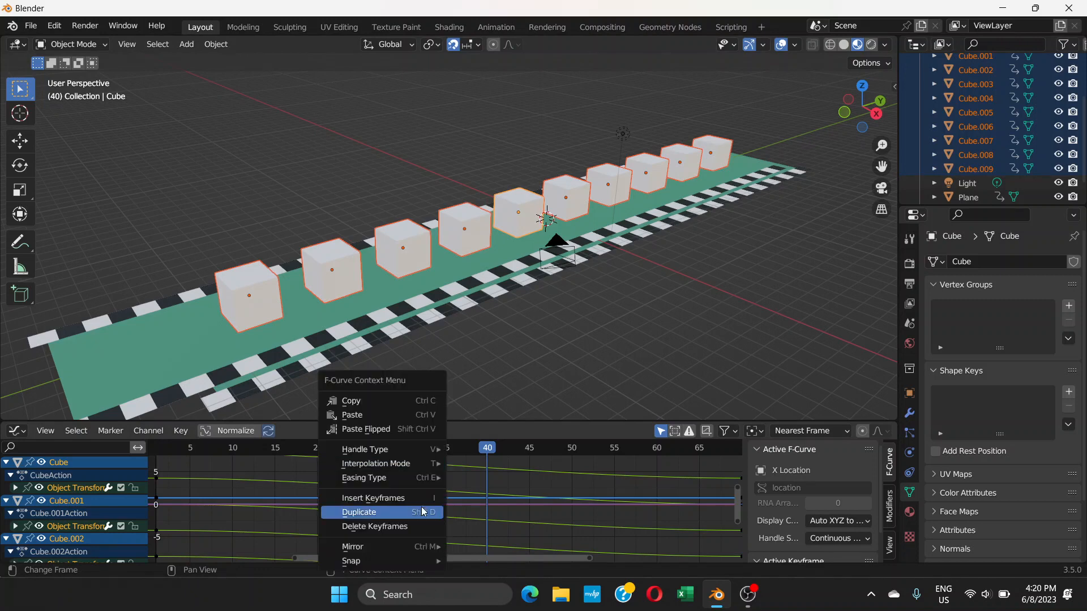
pyautogui.moveTo(408, 463)
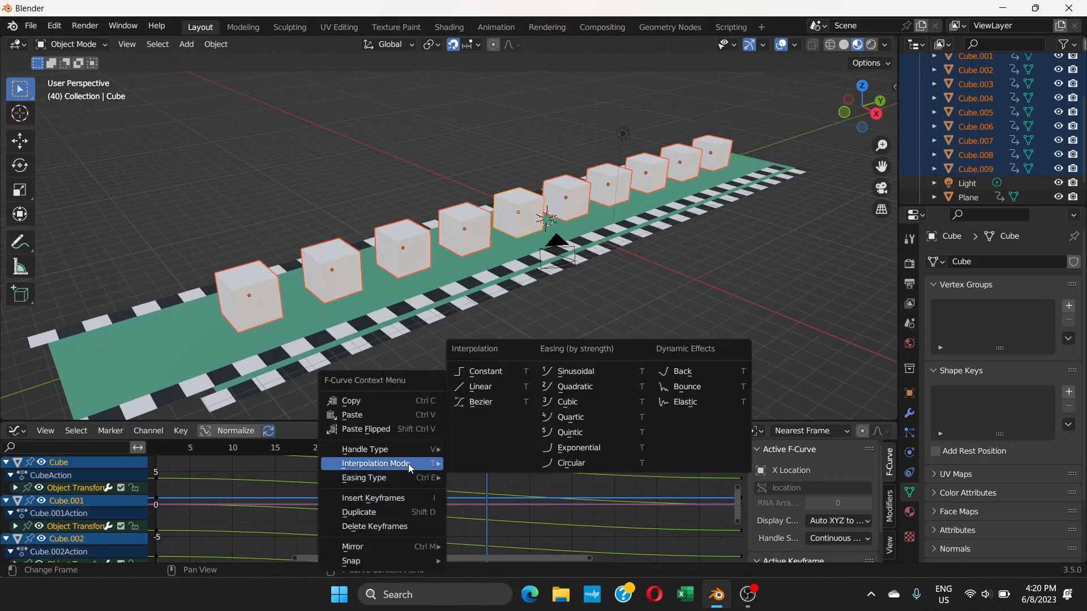
pyautogui.click(501, 386)
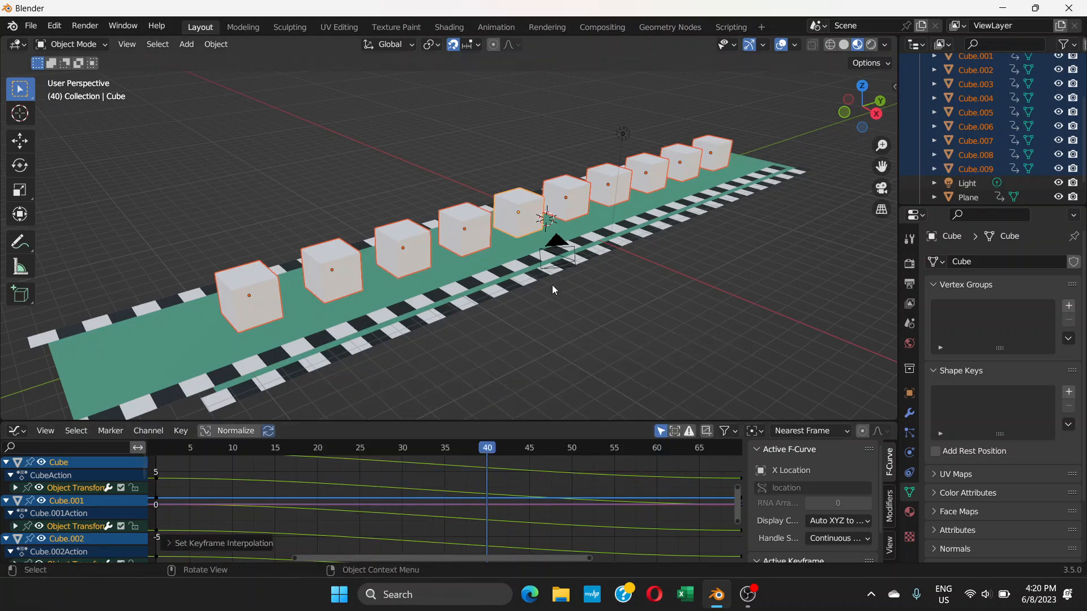
# Select Plane and try to set its keyframe interpolation to Linear in the Graph Editor.
pyautogui.click(511, 265)
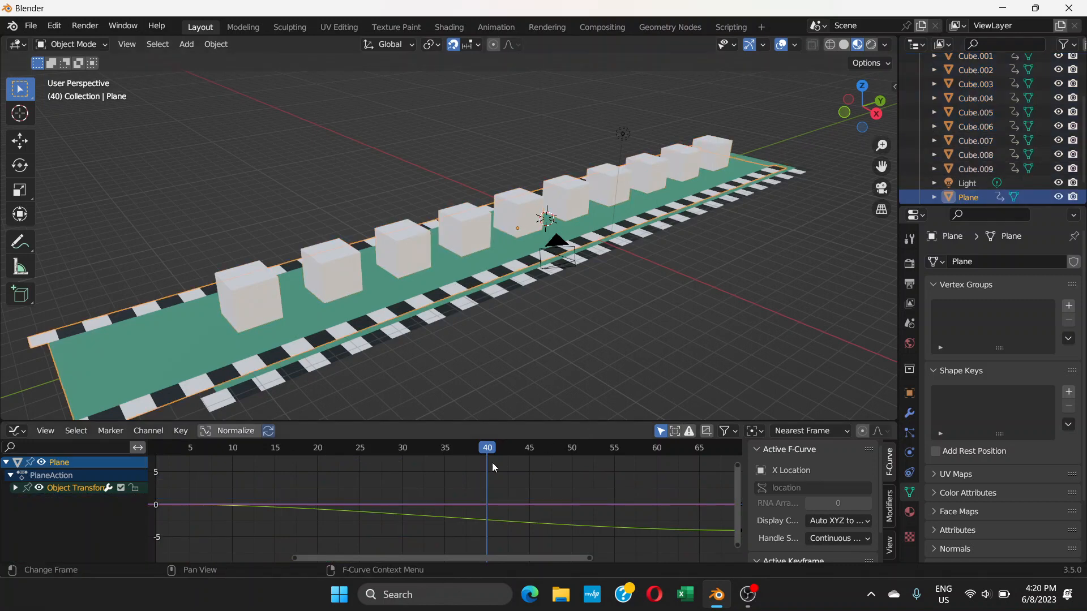
pyautogui.rightClick(450, 487)
pyautogui.moveTo(443, 464)
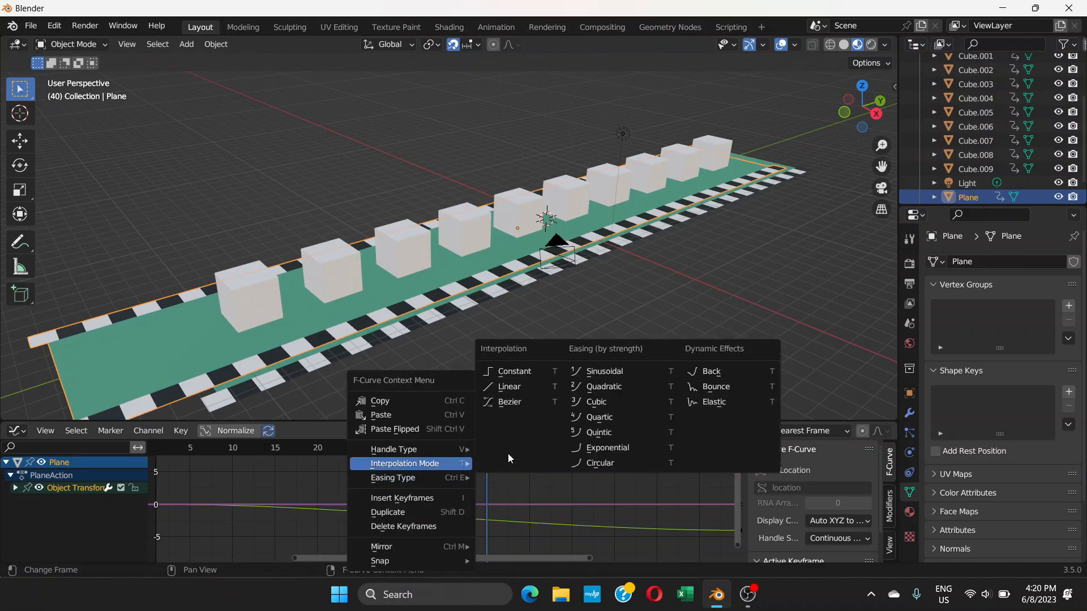
pyautogui.click(532, 382)
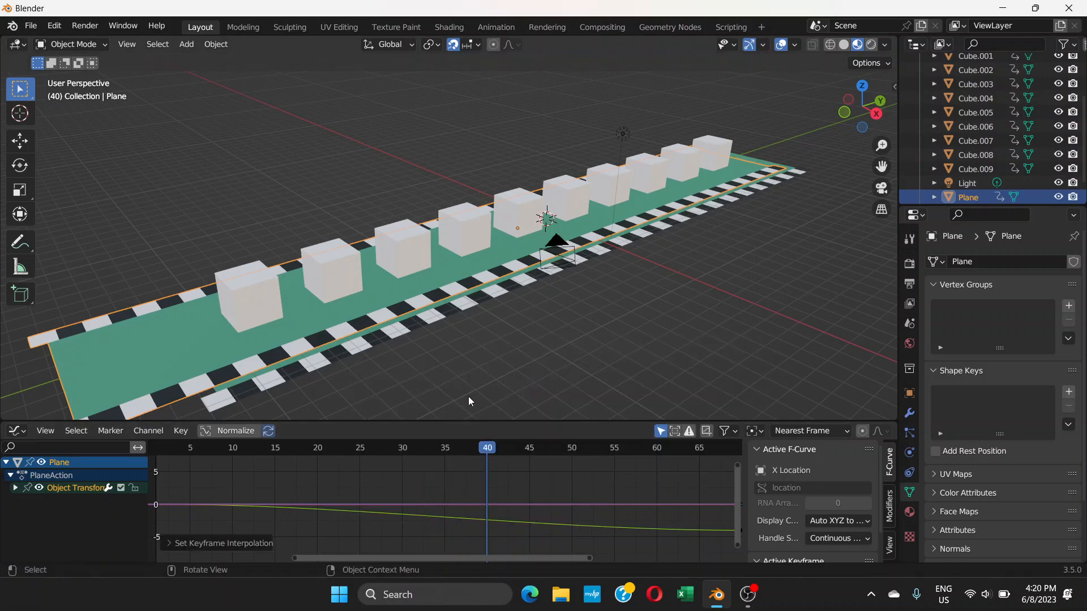
# Look through the camera and play the animation to check the motion of the cubes and planes.
pyautogui.click(881, 189)
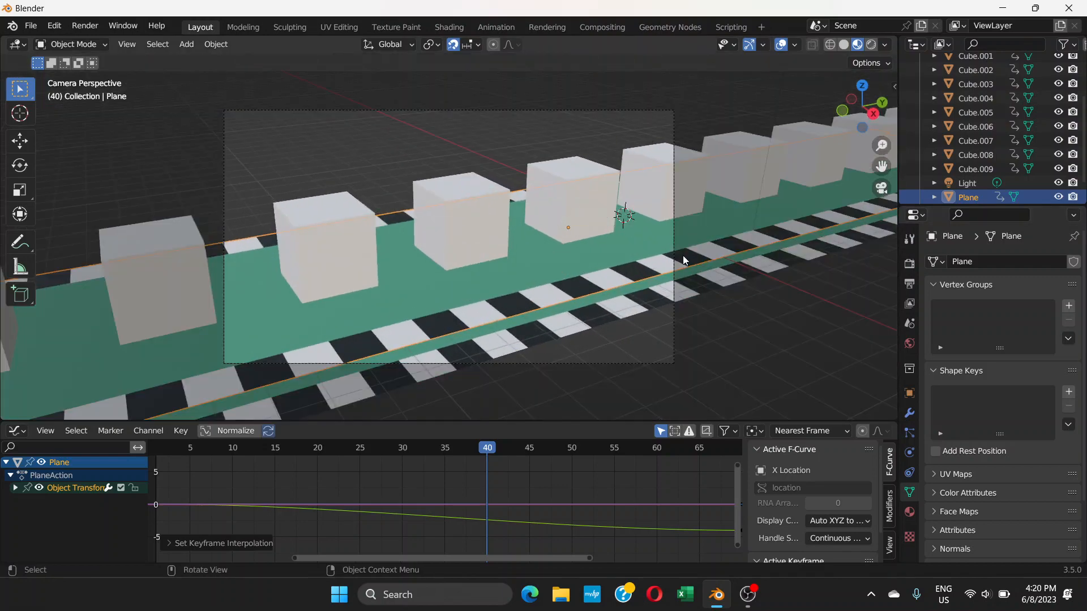
pyautogui.press('space')
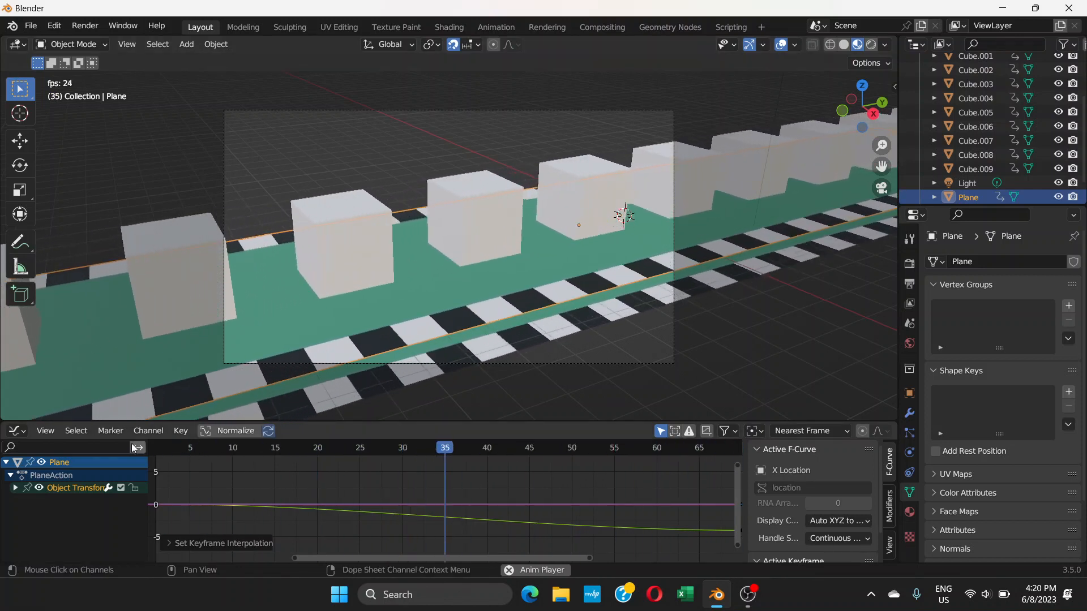
pyautogui.press('space')
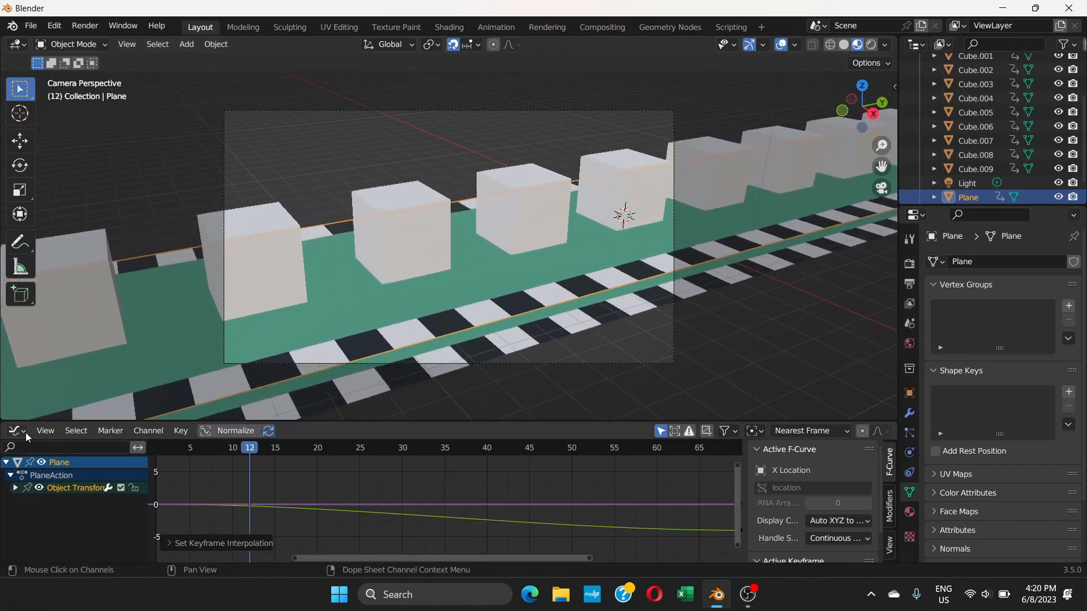
# Switch the Graph Editor area back to the Timeline.
pyautogui.click(26, 432)
pyautogui.click(22, 432)
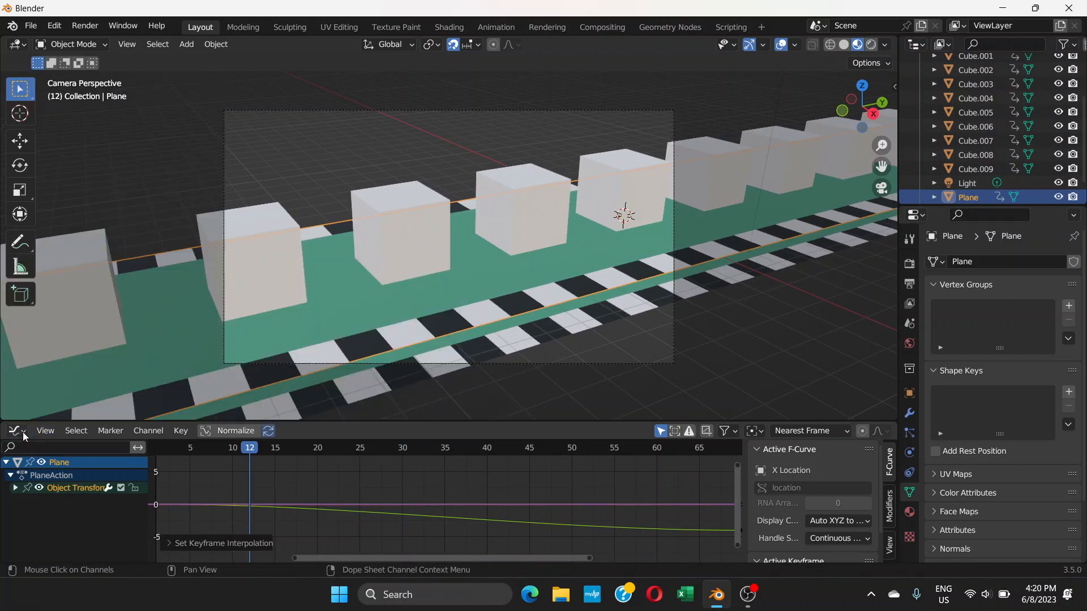
pyautogui.click(23, 433)
pyautogui.click(21, 434)
pyautogui.click(17, 437)
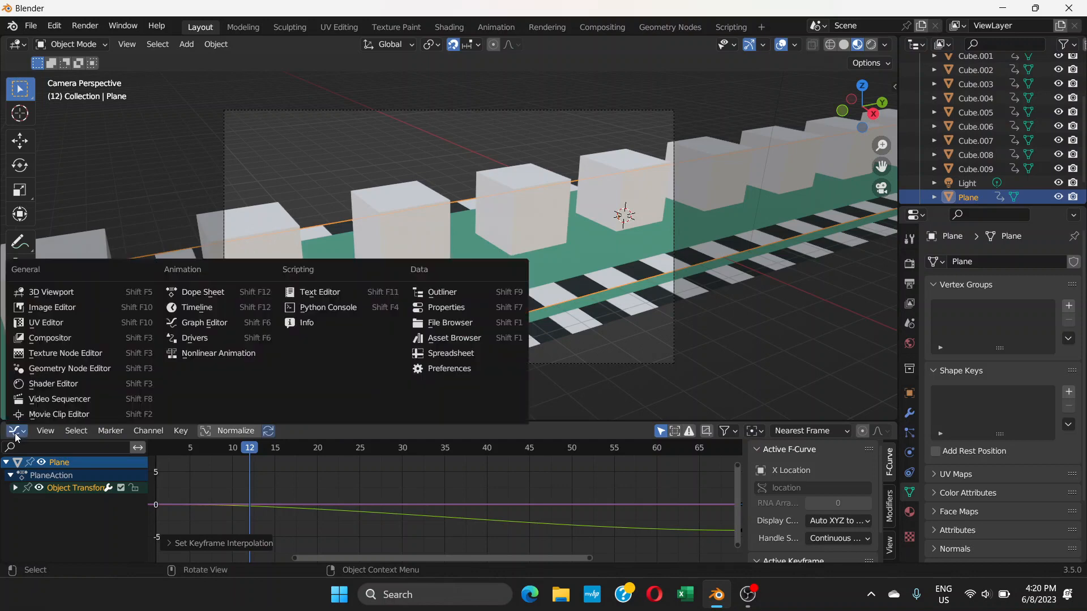
pyautogui.click(226, 308)
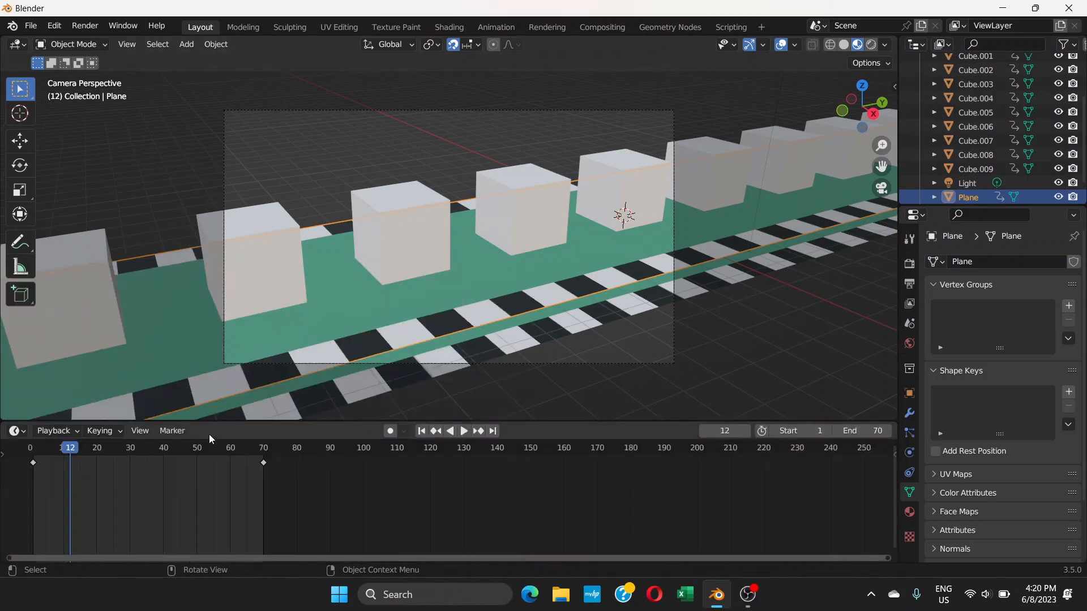
# Play and scrub the animation in the Timeline to check the motion, stopping at frame 35.
pyautogui.moveTo(69, 450)
pyautogui.mouseDown()
pyautogui.moveTo(171, 454)
pyautogui.moveTo(39, 454)
pyautogui.moveTo(125, 453)
pyautogui.moveTo(71, 453)
pyautogui.mouseUp()
pyautogui.press('space')
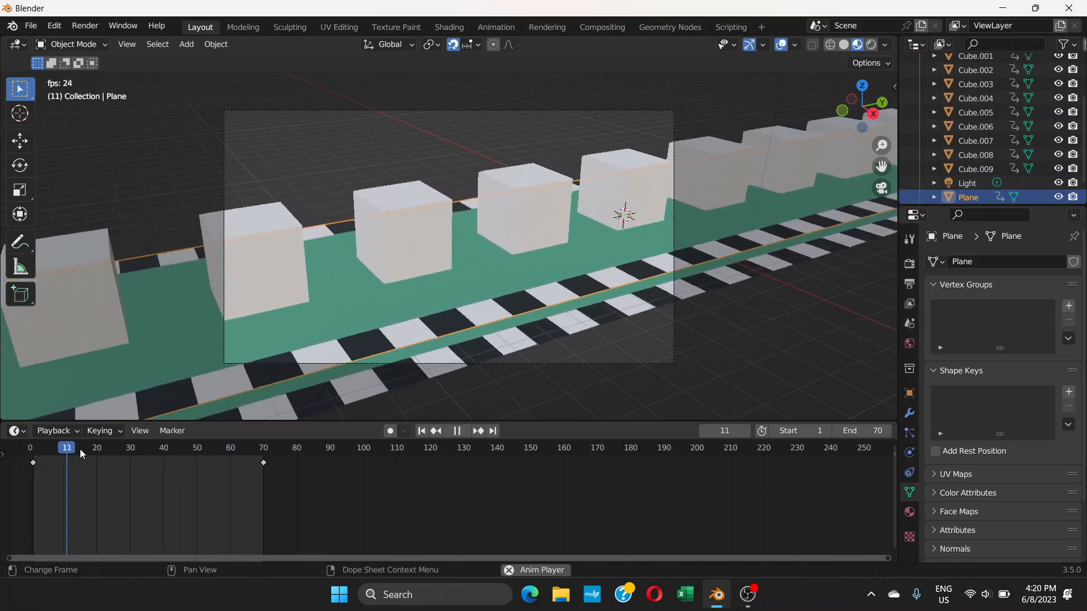
pyautogui.press('space')
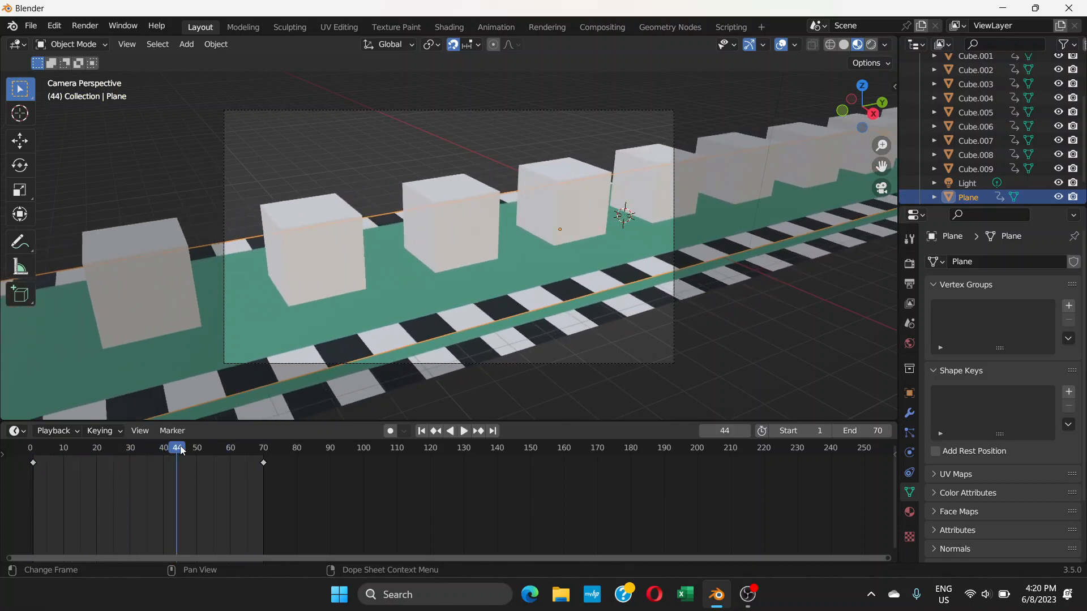
pyautogui.moveTo(181, 451); pyautogui.dragTo(148, 452)
pyautogui.press('space')
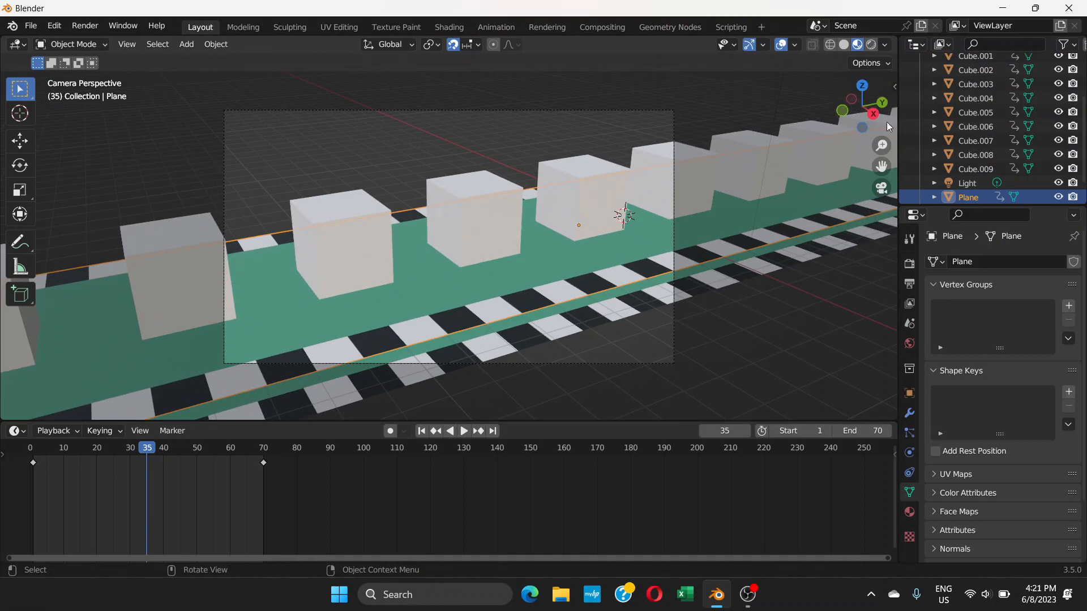
# Select the range of cubes from Cube through Cube.009 again in the object list.
pyautogui.scroll(4, 982, 145)
pyautogui.click(982, 92)
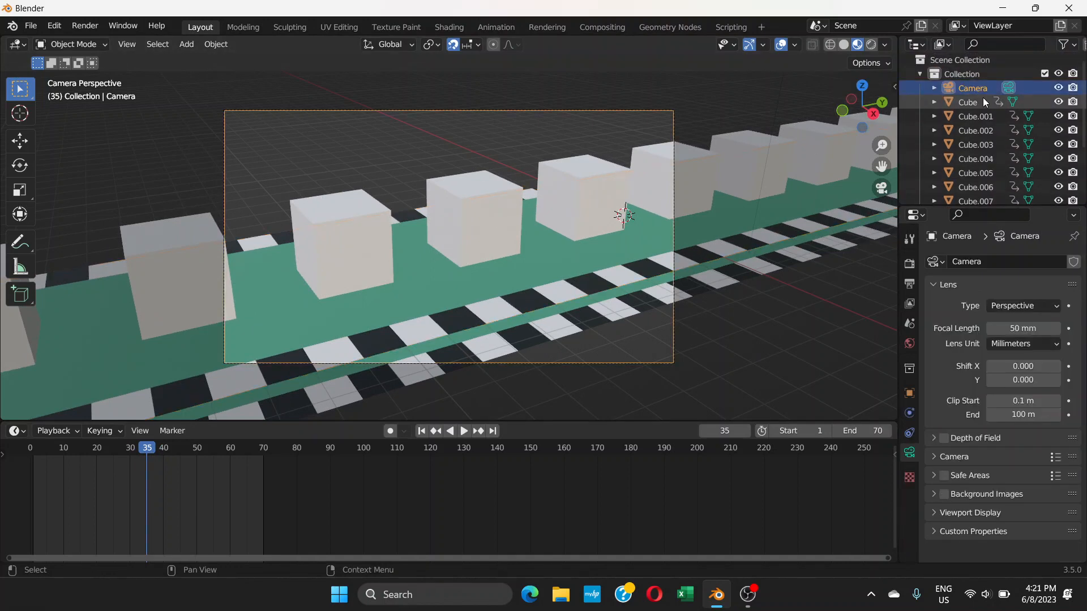
pyautogui.click(983, 100)
pyautogui.scroll(-3, 1038, 173)
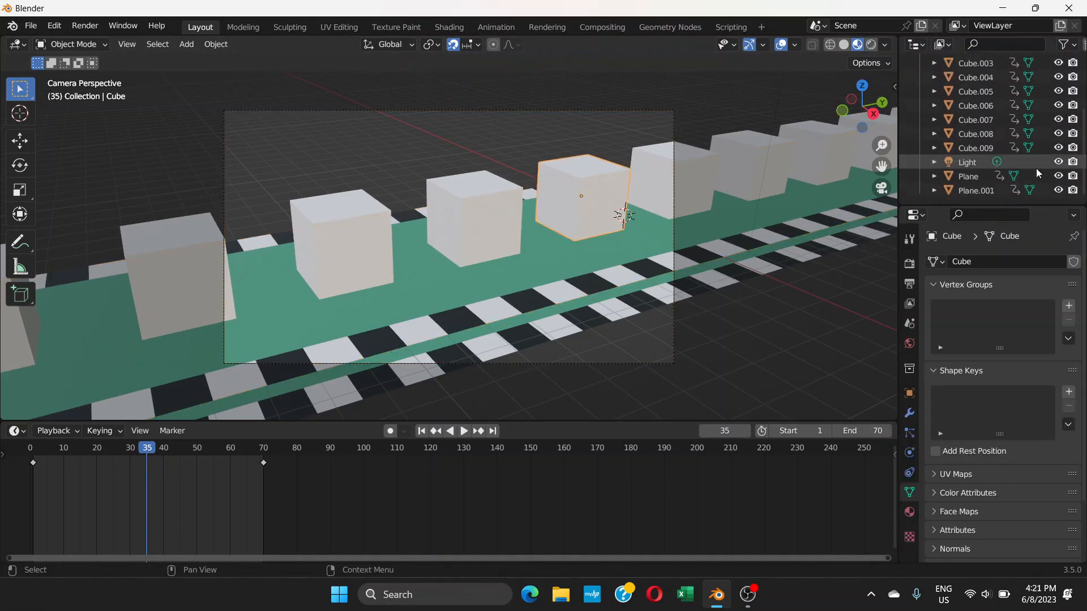
pyautogui.keyDown('shift'); pyautogui.click(993, 149); pyautogui.keyUp('shift')
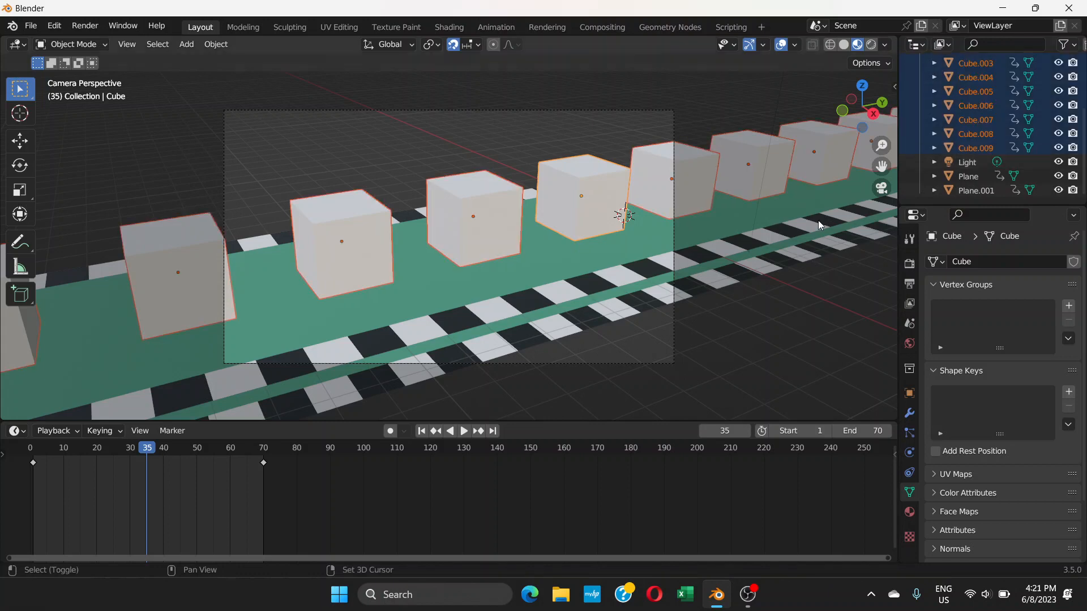
# Switch the Timeline area to the Graph Editor and enlarge it to show the cubes' animation curves.
pyautogui.click(24, 432)
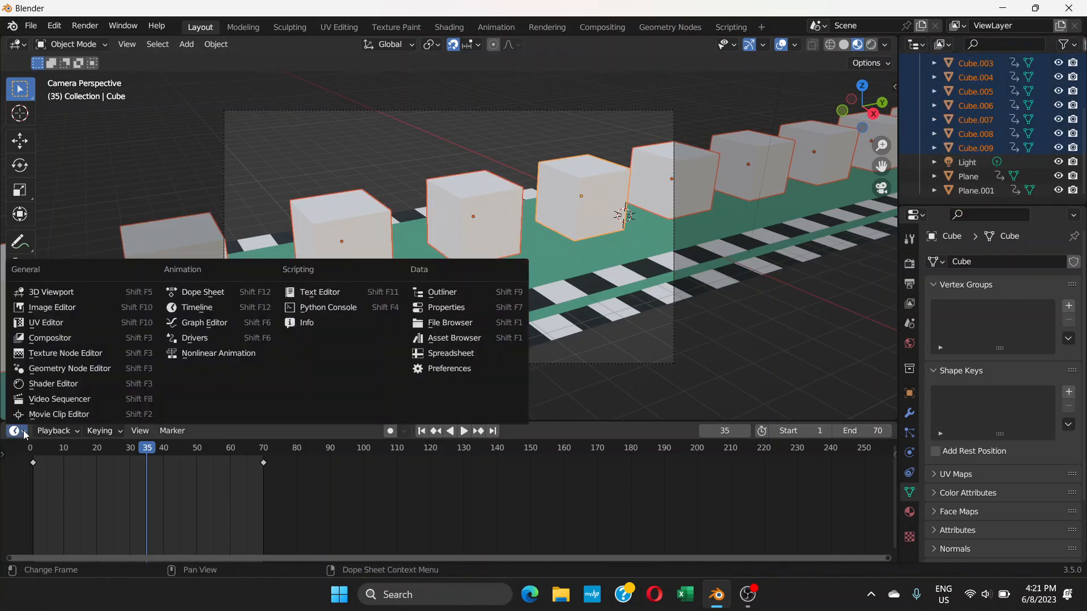
pyautogui.click(183, 324)
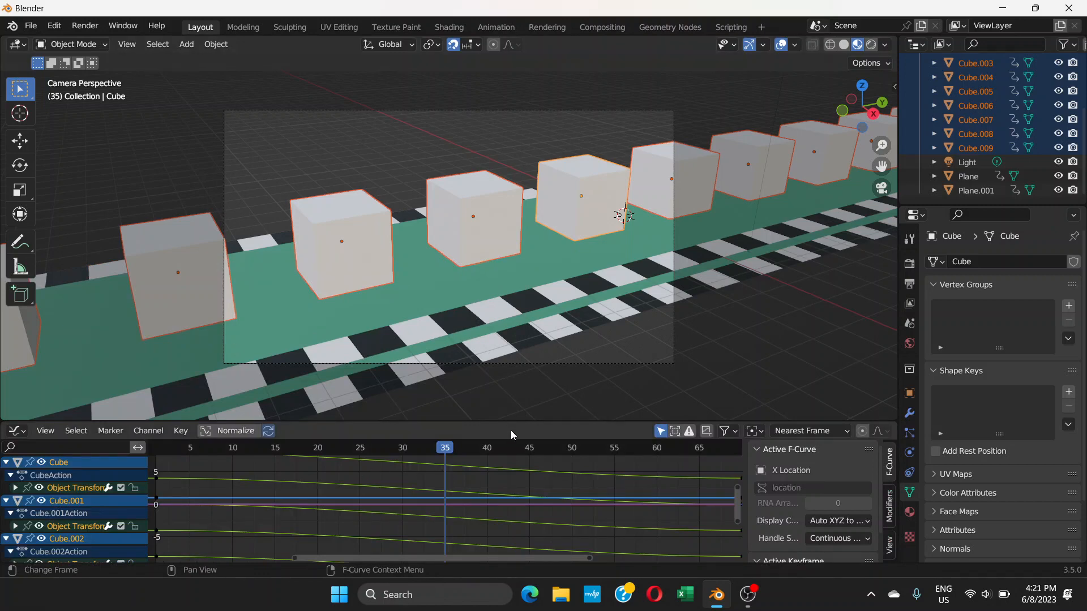
pyautogui.moveTo(515, 420); pyautogui.dragTo(660, 203)
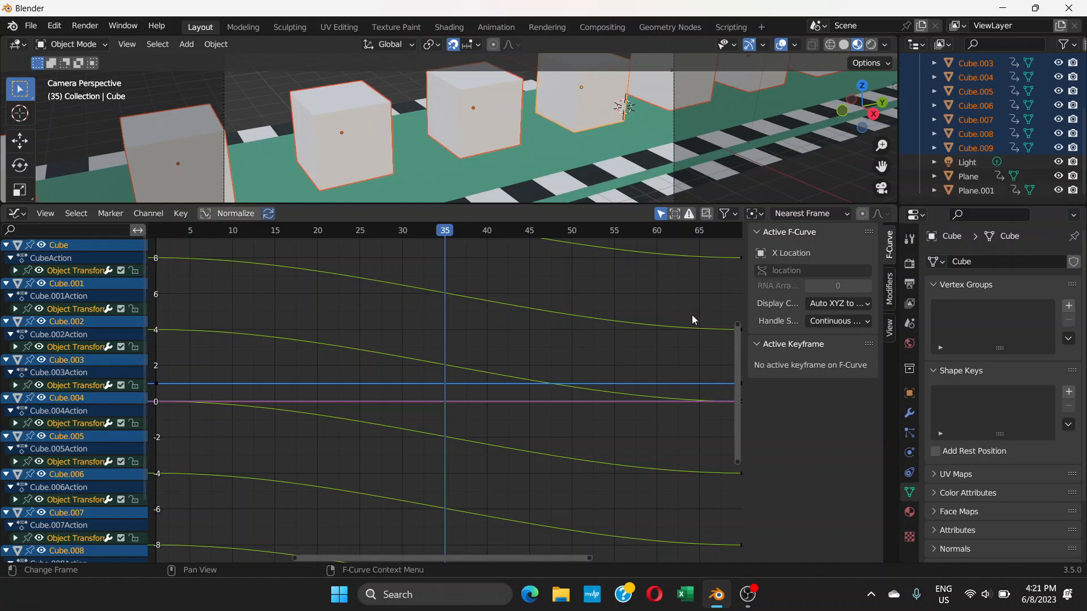
# Try to set the interpolation mode of the cubes' curves to Linear without selecting any keyframes.
pyautogui.rightClick(389, 307)
pyautogui.moveTo(389, 307)
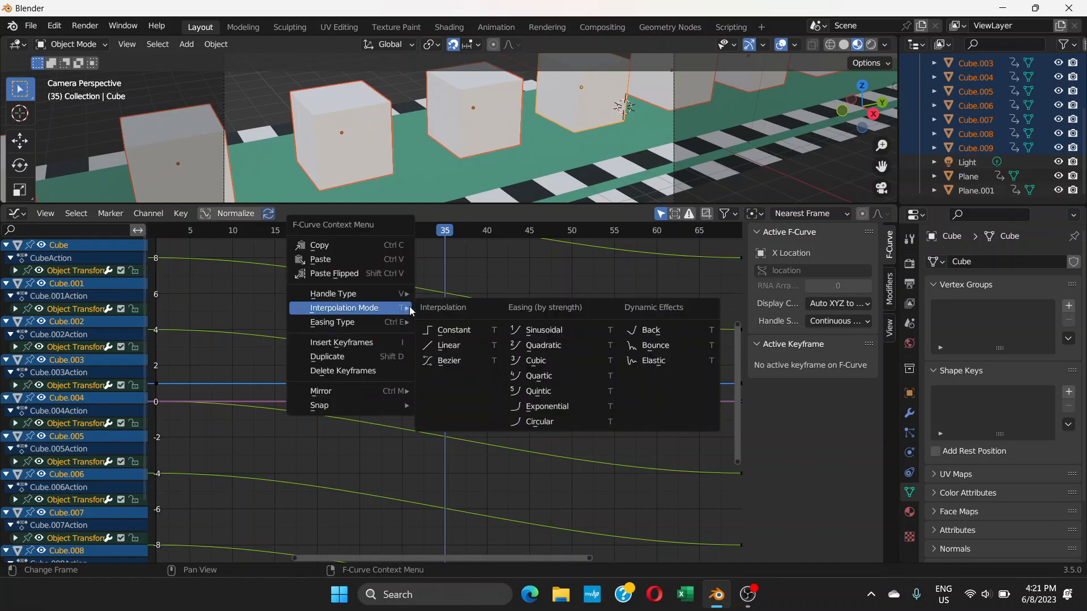
pyautogui.click(438, 343)
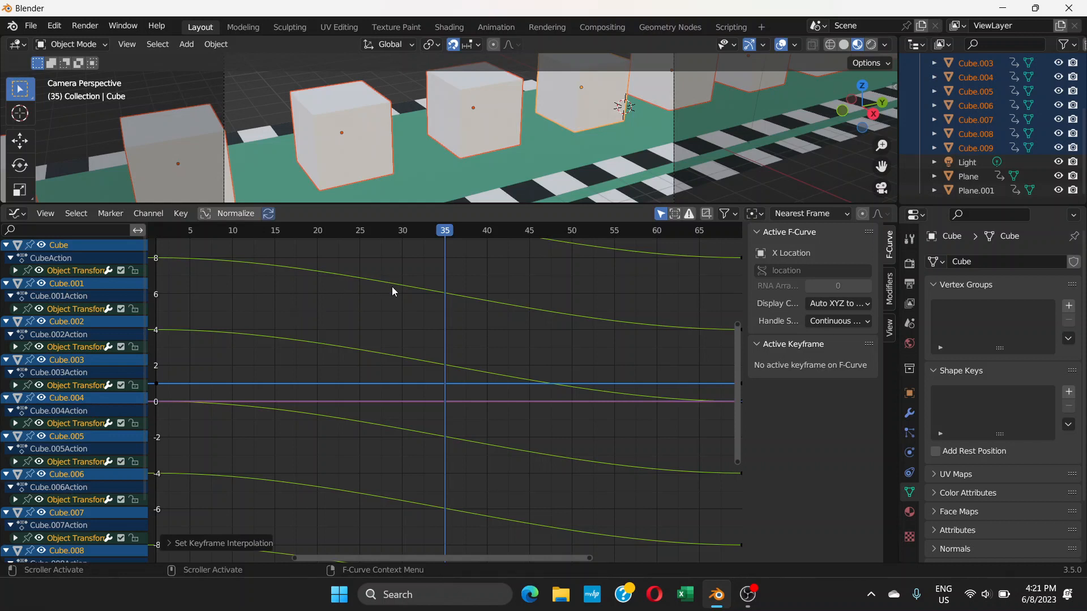
# Box-select the cubes' starting keyframes in the Graph Editor and set their interpolation mode to Linear.
pyautogui.scroll(10, 301, 267)
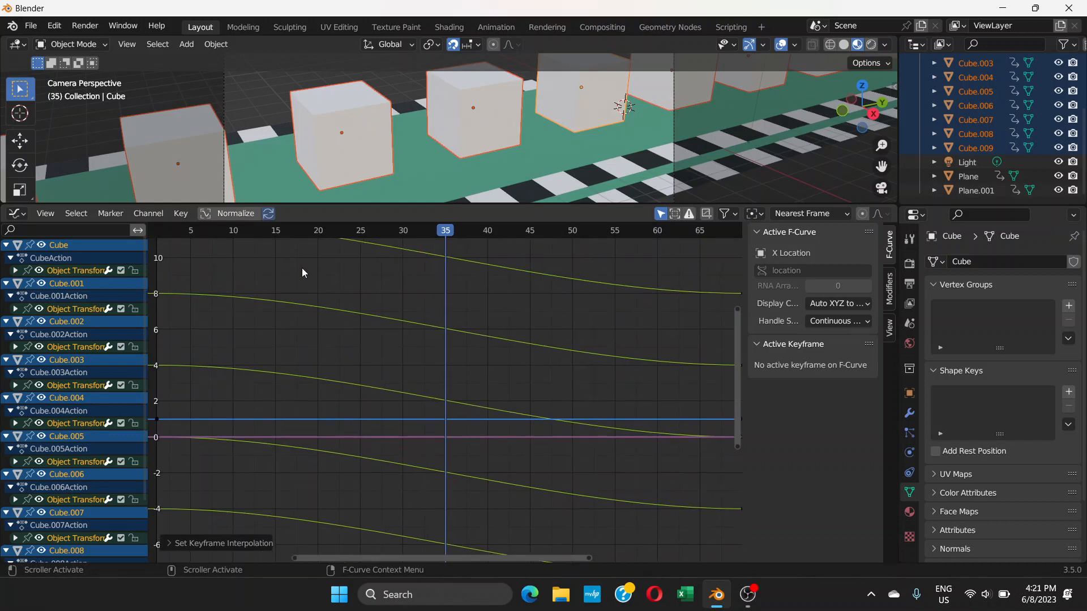
pyautogui.keyDown('shift'); pyautogui.scroll(3, 245, 280); pyautogui.keyUp('shift')
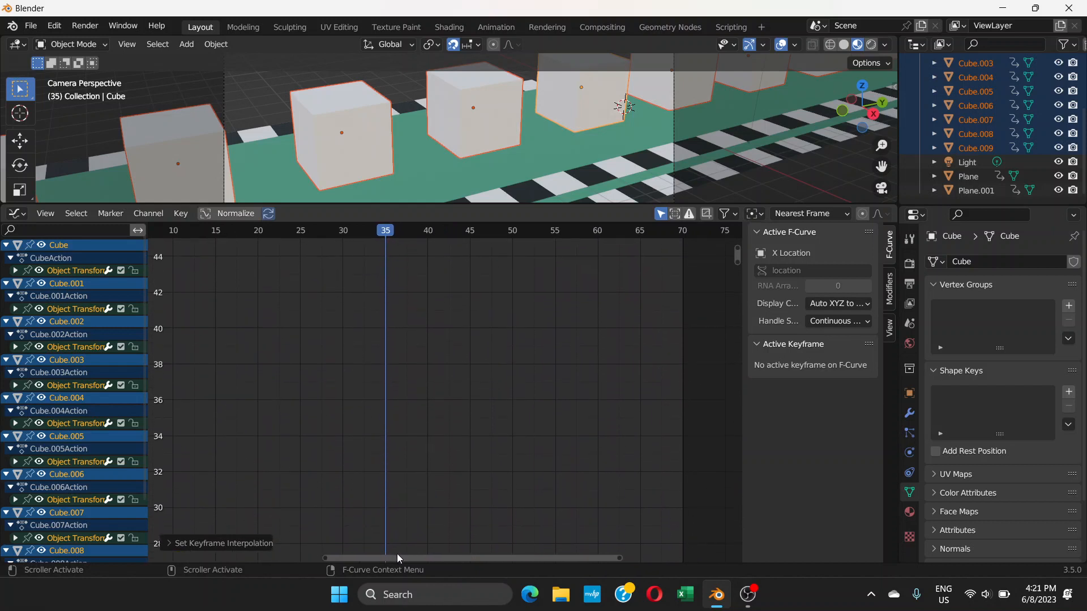
pyautogui.moveTo(396, 558); pyautogui.dragTo(298, 565)
pyautogui.scroll(-4, 312, 474)
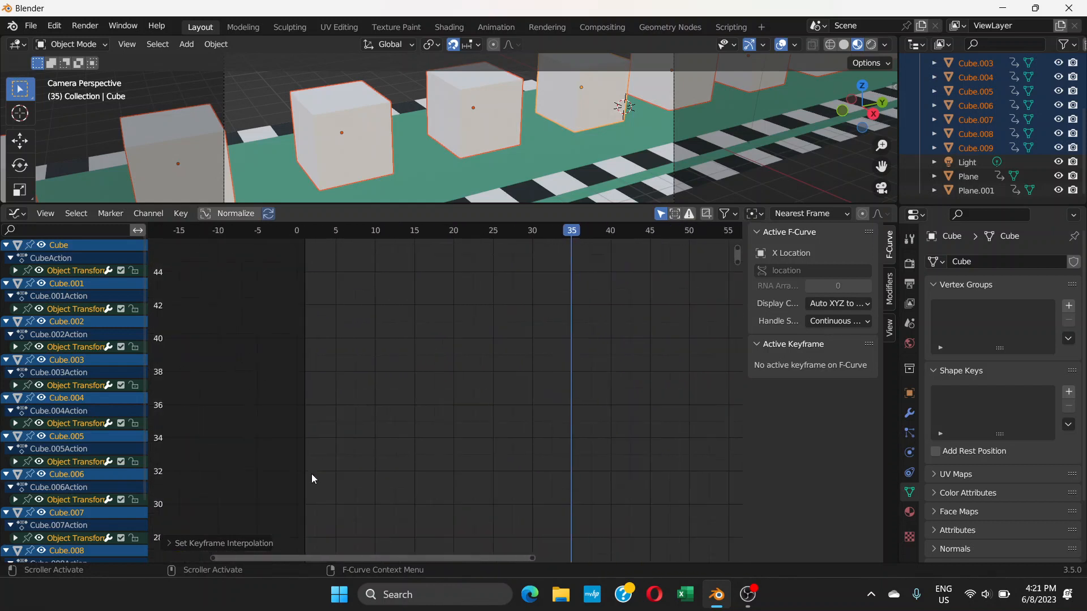
pyautogui.scroll(-2, 654, 399)
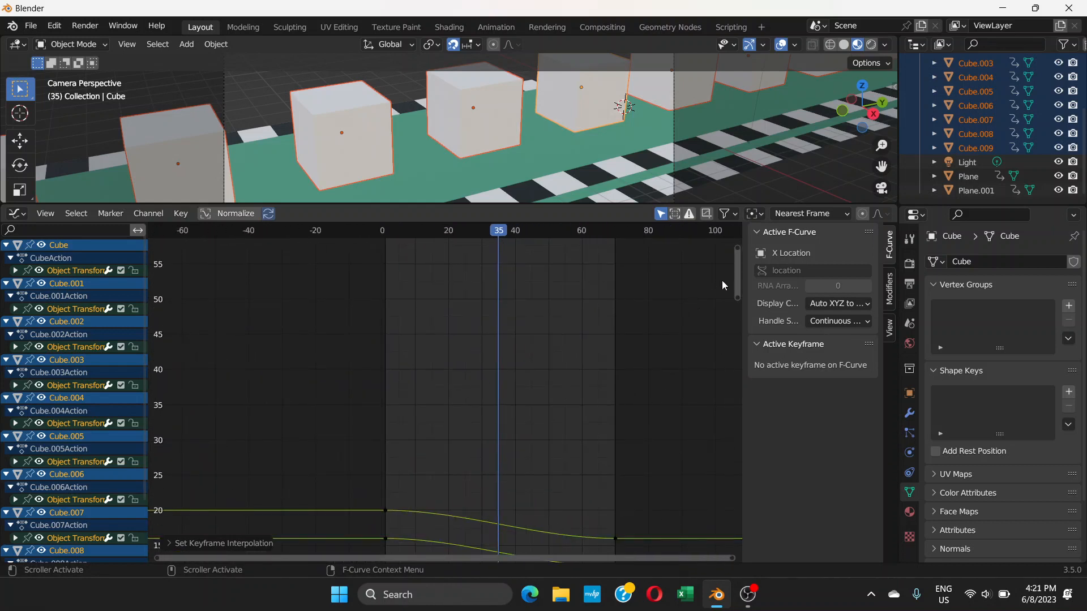
pyautogui.moveTo(738, 281); pyautogui.dragTo(756, 395)
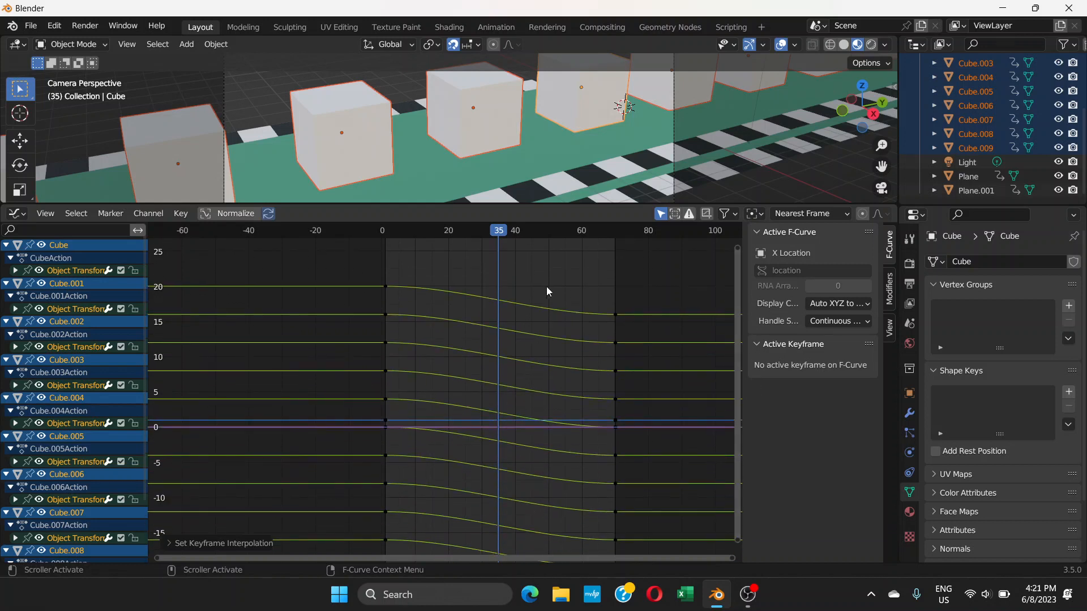
pyautogui.click(527, 282)
pyautogui.moveTo(296, 254); pyautogui.dragTo(595, 550)
pyautogui.scroll(-3, 498, 452)
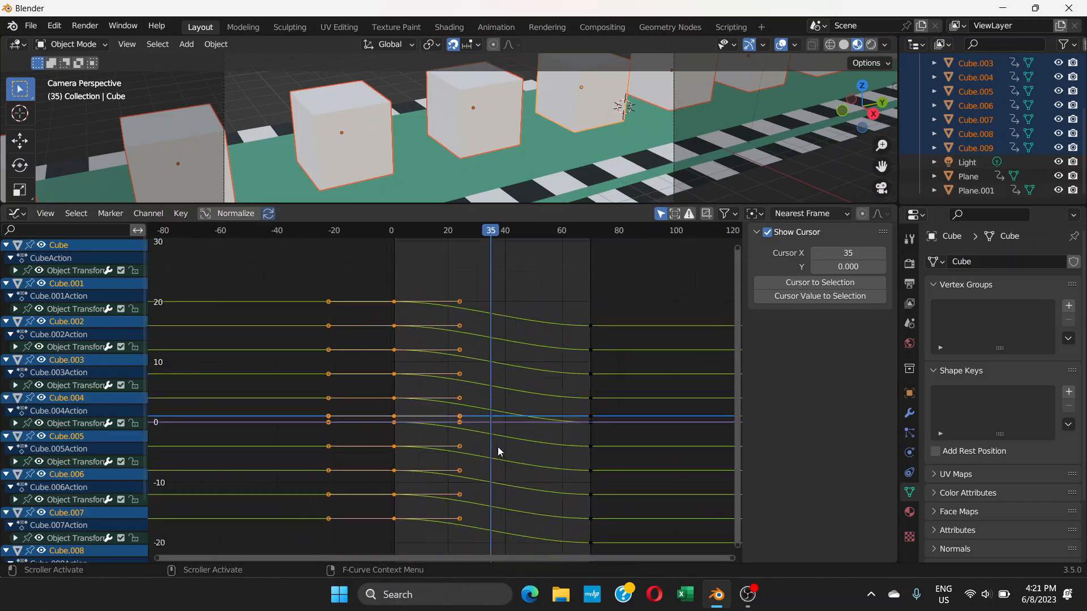
pyautogui.rightClick(448, 361)
pyautogui.moveTo(446, 354)
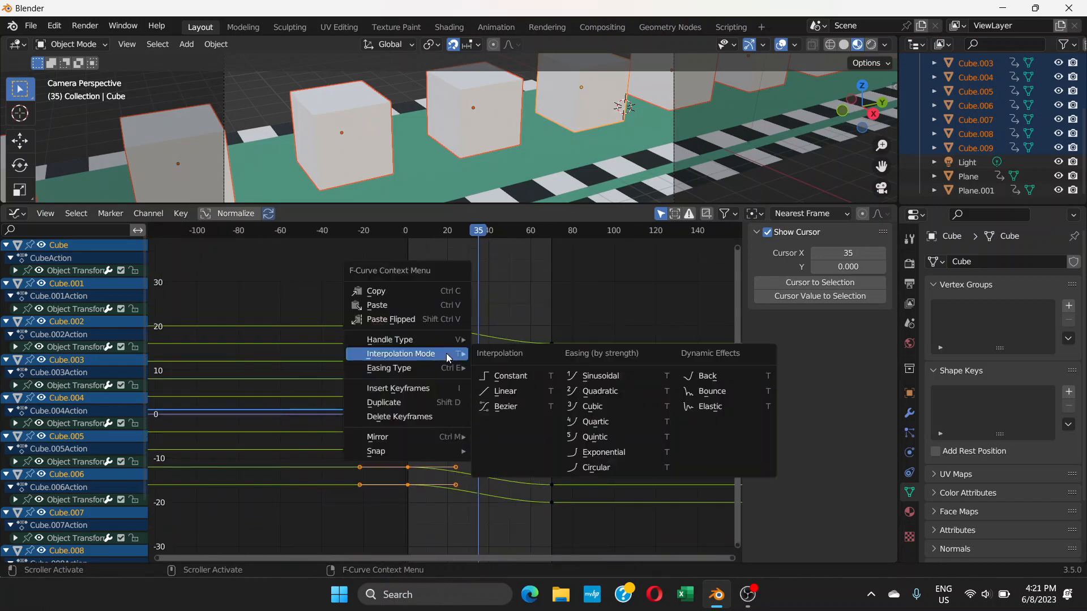
pyautogui.click(516, 392)
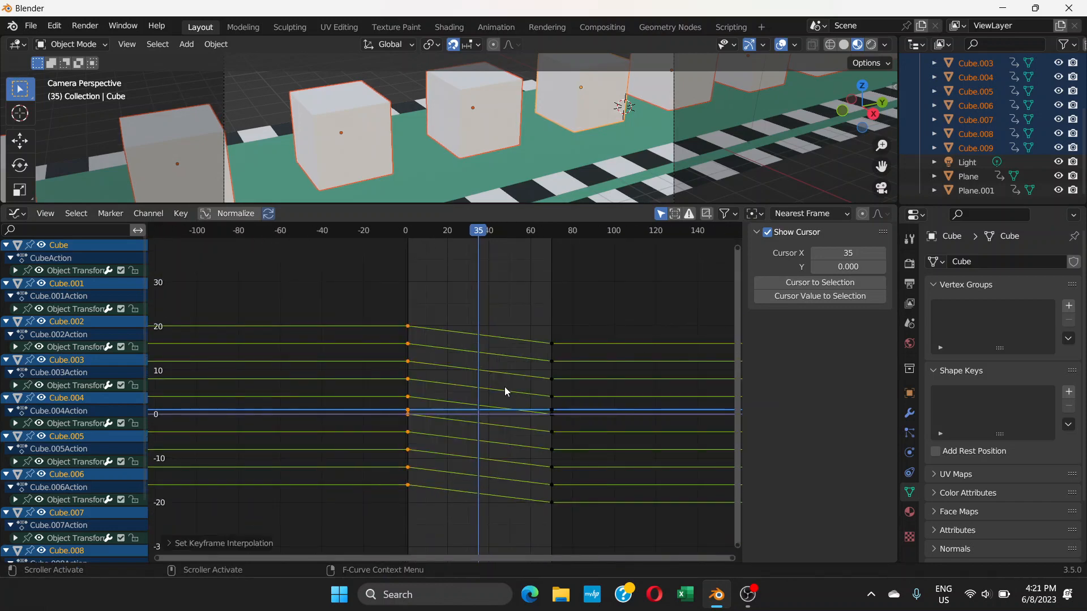
# Box-select all of the cubes' keyframes in the Graph Editor, covering both the starting and the ending columns.
pyautogui.click(345, 281)
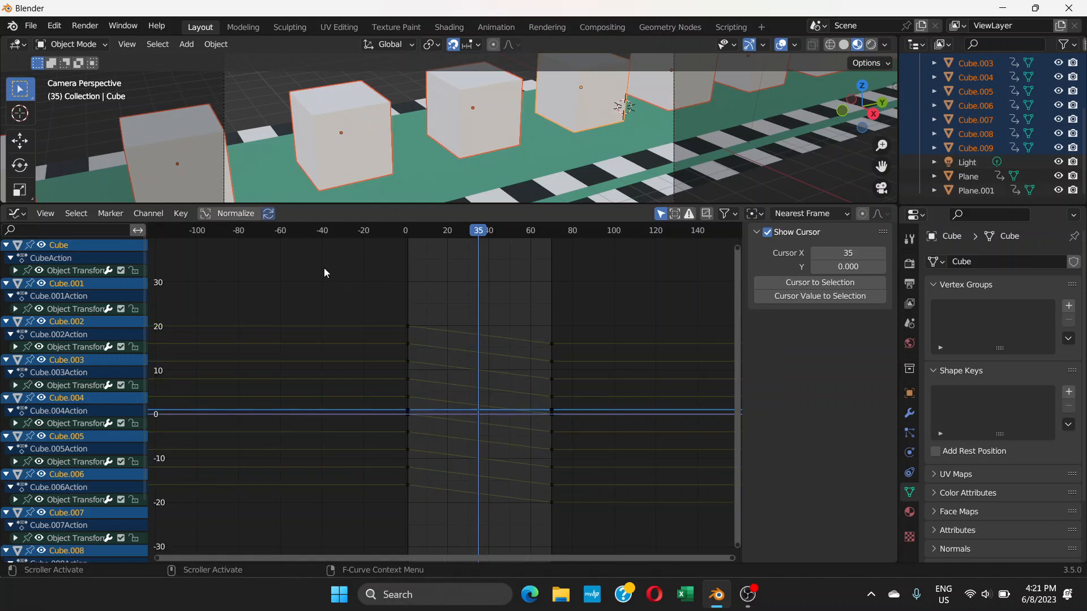
pyautogui.moveTo(330, 270); pyautogui.dragTo(629, 541)
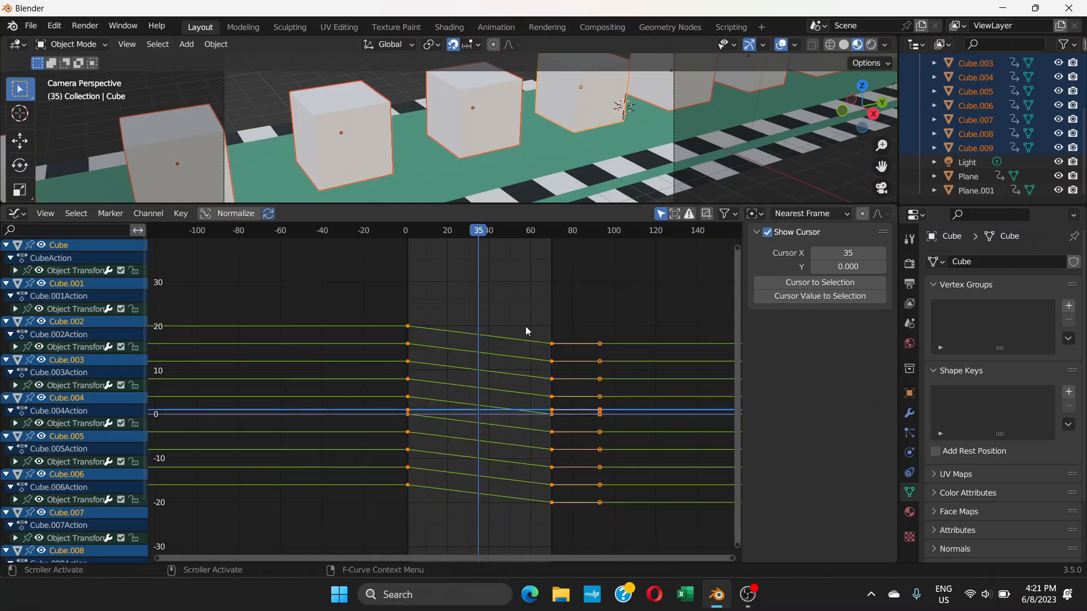
pyautogui.rightClick(485, 349)
# Select the upper plane, box-select its keyframes in the Graph Editor and set their interpolation mode to Linear.
pyautogui.click(549, 187)
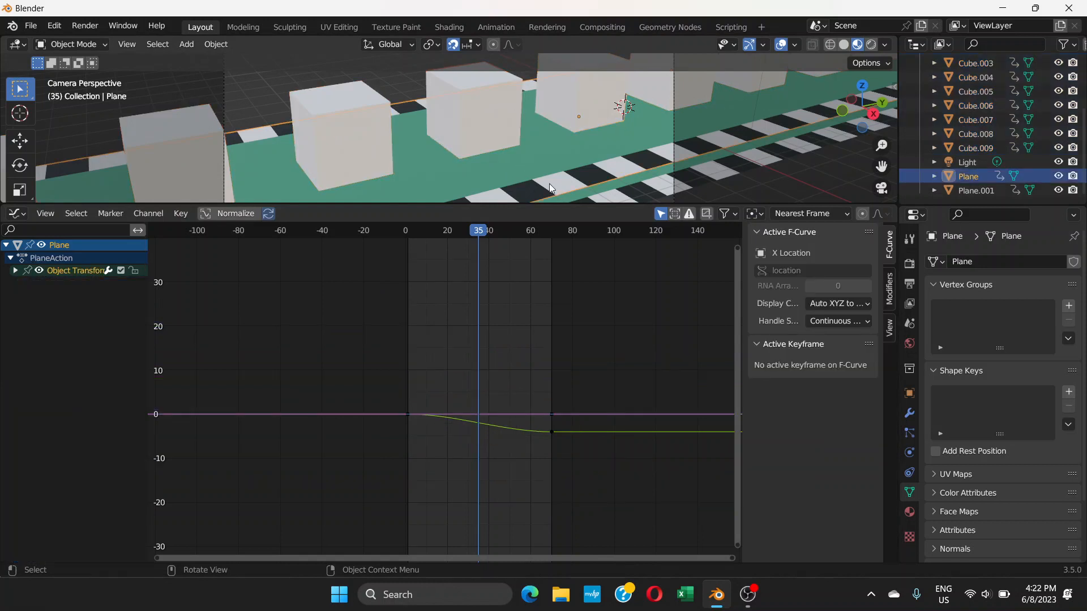
pyautogui.moveTo(358, 322); pyautogui.dragTo(612, 485)
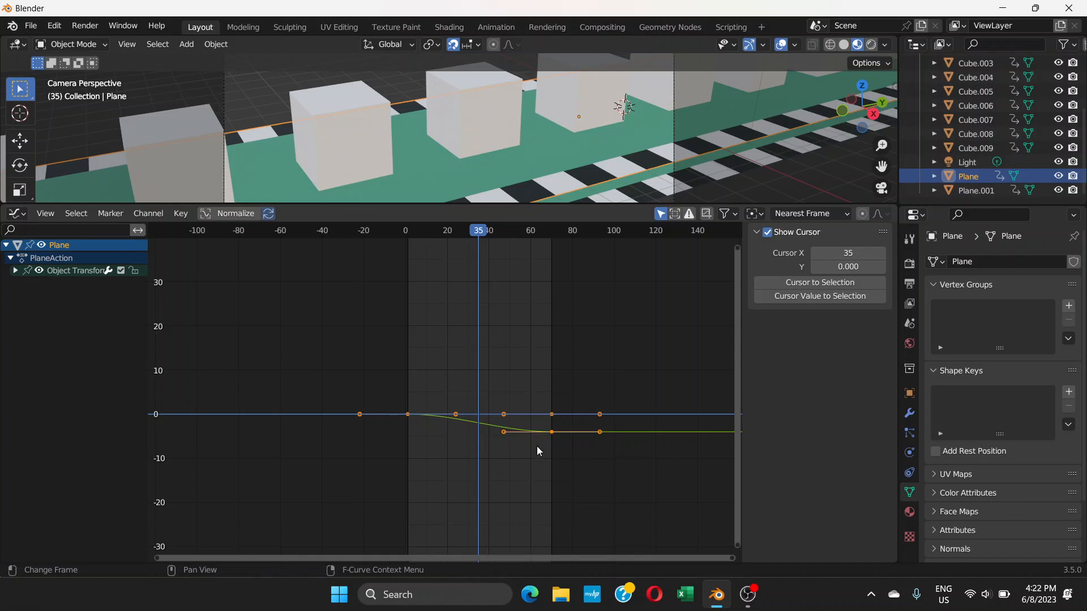
pyautogui.rightClick(484, 427)
pyautogui.moveTo(485, 425)
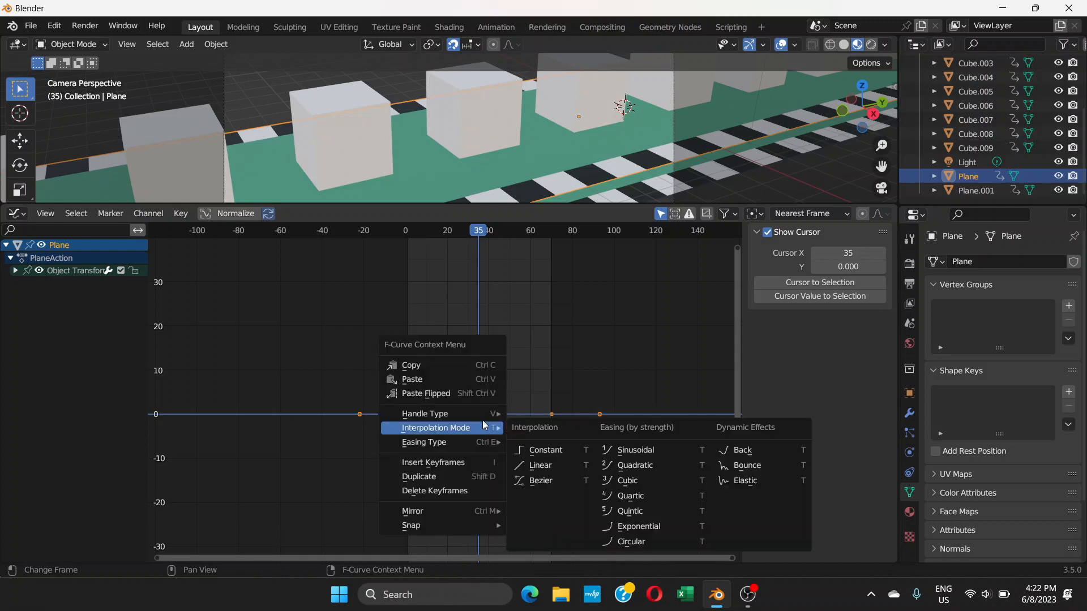
pyautogui.click(543, 465)
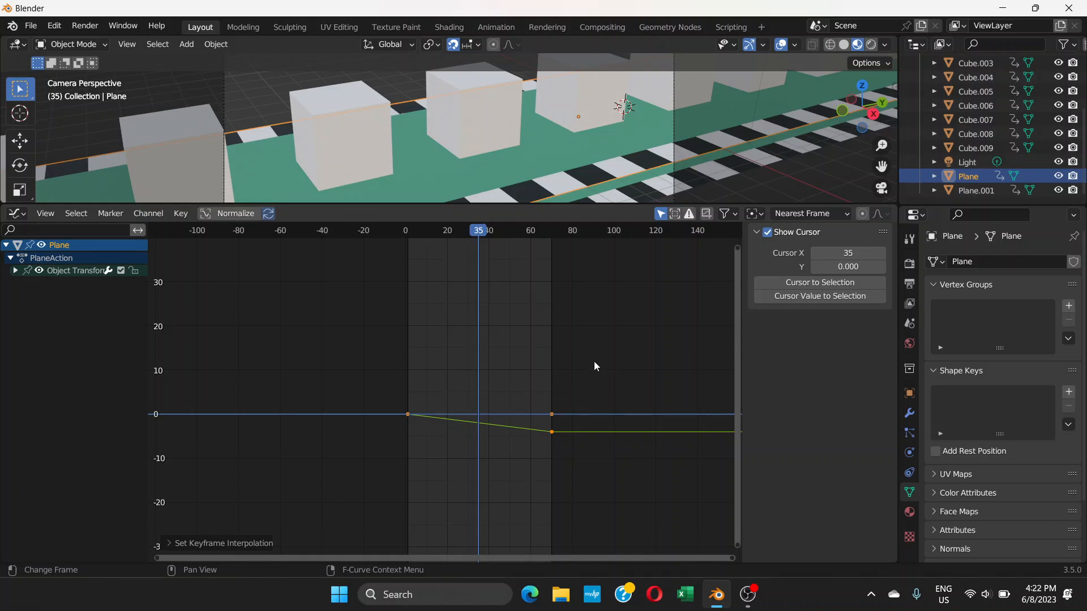
# Box-select the plane's start and end keyframes again and reapply Linear interpolation to them.
pyautogui.moveTo(312, 305); pyautogui.dragTo(615, 502)
pyautogui.rightClick(478, 417)
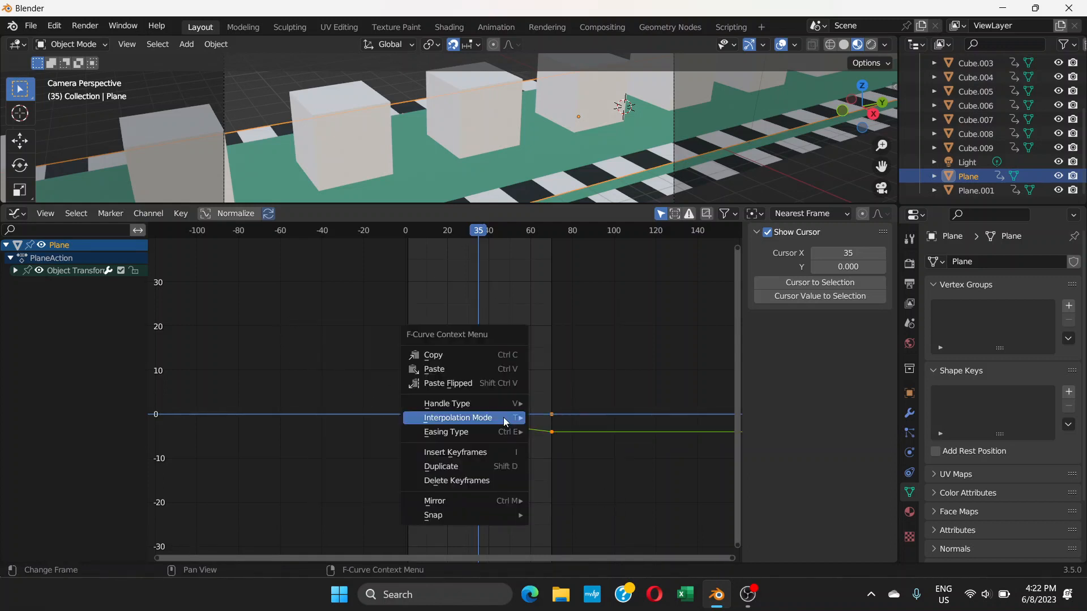
pyautogui.moveTo(482, 419)
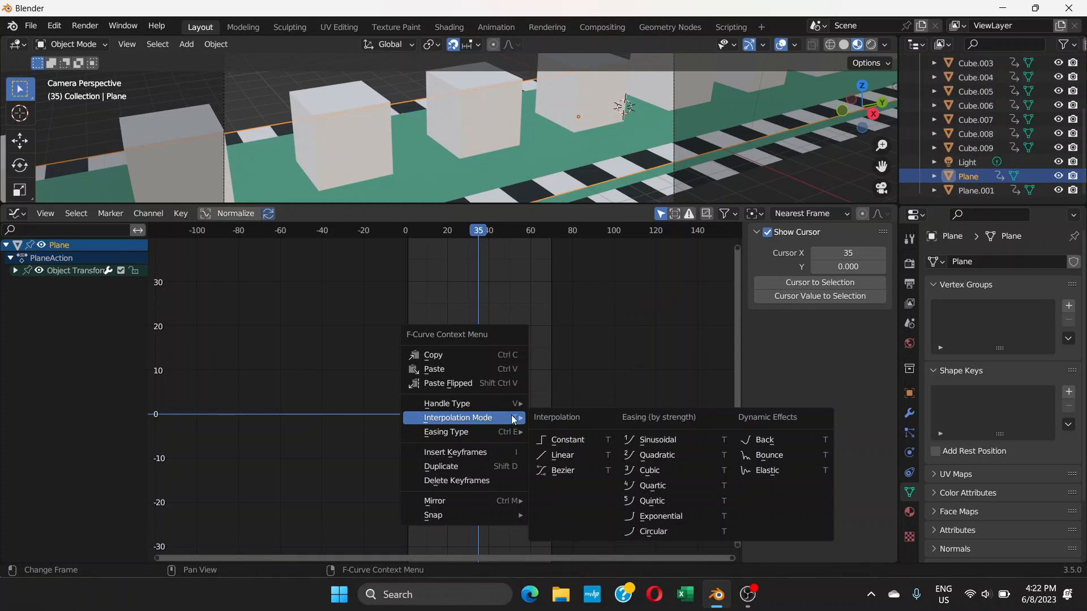
pyautogui.click(573, 456)
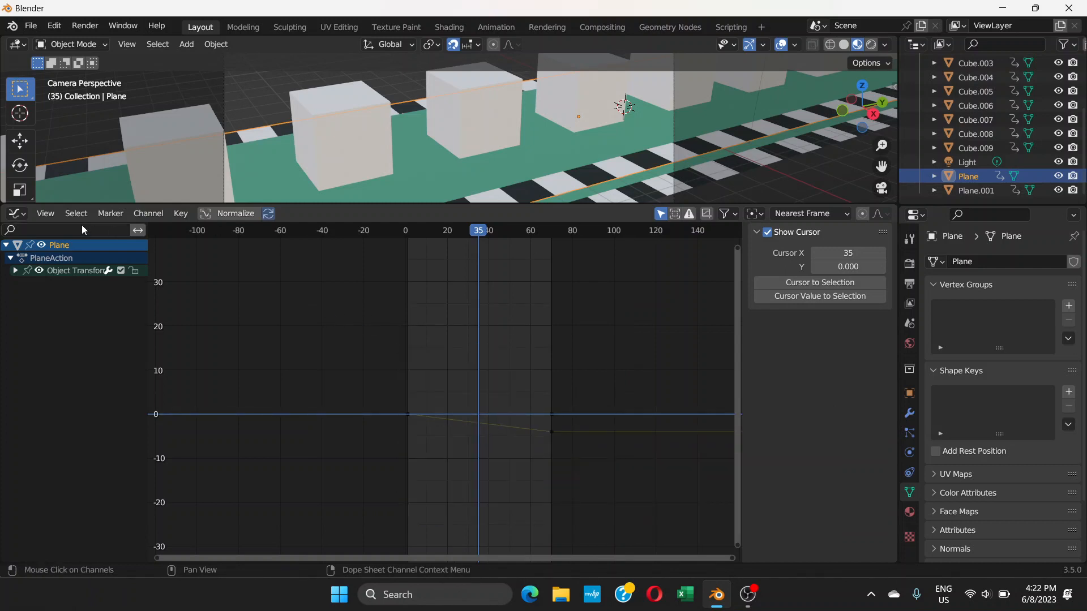
# Switch the Graph Editor area back to a small Timeline and preview the animation in the camera view.
pyautogui.click(44, 214)
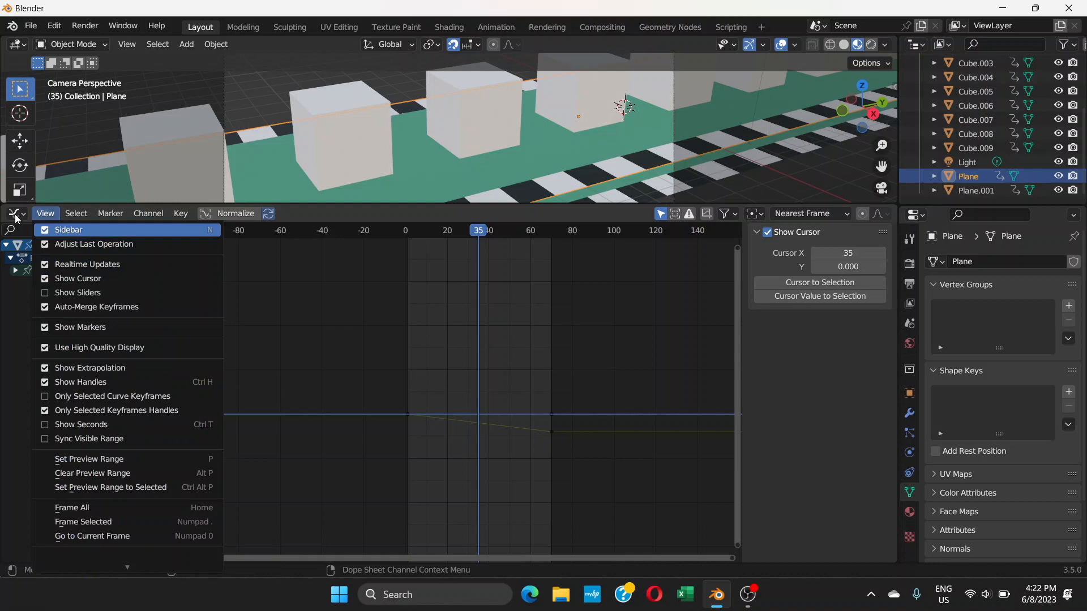
pyautogui.click(19, 219)
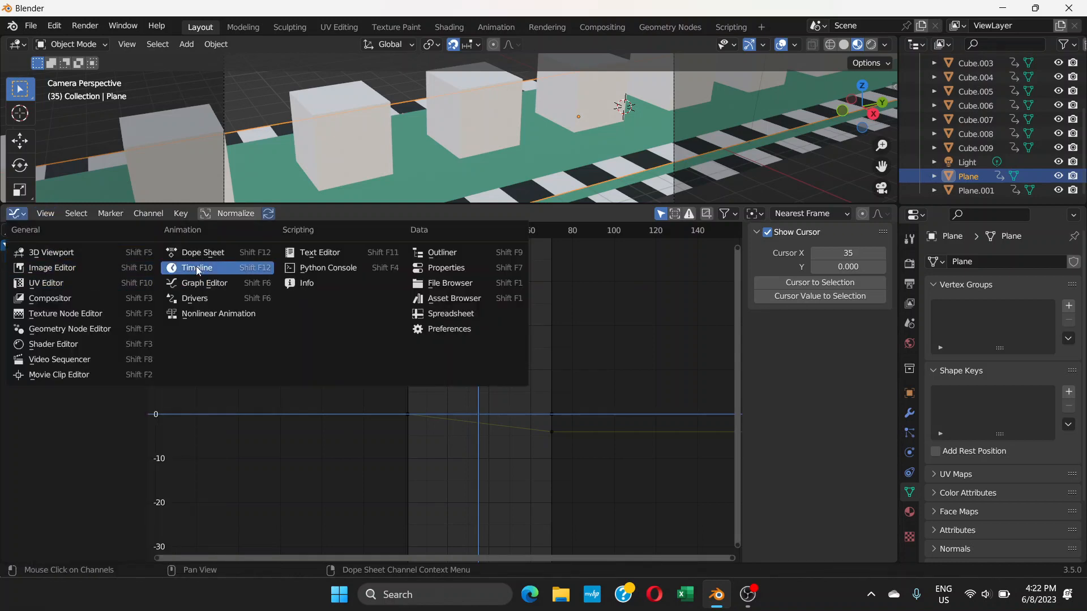
pyautogui.click(238, 268)
pyautogui.moveTo(376, 207); pyautogui.dragTo(431, 546)
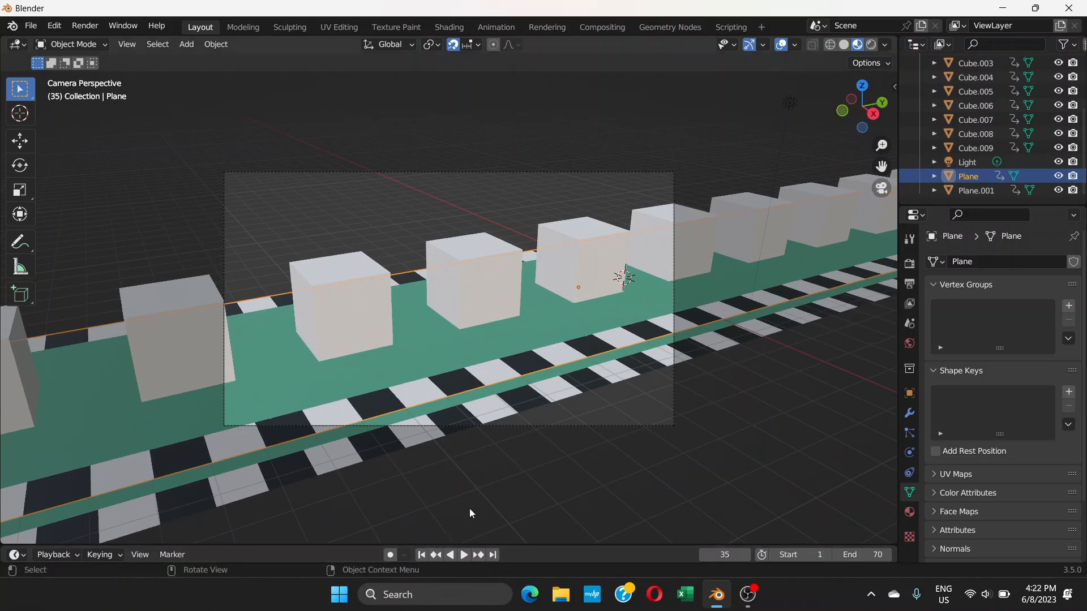
pyautogui.press('space')
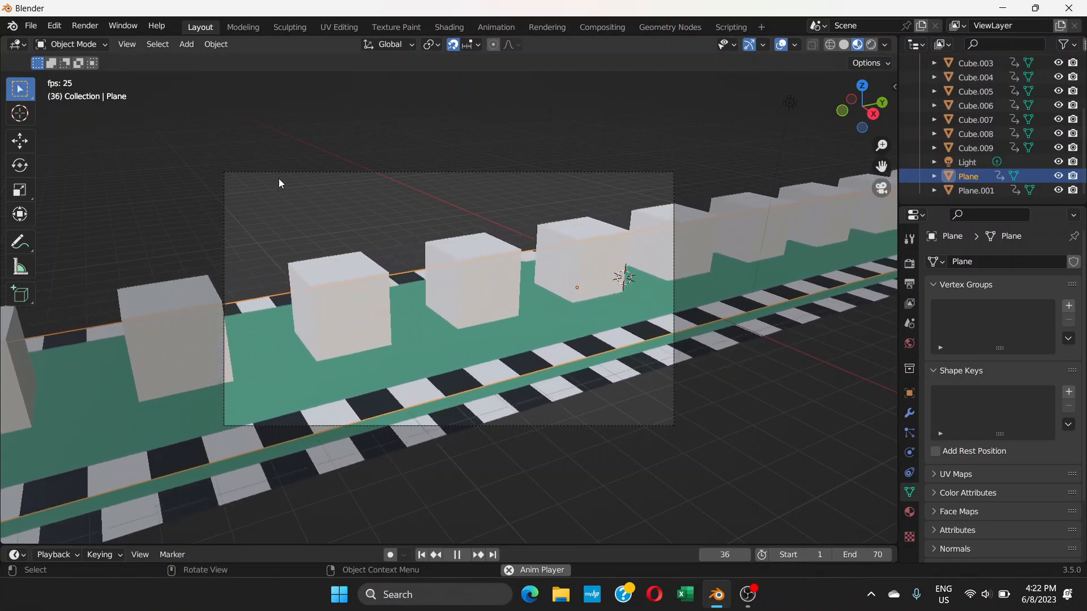
pyautogui.press('space')
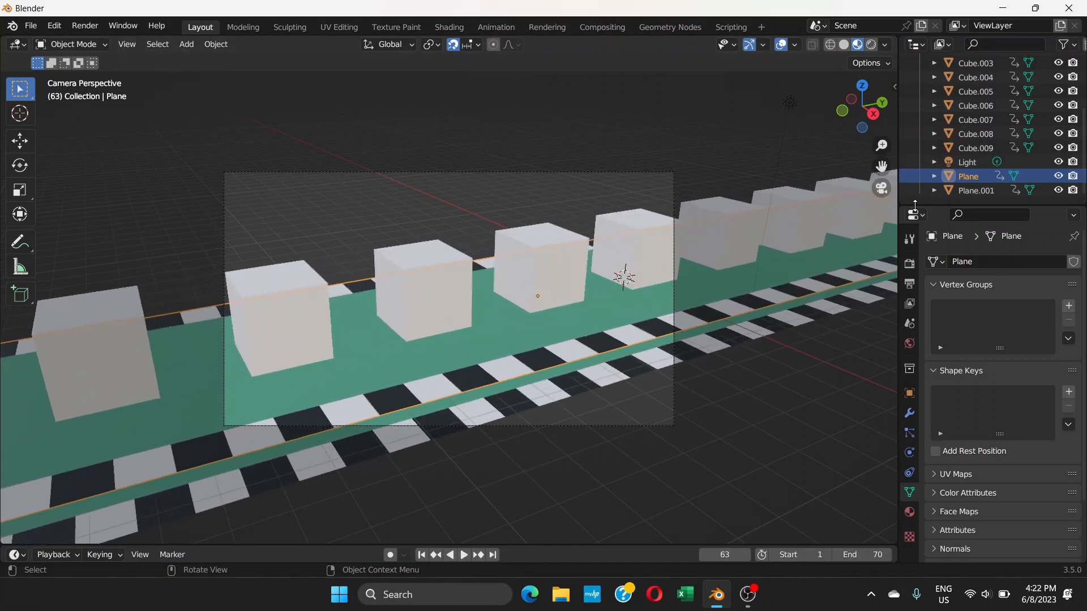
# Set the camera's Passepartout opacity to 1.000 to black out everything outside the frame, and preview the animation.
pyautogui.scroll(6, 962, 115)
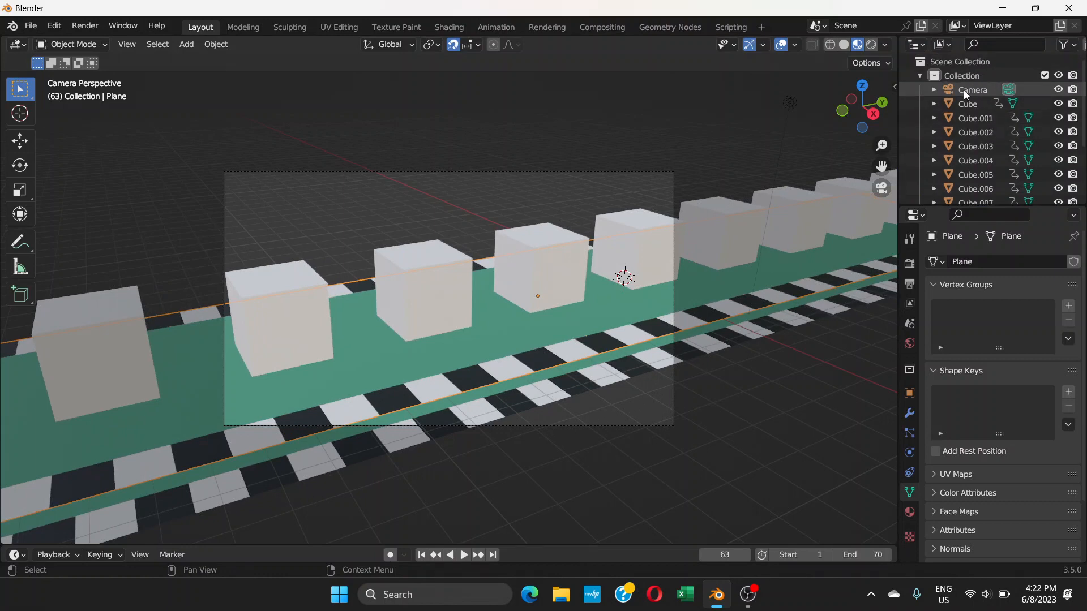
pyautogui.click(963, 90)
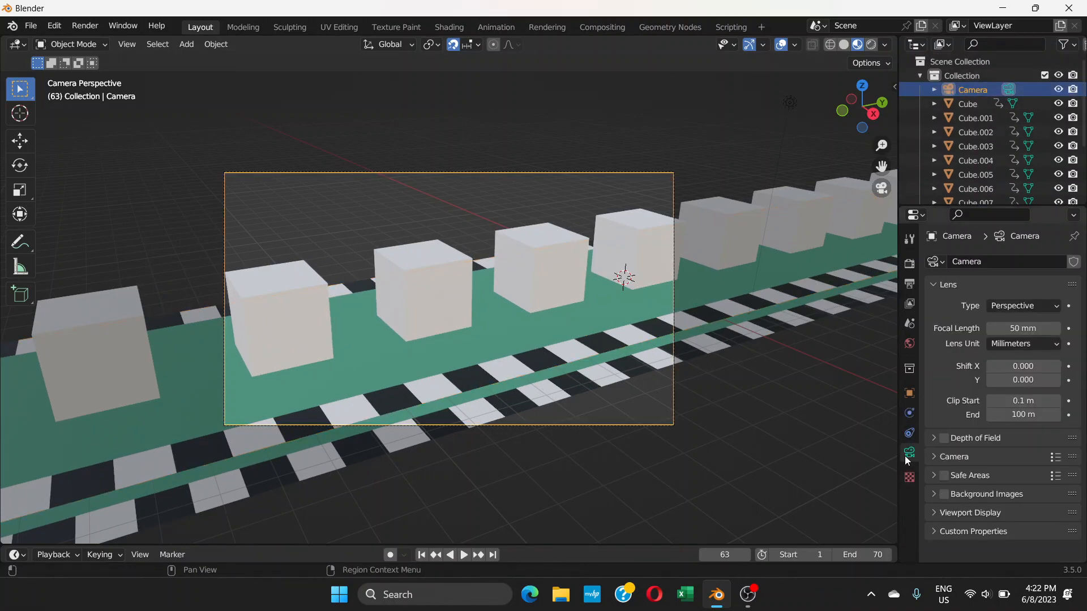
pyautogui.click(938, 512)
pyautogui.scroll(-4, 967, 456)
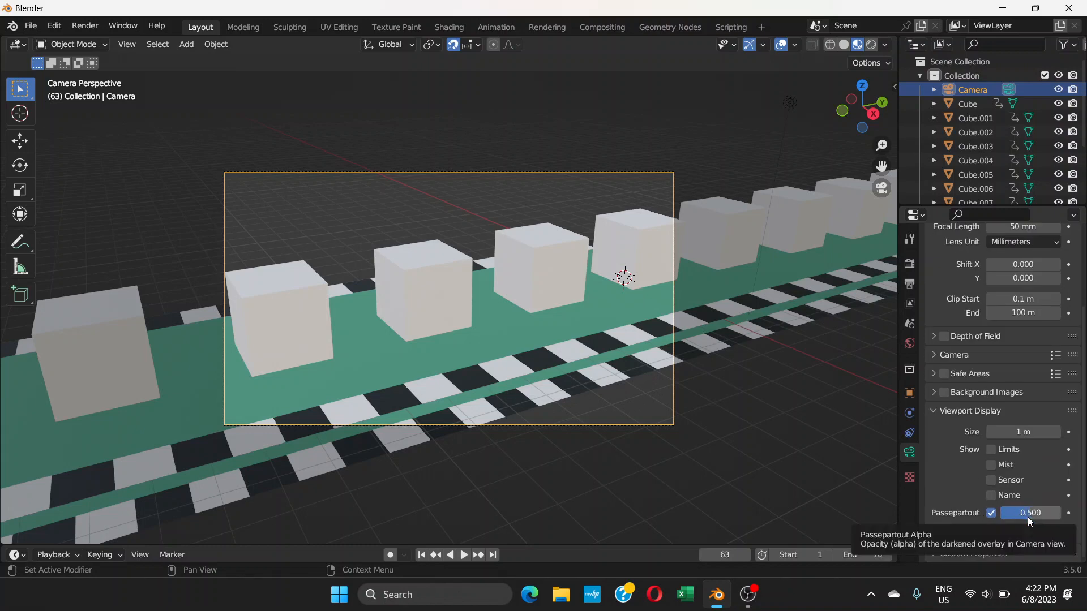
pyautogui.moveTo(1030, 514); pyautogui.dragTo(1060, 513)
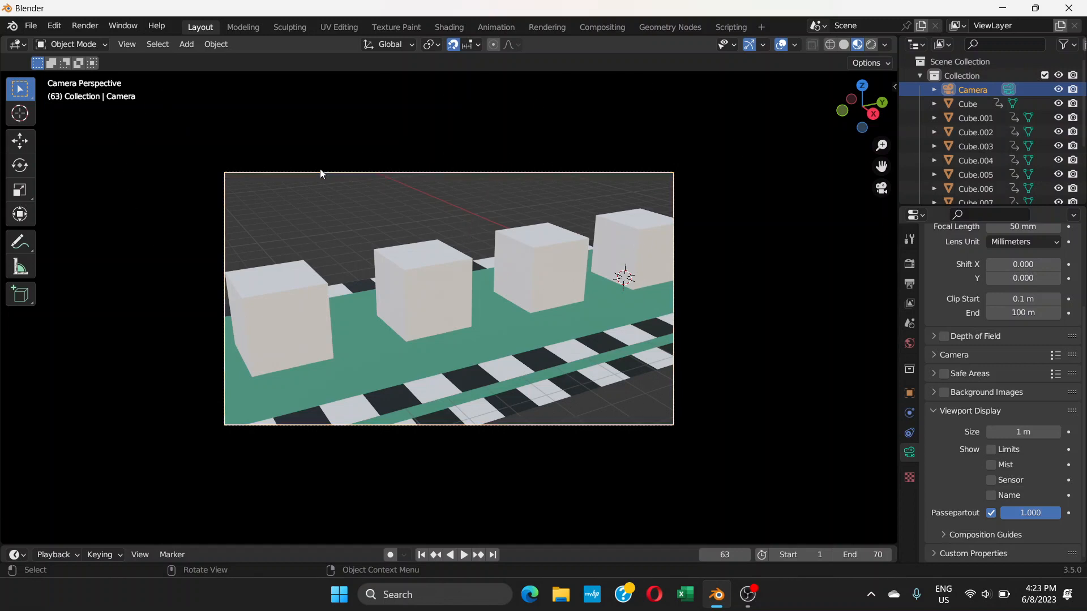
pyautogui.press('space')
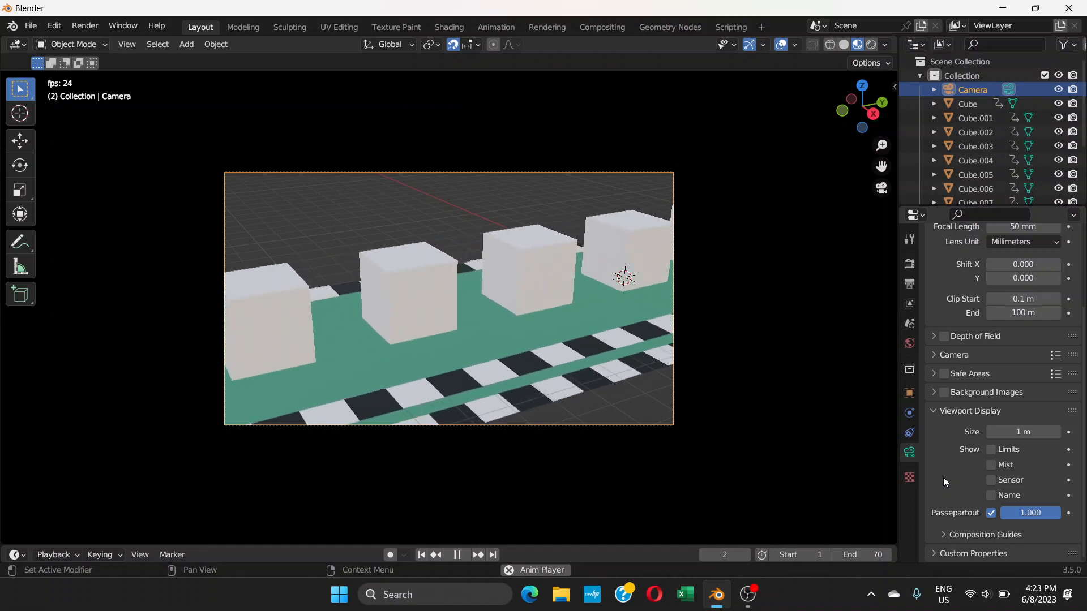
pyautogui.press('space')
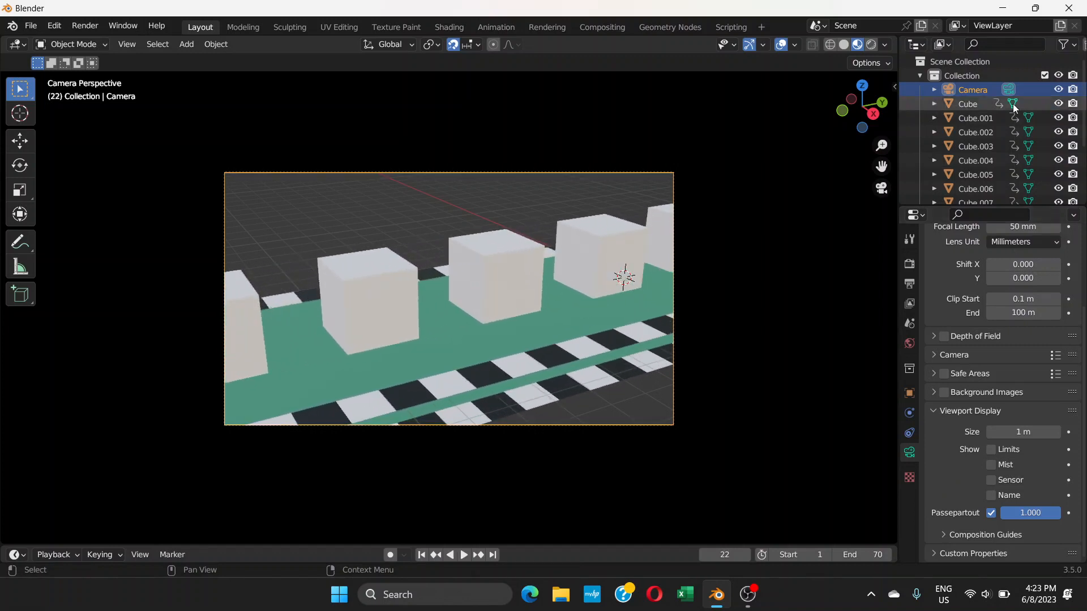
# Switch the viewport to Rendered shading and preview the animation with the scene lighting.
pyautogui.click(873, 46)
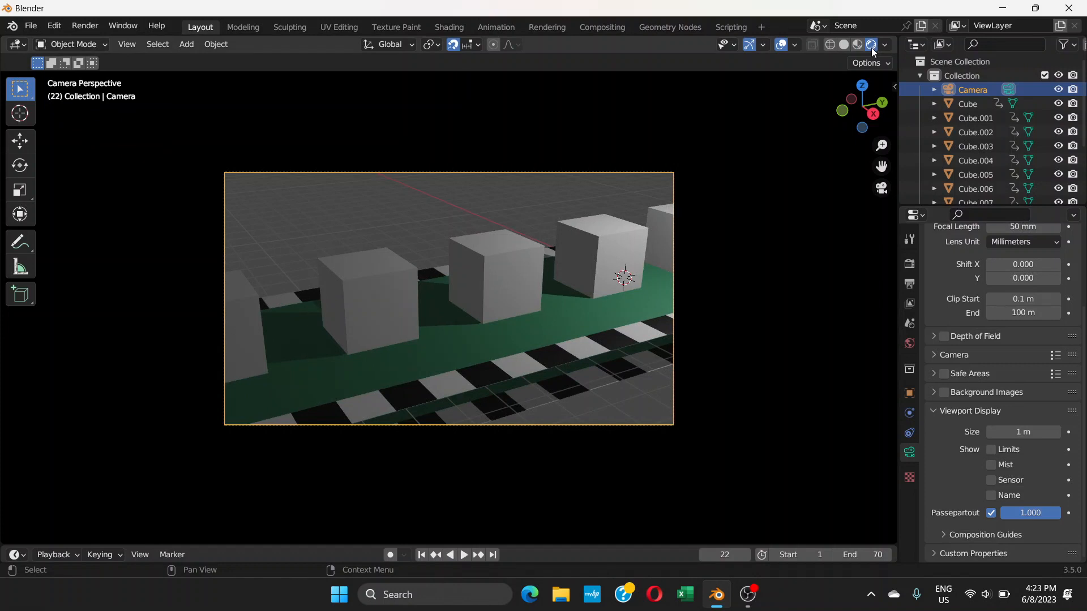
pyautogui.press('space')
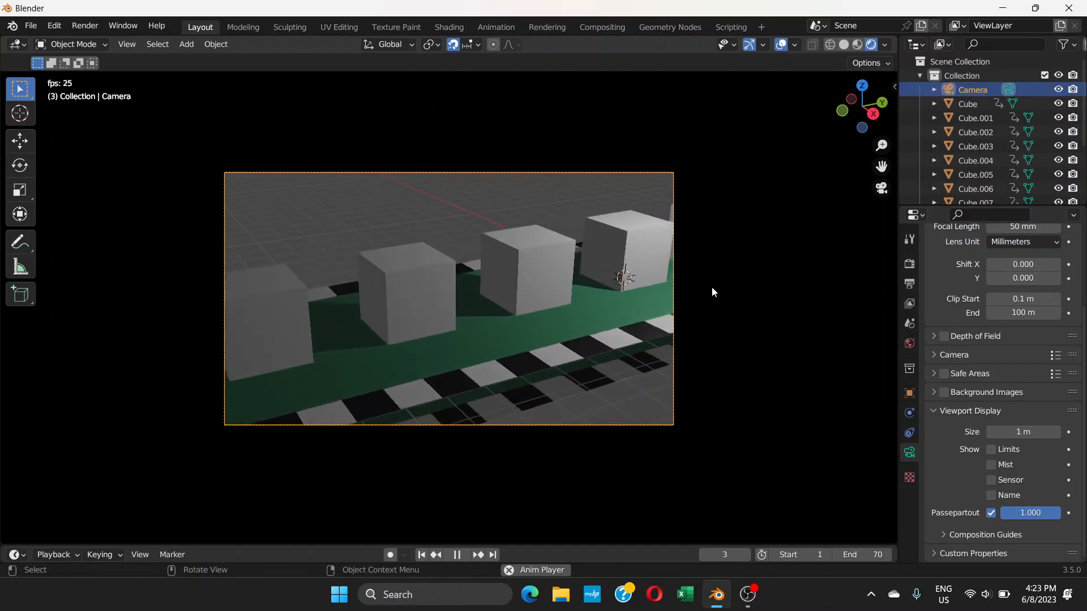
pyautogui.press('space')
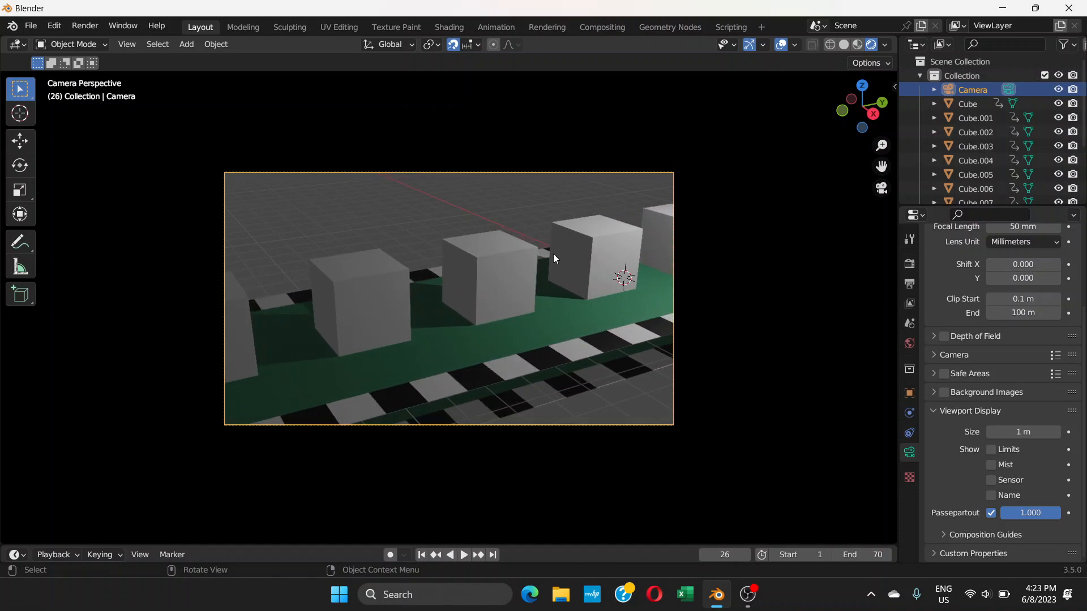
# Give the cubes' shared material a darkened golden-yellow base color with hue 0.124 and saturation 0.776.
pyautogui.click(374, 299)
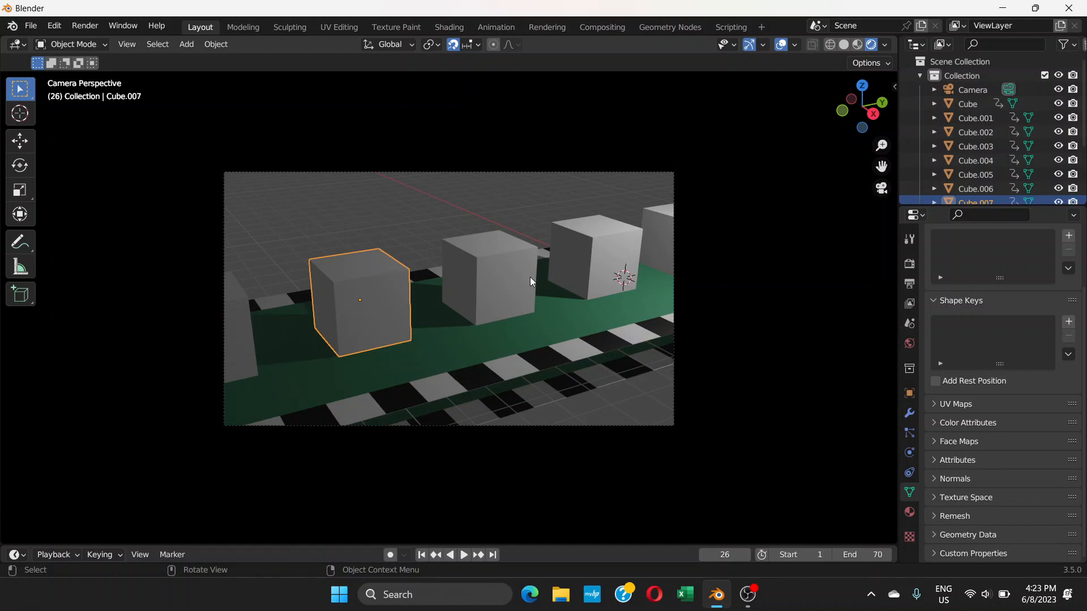
pyautogui.click(910, 512)
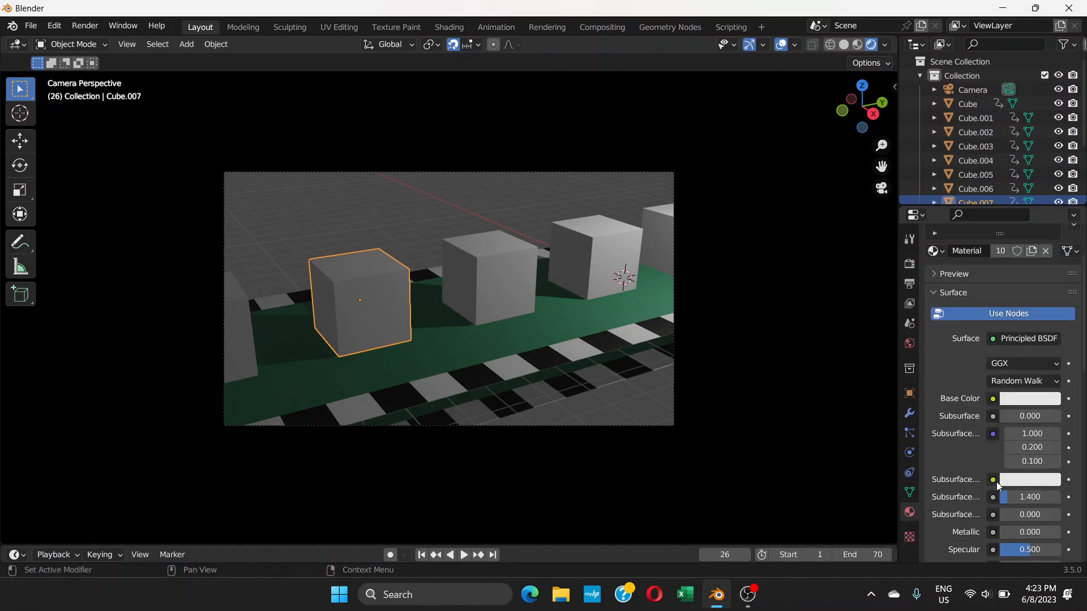
pyautogui.click(1026, 401)
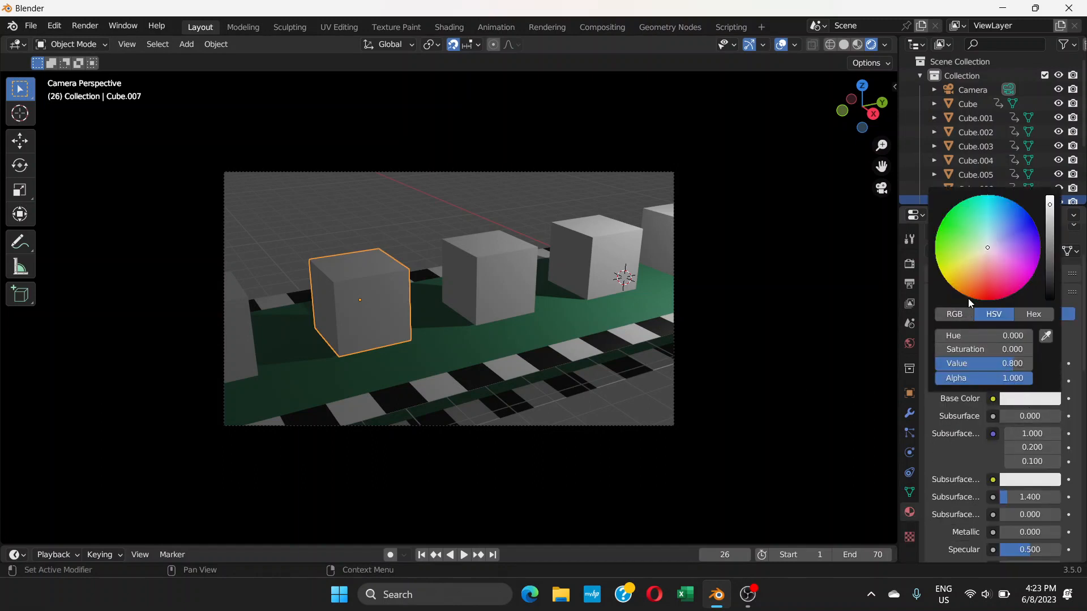
pyautogui.moveTo(967, 257)
pyautogui.mouseDown()
pyautogui.moveTo(966, 281)
pyautogui.moveTo(965, 264)
pyautogui.mouseUp()
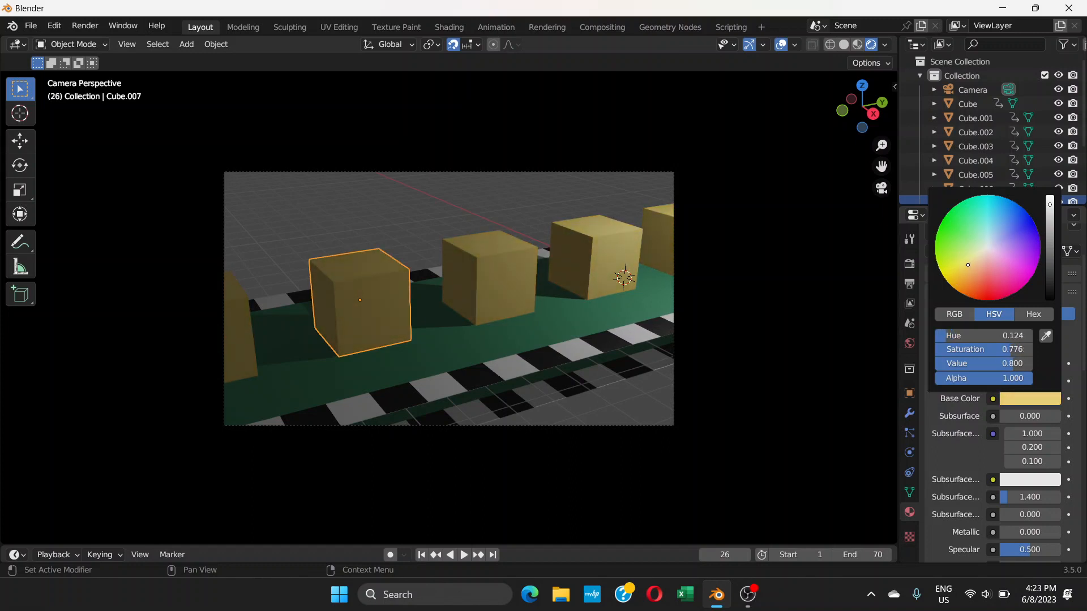
pyautogui.click(1049, 222)
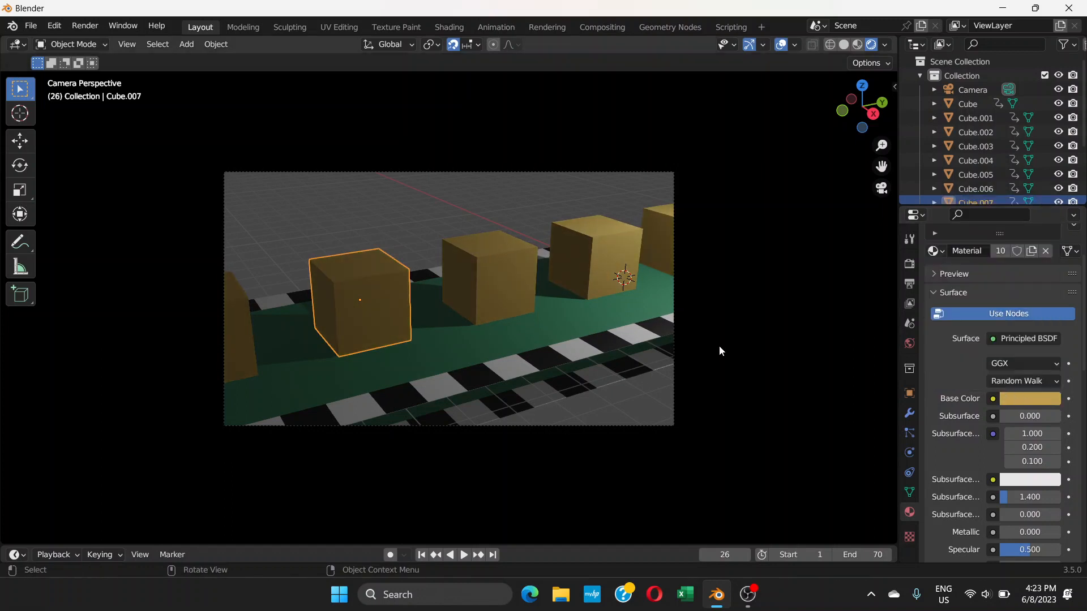
# Turn off the viewport overlays and play the looping animation in an enlarged rendered camera view.
pyautogui.click(781, 45)
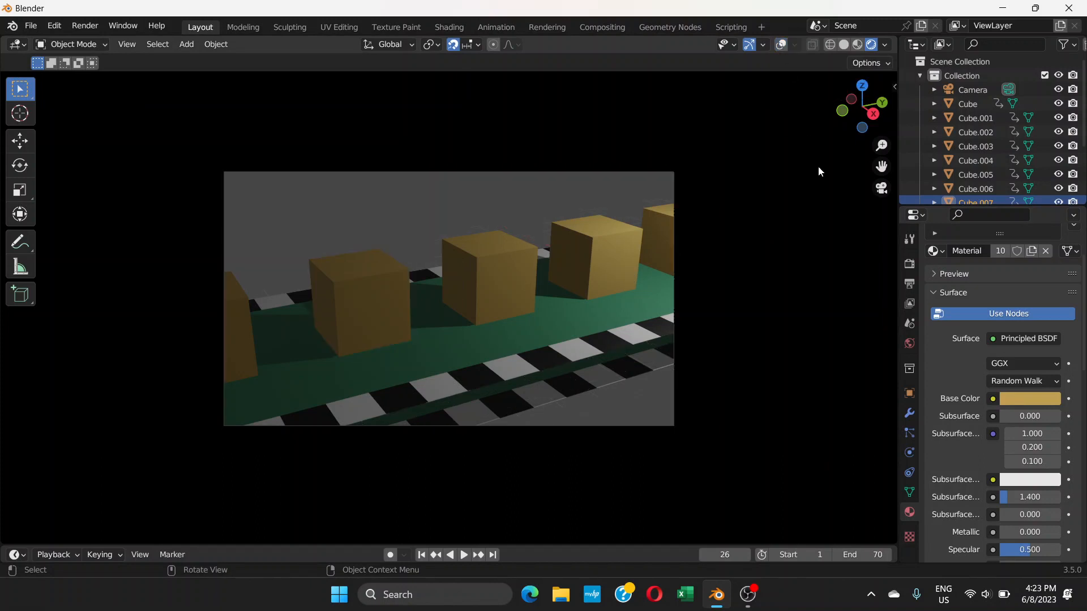
pyautogui.press('space')
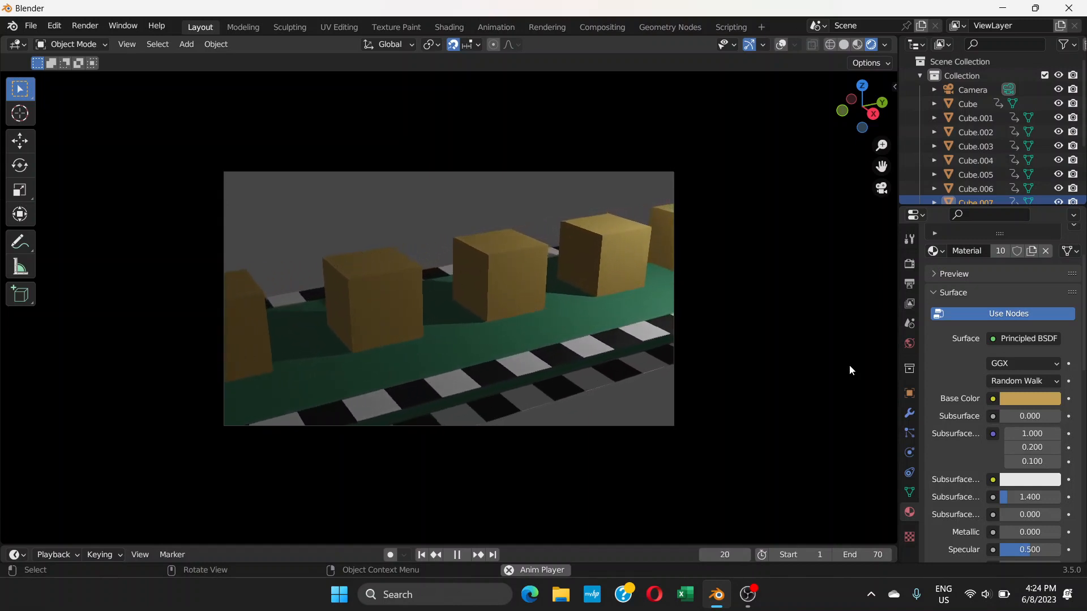
pyautogui.scroll(2, 848, 363)
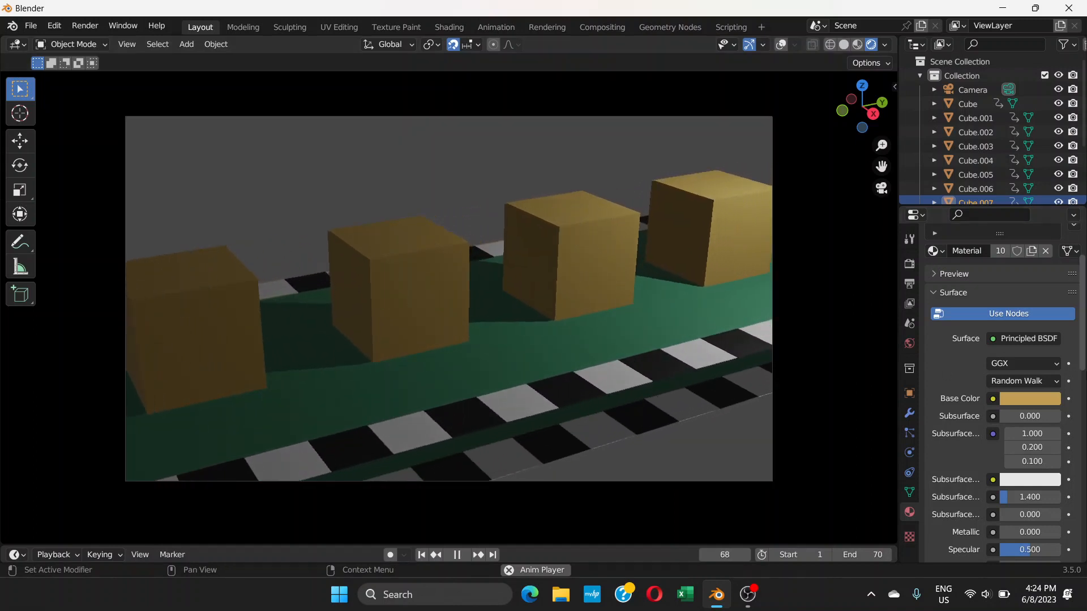